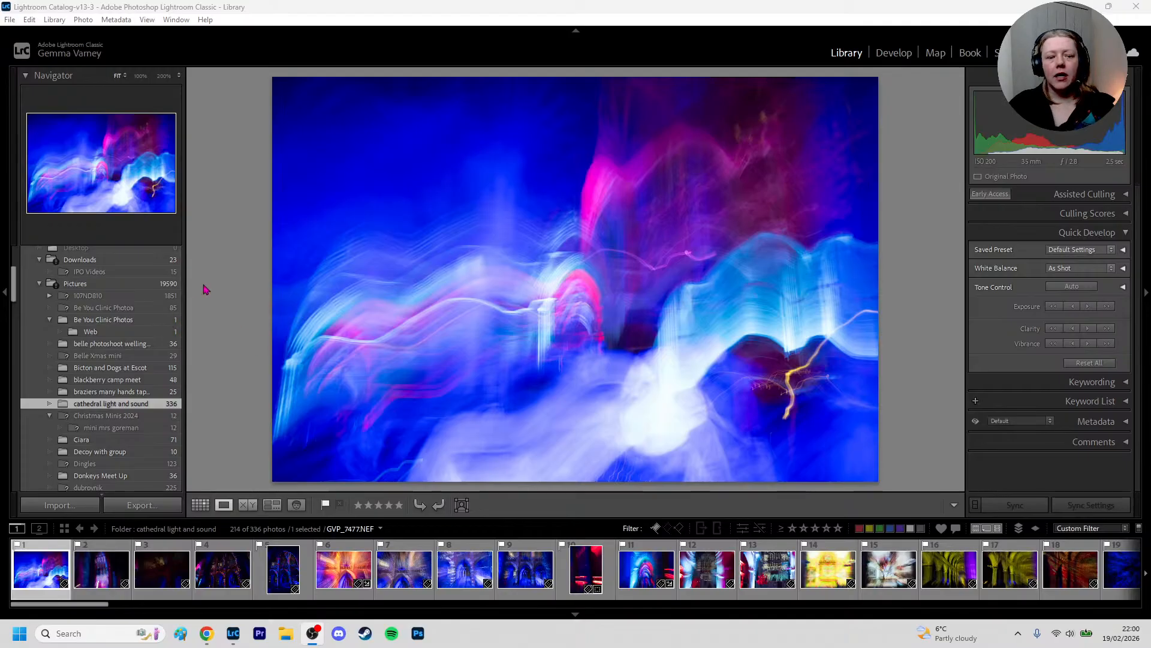
Hide the left side panel and compare the first eleven filmstrip photos together in Survey view
{"action": "left_click", "coordinate": [4, 293]}
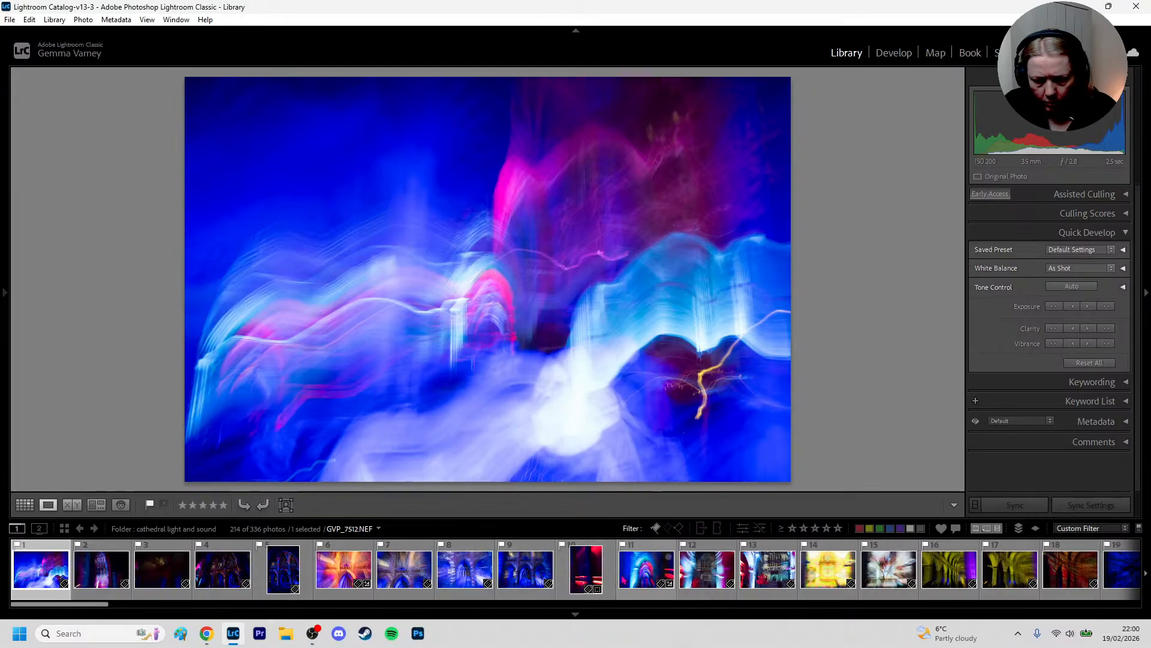
{"action": "left_click", "coordinate": [647, 566], "text": "shift"}
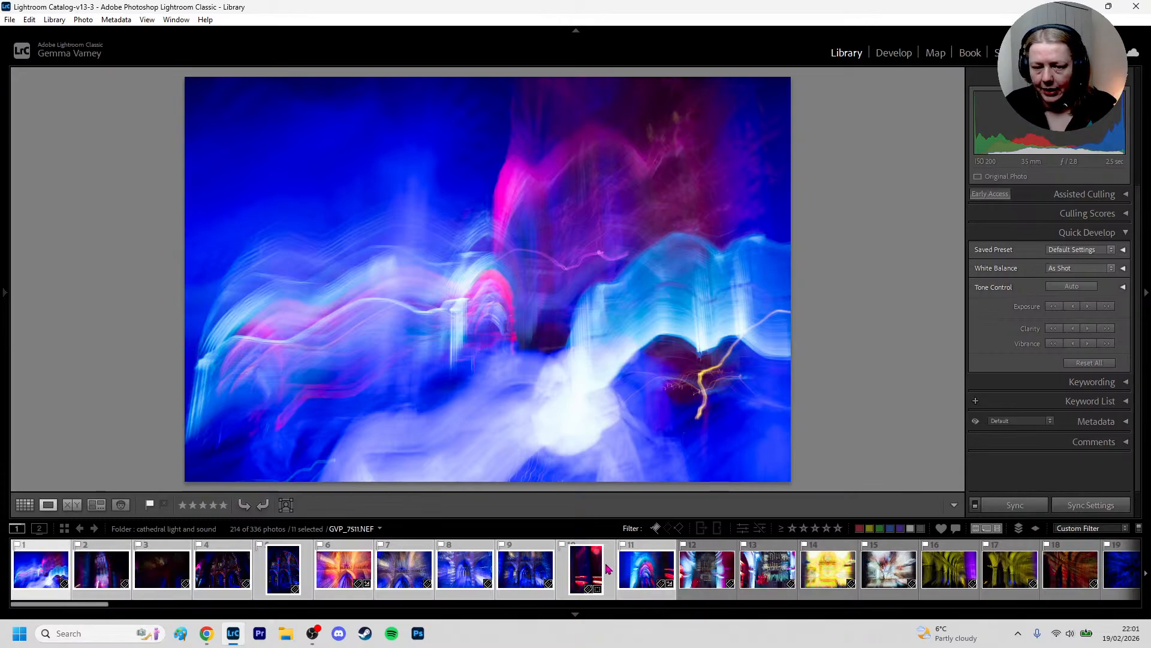
{"action": "key", "text": "n"}
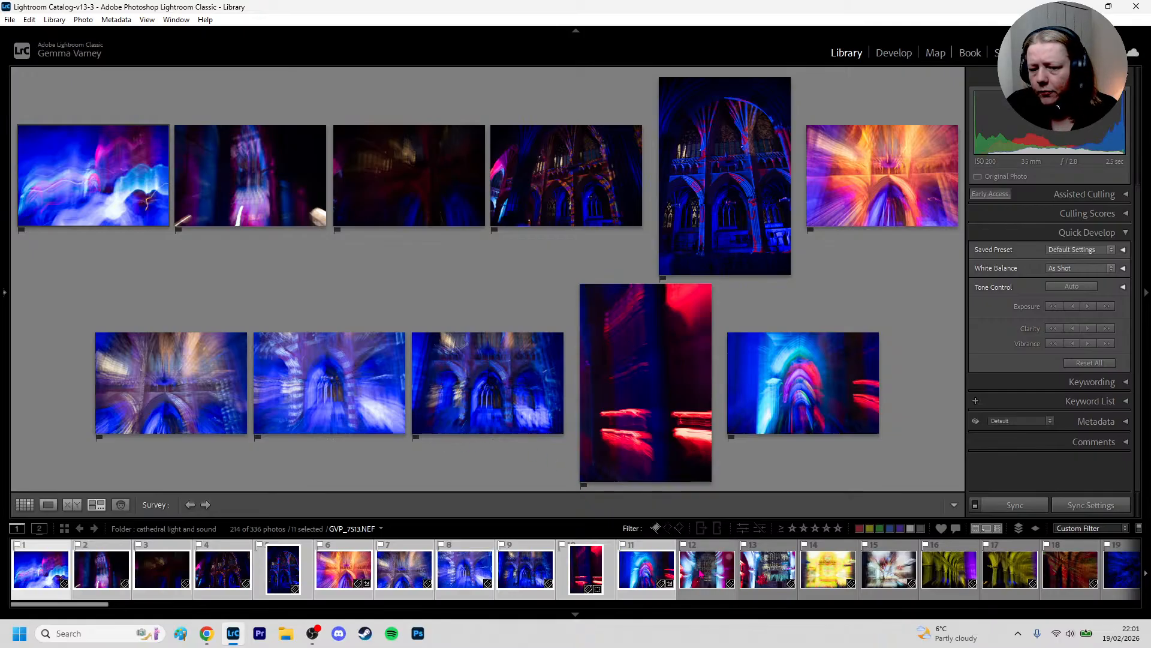
Crop the twelfth filmstrip photo tighter at its original aspect ratio, repositioning the image so both bright blue columns frame the dark centre
{"action": "left_click", "coordinate": [701, 574]}
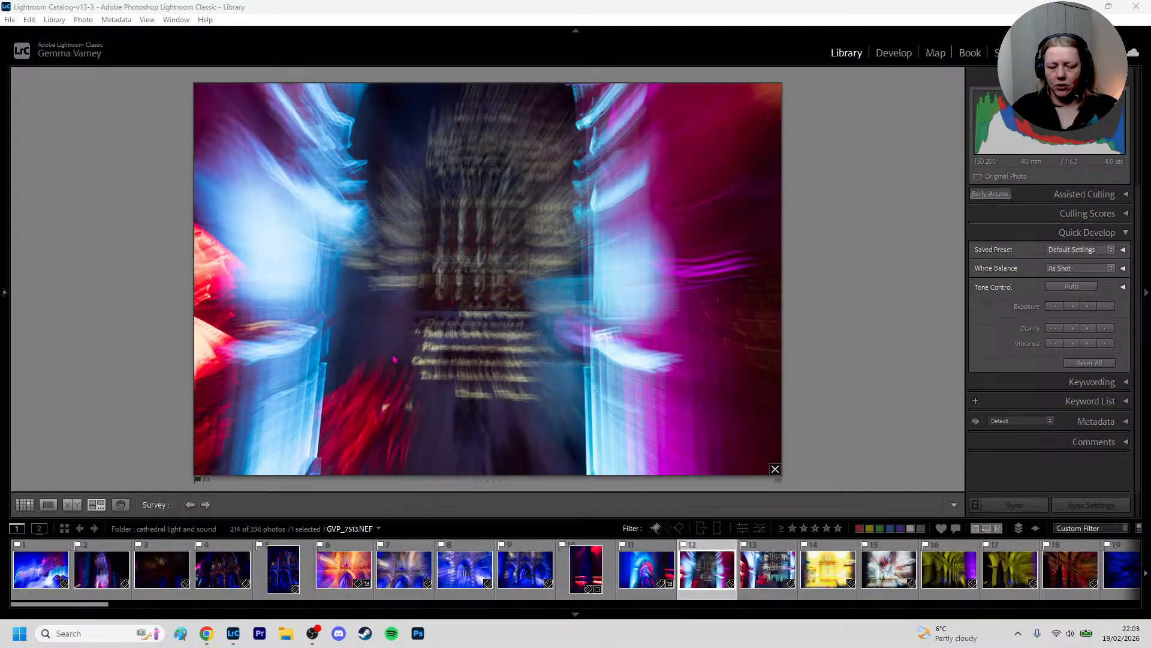
{"action": "left_click", "coordinate": [847, 97]}
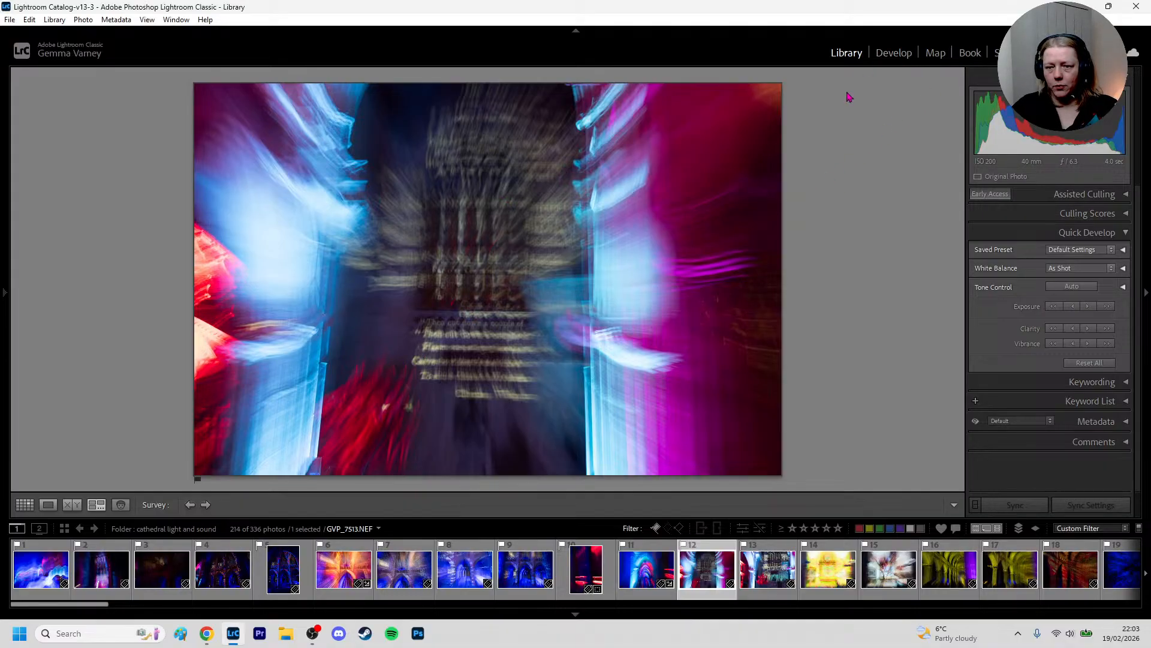
{"action": "key", "text": "r"}
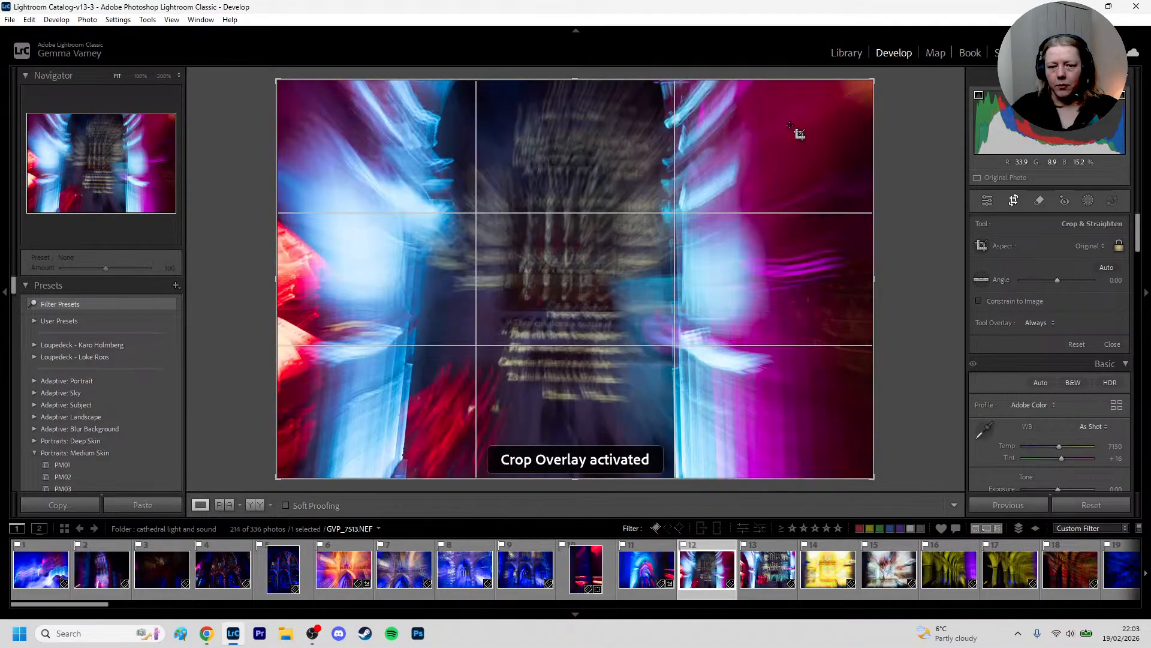
{"action": "left_click_drag", "start_coordinate": [278, 476], "coordinate": [344, 399]}
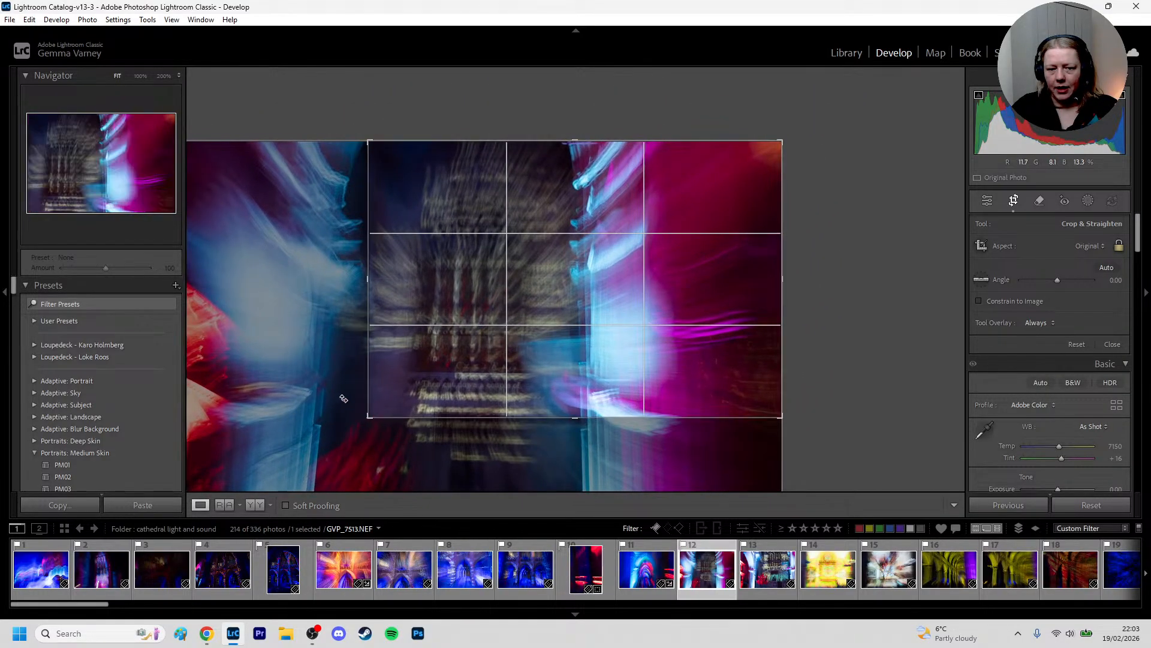
{"action": "left_click_drag", "start_coordinate": [426, 334], "coordinate": [506, 334]}
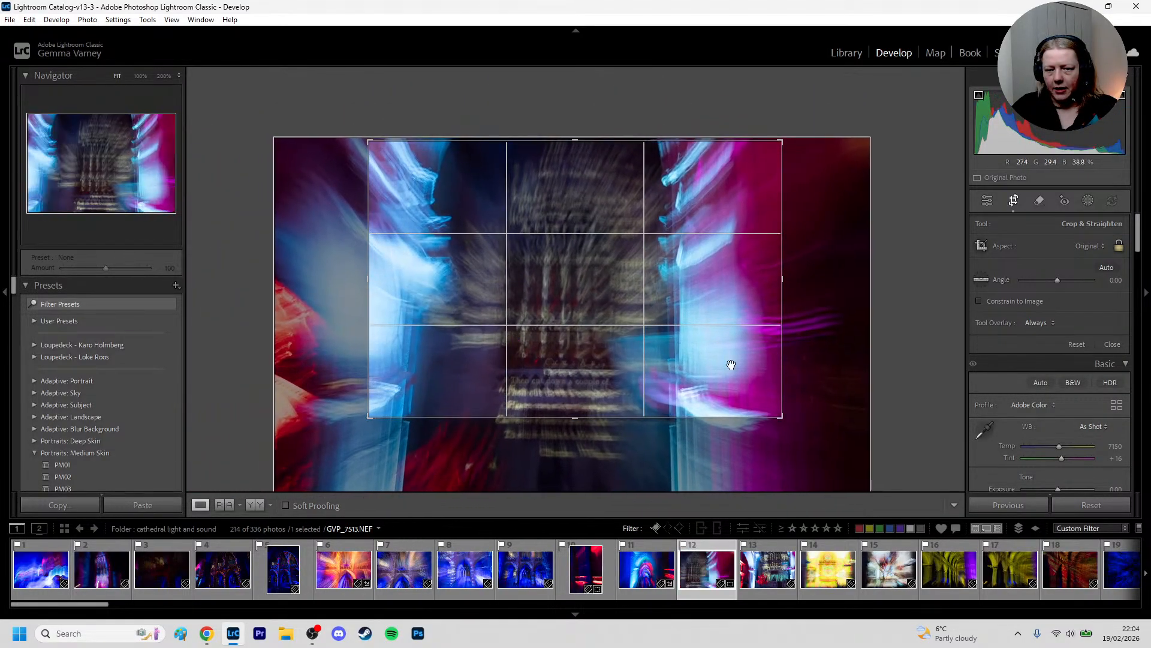
Rotate the photo to an angle of -2.55 within the crop, shift the image to centre the dark middle area, and apply the crop
{"action": "left_click_drag", "start_coordinate": [823, 389], "coordinate": [820, 376]}
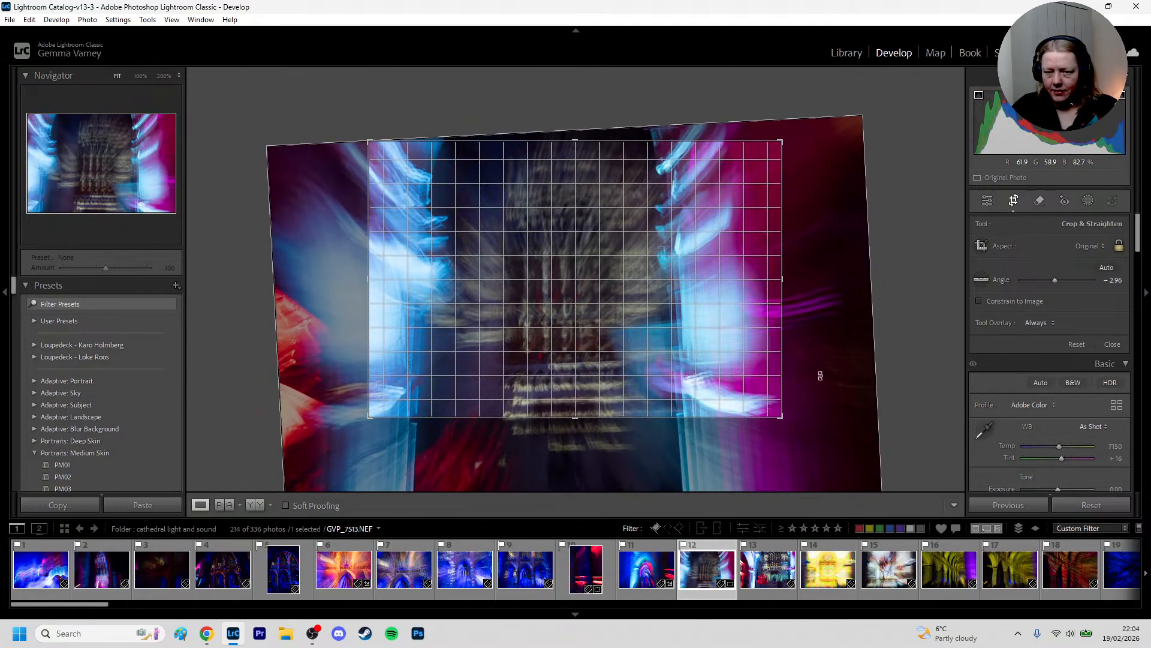
{"action": "left_click_drag", "start_coordinate": [689, 355], "coordinate": [677, 357]}
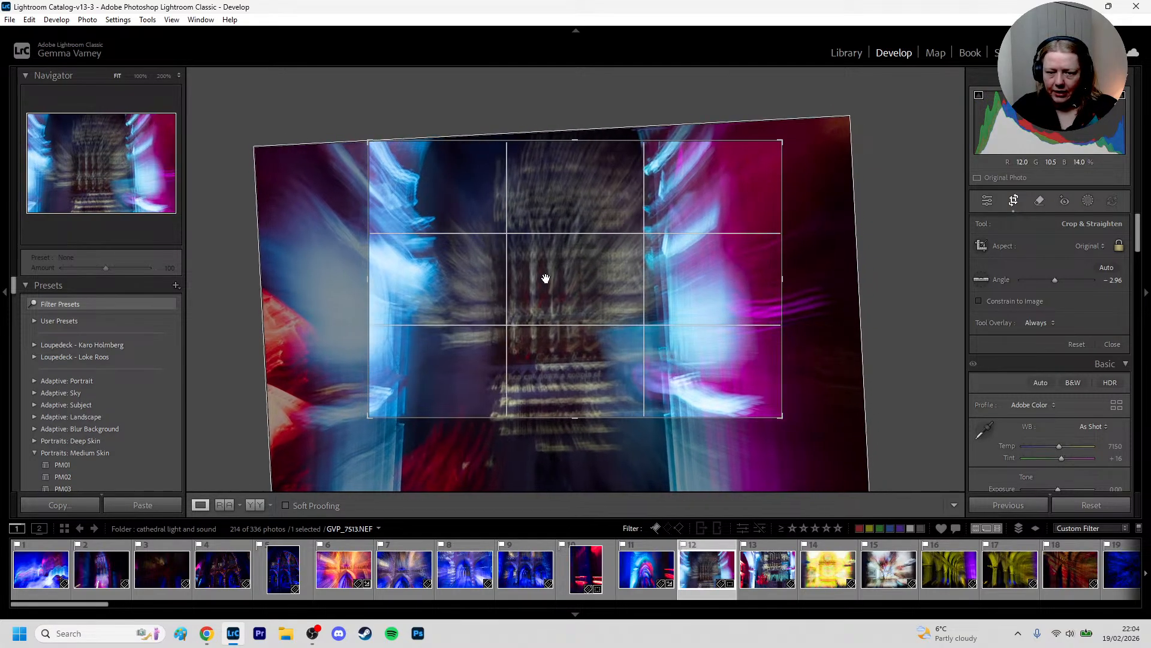
{"action": "left_click_drag", "start_coordinate": [835, 338], "coordinate": [834, 341]}
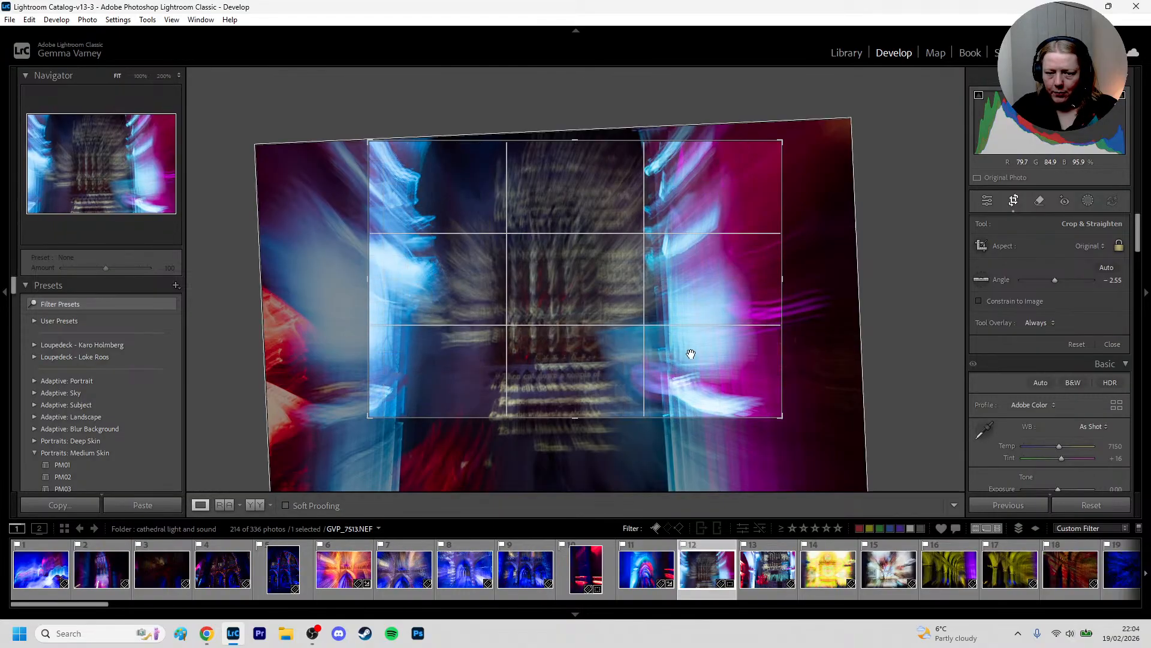
{"action": "left_click_drag", "start_coordinate": [444, 265], "coordinate": [490, 269]}
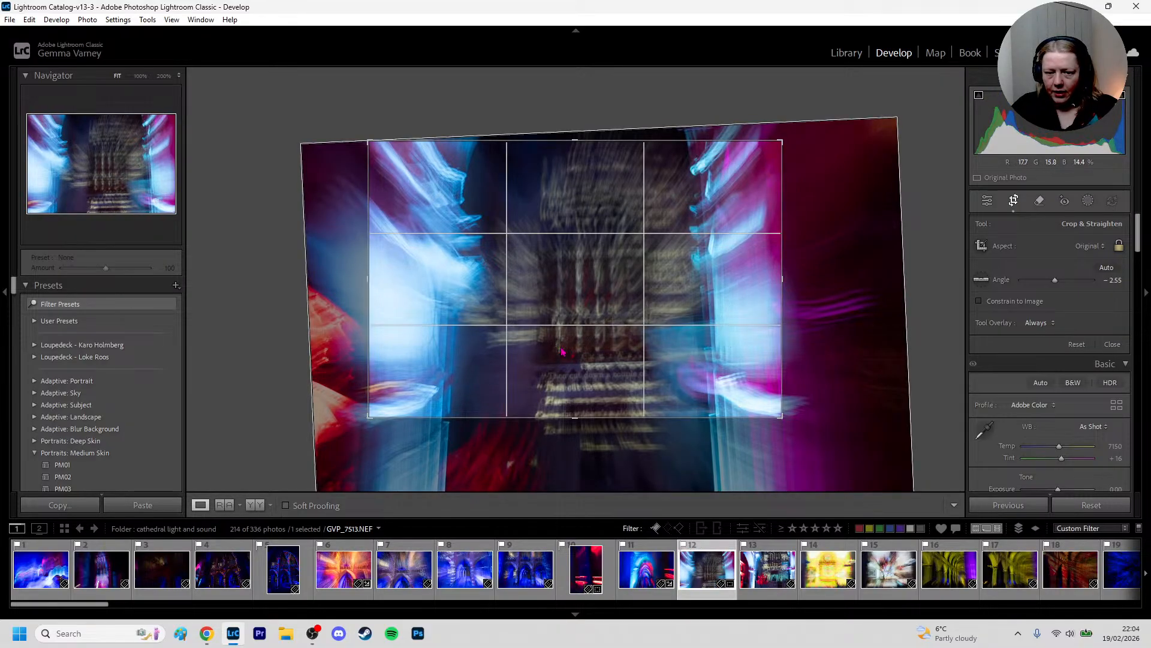
{"action": "key", "text": "d"}
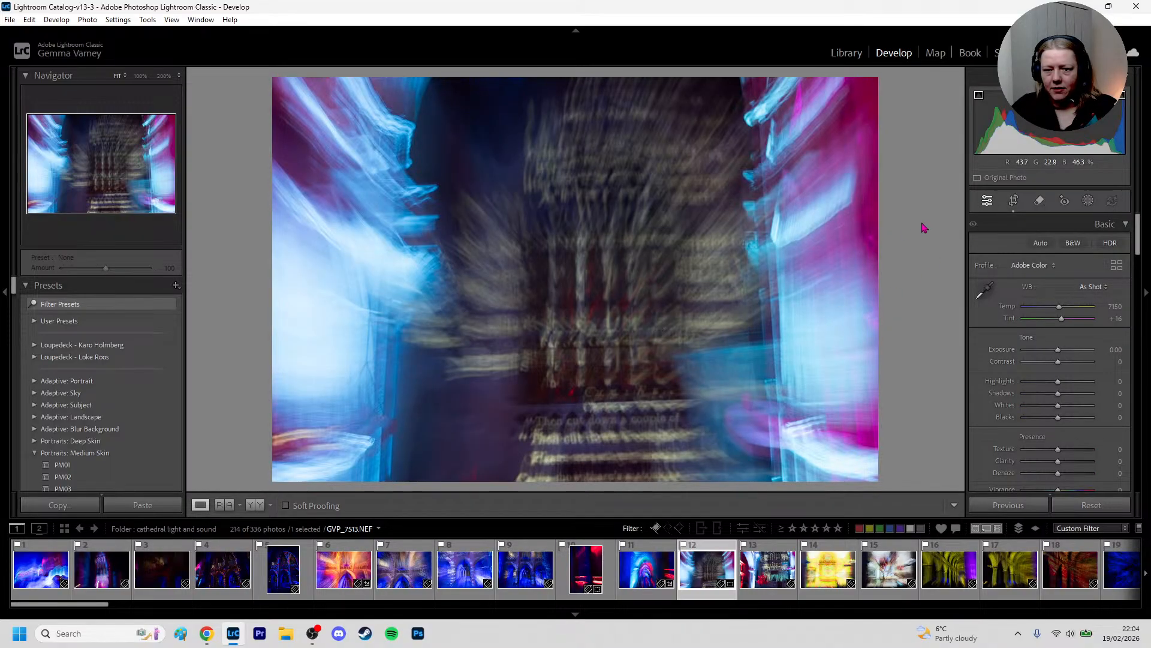
Enable lens profile corrections for the cropped photo
{"action": "scroll", "coordinate": [1061, 272], "scroll_direction": "down", "scroll_amount": 15}
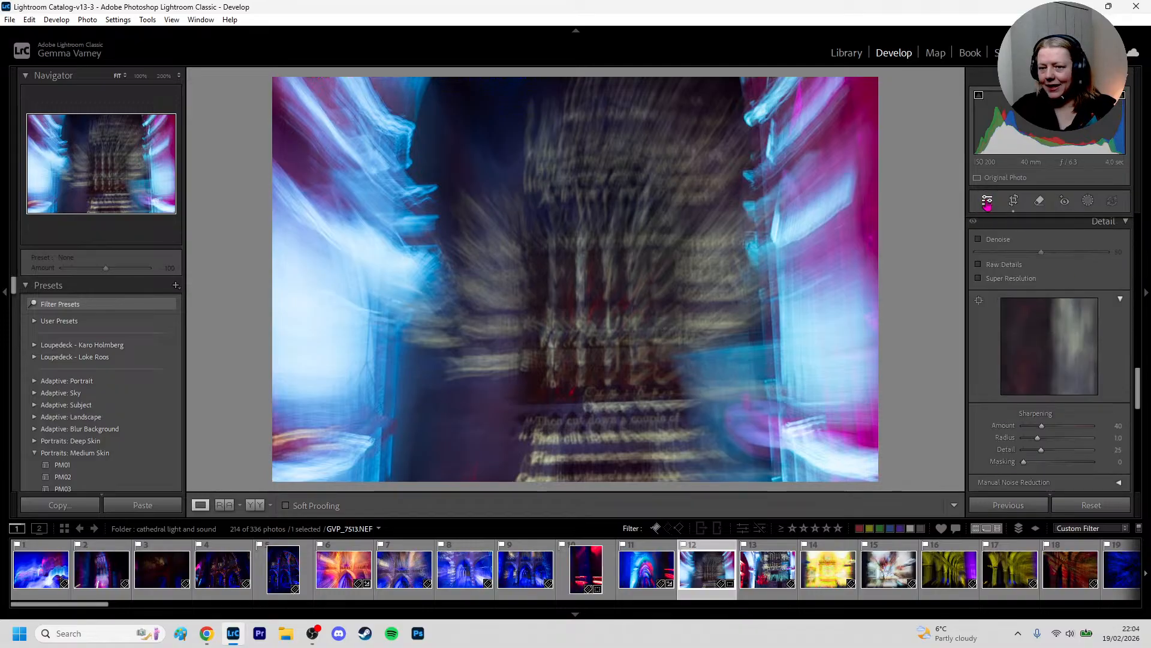
{"action": "scroll", "coordinate": [1061, 362], "scroll_direction": "down", "scroll_amount": 5}
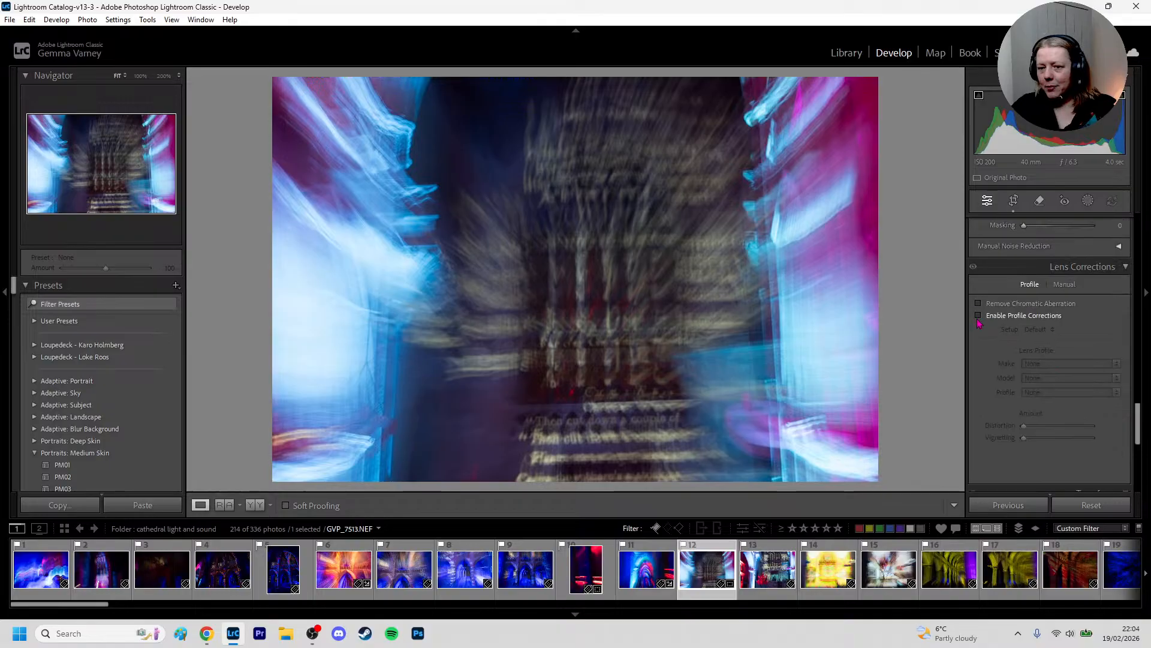
{"action": "left_click", "coordinate": [978, 316]}
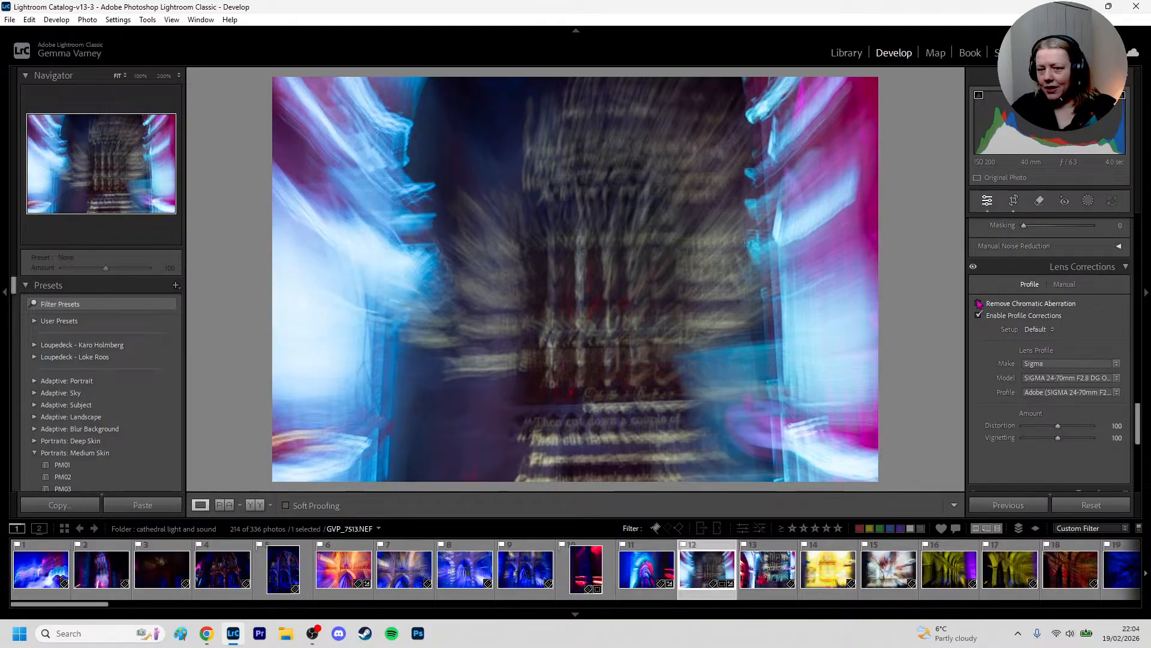
Compare the Off, Auto and Vertical Upright corrections on the photo and settle on Auto
{"action": "scroll", "coordinate": [1088, 378], "scroll_direction": "down", "scroll_amount": 4}
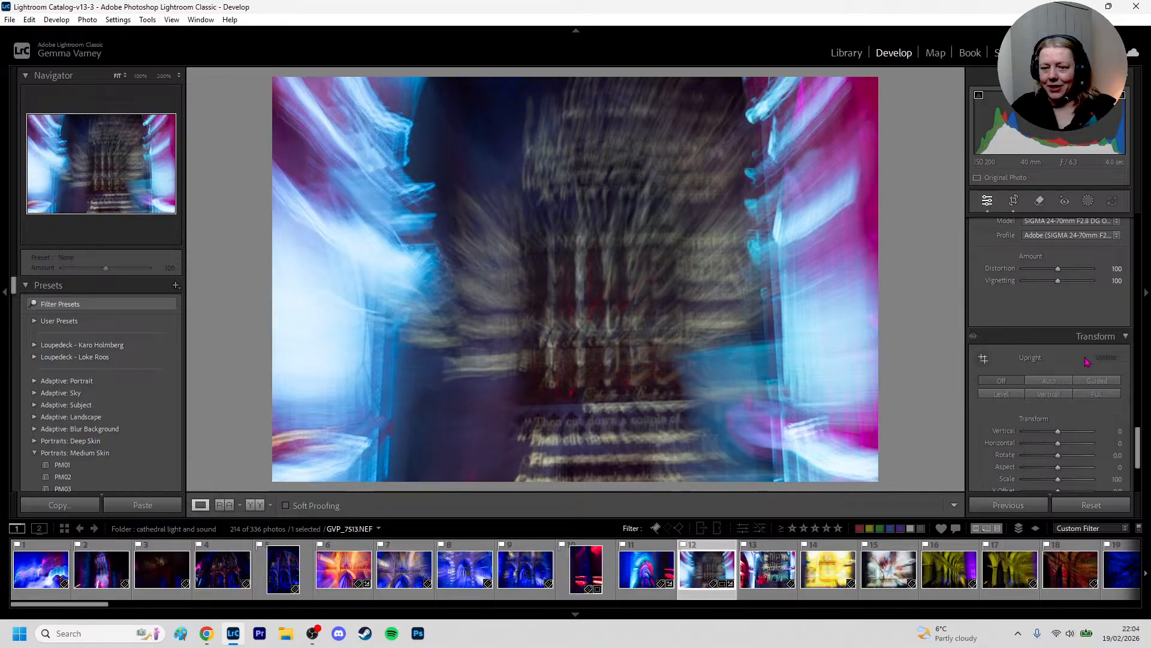
{"action": "left_click", "coordinate": [1060, 381]}
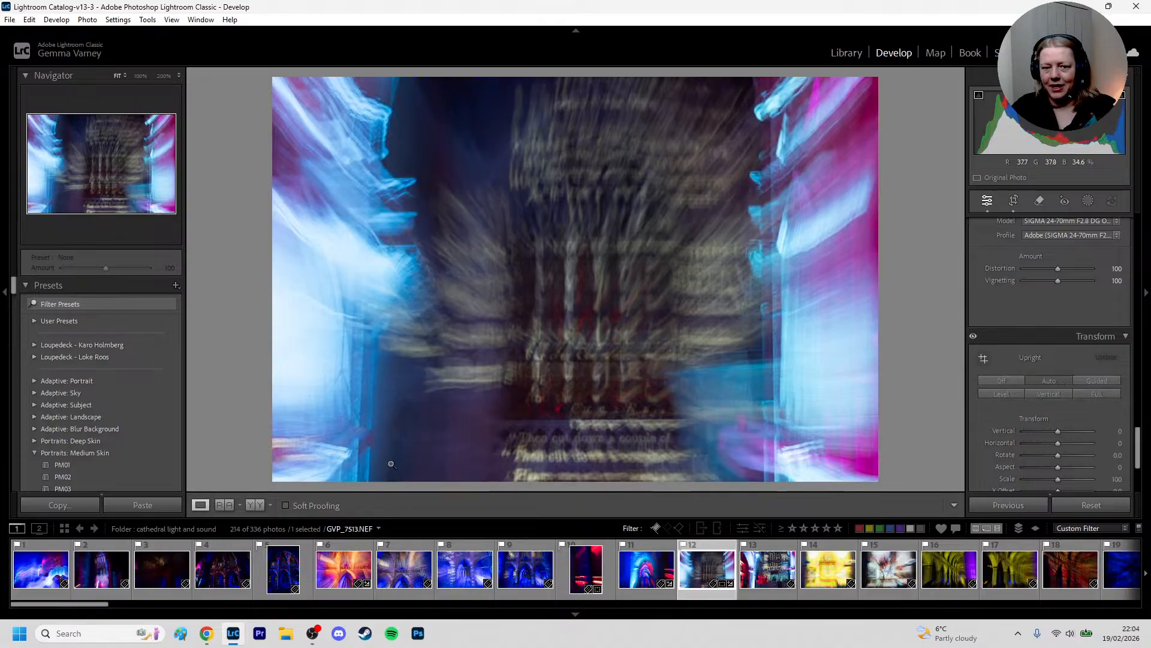
{"action": "left_click", "coordinate": [993, 382]}
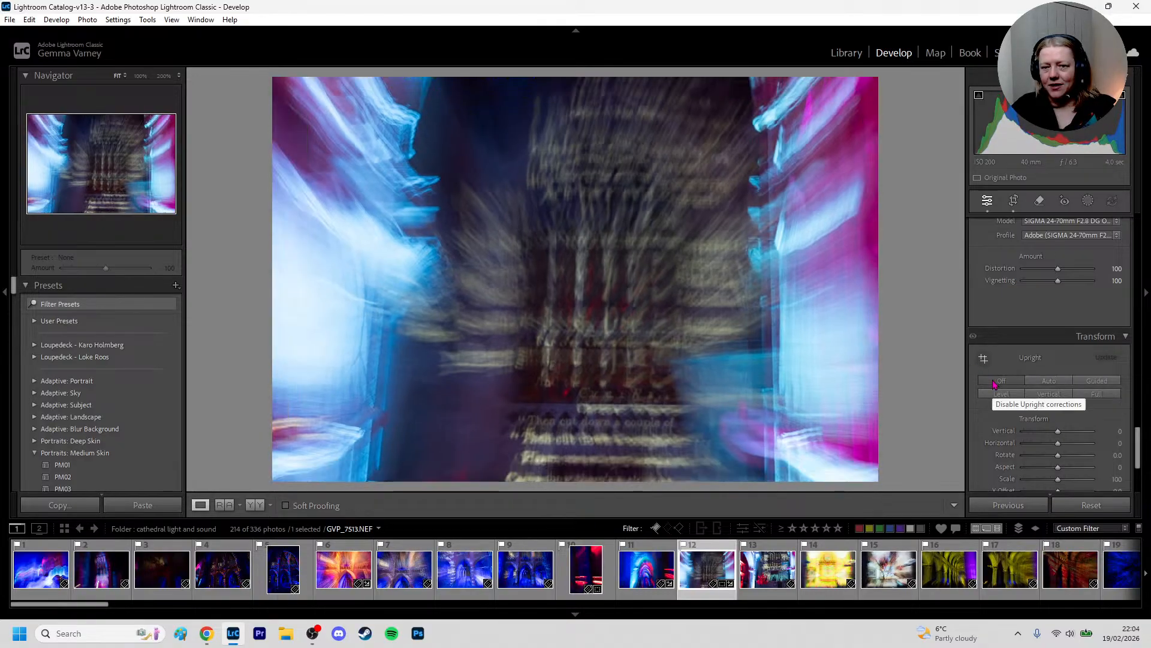
{"action": "left_click", "coordinate": [1045, 380]}
{"action": "left_click", "coordinate": [1012, 385]}
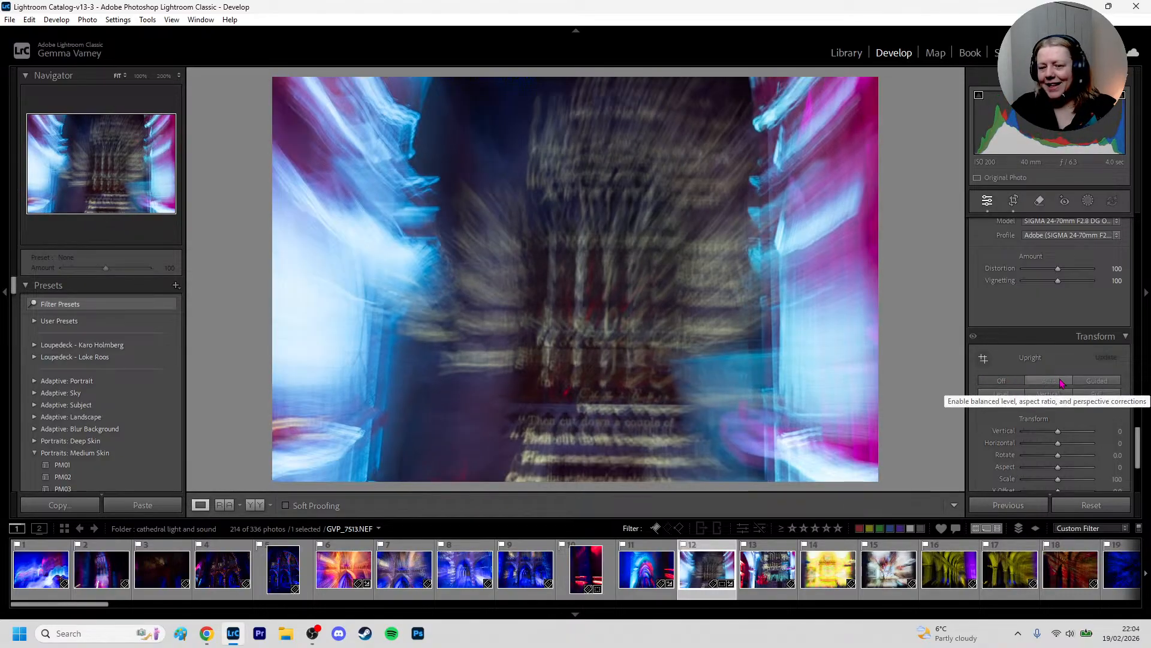
{"action": "left_click", "coordinate": [1050, 395]}
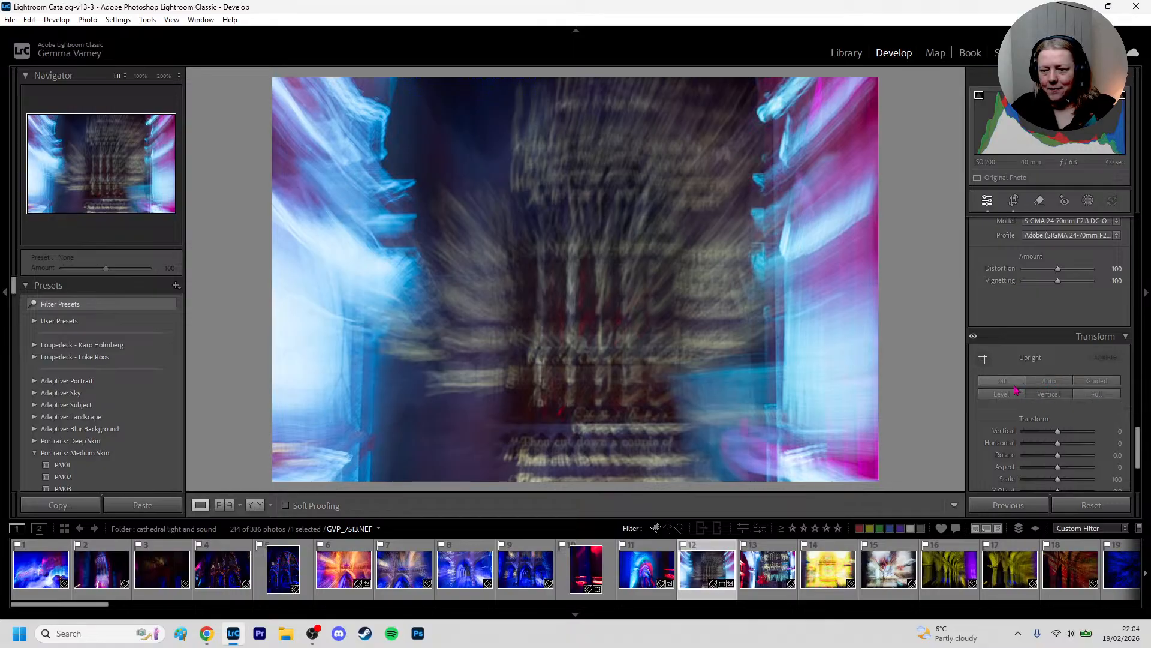
{"action": "left_click", "coordinate": [1045, 381]}
{"action": "left_click", "coordinate": [1044, 395]}
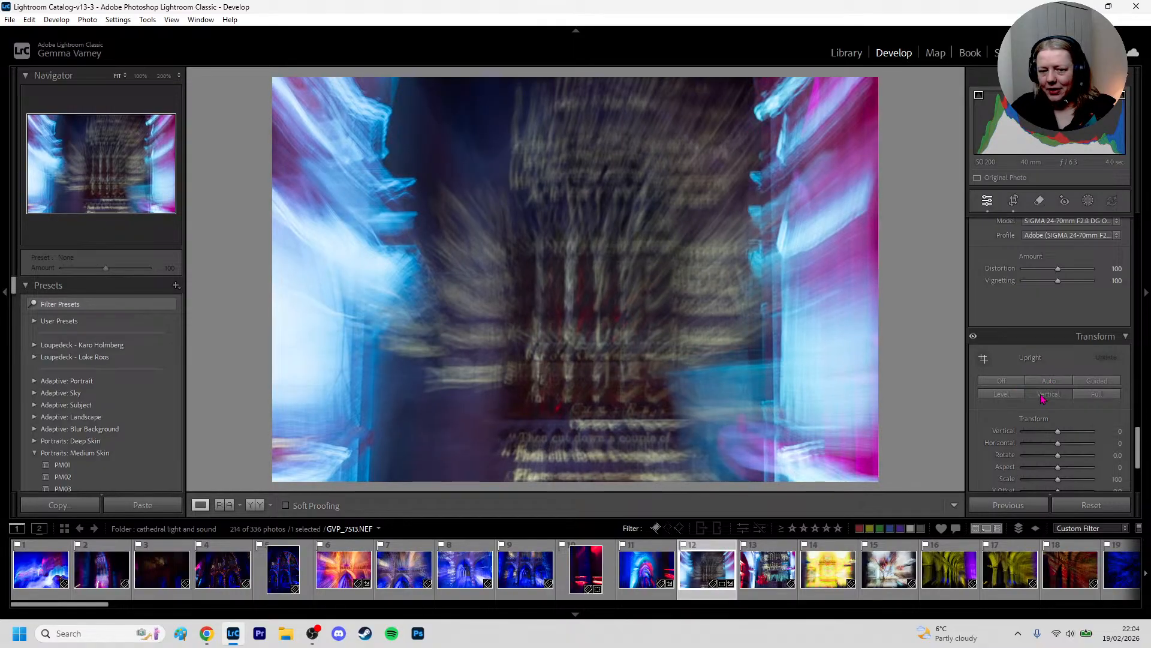
{"action": "left_click", "coordinate": [1044, 383]}
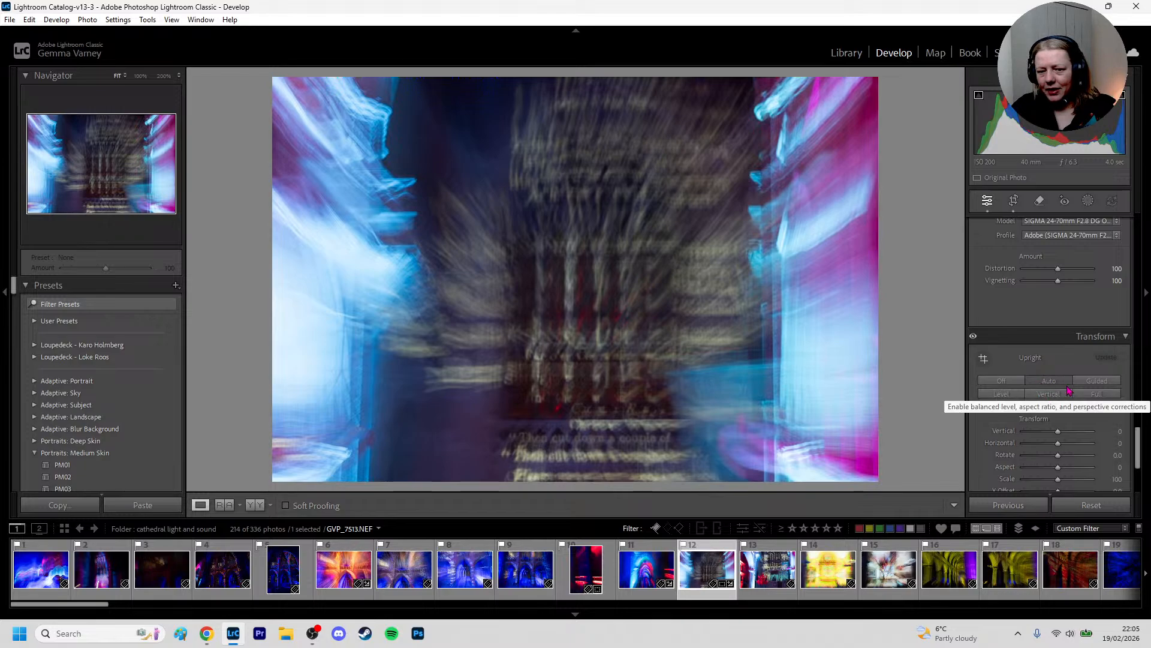
Enlarge the crop slightly, shift the image rightwards inside it, and apply the new framing
{"action": "left_click", "coordinate": [1013, 203]}
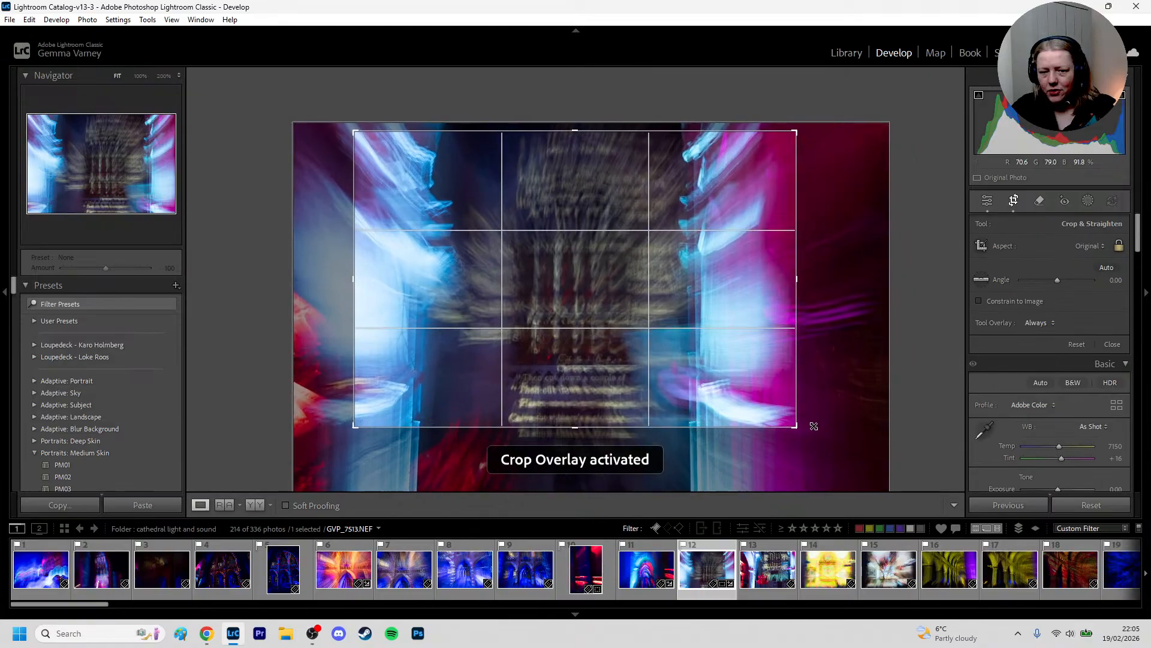
{"action": "left_click_drag", "start_coordinate": [813, 426], "coordinate": [822, 432]}
{"action": "left_click_drag", "start_coordinate": [685, 419], "coordinate": [713, 418]}
{"action": "key", "text": "r"}
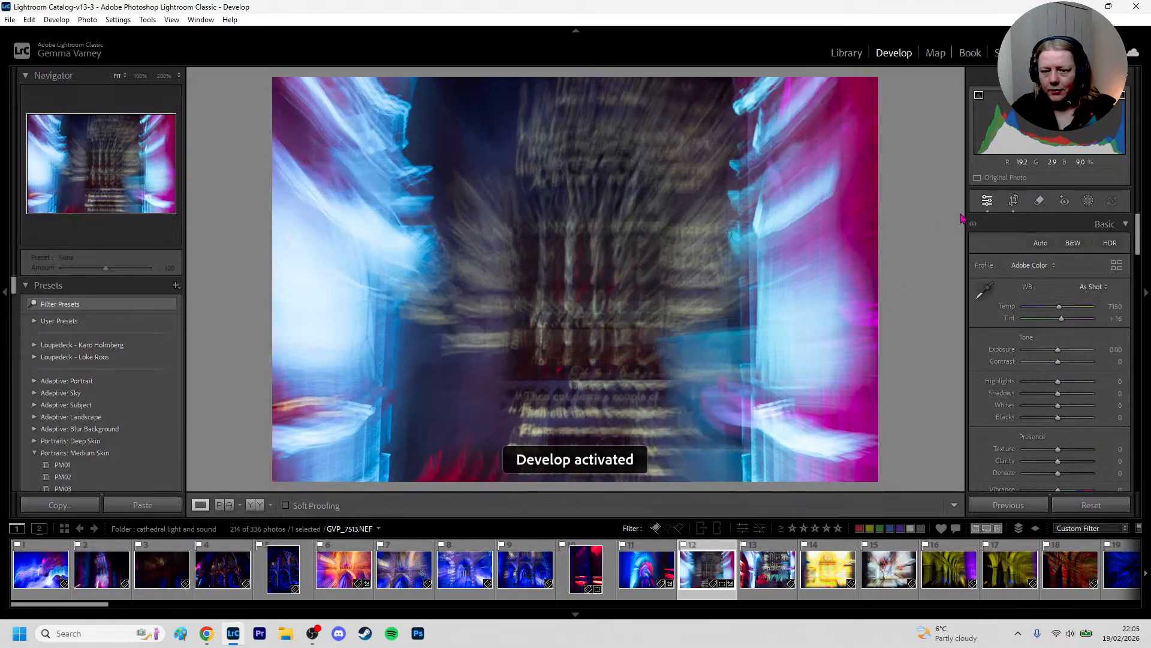
Rotate the photo slightly within the crop to straighten it, and check the result at 200% zoom before returning to the full view
{"action": "left_click", "coordinate": [1013, 200]}
{"action": "left_click_drag", "start_coordinate": [916, 283], "coordinate": [912, 262]}
{"action": "key", "text": "r"}
{"action": "left_click", "coordinate": [653, 313]}
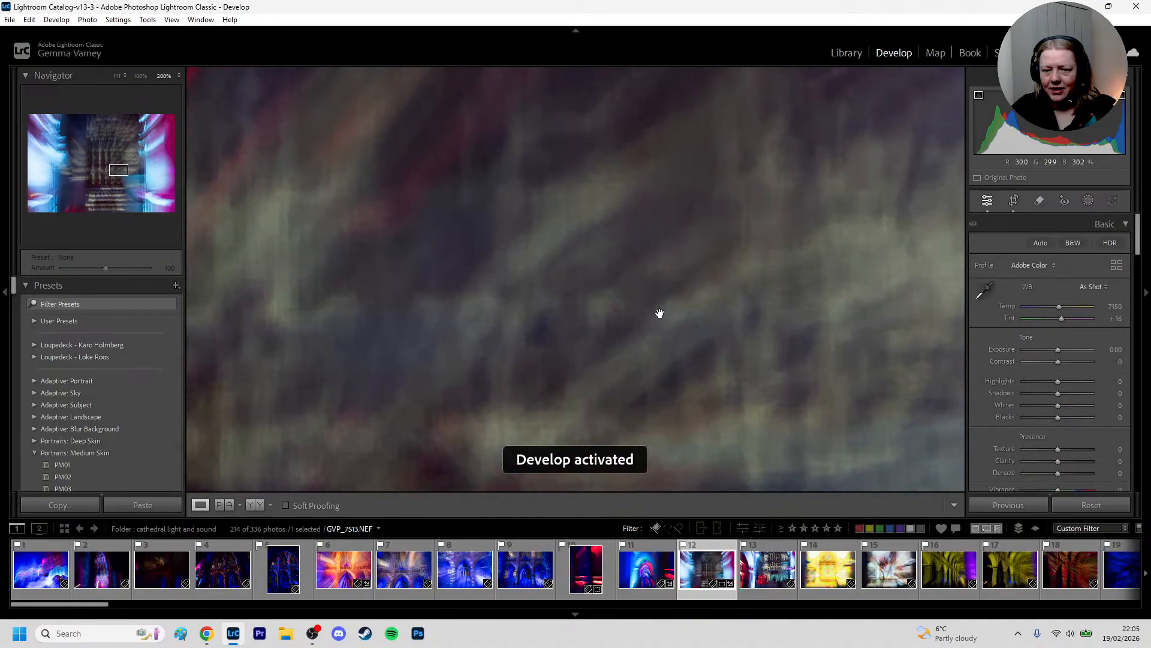
{"action": "left_click", "coordinate": [663, 312]}
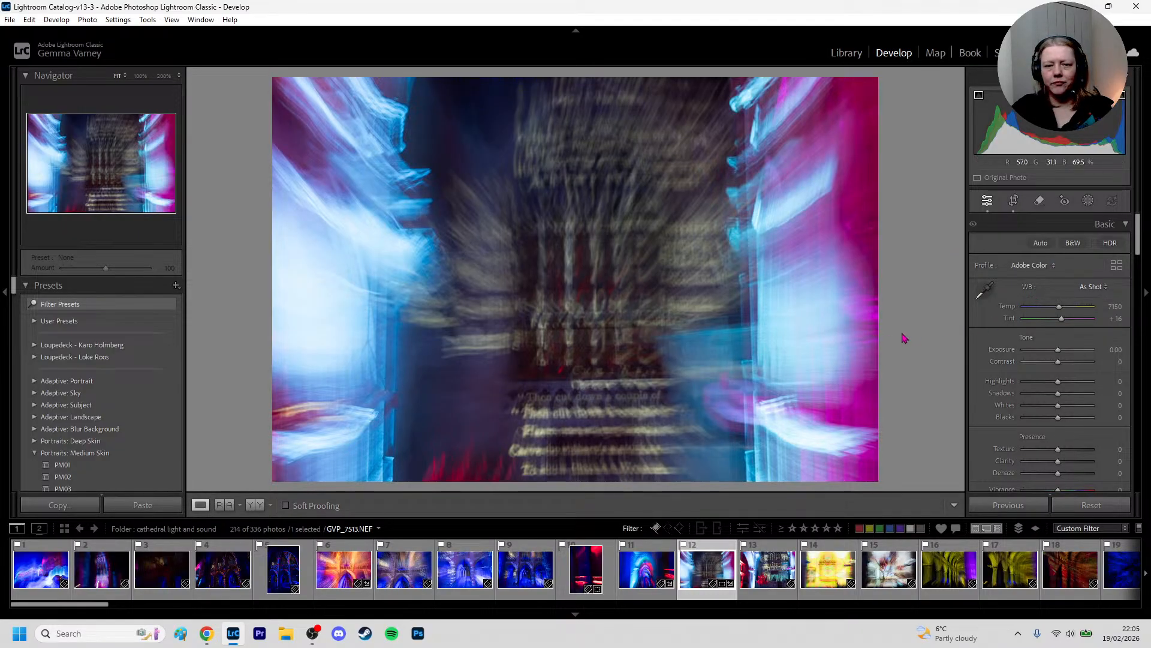
Set the Vertical transform of the photo to +7
{"action": "scroll", "coordinate": [1058, 359], "scroll_direction": "down", "scroll_amount": 10}
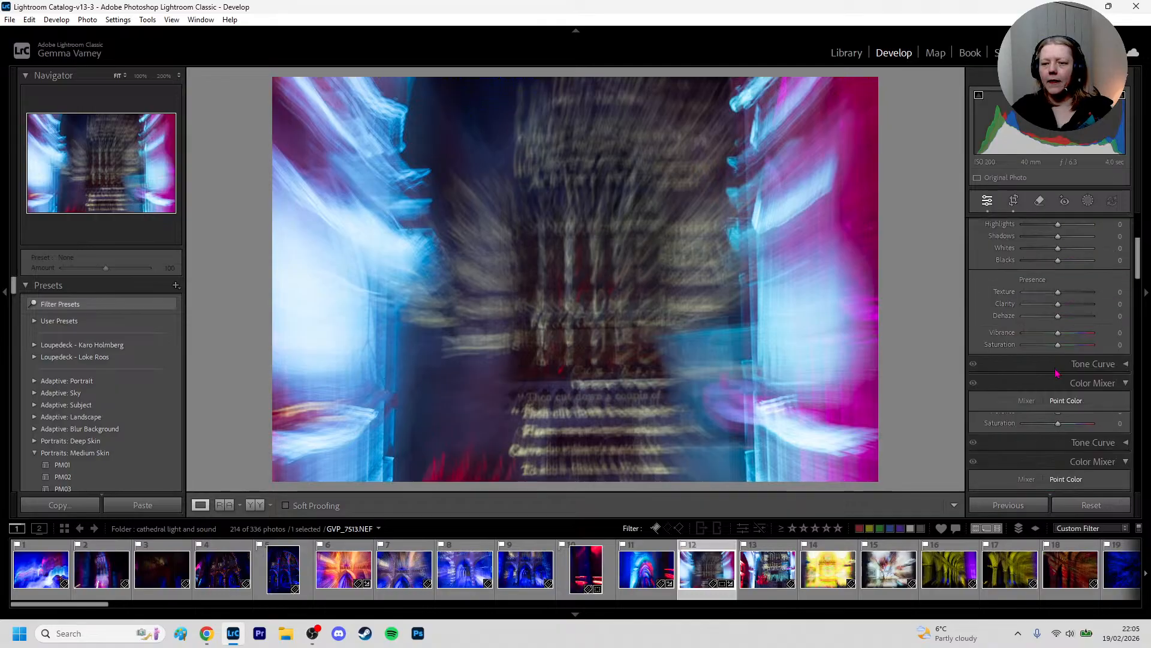
{"action": "scroll", "coordinate": [1059, 359], "scroll_direction": "down", "scroll_amount": 8}
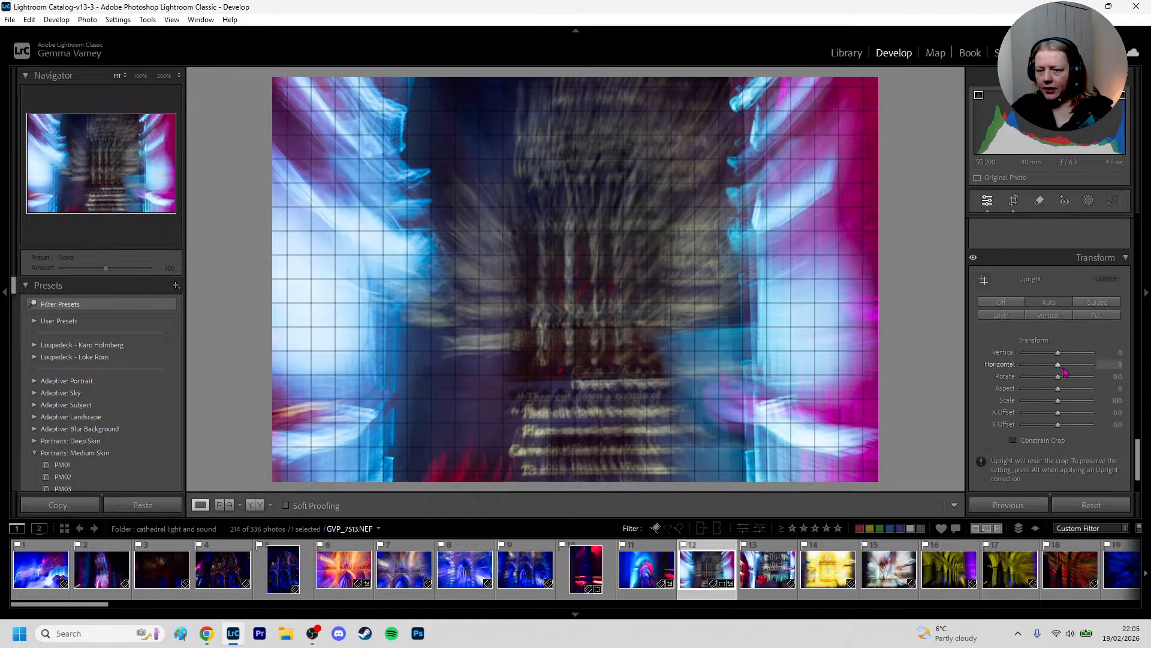
{"action": "left_click_drag", "start_coordinate": [1059, 367], "coordinate": [1062, 359]}
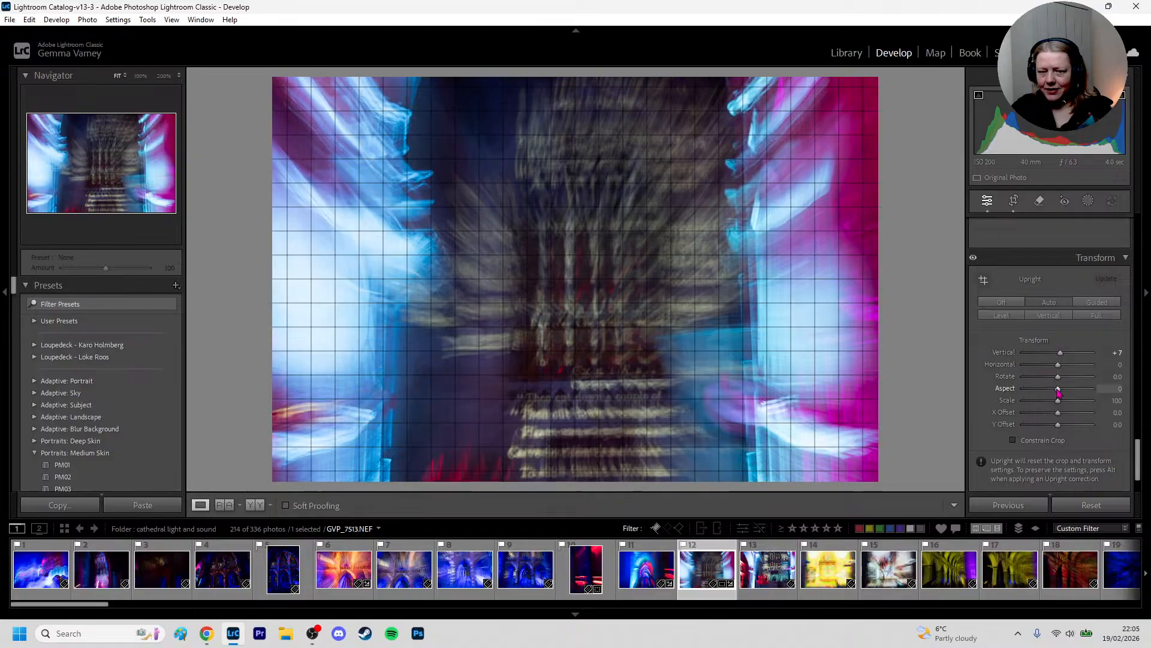
Try a changed Aspect transform and an X Offset of about +5.3, undoing each adjustment
{"action": "left_click_drag", "start_coordinate": [1059, 391], "coordinate": [1056, 389]}
{"action": "key", "text": "ctrl+z"}
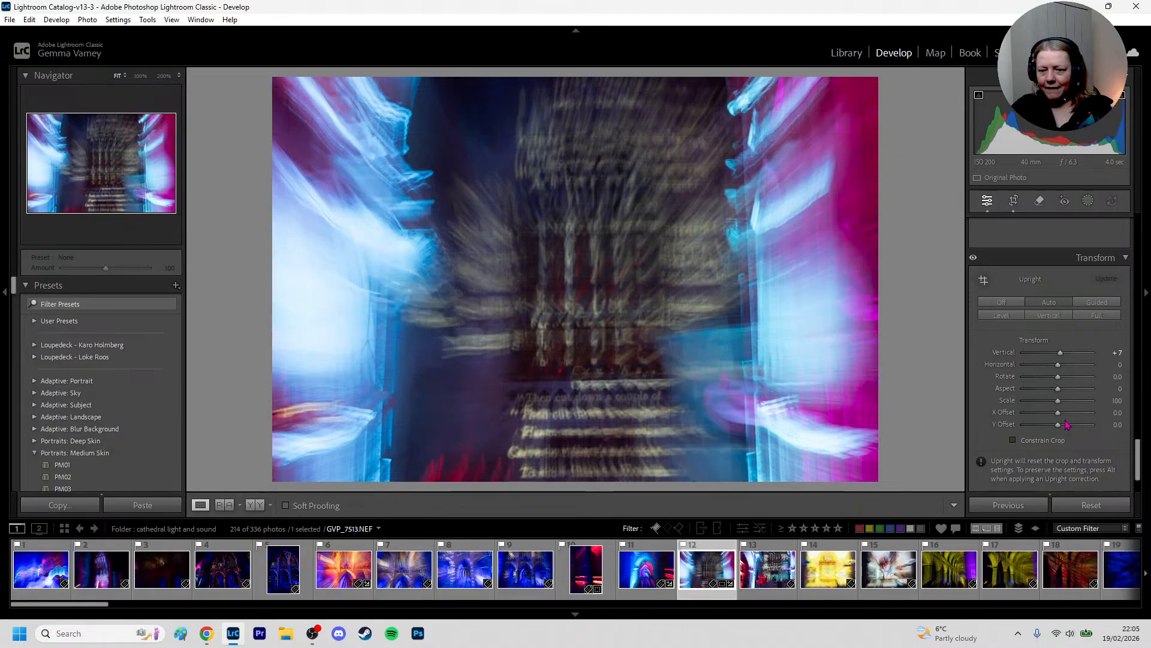
{"action": "left_click_drag", "start_coordinate": [1061, 417], "coordinate": [1064, 418]}
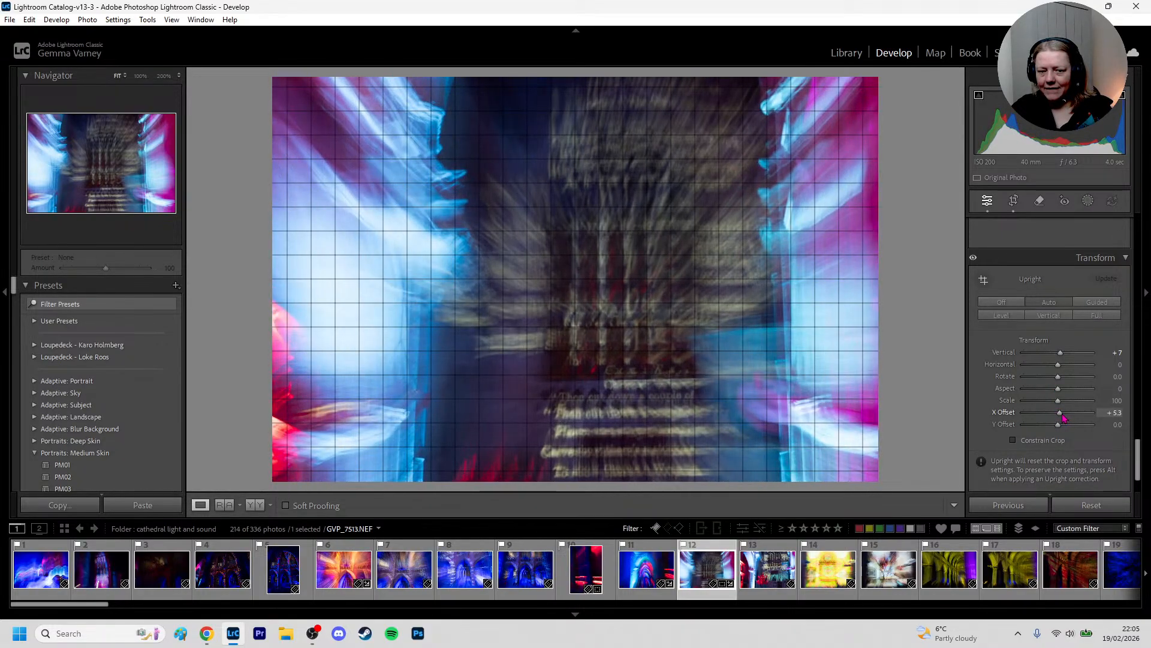
{"action": "key", "text": "ctrl+z"}
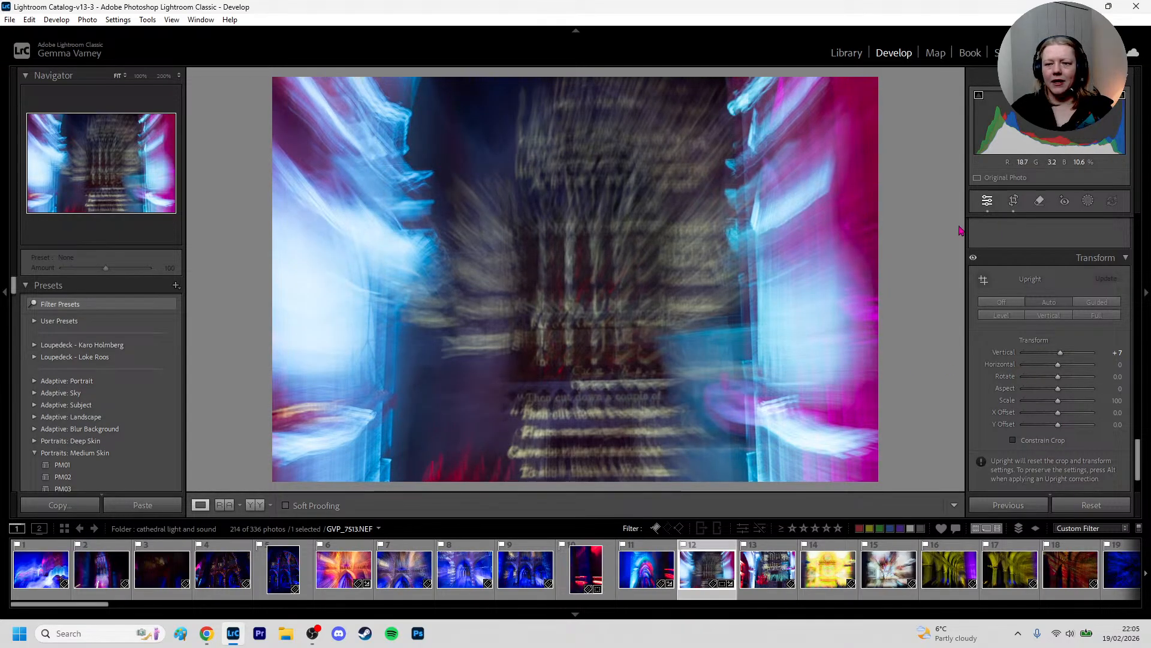
Fine-tune the photo's straightening in the crop overlay to an angle of about -0.97 and apply the crop
{"action": "left_click", "coordinate": [1013, 201]}
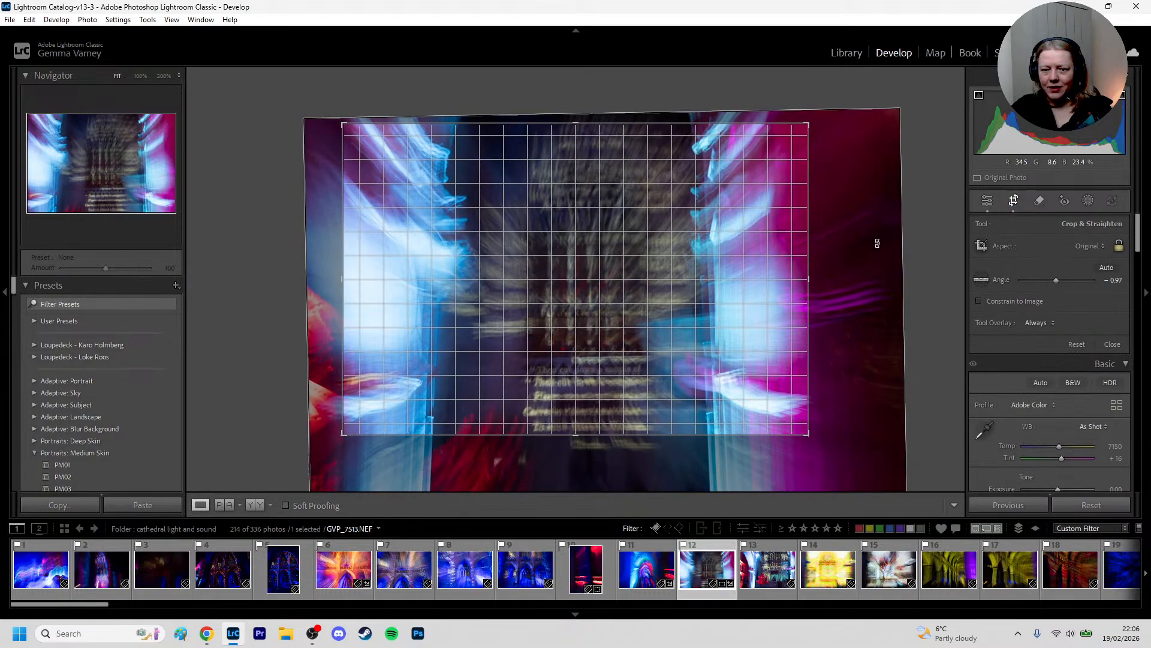
{"action": "key", "text": "d"}
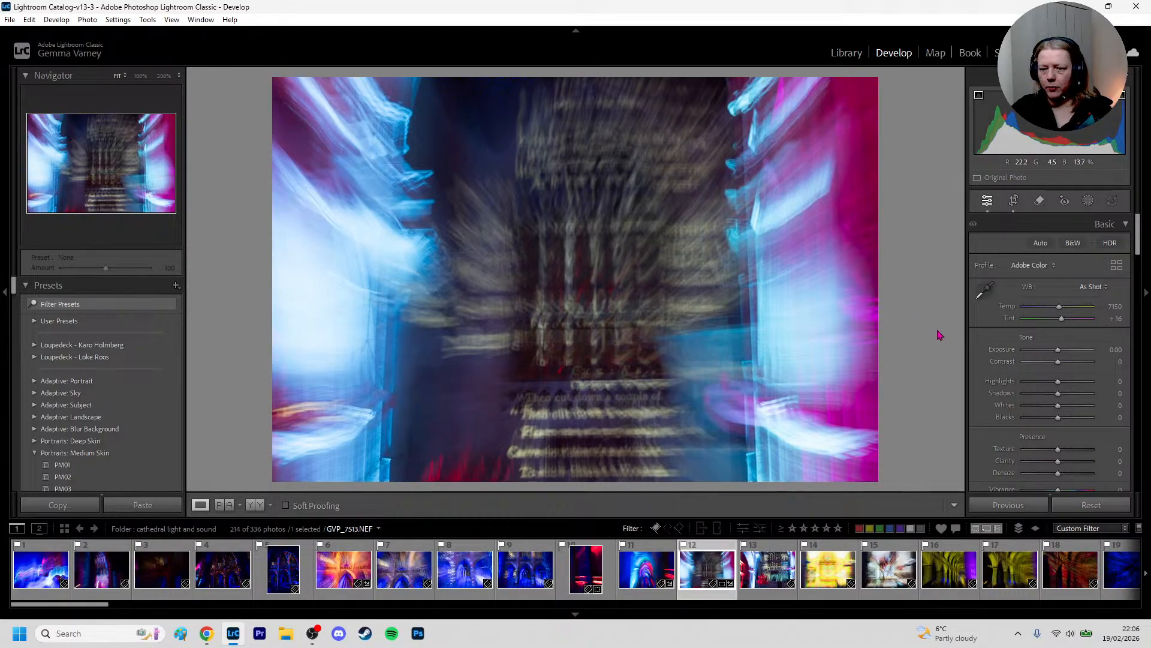
Add a radial gradient mask over the bright blue light on the photo's left side and set its Highlights to -30
{"action": "mouse_move", "coordinate": [1058, 381]}
{"action": "left_mouse_down"}
{"action": "mouse_move", "coordinate": [1034, 386]}
{"action": "mouse_move", "coordinate": [1056, 389]}
{"action": "left_mouse_up"}
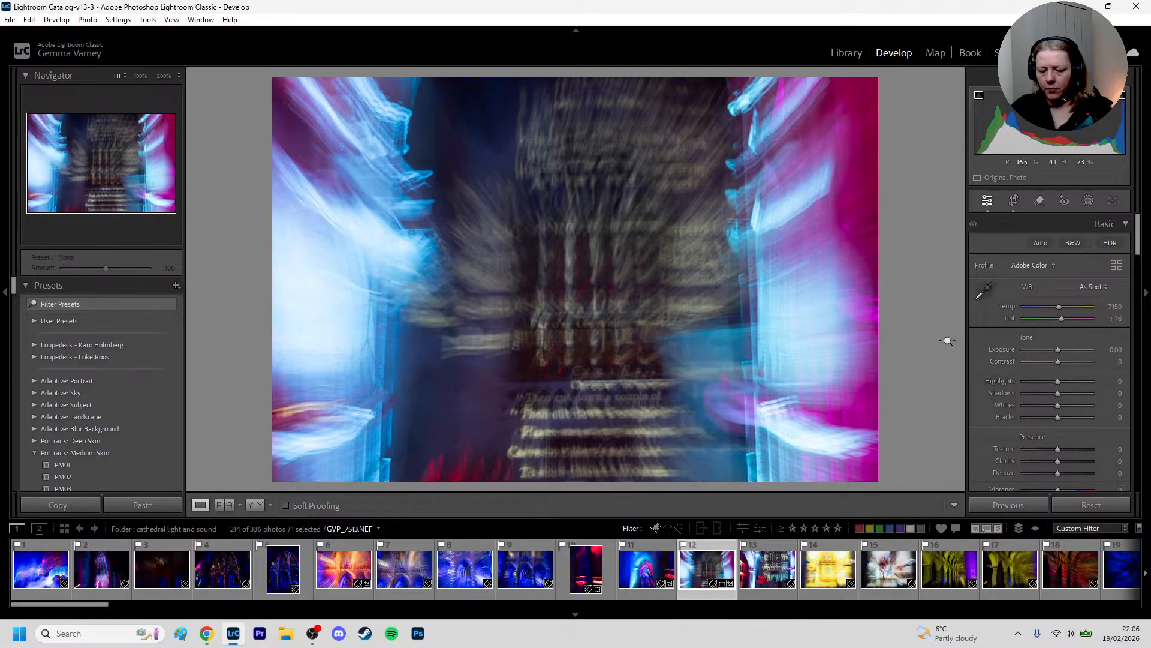
{"action": "key", "text": "shift+w"}
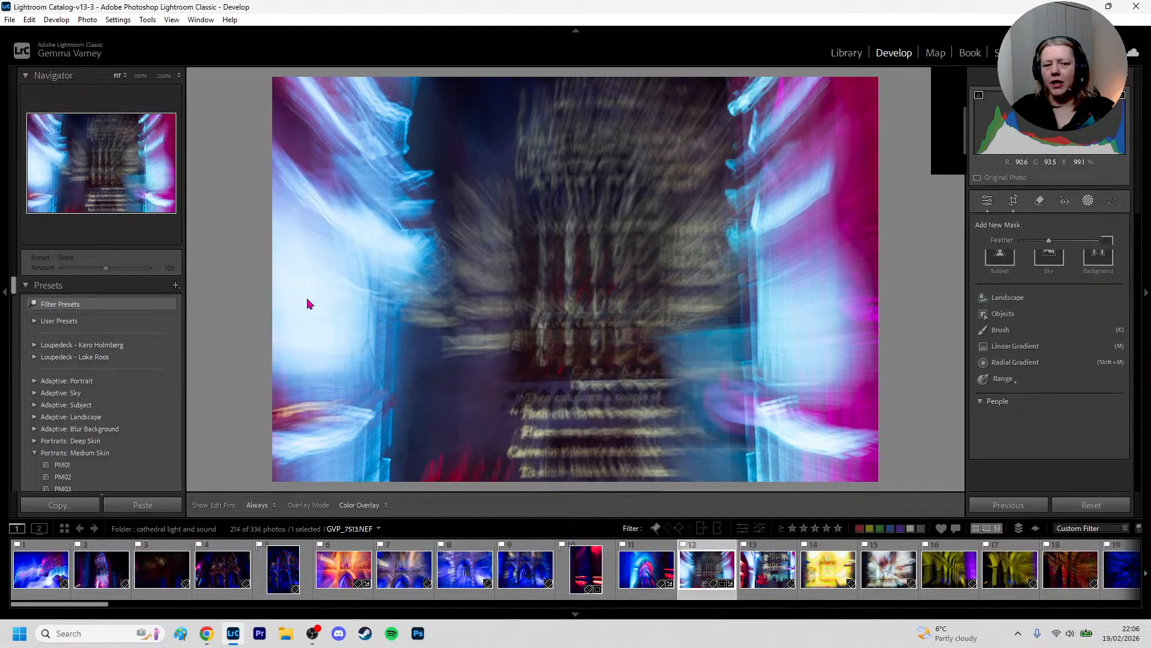
{"action": "key", "text": "shift+m"}
{"action": "left_click_drag", "start_coordinate": [294, 282], "coordinate": [485, 489]}
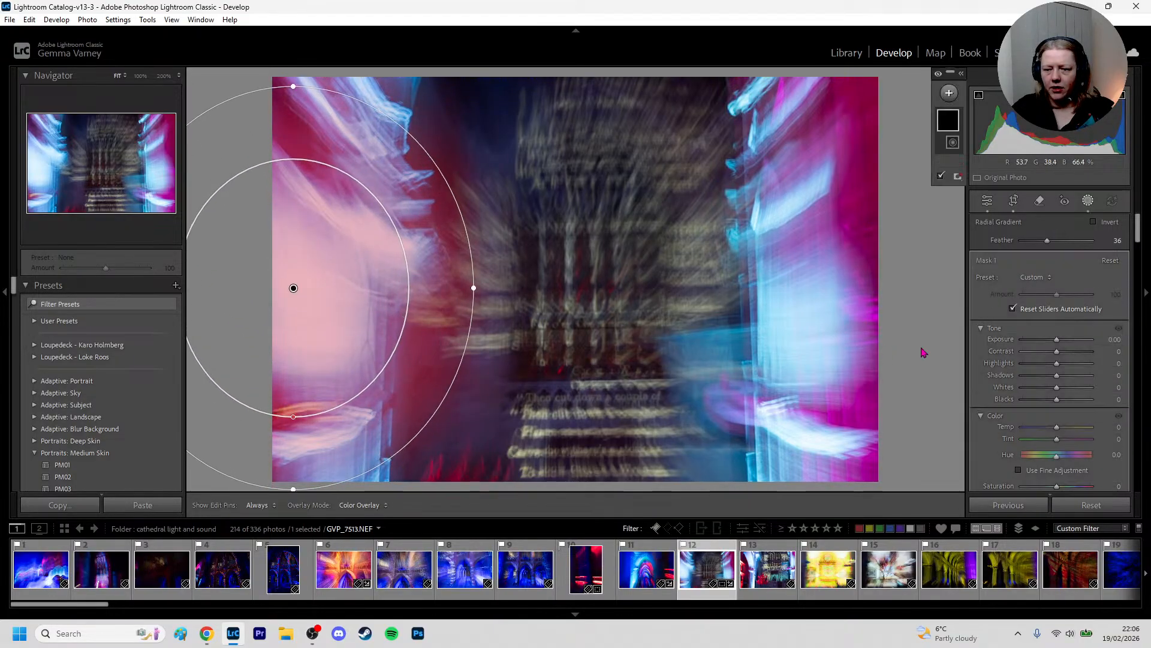
{"action": "mouse_move", "coordinate": [1057, 364]}
{"action": "left_mouse_down"}
{"action": "mouse_move", "coordinate": [1025, 367]}
{"action": "mouse_move", "coordinate": [1048, 356]}
{"action": "left_mouse_up"}
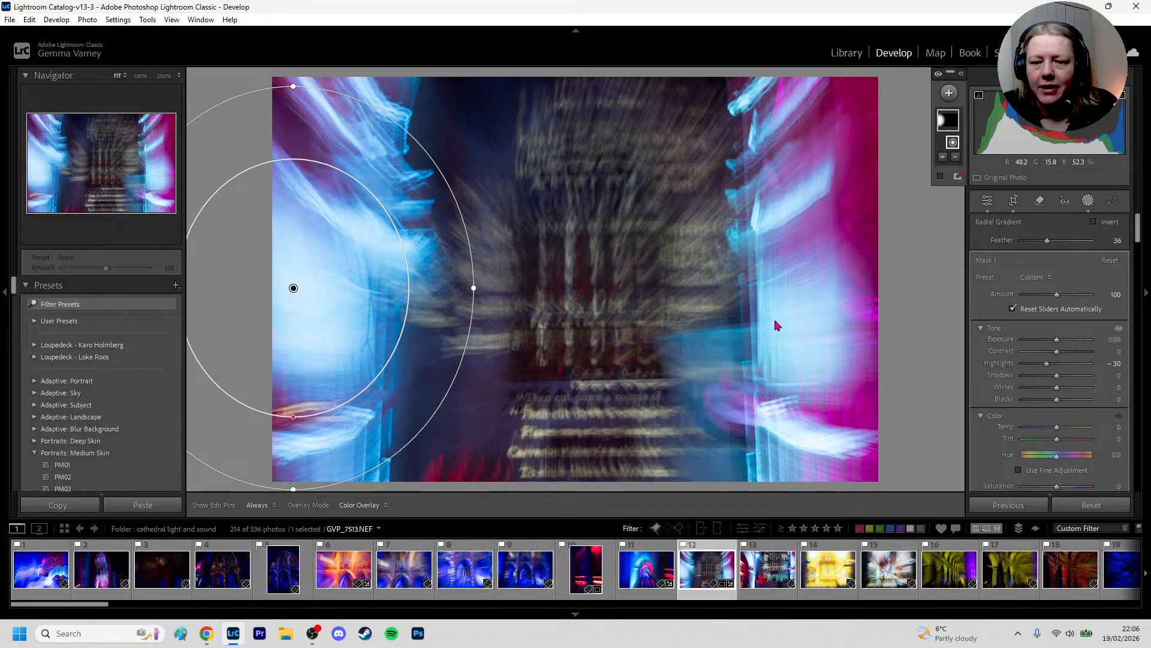
{"action": "left_click", "coordinate": [552, 292]}
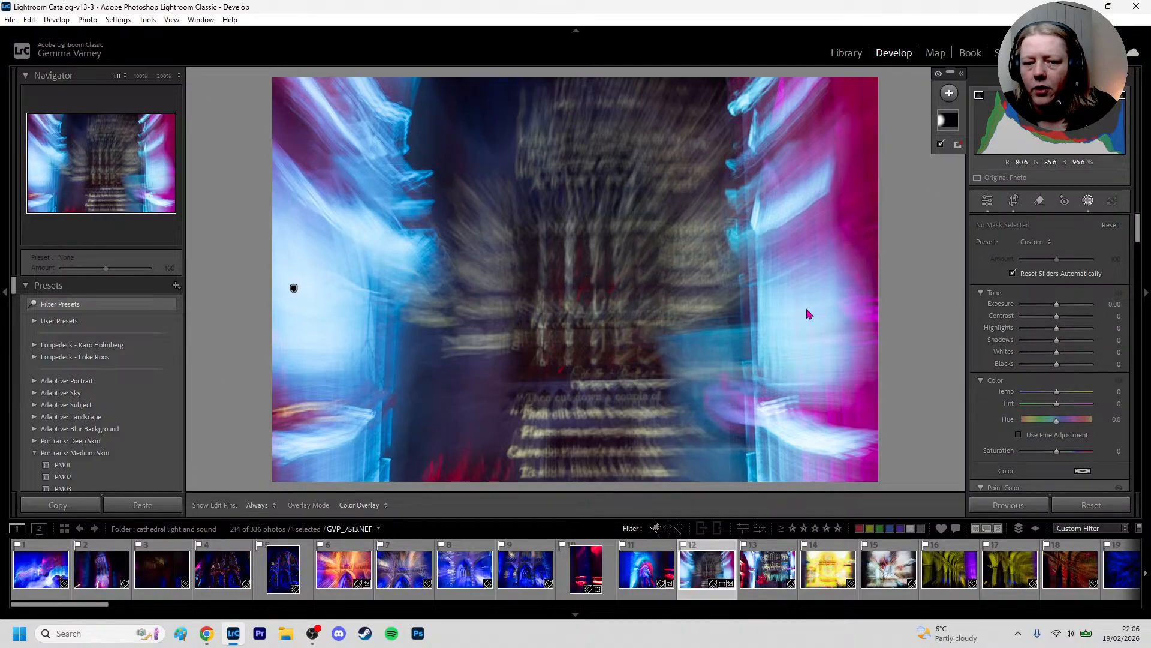
{"action": "key", "text": "d"}
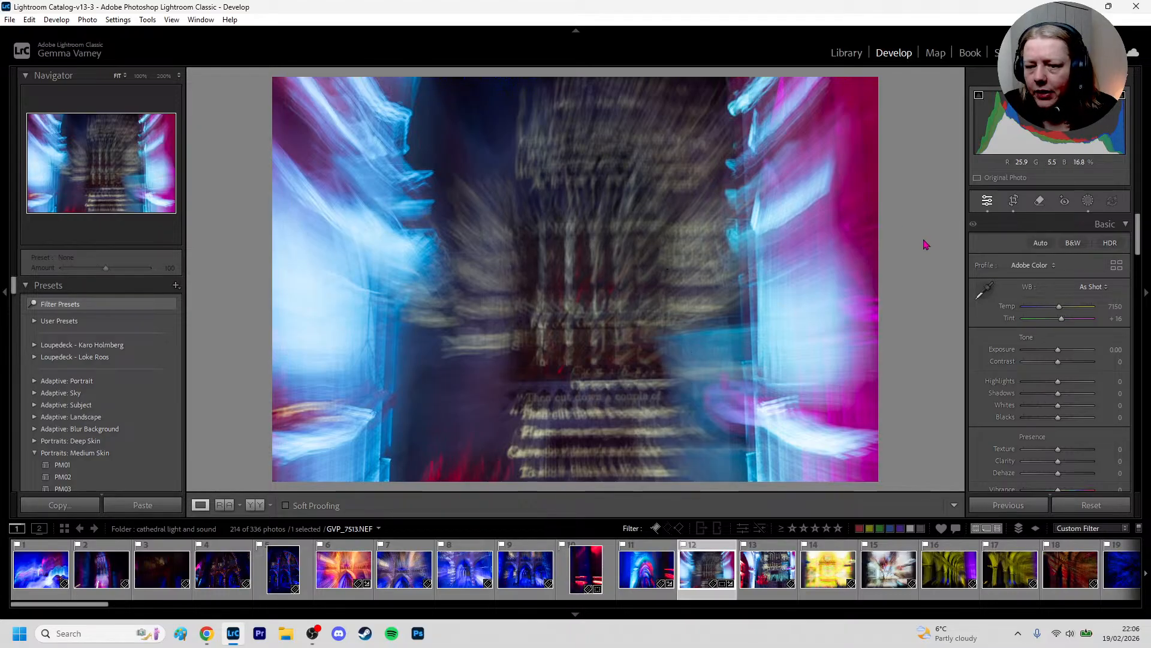
Add a linear gradient mask fading from the photo's right edge towards the centre and set its Exposure to -1.12
{"action": "key", "text": "m"}
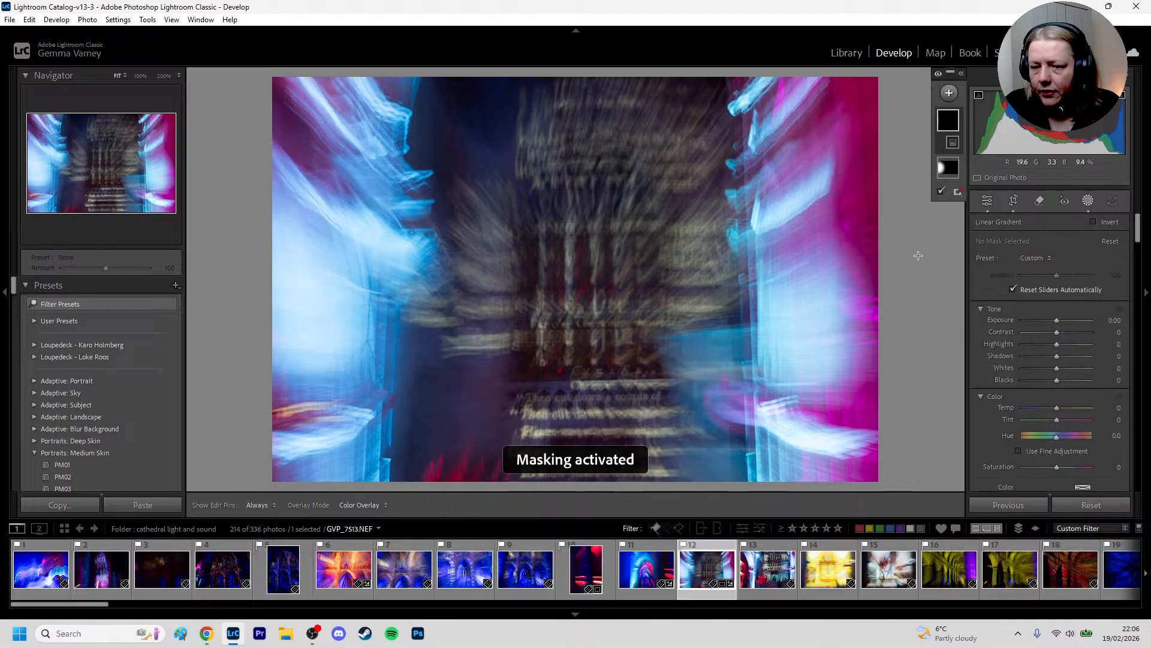
{"action": "left_click_drag", "start_coordinate": [907, 261], "coordinate": [651, 273]}
{"action": "left_click_drag", "start_coordinate": [575, 274], "coordinate": [561, 269]}
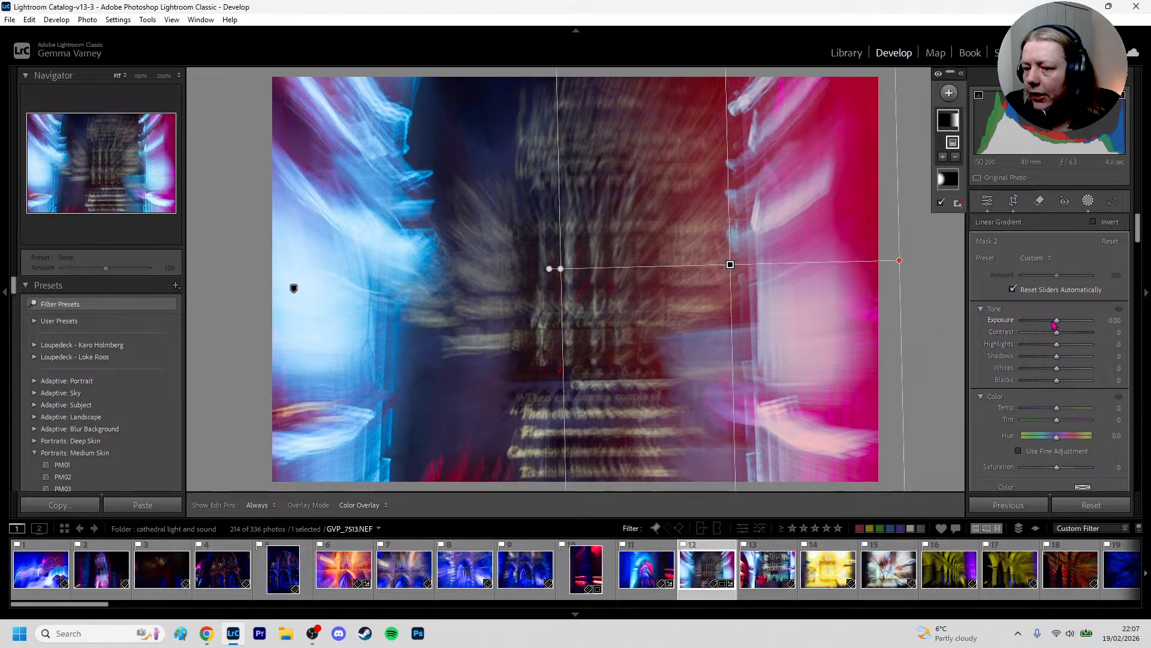
{"action": "left_click_drag", "start_coordinate": [1059, 321], "coordinate": [1049, 322]}
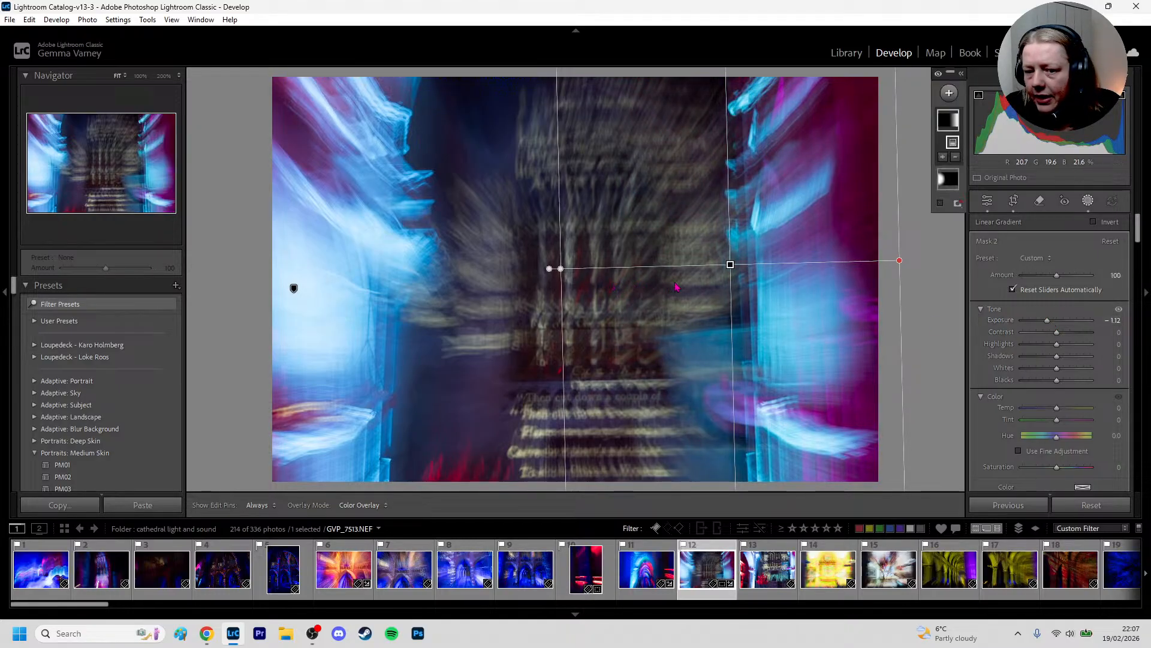
{"action": "right_click", "coordinate": [731, 267]}
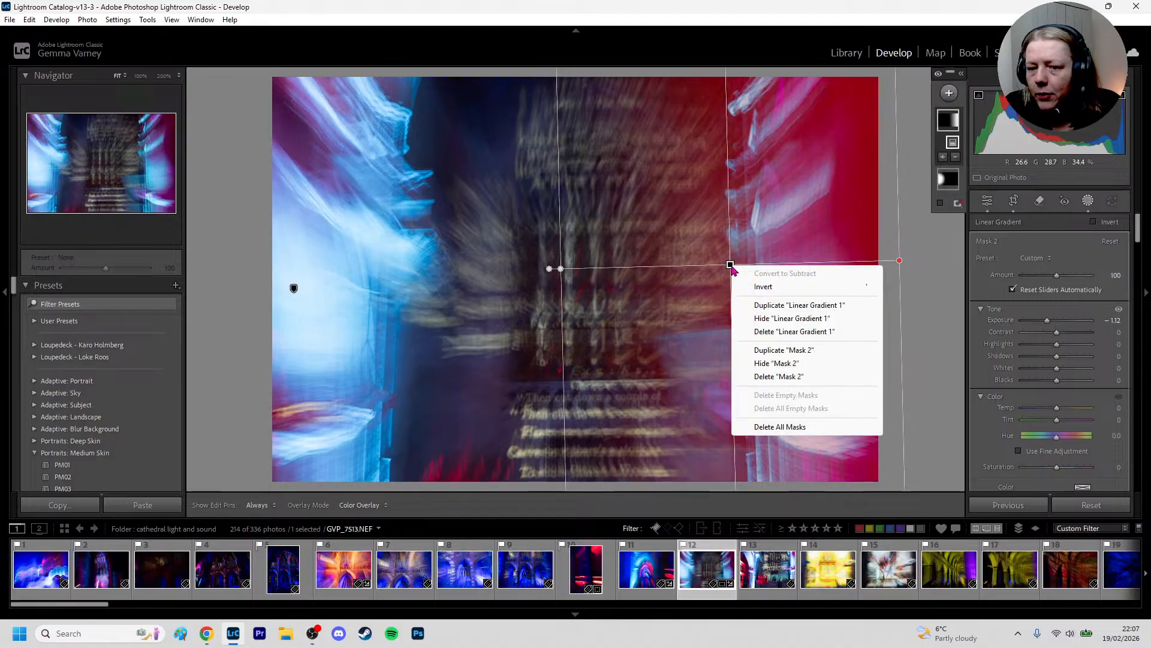
{"action": "left_click", "coordinate": [759, 306]}
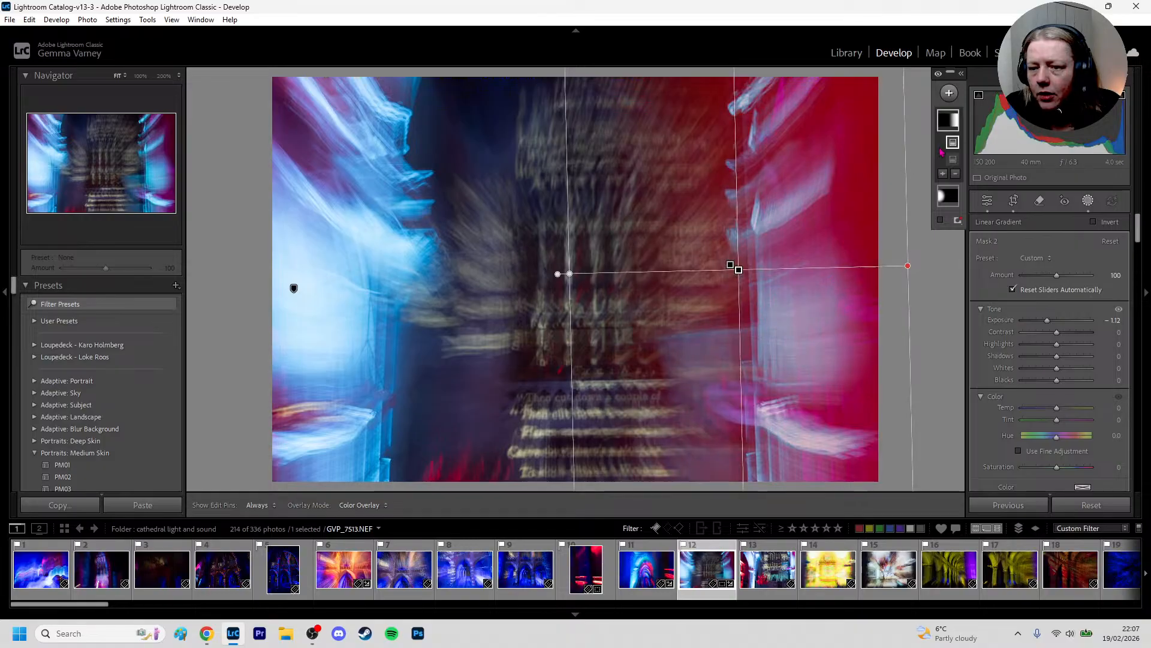
{"action": "right_click", "coordinate": [739, 271]}
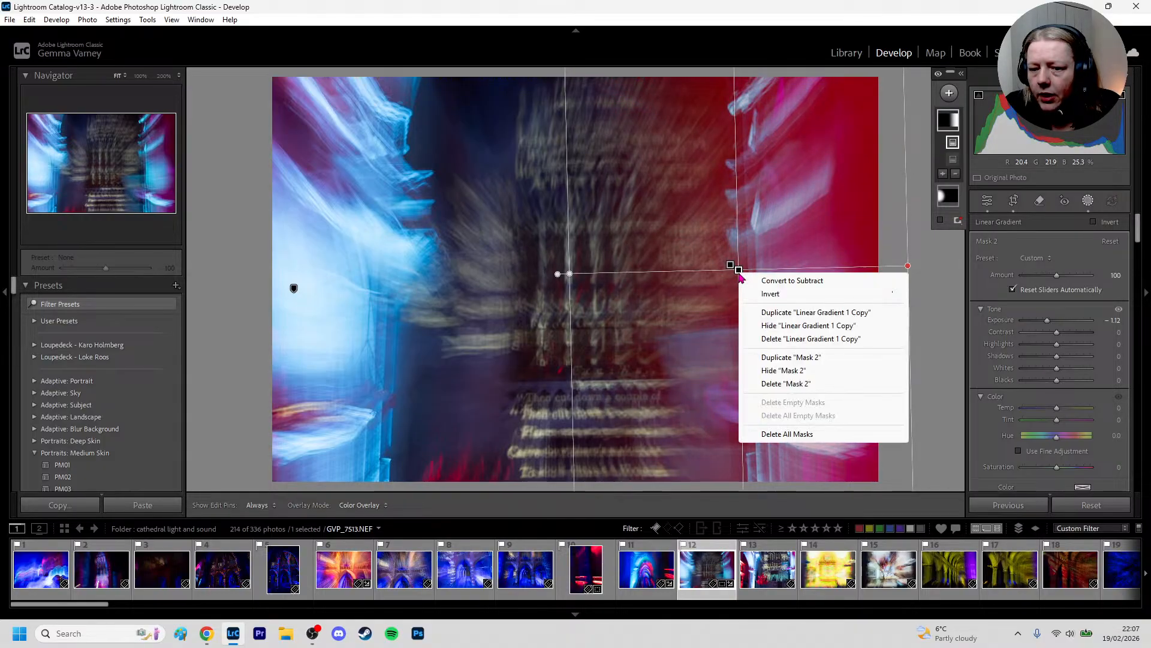
{"action": "left_click", "coordinate": [770, 339]}
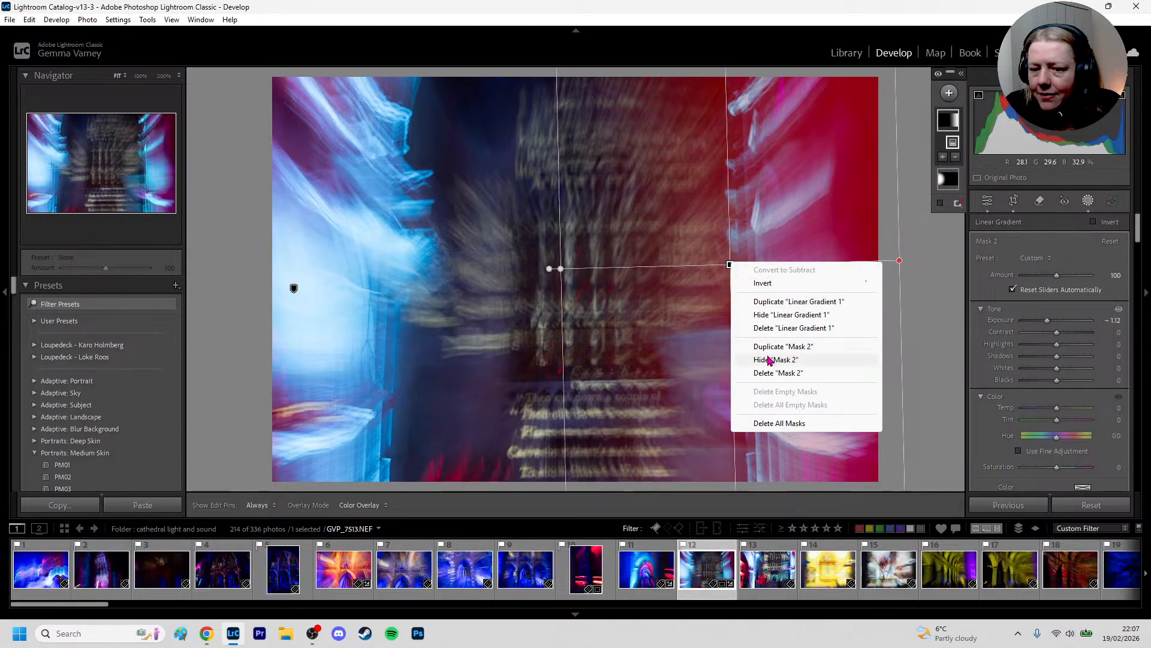
Duplicate Mask 2 and move and rotate the copy's linear gradient so it darkens the photo's left side, fading towards the centre
{"action": "left_click", "coordinate": [772, 348]}
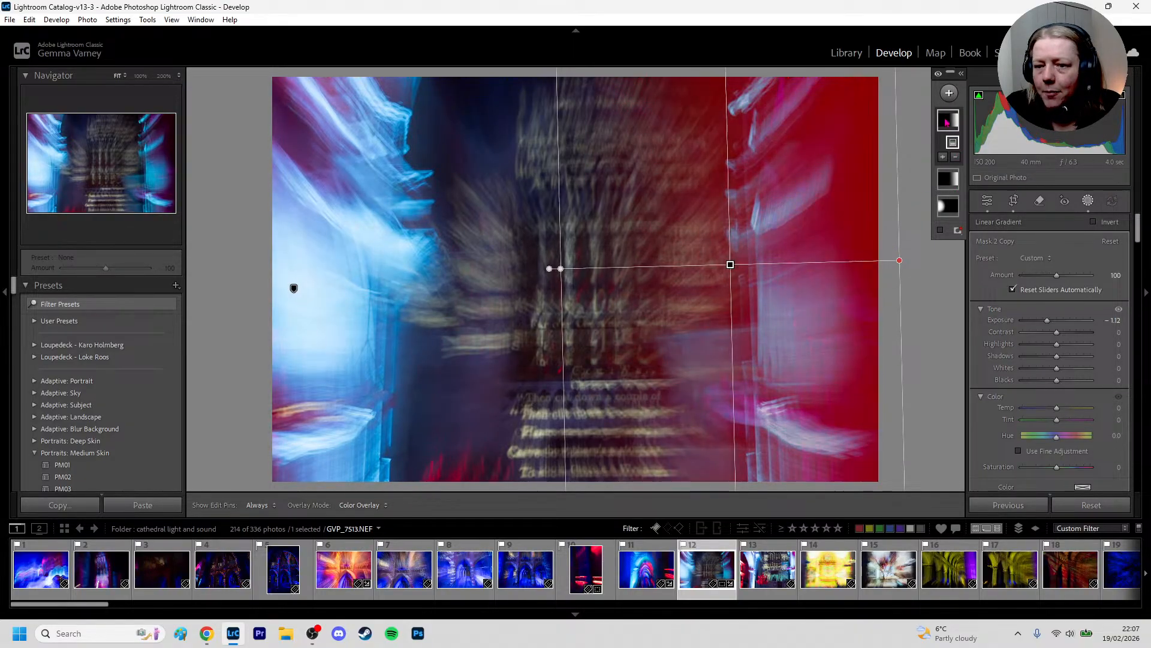
{"action": "left_click_drag", "start_coordinate": [716, 266], "coordinate": [372, 270]}
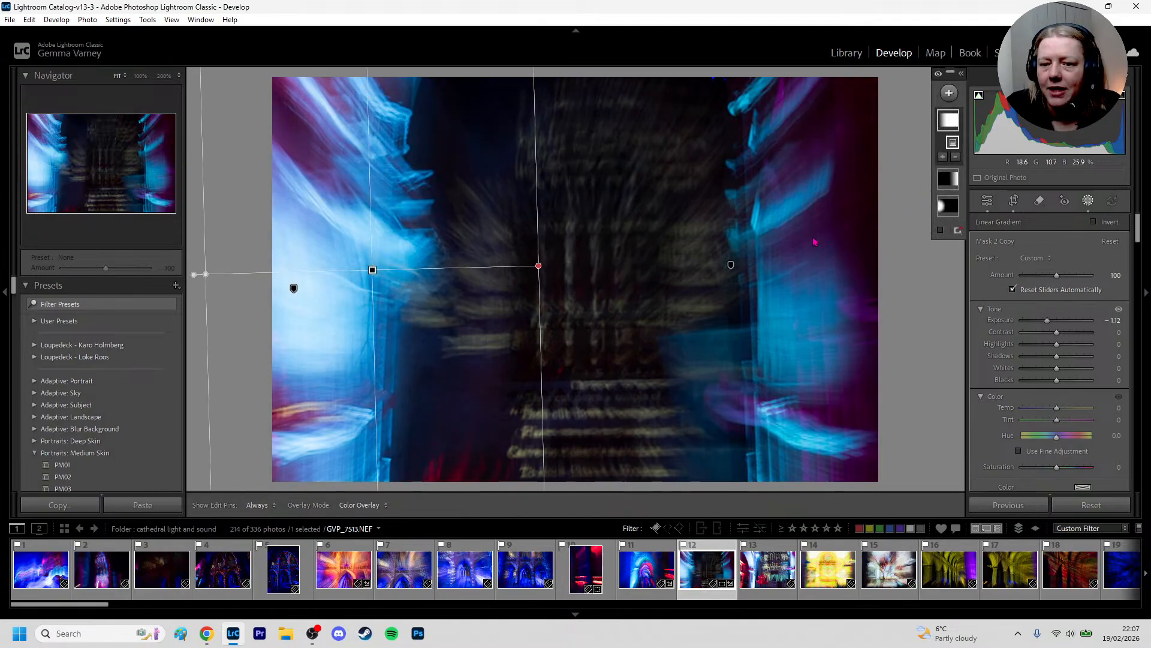
{"action": "mouse_move", "coordinate": [194, 275]}
{"action": "left_mouse_down"}
{"action": "mouse_move", "coordinate": [258, 144]}
{"action": "mouse_move", "coordinate": [480, 144]}
{"action": "mouse_move", "coordinate": [525, 269]}
{"action": "left_mouse_up"}
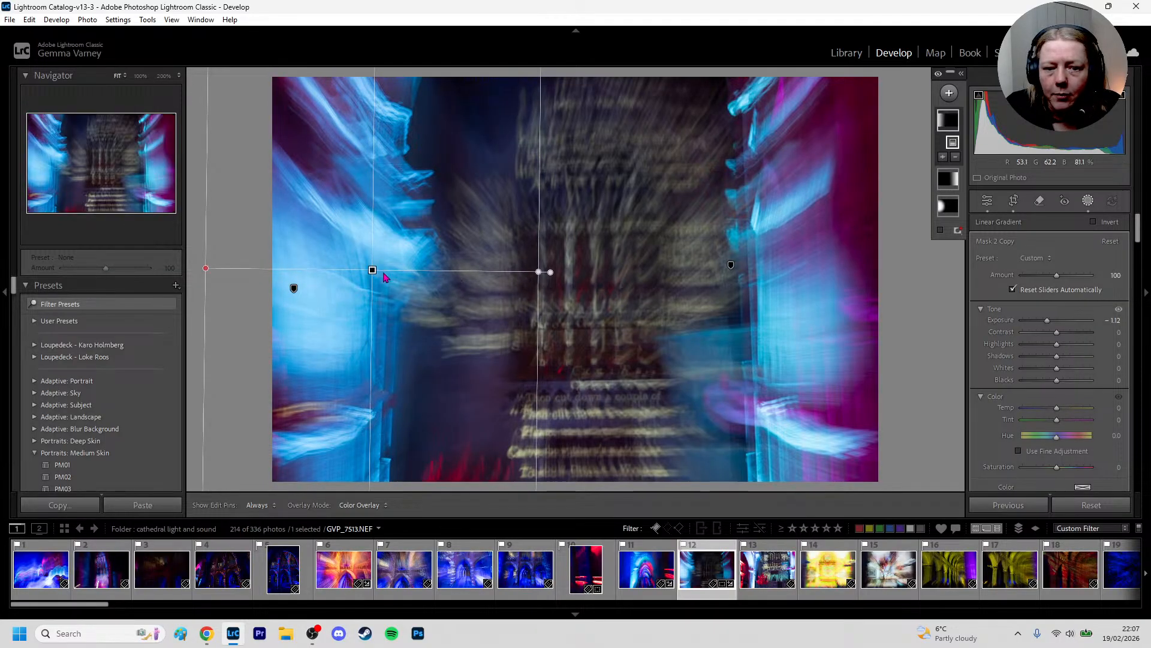
{"action": "mouse_move", "coordinate": [371, 268]}
{"action": "left_mouse_down"}
{"action": "mouse_move", "coordinate": [430, 270]}
{"action": "mouse_move", "coordinate": [346, 273]}
{"action": "mouse_move", "coordinate": [396, 271]}
{"action": "mouse_move", "coordinate": [363, 272]}
{"action": "mouse_move", "coordinate": [383, 271]}
{"action": "left_mouse_up"}
{"action": "left_click", "coordinate": [412, 278]}
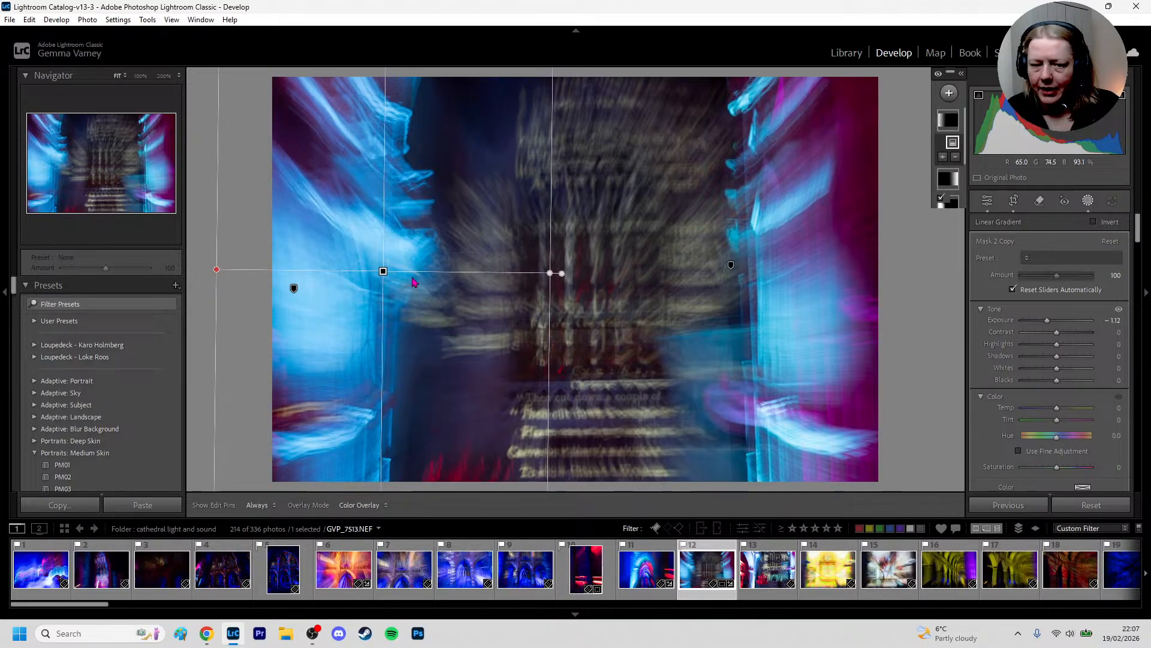
{"action": "key", "text": "d"}
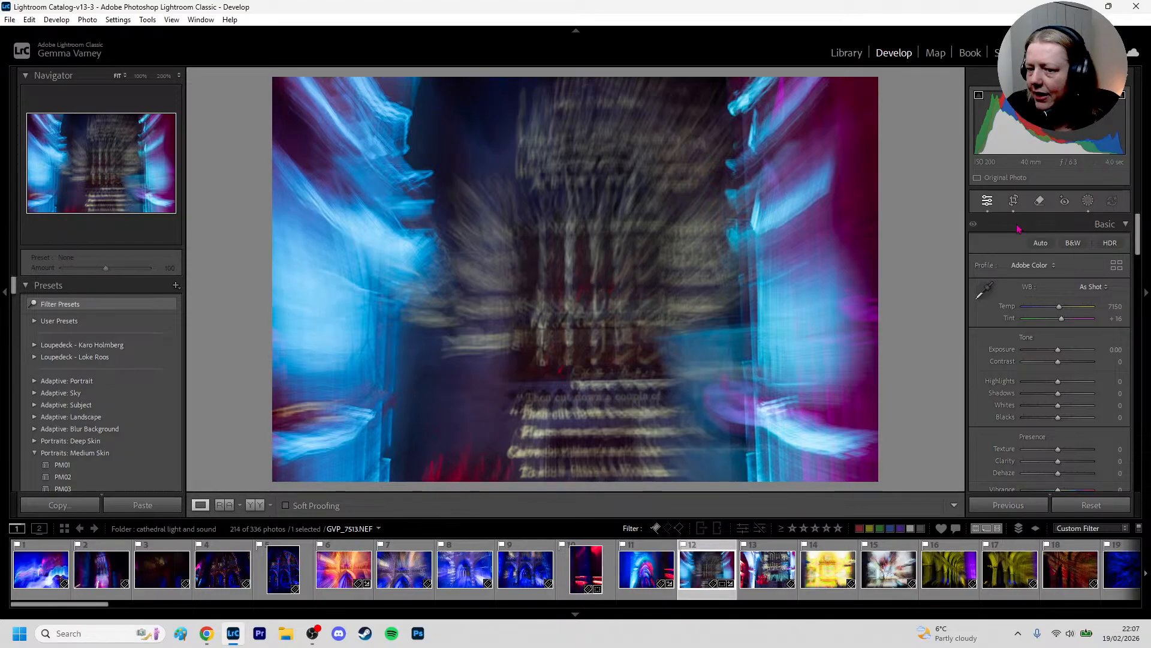
Sample the red patch at the photo's lower edge with Point Color and set Hue Shift -52, Sat. Shift -7 and Lum Shift -26
{"action": "scroll", "coordinate": [1076, 353], "scroll_direction": "down", "scroll_amount": 2}
{"action": "scroll", "coordinate": [1077, 352], "scroll_direction": "down", "scroll_amount": 2}
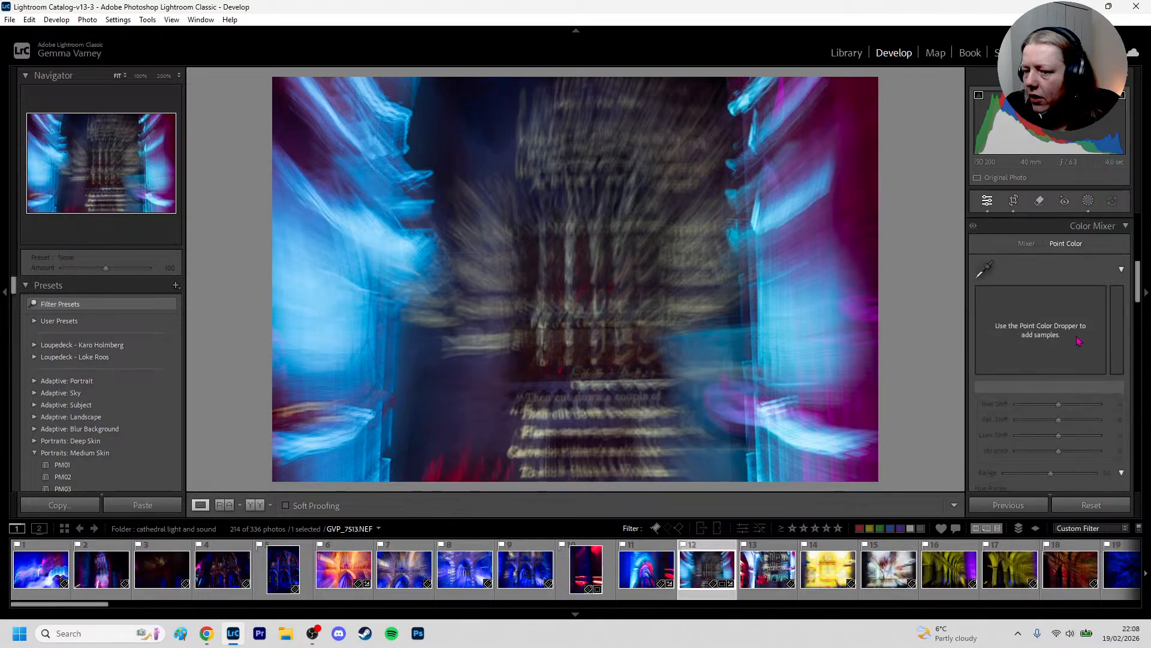
{"action": "left_click", "coordinate": [987, 264]}
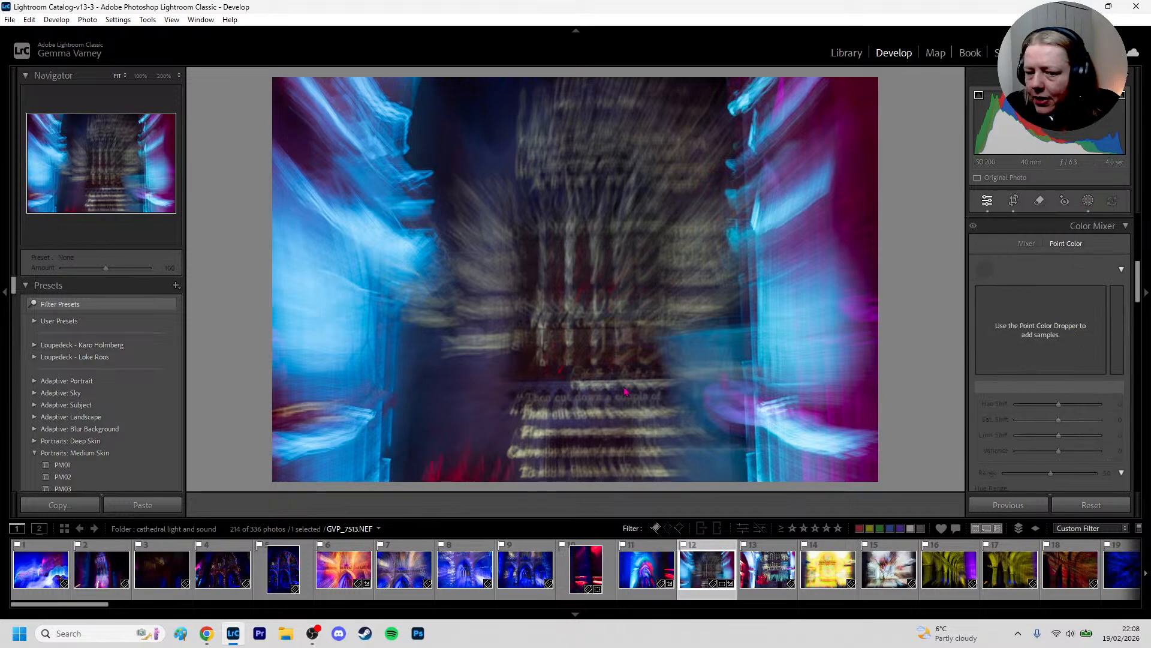
{"action": "left_click", "coordinate": [458, 473]}
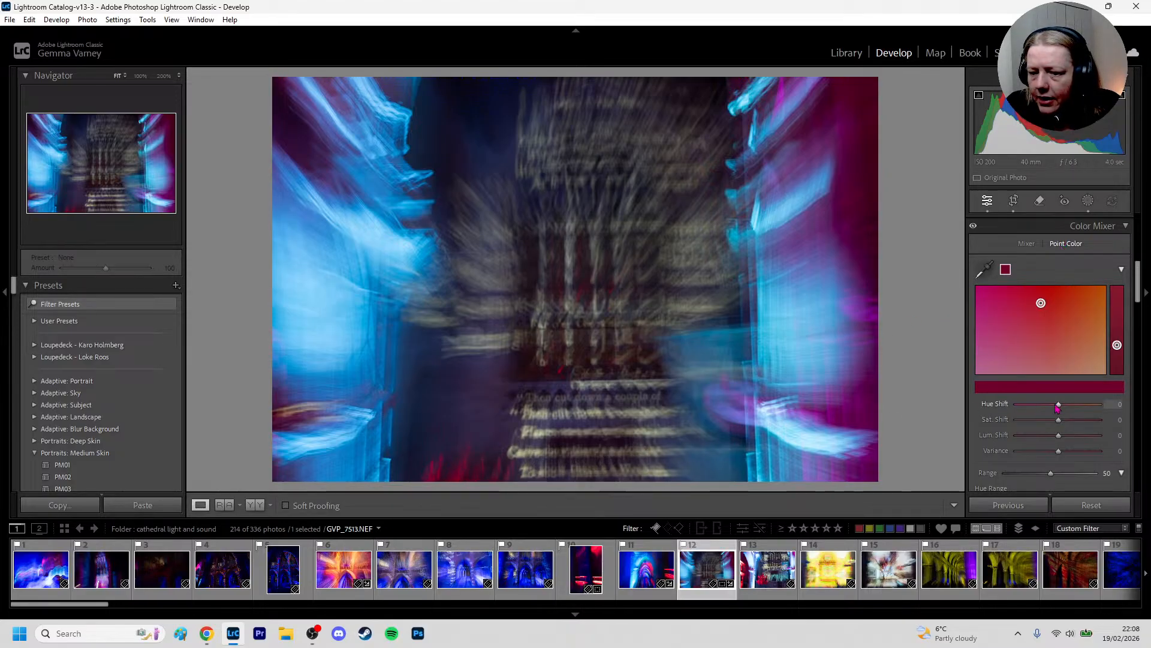
{"action": "mouse_move", "coordinate": [1058, 406]}
{"action": "left_mouse_down"}
{"action": "mouse_move", "coordinate": [1091, 406]}
{"action": "mouse_move", "coordinate": [996, 411]}
{"action": "mouse_move", "coordinate": [1105, 407]}
{"action": "mouse_move", "coordinate": [989, 412]}
{"action": "mouse_move", "coordinate": [1105, 406]}
{"action": "mouse_move", "coordinate": [1036, 417]}
{"action": "mouse_move", "coordinate": [1089, 422]}
{"action": "mouse_move", "coordinate": [1034, 440]}
{"action": "mouse_move", "coordinate": [1108, 437]}
{"action": "mouse_move", "coordinate": [1021, 437]}
{"action": "left_mouse_up"}
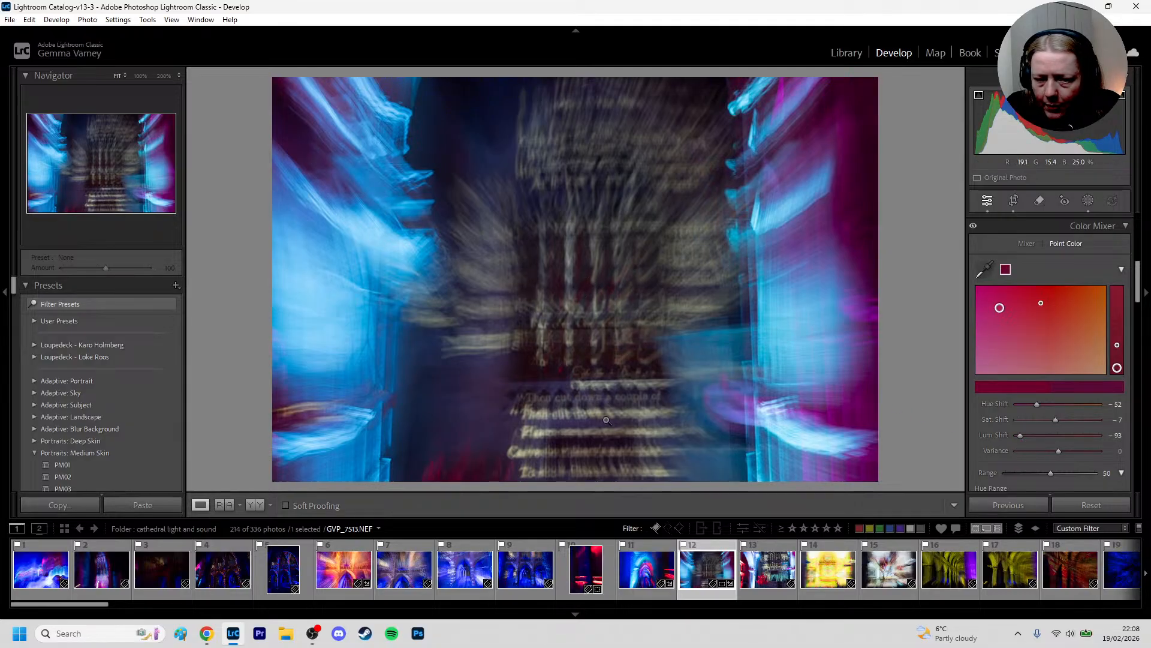
{"action": "mouse_move", "coordinate": [1021, 436]}
{"action": "left_mouse_down"}
{"action": "mouse_move", "coordinate": [1106, 442]}
{"action": "mouse_move", "coordinate": [1029, 444]}
{"action": "mouse_move", "coordinate": [1067, 441]}
{"action": "mouse_move", "coordinate": [1048, 441]}
{"action": "left_mouse_up"}
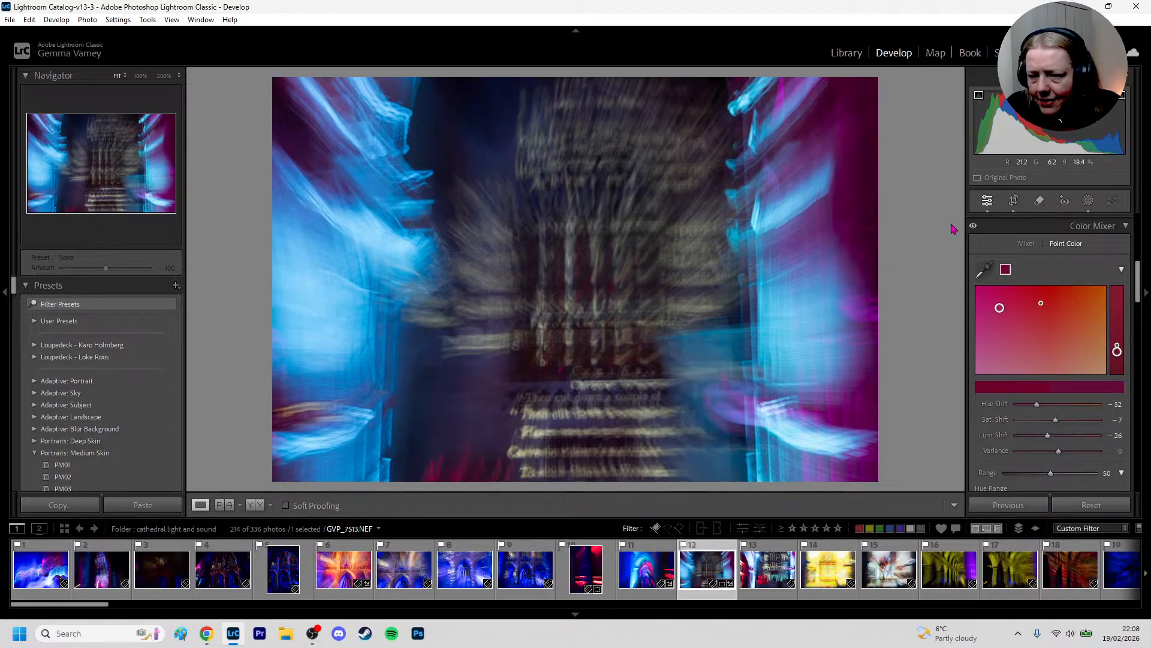
Add a Point Color sample of the purple light in the photo's upper-right area and set its Lum Shift to -94
{"action": "left_click", "coordinate": [984, 270]}
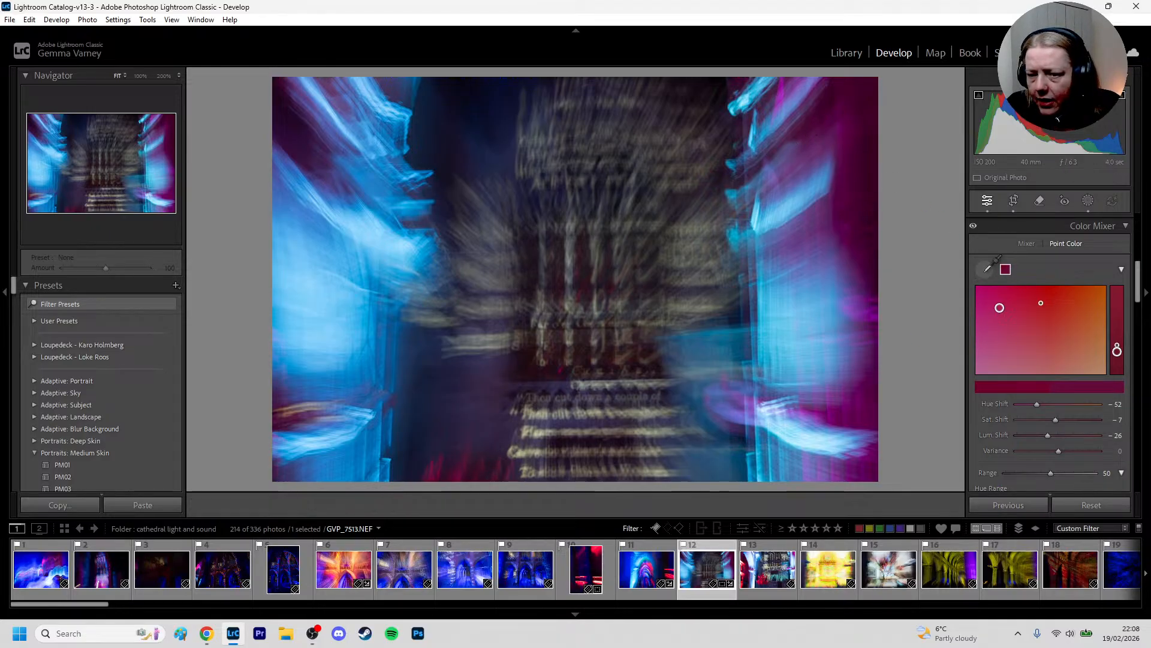
{"action": "left_click", "coordinate": [788, 106]}
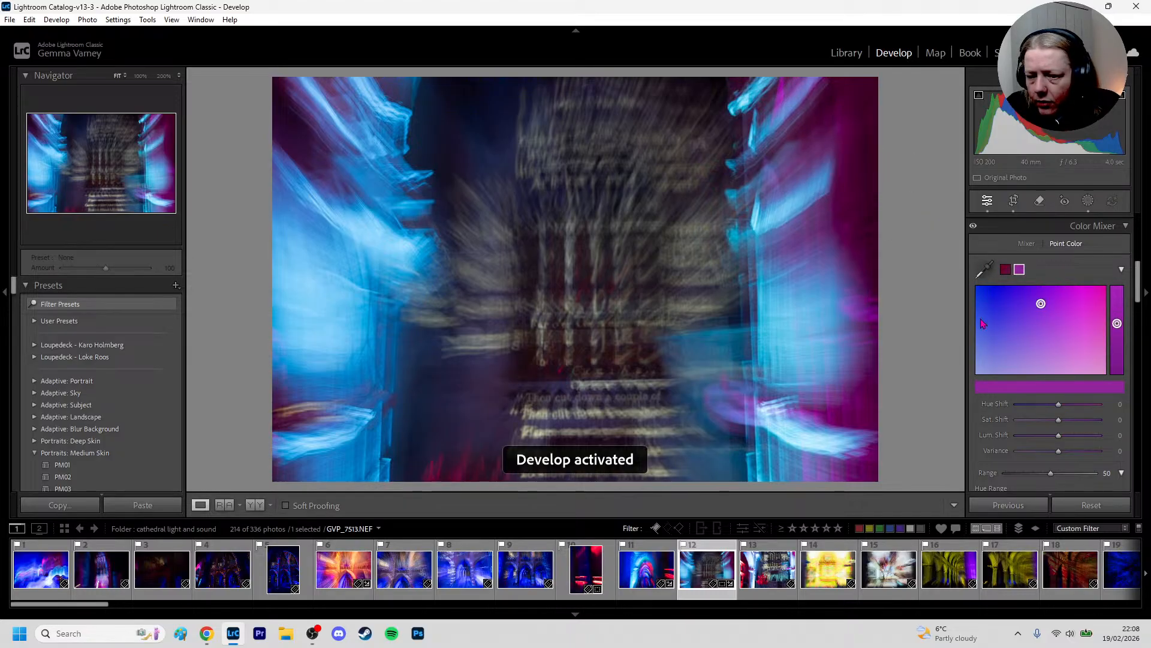
{"action": "left_click_drag", "start_coordinate": [1059, 436], "coordinate": [1024, 437]}
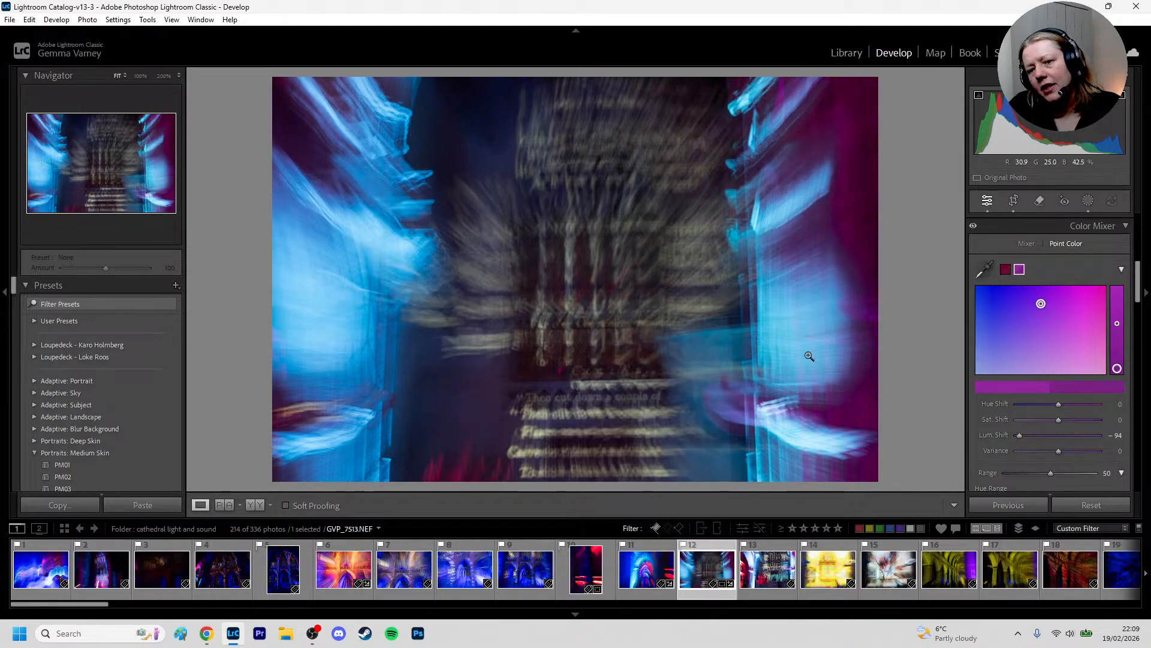
Tighten the crop slightly from its lower-left corner, reposition the photo within the frame and apply the crop
{"action": "left_click", "coordinate": [1014, 202]}
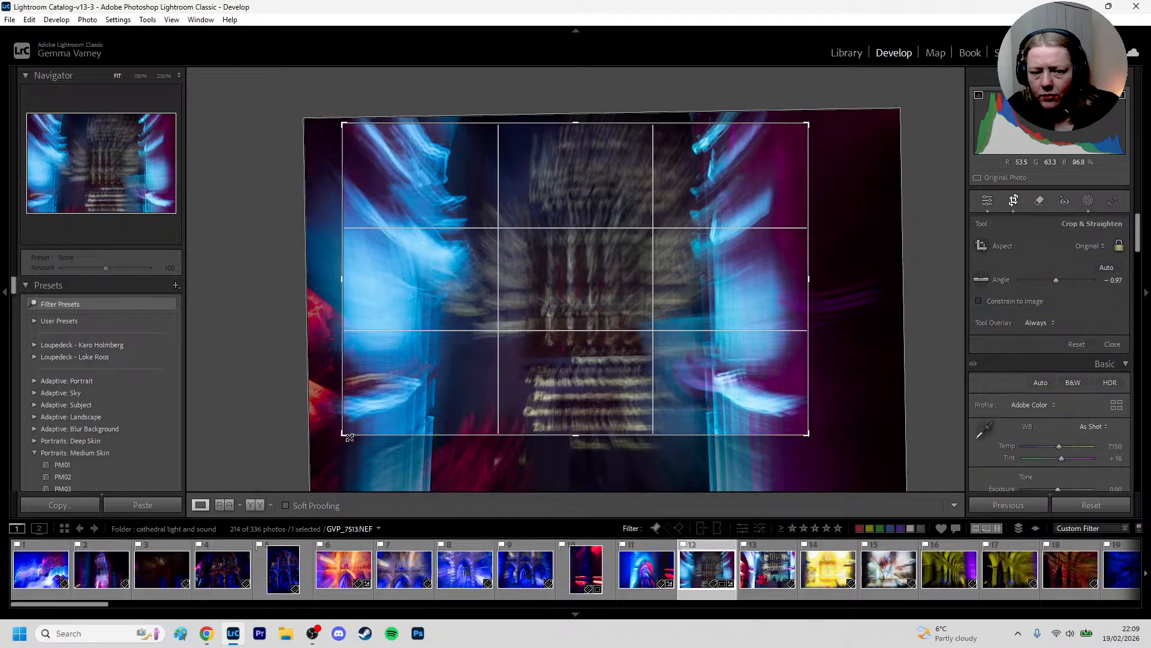
{"action": "left_click_drag", "start_coordinate": [345, 436], "coordinate": [357, 432]}
{"action": "left_click_drag", "start_coordinate": [527, 385], "coordinate": [553, 372]}
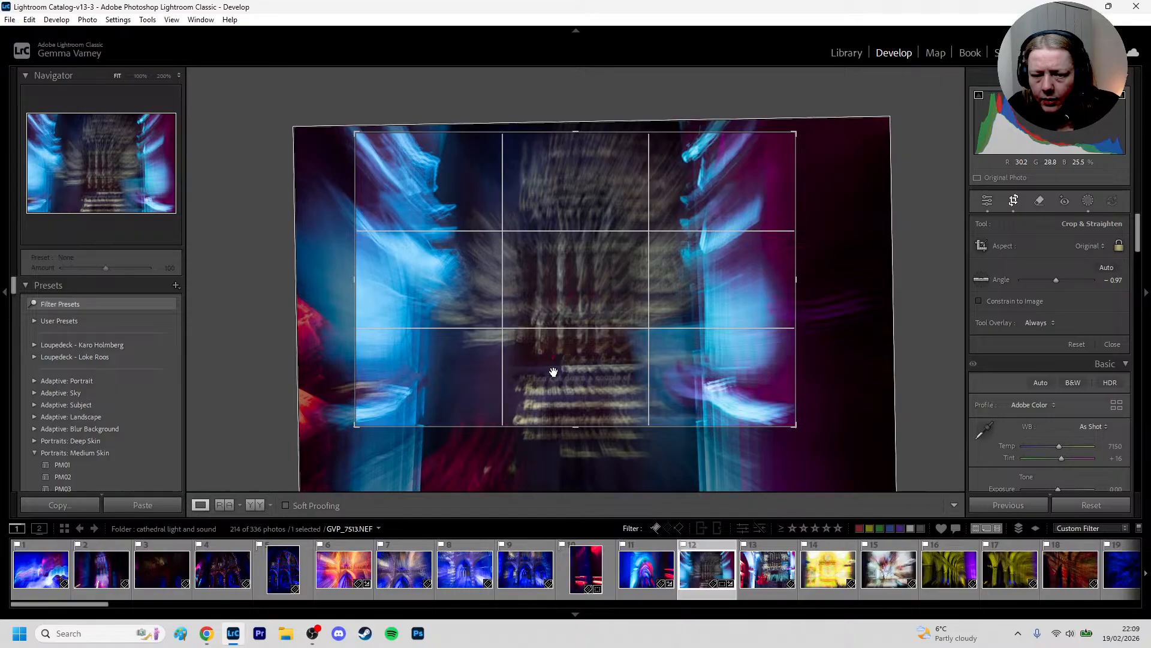
{"action": "left_click_drag", "start_coordinate": [561, 380], "coordinate": [591, 393]}
{"action": "key", "text": "d"}
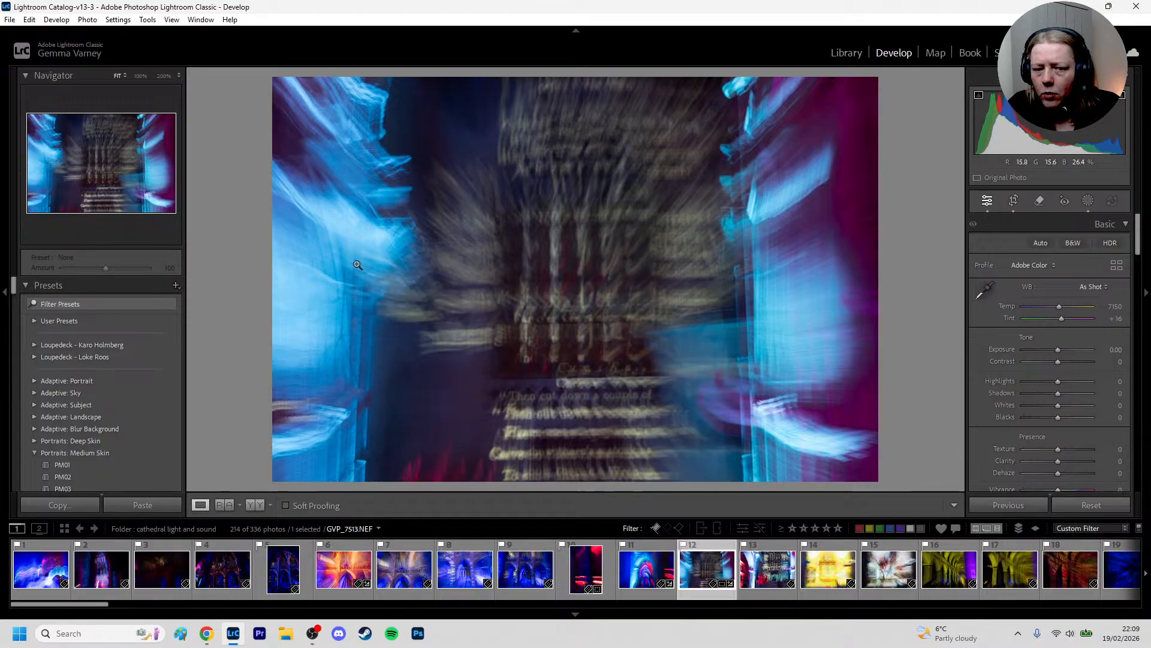
Enlarge the crop slightly outward from its upper-right corner and apply it
{"action": "left_click", "coordinate": [1013, 201]}
{"action": "left_click_drag", "start_coordinate": [797, 136], "coordinate": [807, 124]}
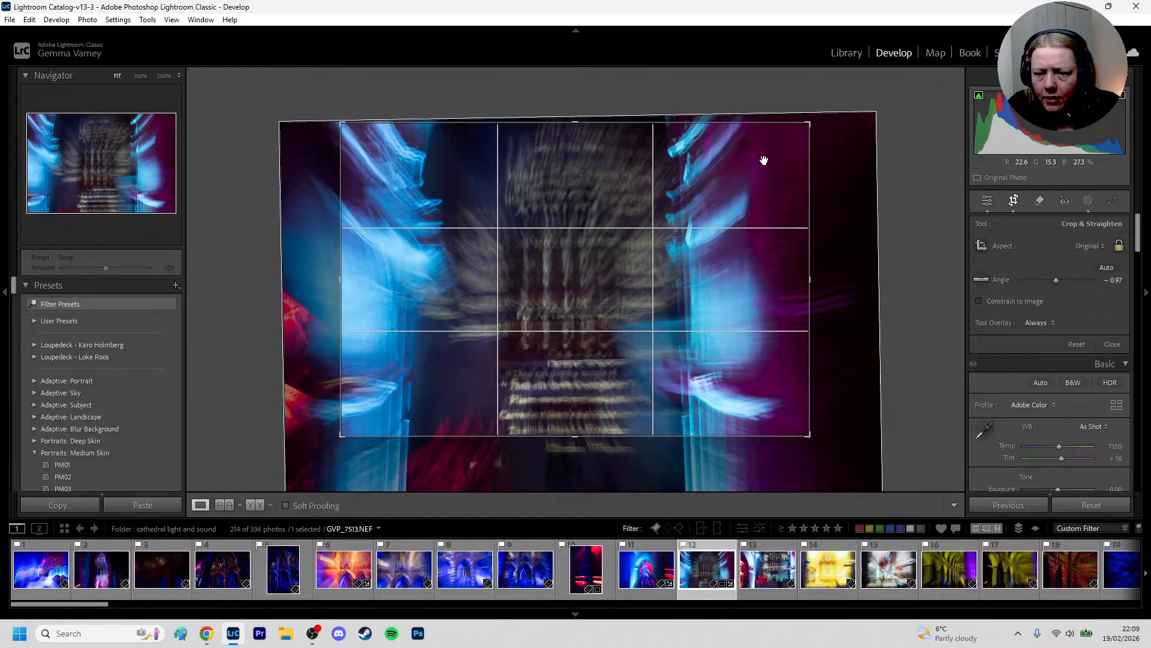
{"action": "key", "text": "Return"}
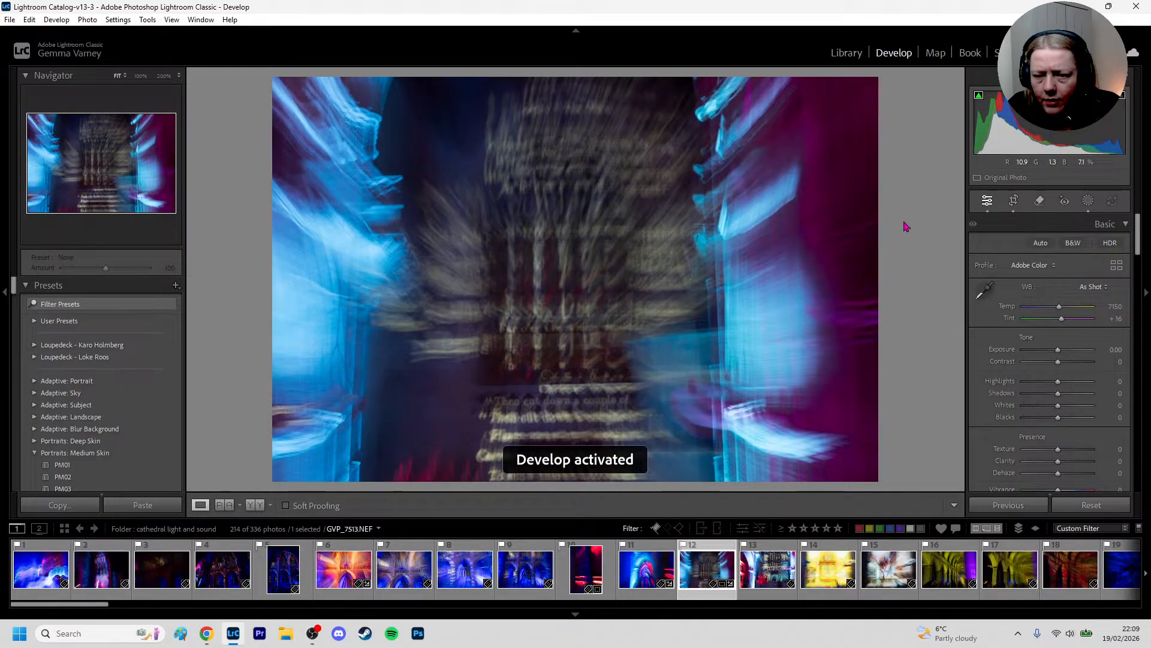
Tighten the crop inward from its upper-right corner, trim it slightly from its lower-left corner and apply it
{"action": "left_click", "coordinate": [1013, 201]}
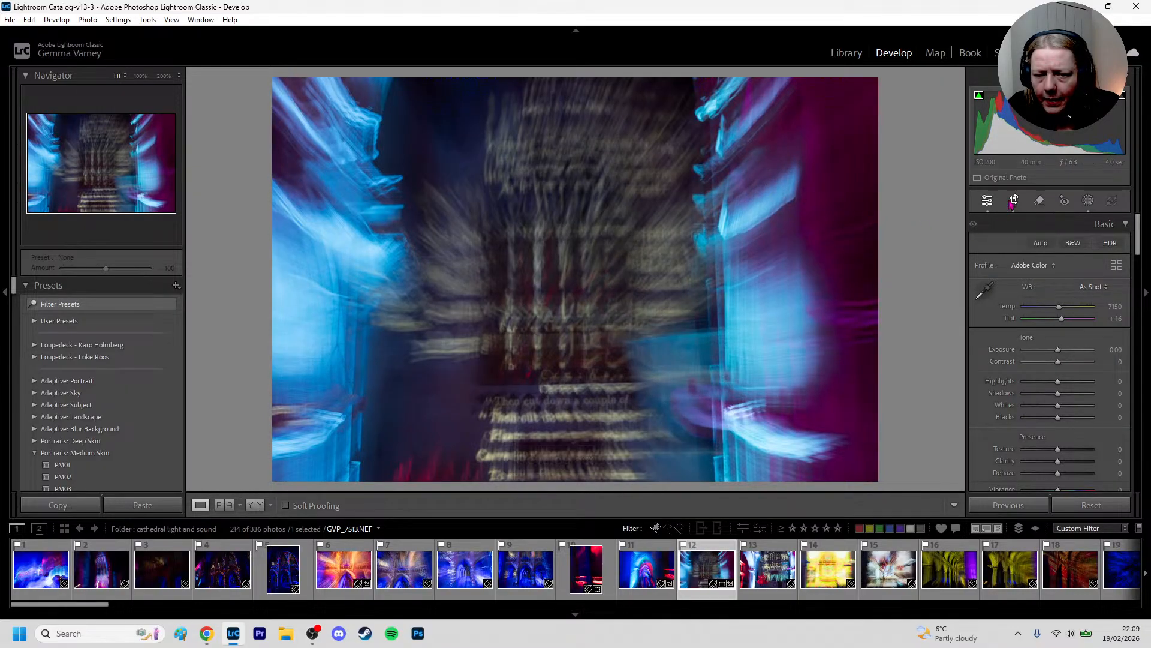
{"action": "left_click_drag", "start_coordinate": [795, 136], "coordinate": [776, 144]}
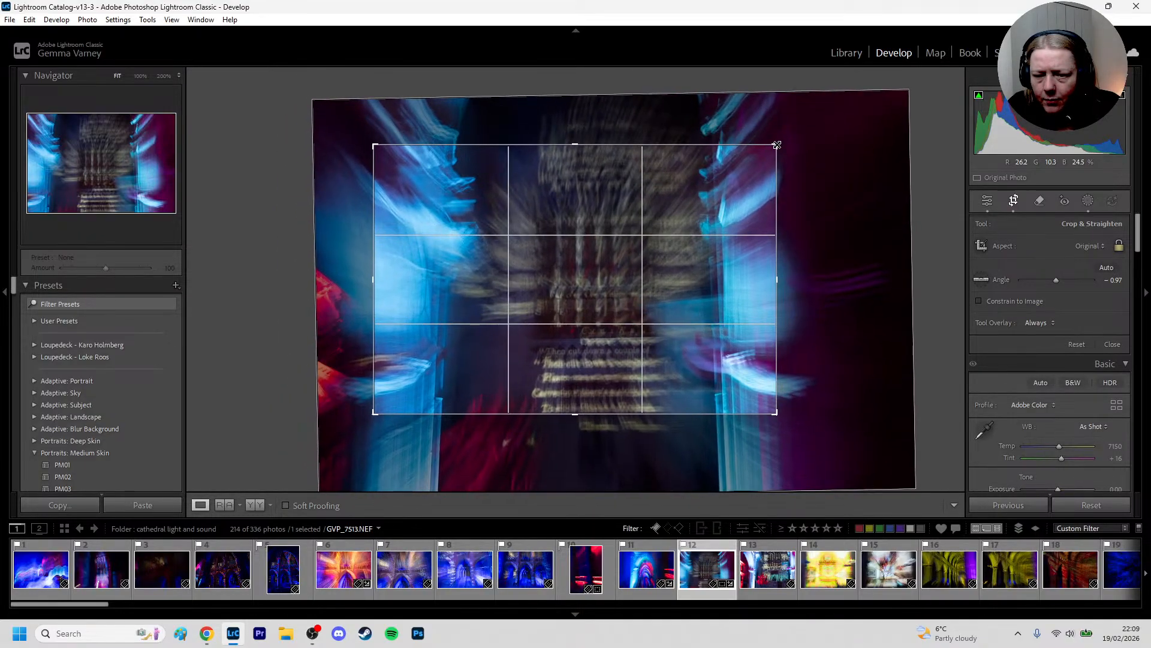
{"action": "double_click", "coordinate": [745, 187]}
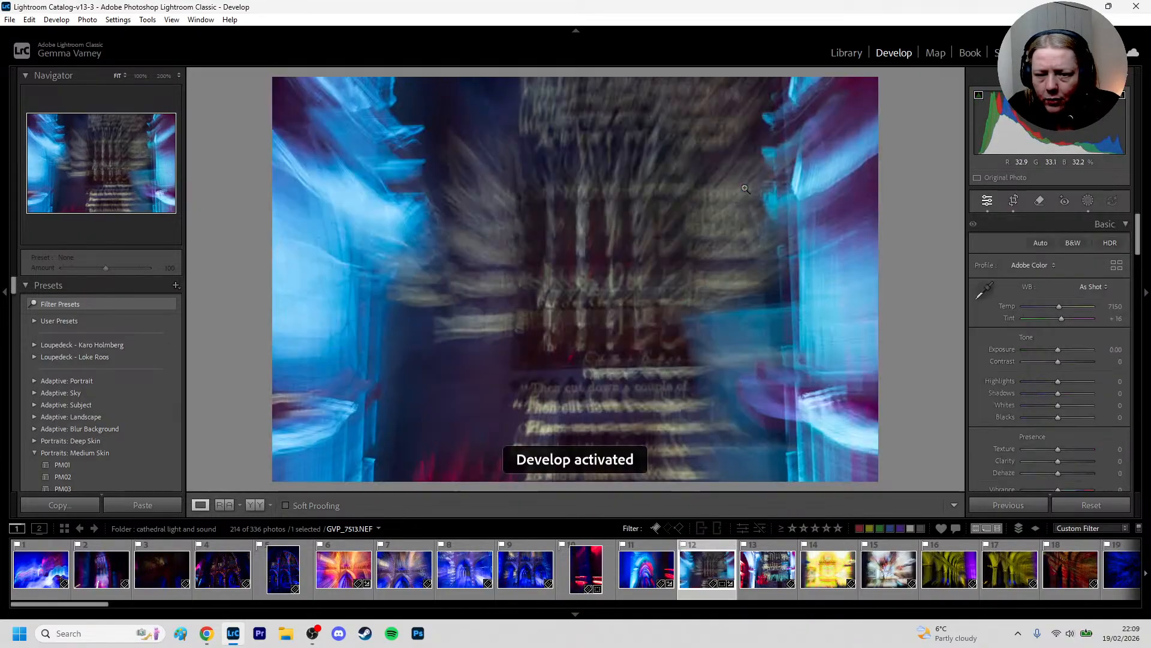
{"action": "left_click", "coordinate": [1014, 202]}
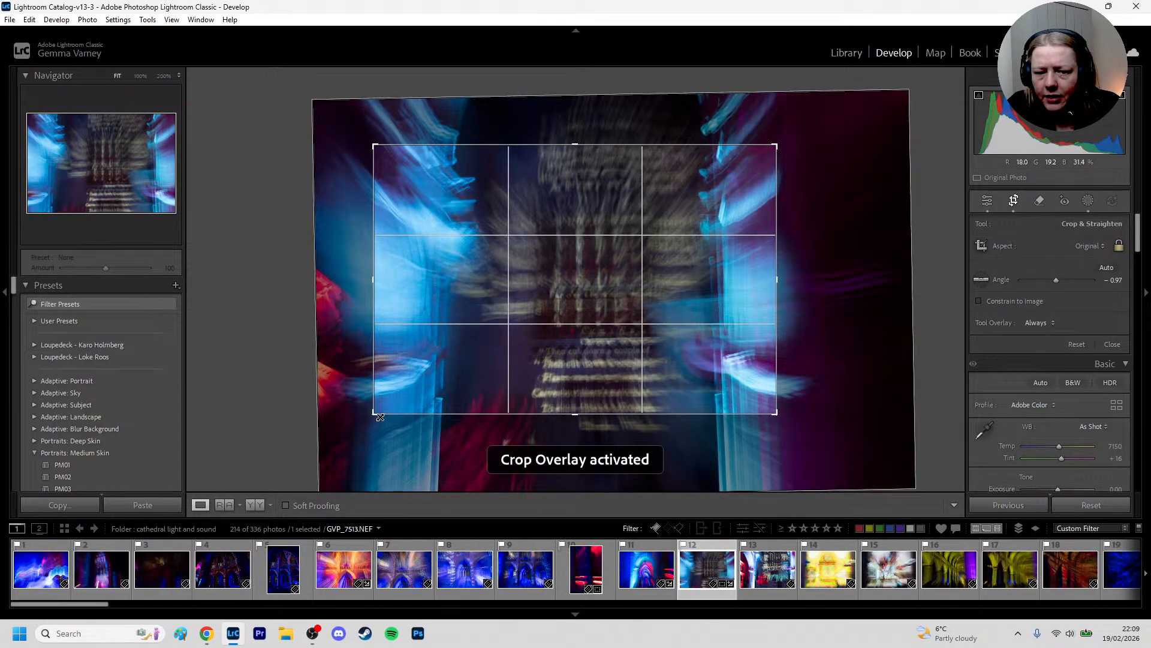
{"action": "left_click_drag", "start_coordinate": [376, 413], "coordinate": [386, 408]}
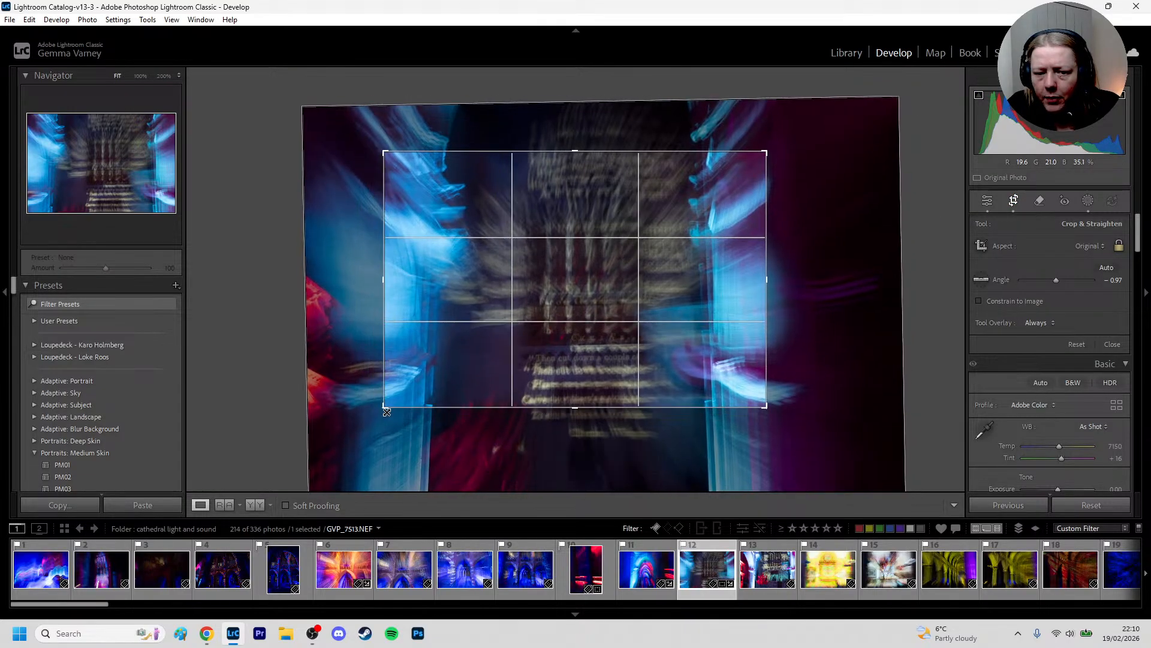
{"action": "double_click", "coordinate": [603, 274]}
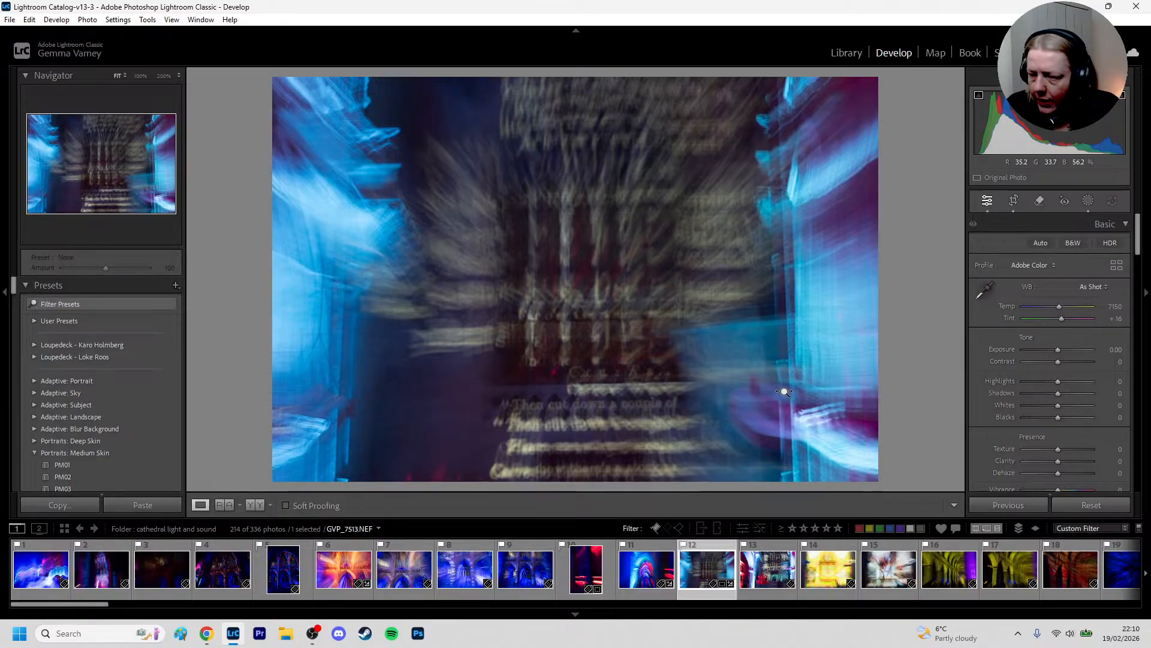
Add a large radial gradient mask covering the blurred columns and lettering in the photo's centre
{"action": "key", "text": "shift+m"}
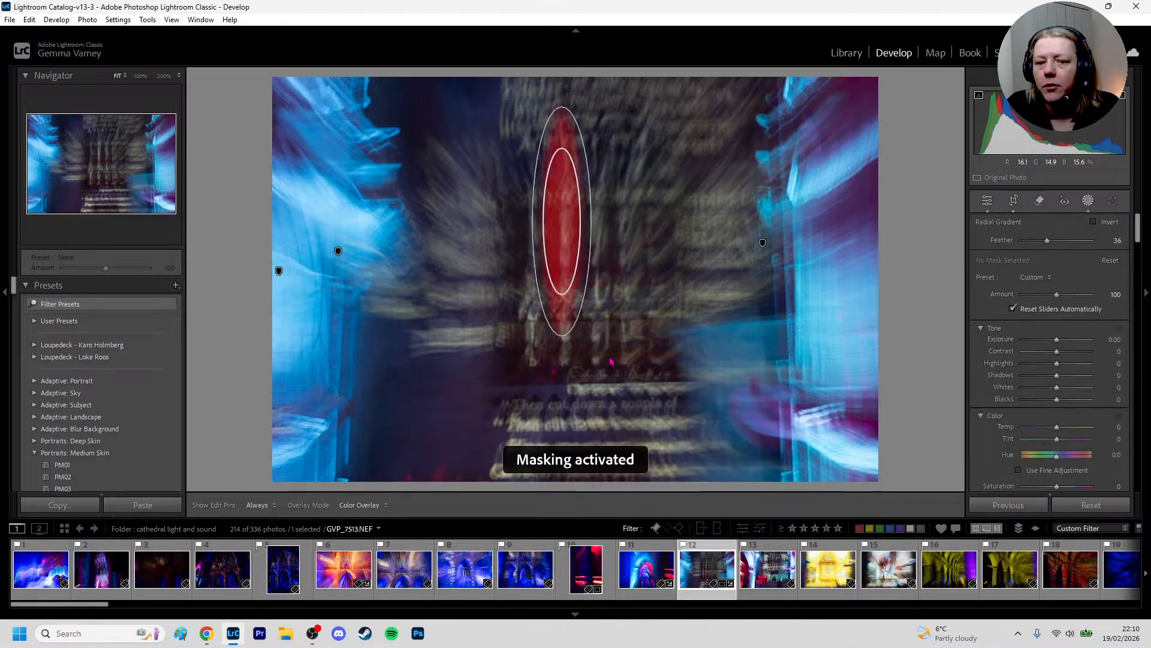
{"action": "left_click_drag", "start_coordinate": [610, 360], "coordinate": [851, 647]}
{"action": "left_click_drag", "start_coordinate": [610, 320], "coordinate": [634, 367]}
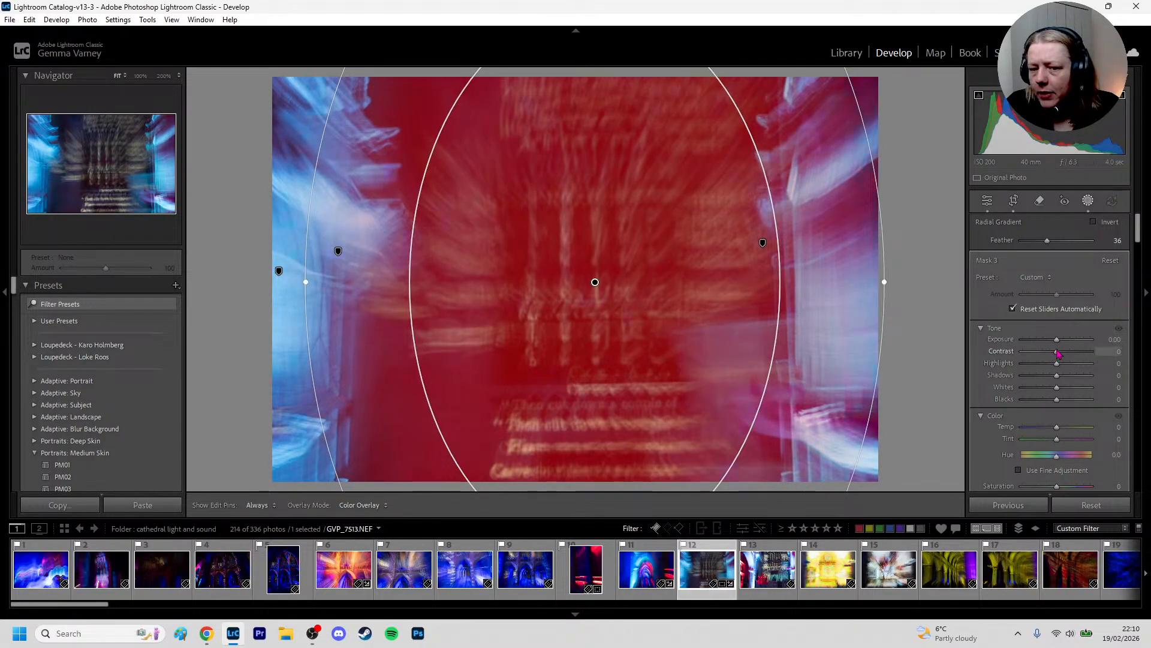
Set the central radial mask's Exposure to 1.47, Contrast 79, Highlights 32 and Shadows -86, and finish masking
{"action": "left_click_drag", "start_coordinate": [1058, 353], "coordinate": [1074, 353]}
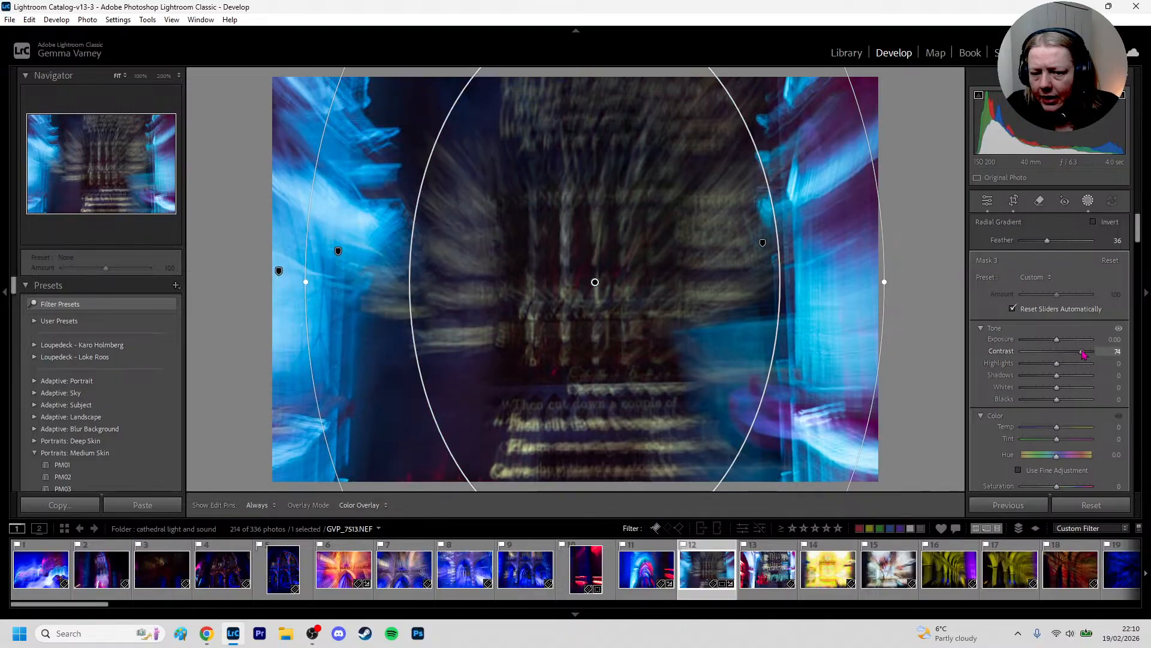
{"action": "left_click_drag", "start_coordinate": [1083, 354], "coordinate": [1057, 362]}
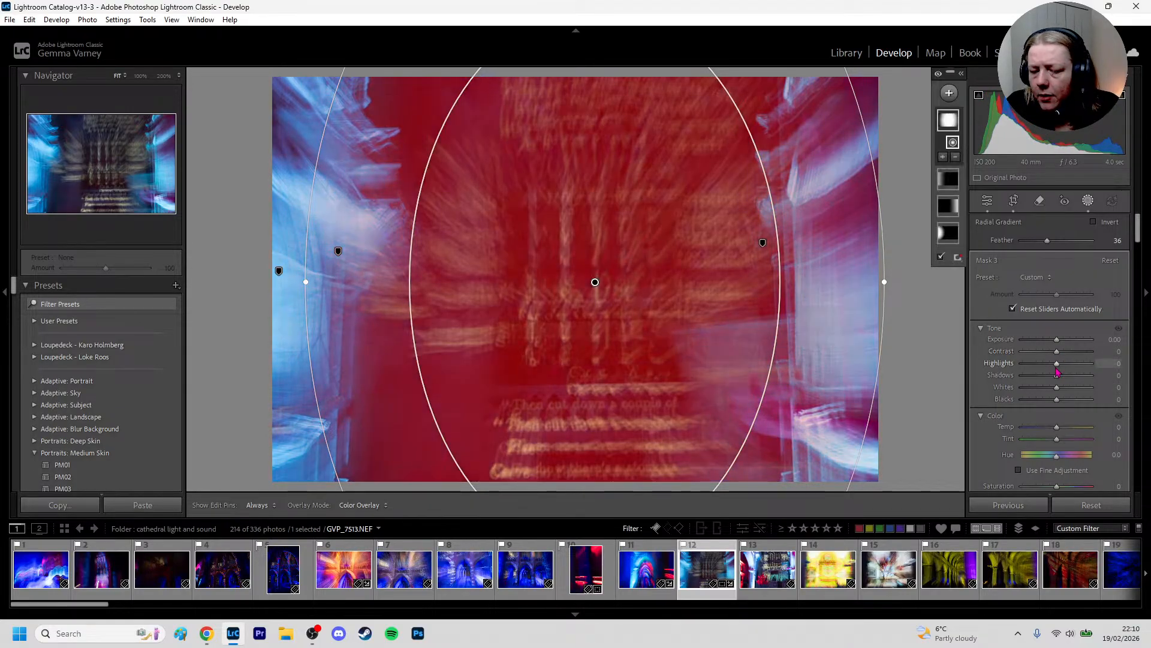
{"action": "mouse_move", "coordinate": [1058, 363]}
{"action": "left_mouse_down"}
{"action": "mouse_move", "coordinate": [1090, 365]}
{"action": "mouse_move", "coordinate": [1039, 373]}
{"action": "mouse_move", "coordinate": [1102, 360]}
{"action": "mouse_move", "coordinate": [1056, 371]}
{"action": "mouse_move", "coordinate": [1079, 364]}
{"action": "mouse_move", "coordinate": [1068, 366]}
{"action": "left_mouse_up"}
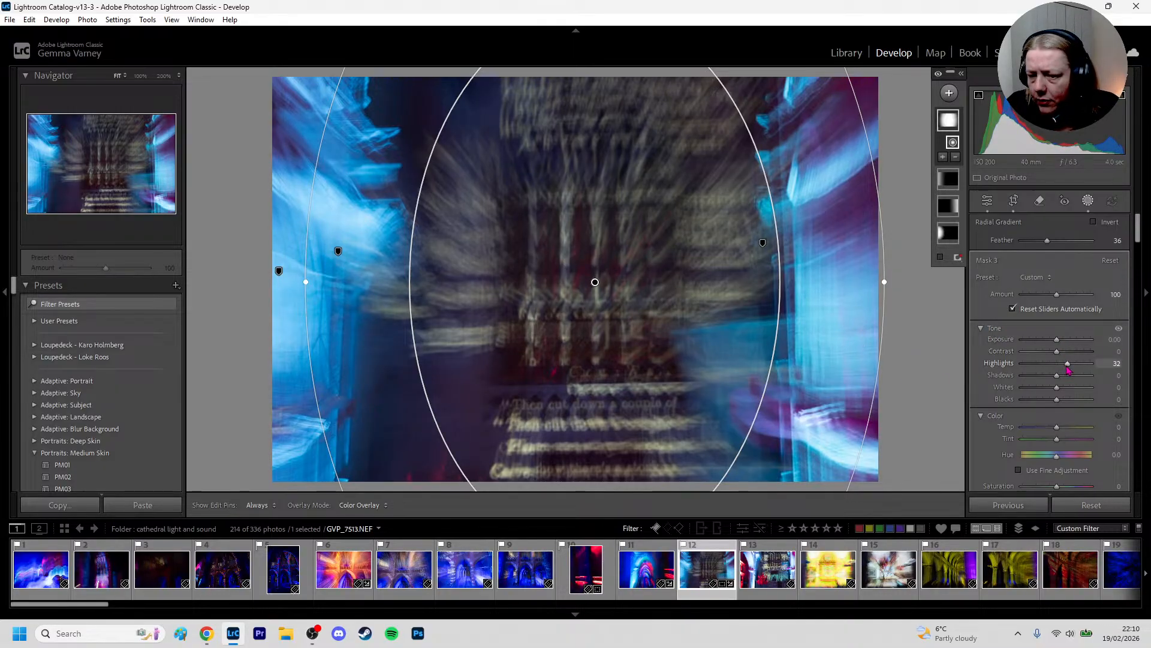
{"action": "left_click_drag", "start_coordinate": [1057, 340], "coordinate": [1072, 343]}
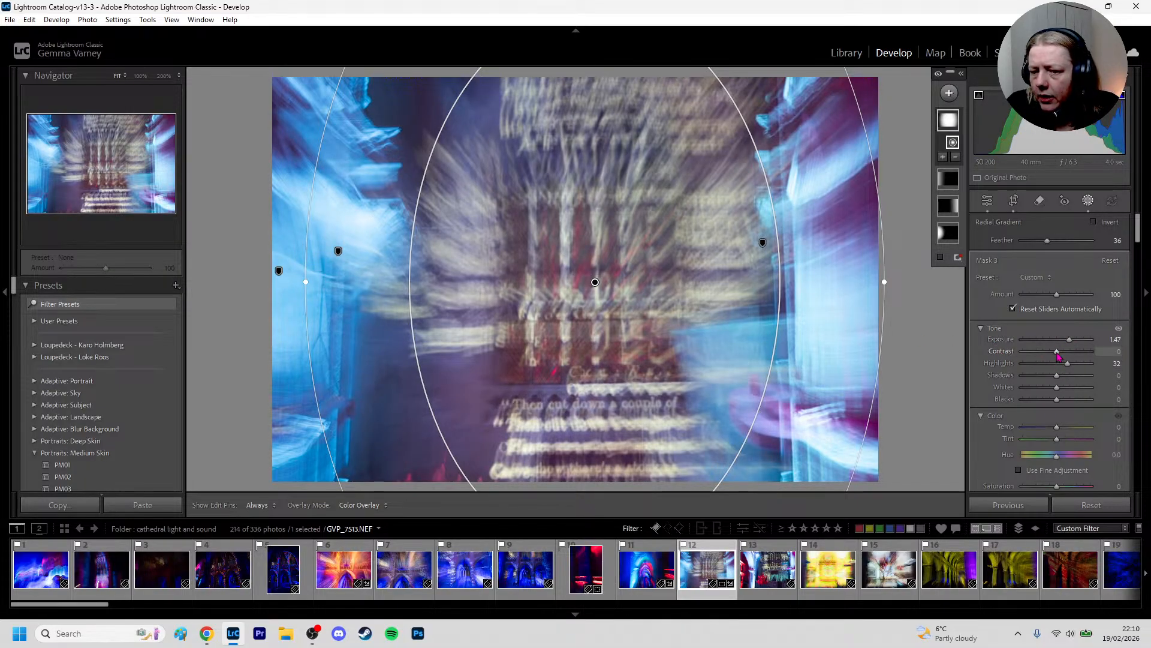
{"action": "left_click_drag", "start_coordinate": [1058, 355], "coordinate": [1028, 374]}
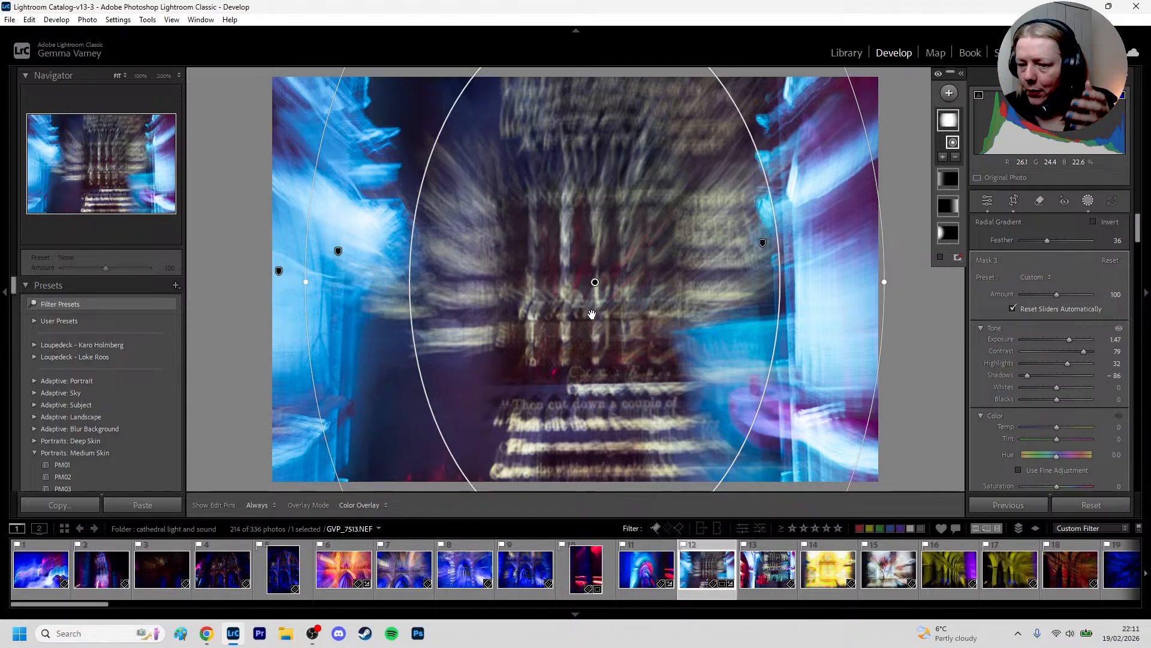
{"action": "key", "text": "d"}
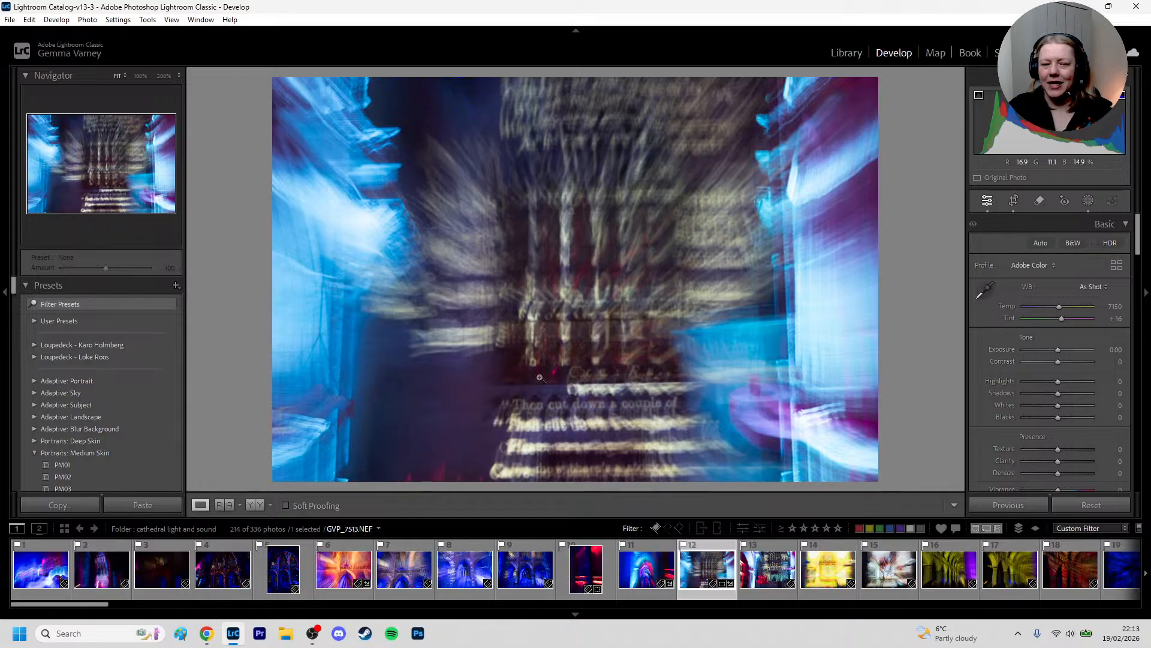
Open the photo GVP_7514.NEF and examine the blurred red chandelier at 100% and 50% magnification
{"action": "left_click", "coordinate": [763, 575]}
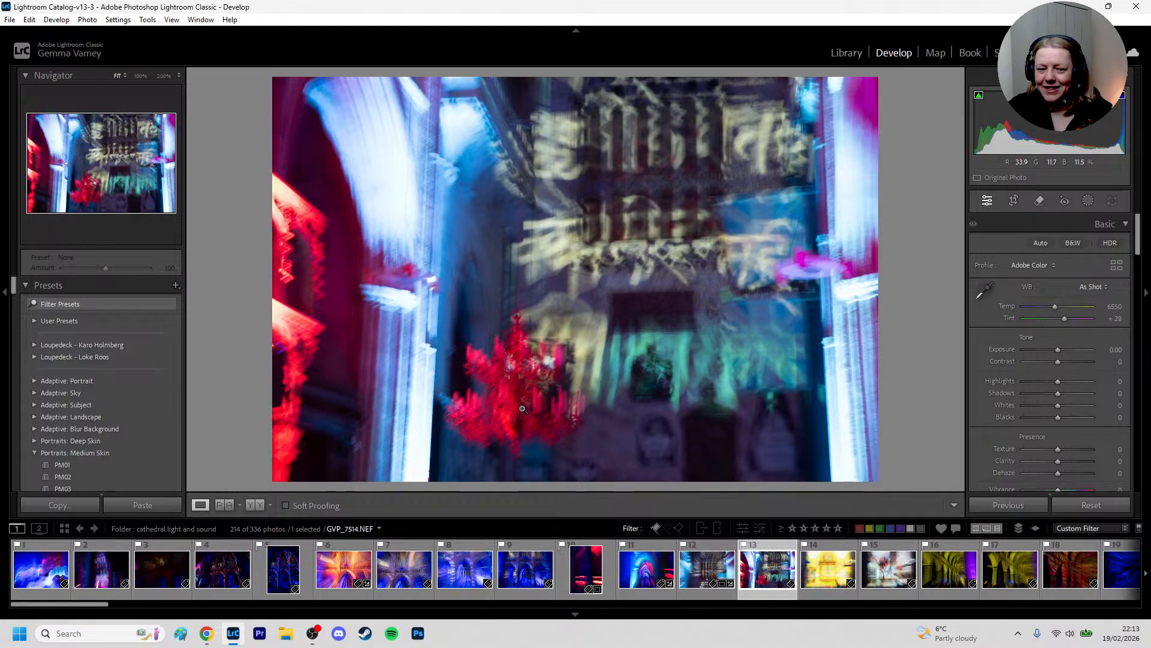
{"action": "left_click", "coordinate": [522, 405]}
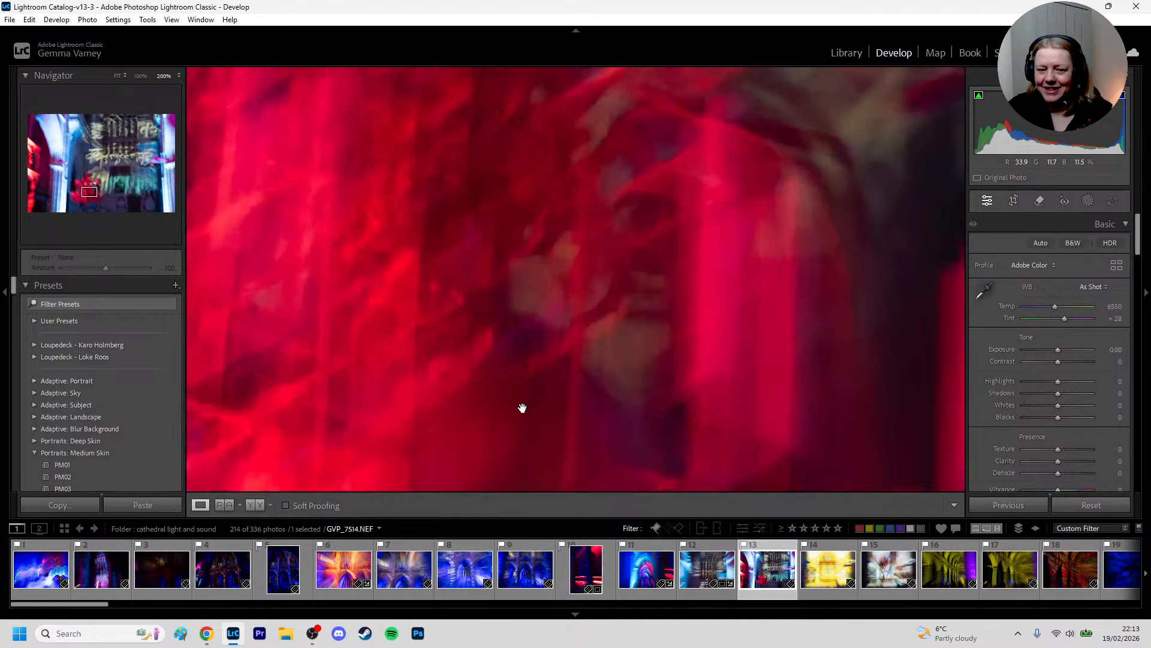
{"action": "left_click", "coordinate": [146, 76]}
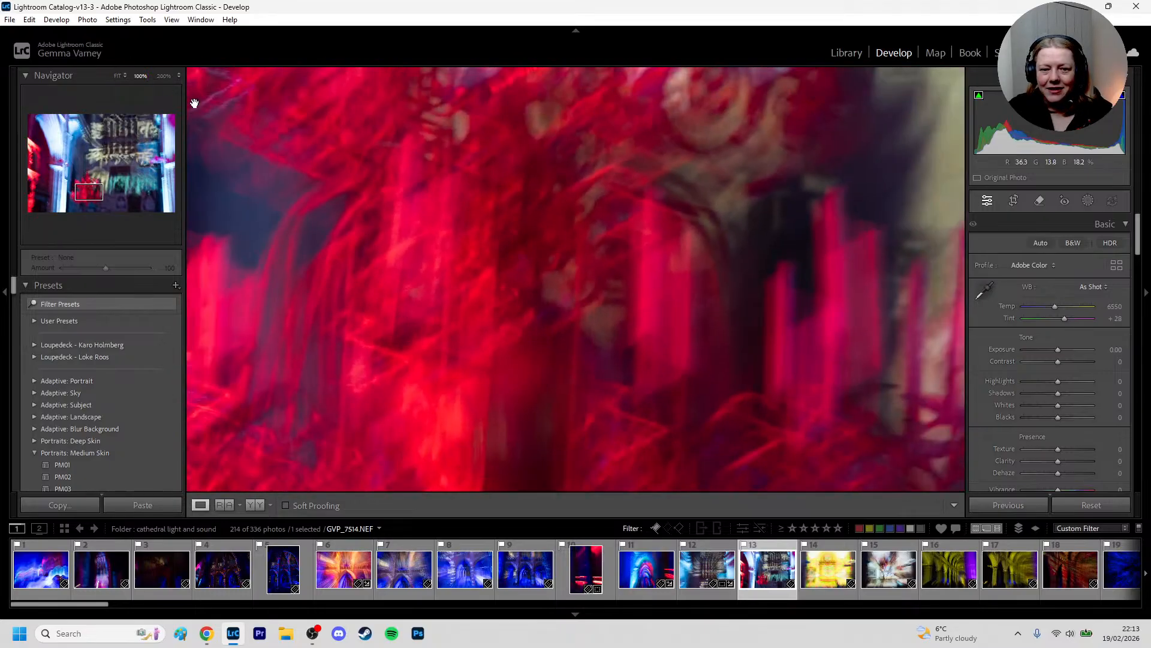
{"action": "left_click", "coordinate": [179, 75]}
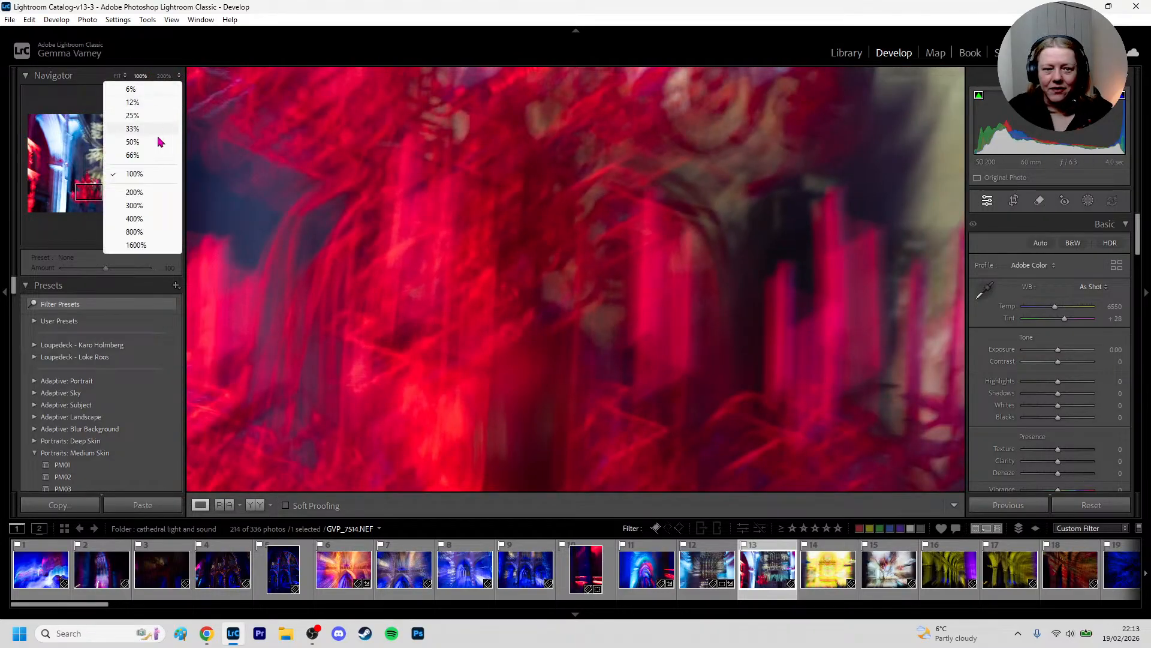
{"action": "left_click", "coordinate": [146, 148]}
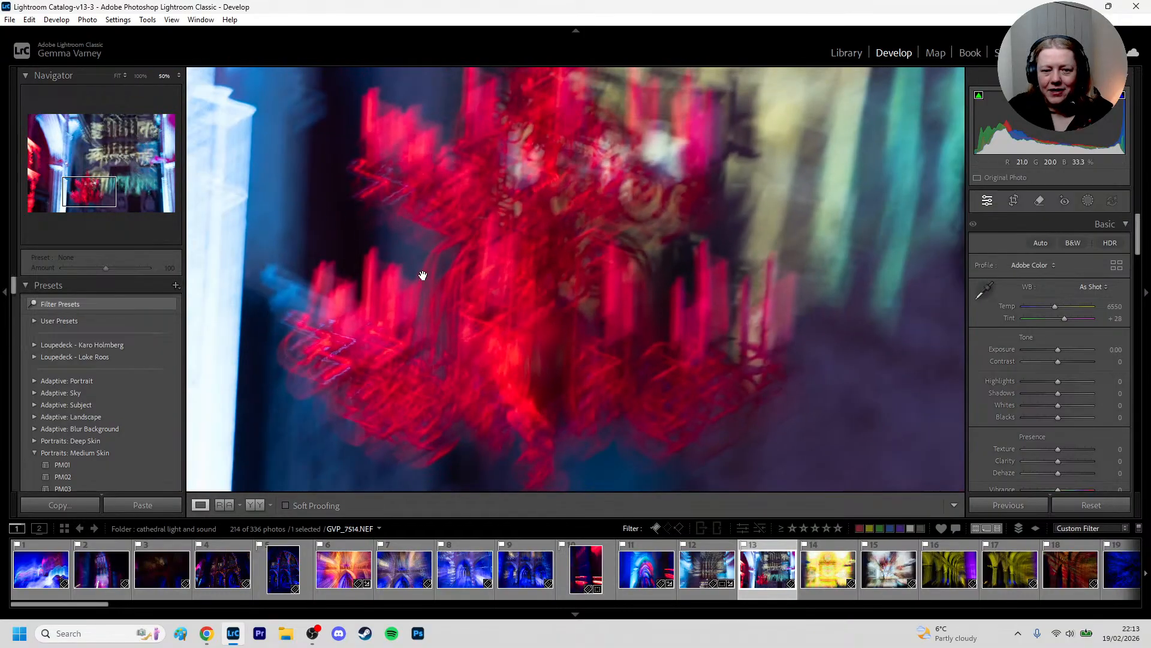
{"action": "left_click_drag", "start_coordinate": [422, 274], "coordinate": [447, 250]}
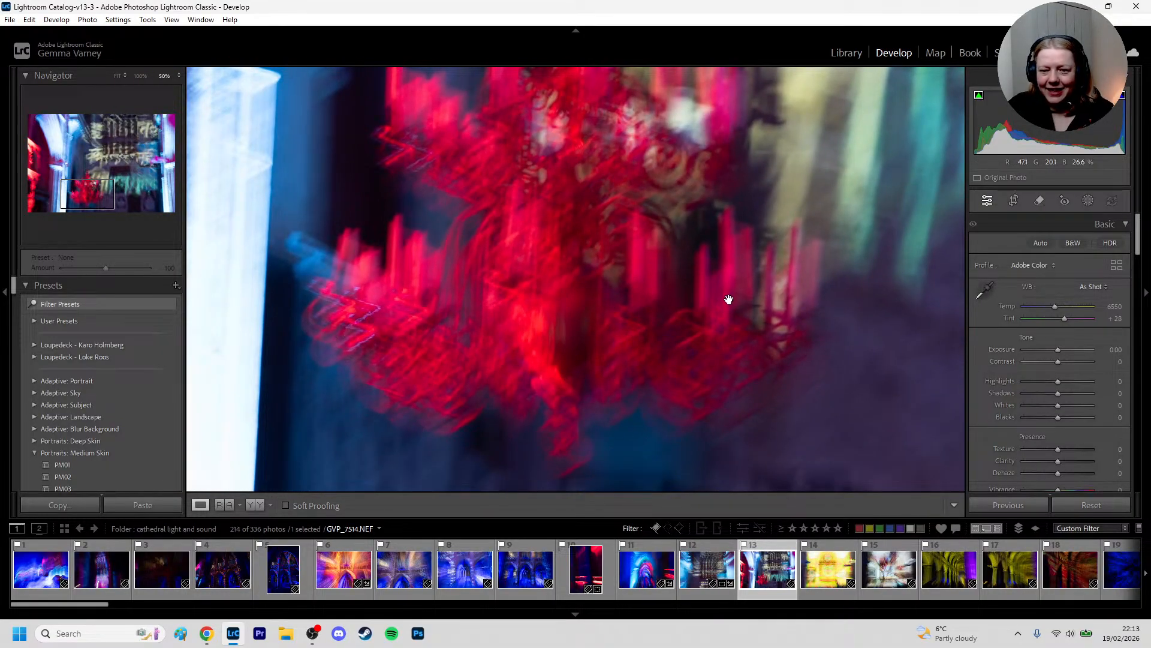
{"action": "left_click_drag", "start_coordinate": [641, 245], "coordinate": [530, 264]}
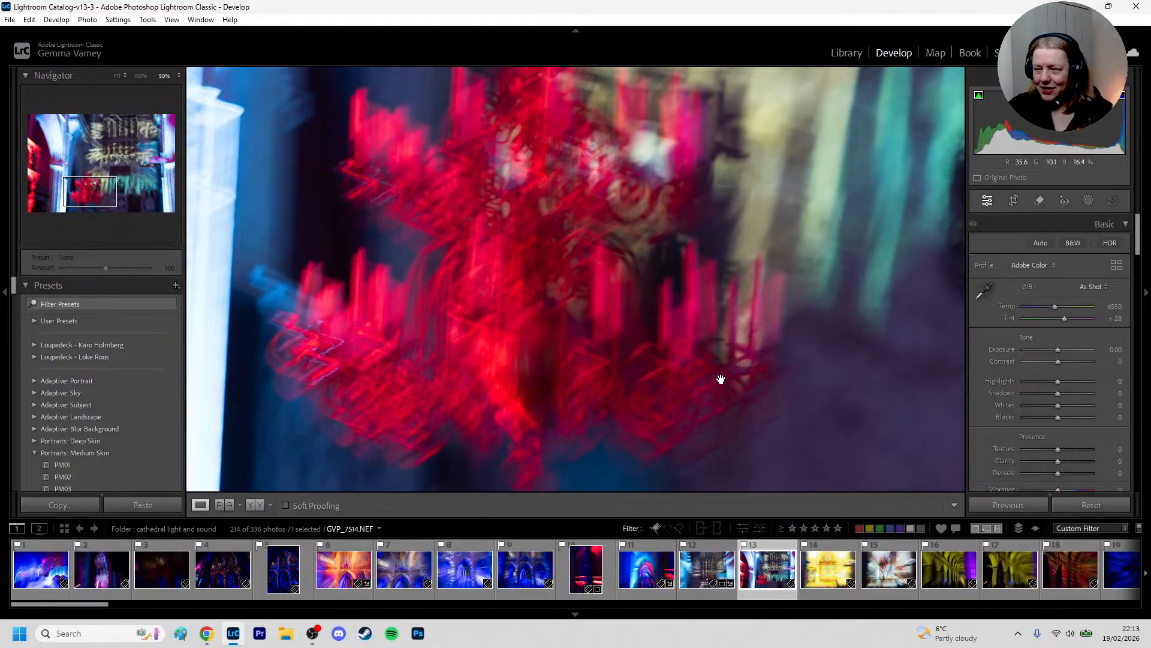
{"action": "left_click", "coordinate": [481, 292]}
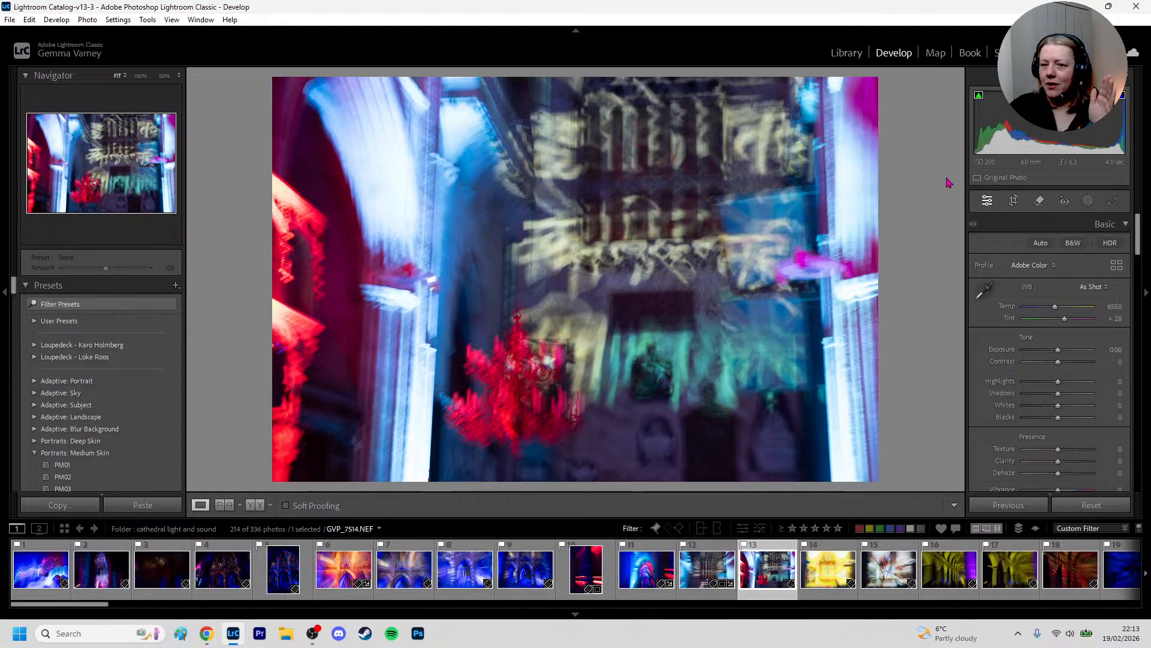
Crop the chandelier photo to a 4 x 5 / 8 x 10 aspect, shifting the frame to the photo's right edge
{"action": "left_click", "coordinate": [1014, 201]}
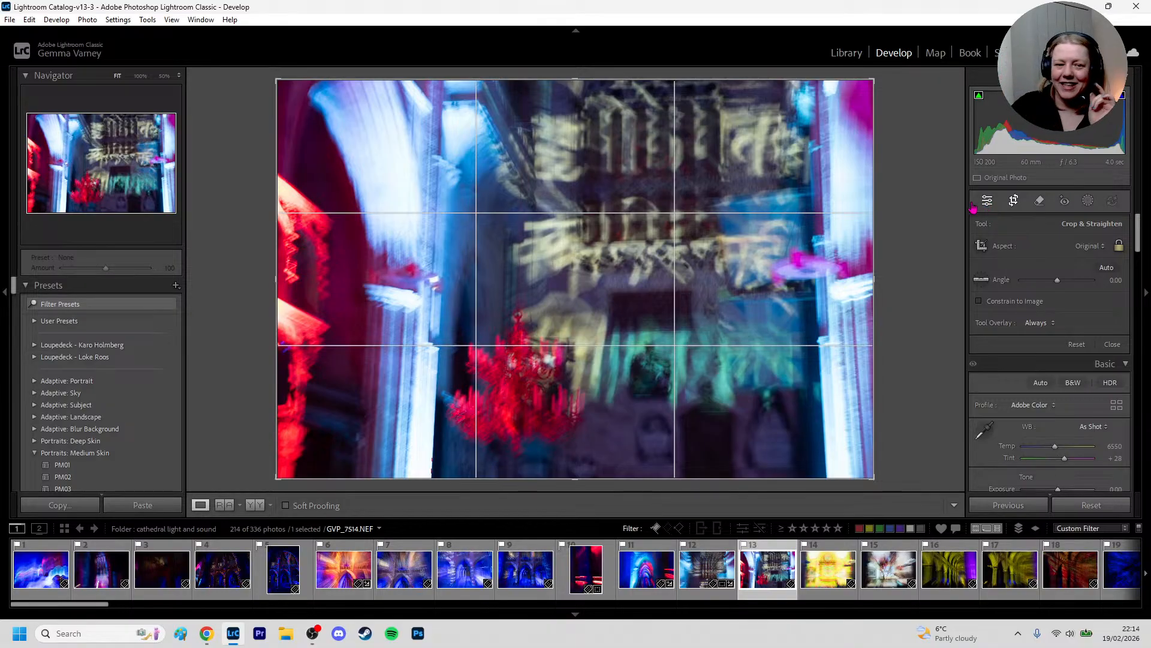
{"action": "left_click", "coordinate": [1095, 249]}
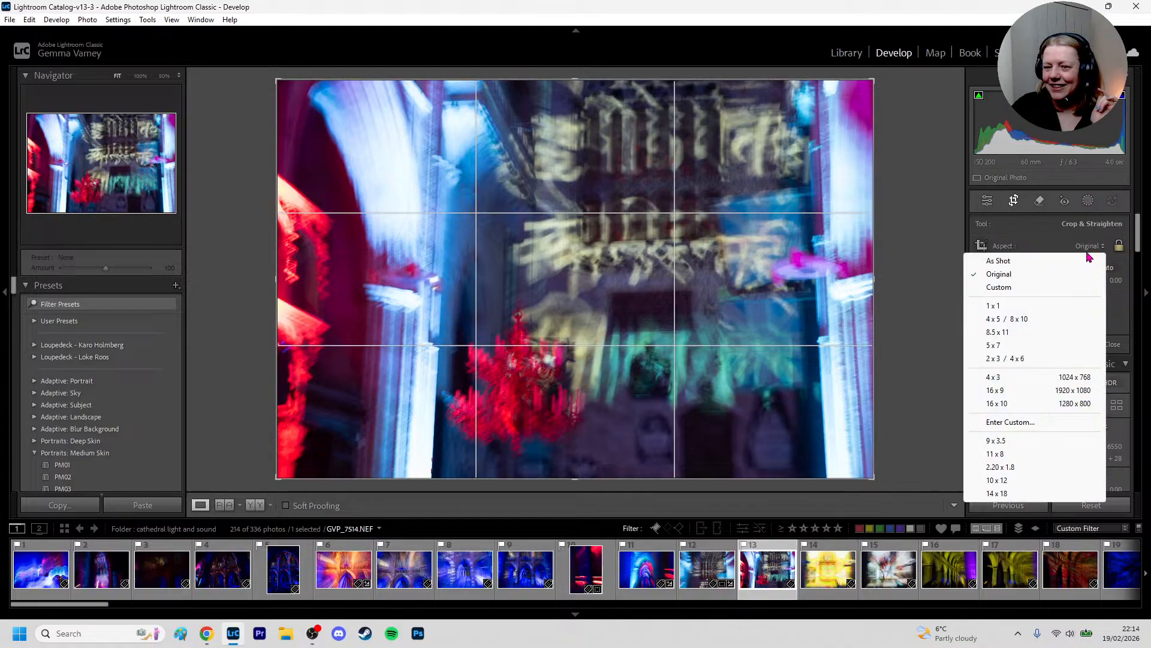
{"action": "left_click", "coordinate": [1029, 317]}
{"action": "left_click_drag", "start_coordinate": [569, 388], "coordinate": [532, 385]}
{"action": "left_click_drag", "start_coordinate": [741, 325], "coordinate": [693, 332]}
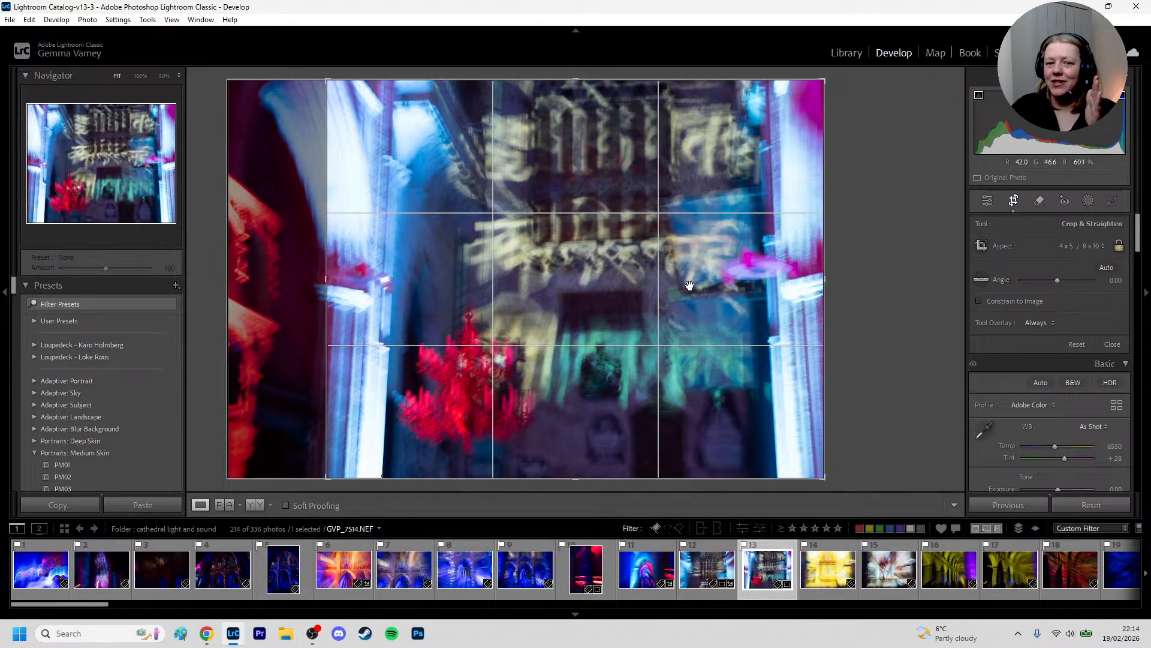
{"action": "key", "text": "Return"}
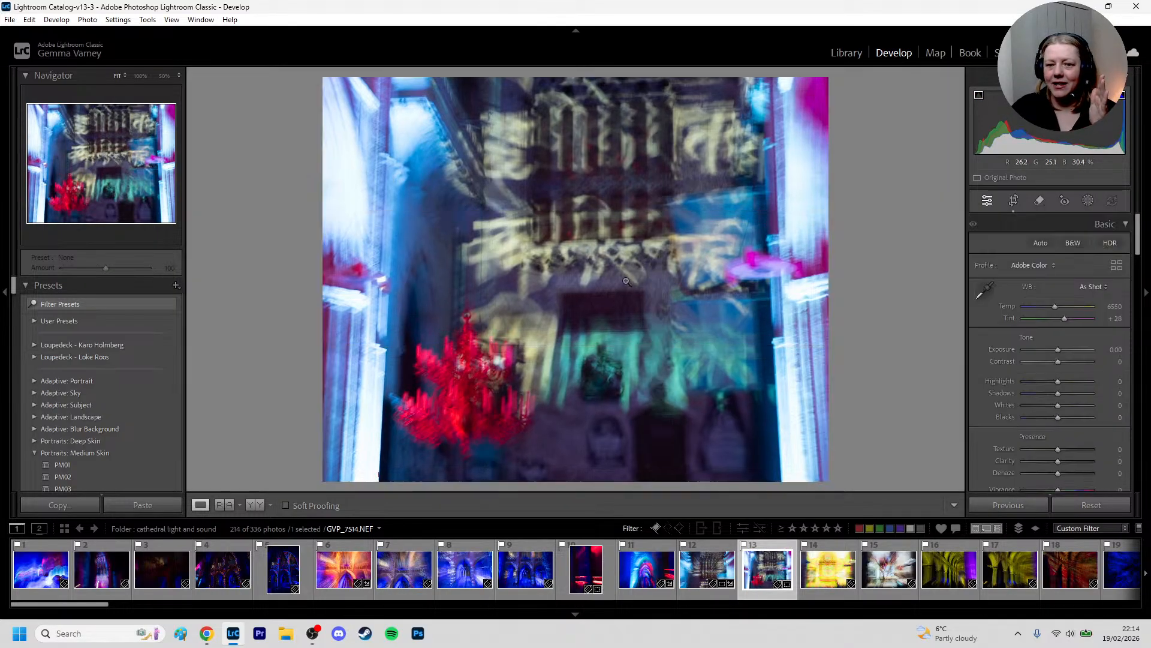
{"action": "key", "text": "d"}
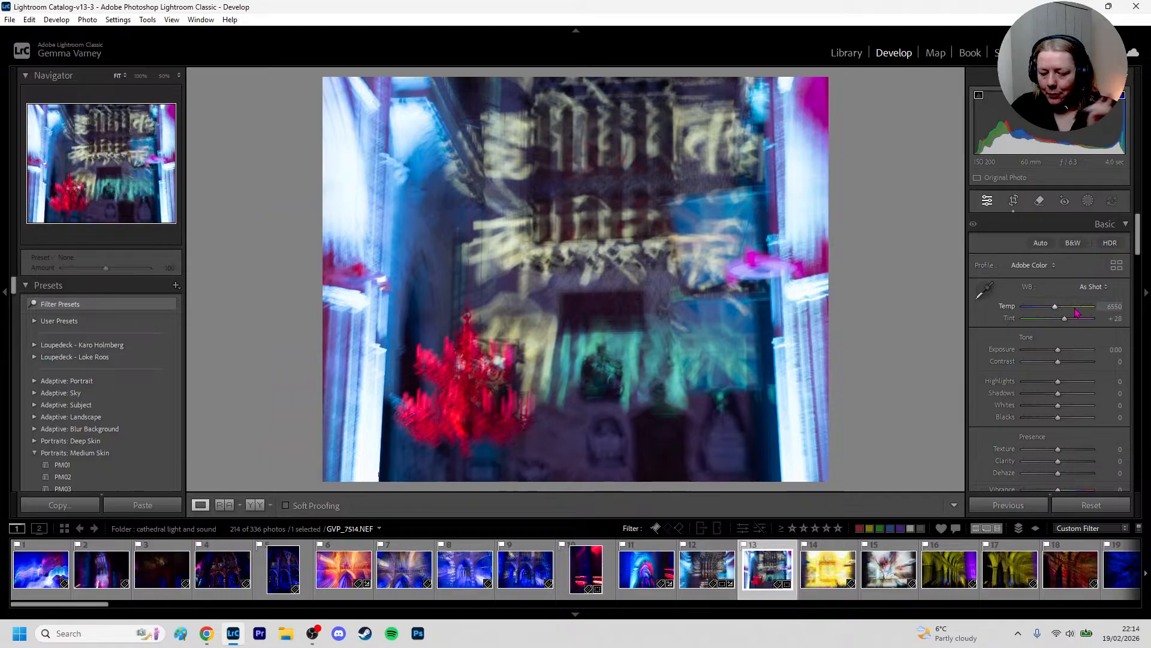
Add a linear gradient mask inward from the photo's left edge and set its Exposure to -1.12
{"action": "key", "text": "shift+w"}
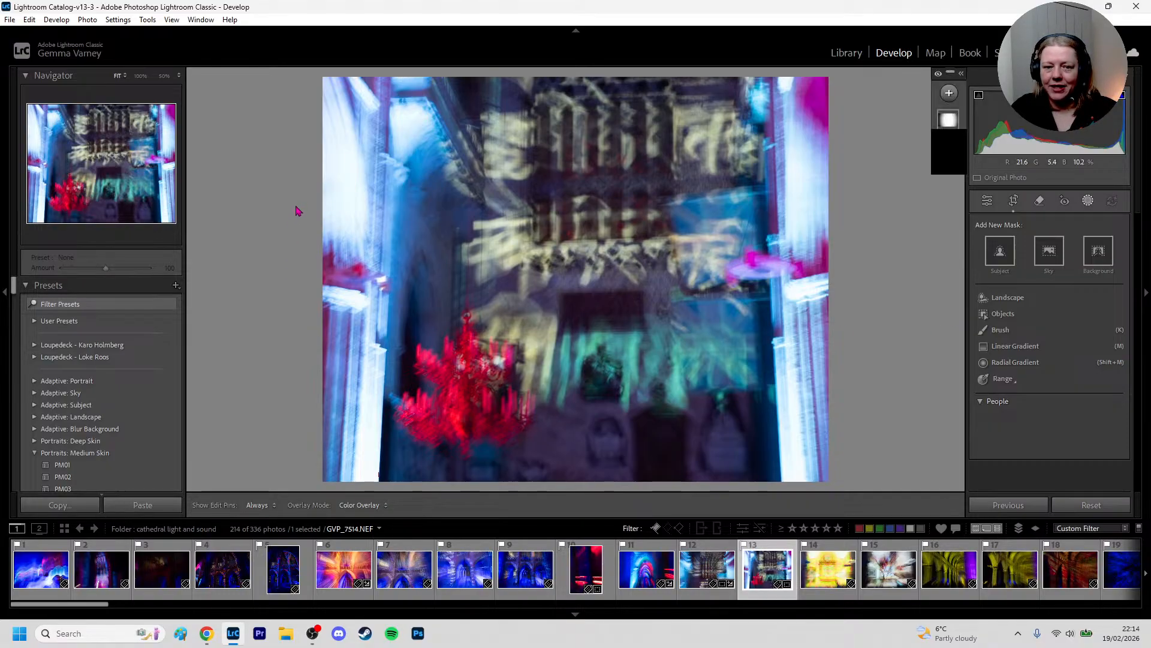
{"action": "key", "text": "m"}
{"action": "left_click_drag", "start_coordinate": [307, 204], "coordinate": [478, 215]}
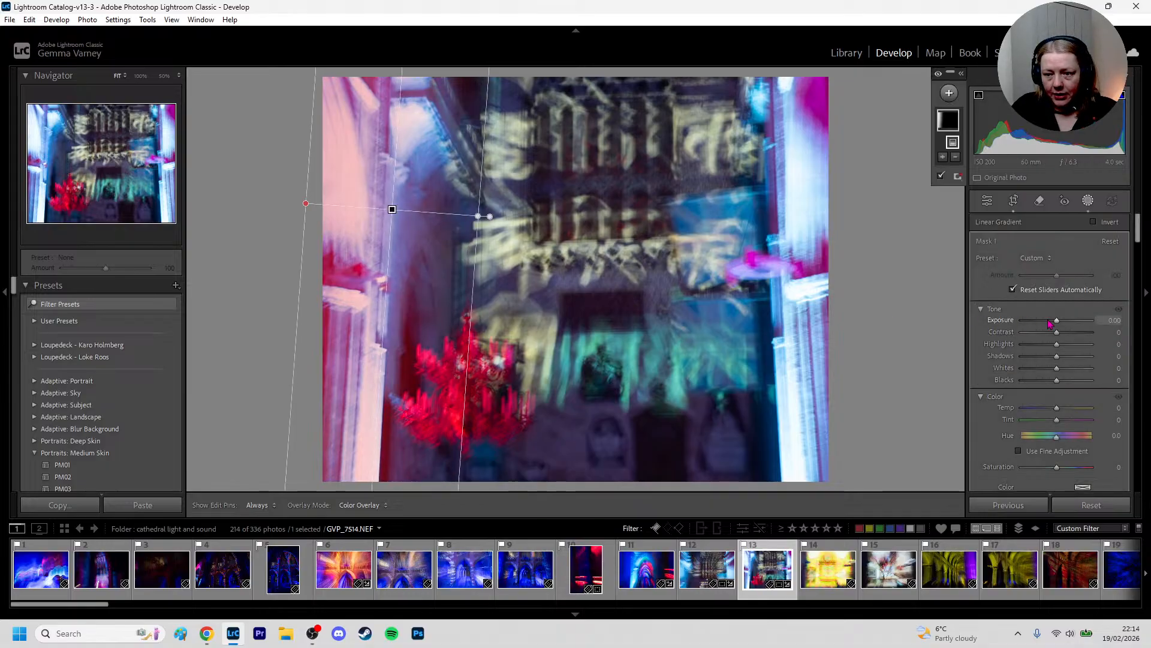
{"action": "left_click_drag", "start_coordinate": [1056, 322], "coordinate": [1050, 326]}
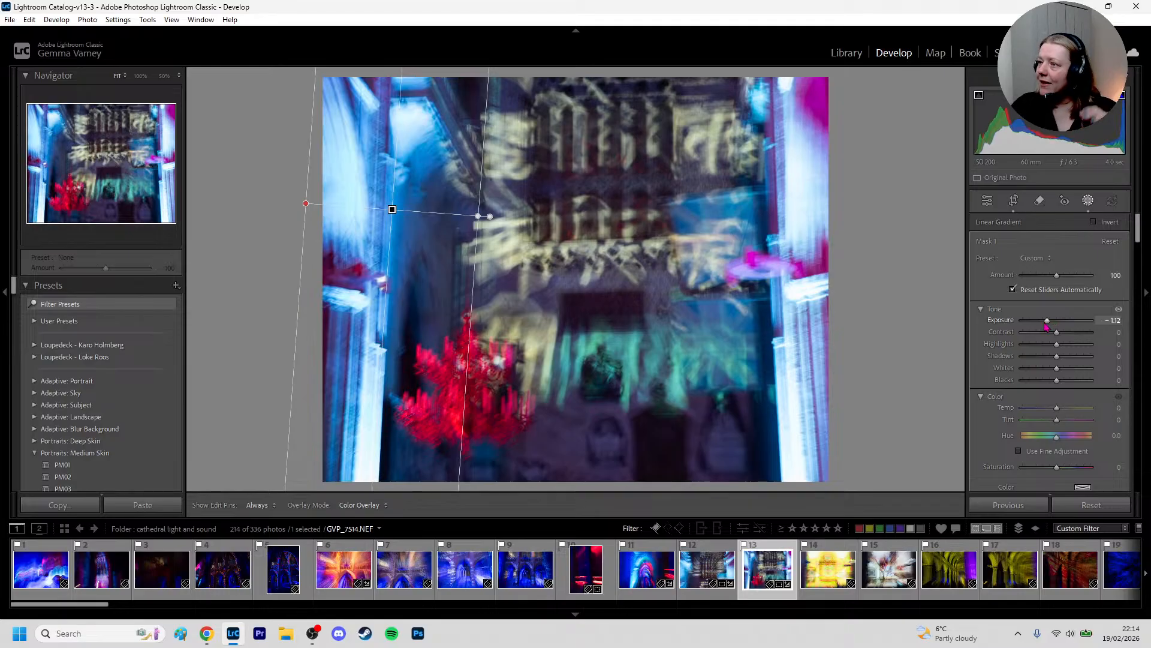
Add a second linear gradient mask inward from the photo's right edge and set its Highlights to -100
{"action": "key", "text": "m"}
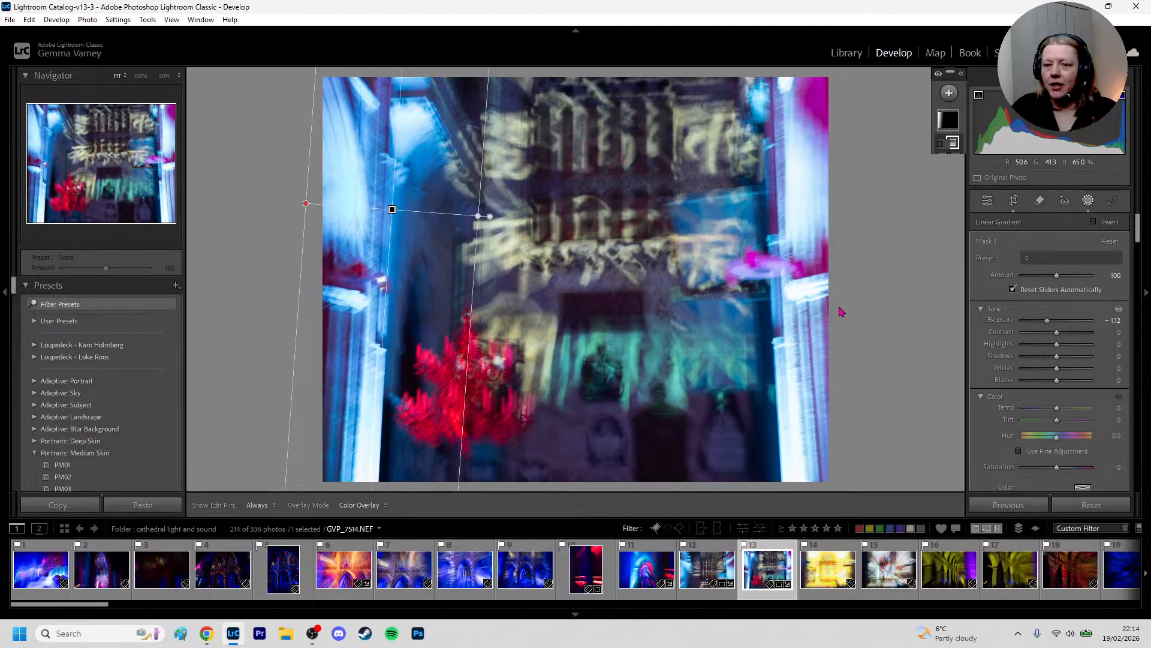
{"action": "left_click_drag", "start_coordinate": [846, 284], "coordinate": [703, 291]}
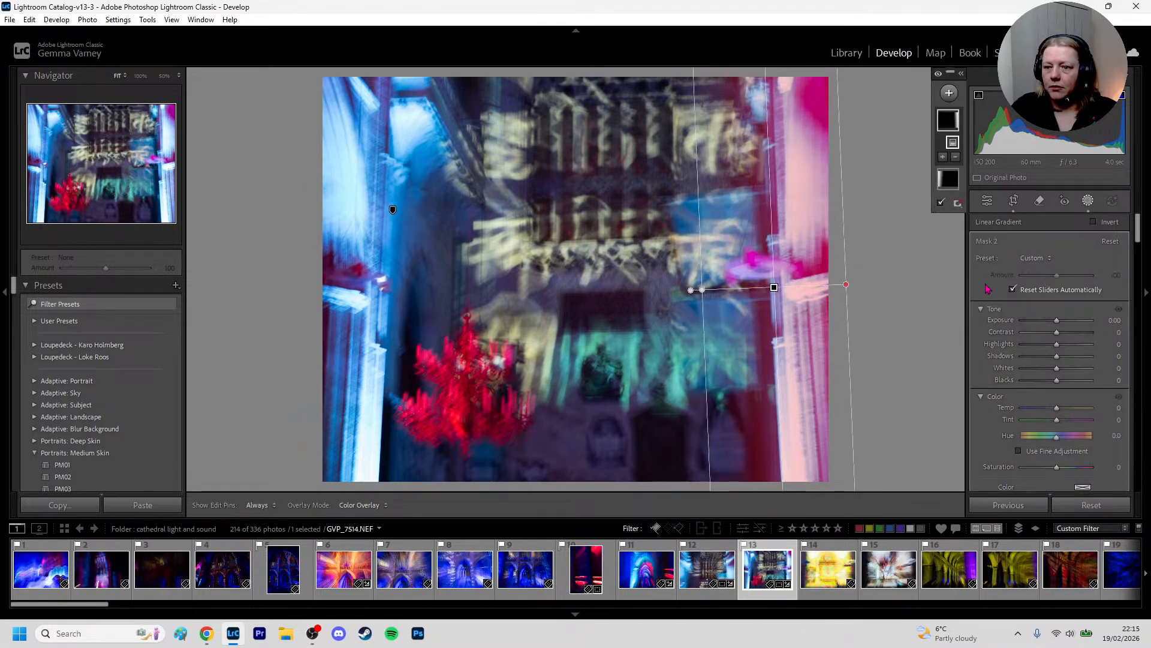
{"action": "left_click_drag", "start_coordinate": [1060, 324], "coordinate": [1044, 325]}
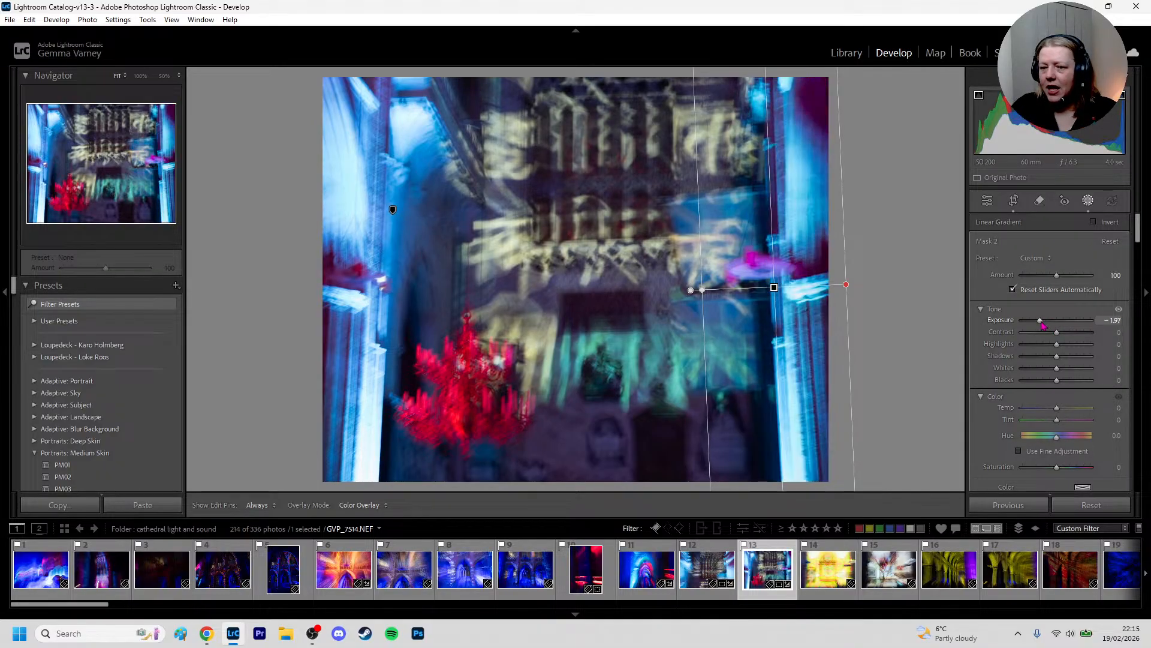
{"action": "double_click", "coordinate": [1044, 325]}
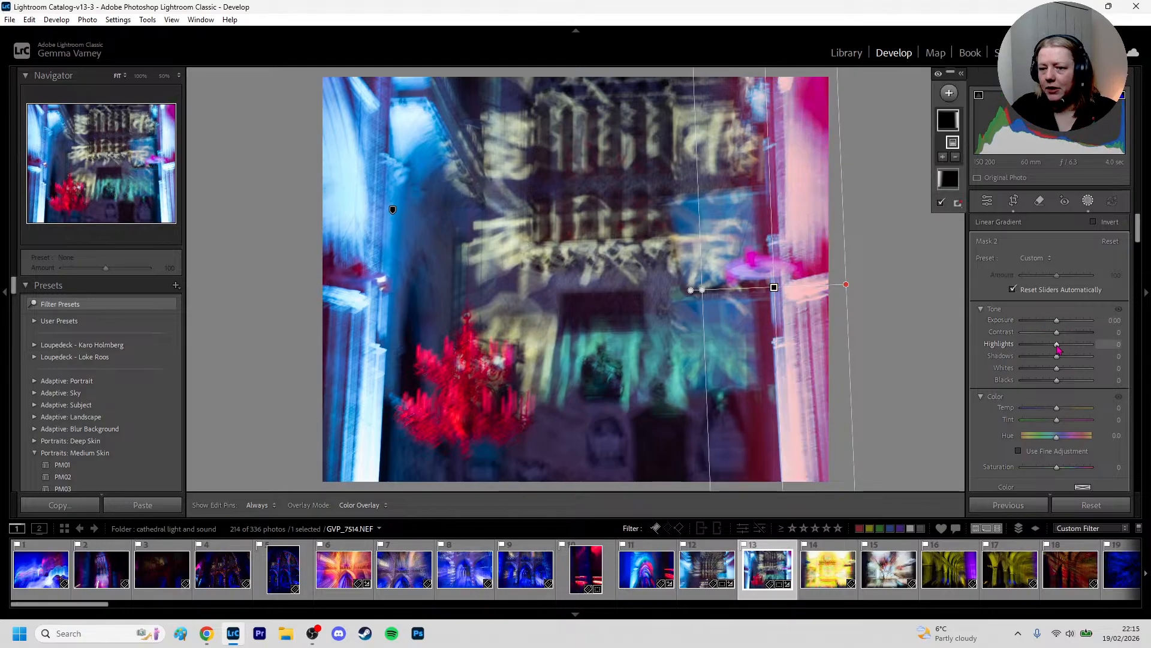
{"action": "left_click_drag", "start_coordinate": [1057, 346], "coordinate": [1021, 348]}
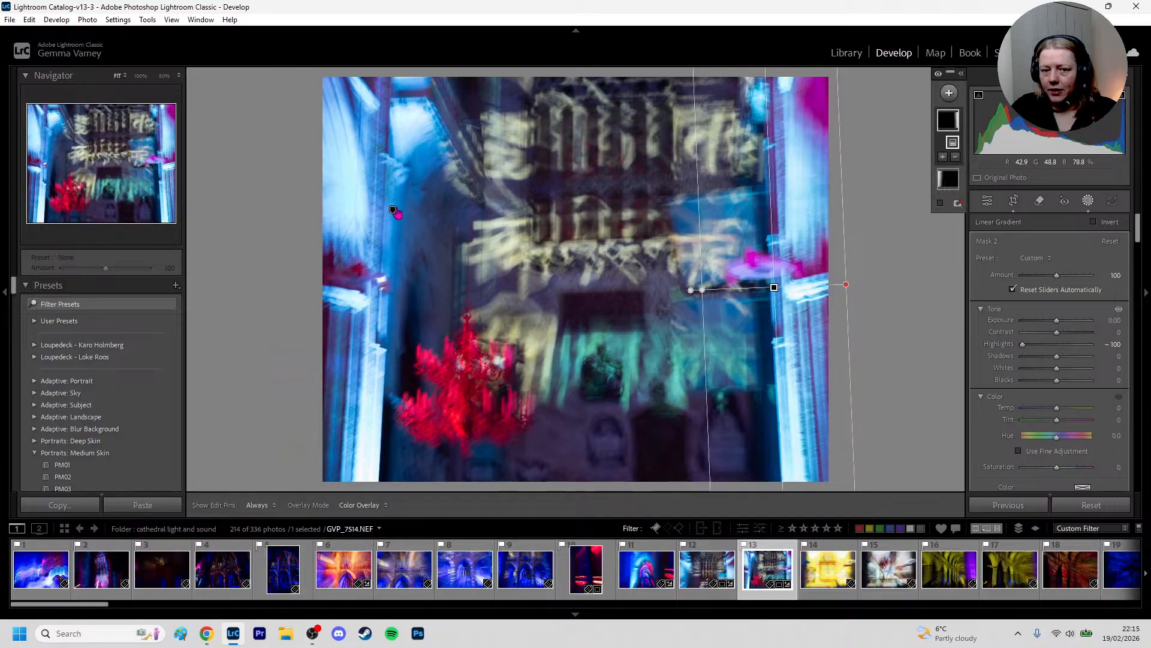
Set the left-edge gradient mask's Highlights to -100, reset its Exposure to 0 and leave masking
{"action": "left_click", "coordinate": [394, 210]}
{"action": "left_click_drag", "start_coordinate": [1057, 322], "coordinate": [1022, 346]}
{"action": "double_click", "coordinate": [1049, 322]}
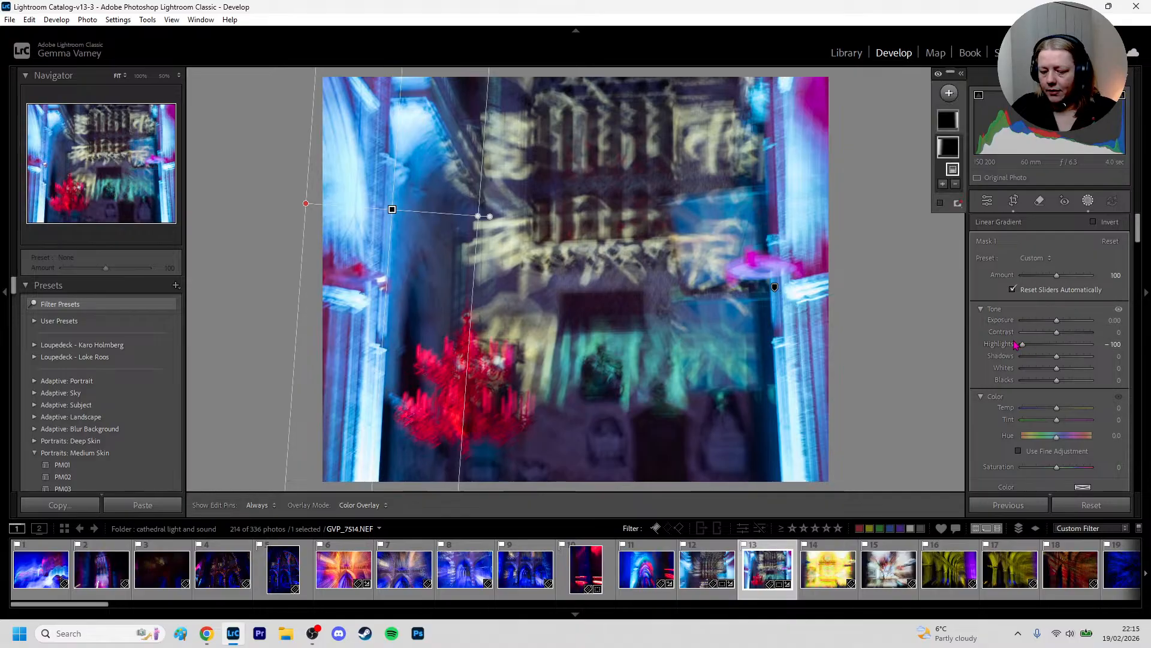
{"action": "key", "text": "shift+w"}
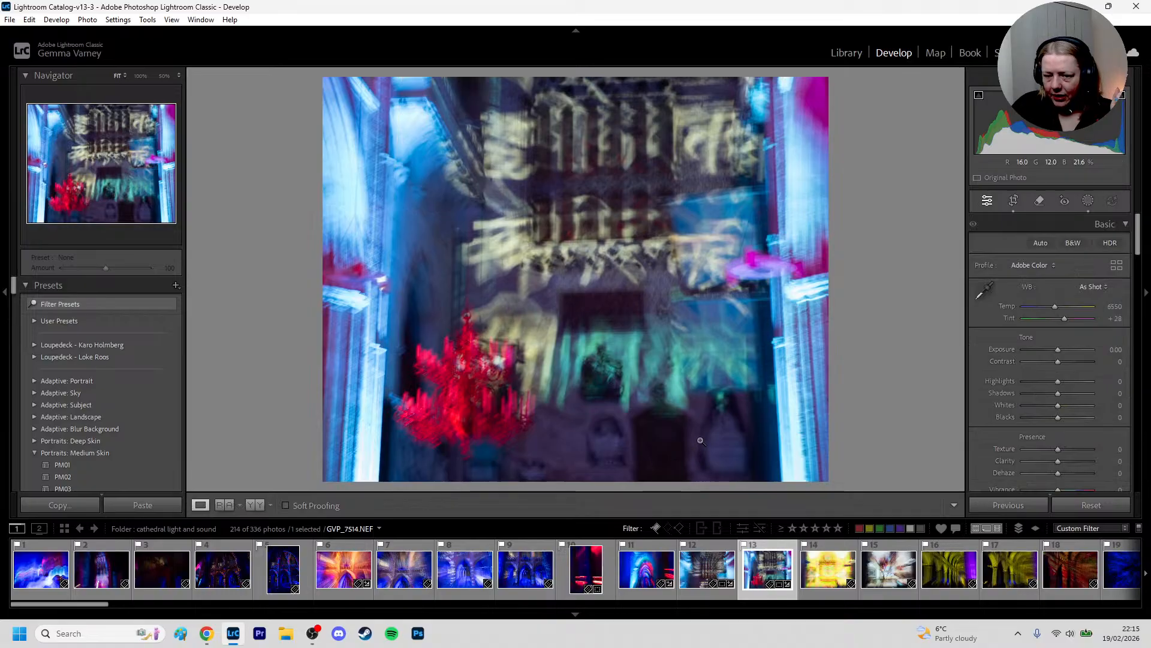
Examine the chandelier photo at 50% magnification, from the dark lower wall up to the blurred arches
{"action": "left_click", "coordinate": [723, 437]}
{"action": "left_click_drag", "start_coordinate": [737, 438], "coordinate": [606, 272]}
{"action": "left_click_drag", "start_coordinate": [479, 324], "coordinate": [611, 317]}
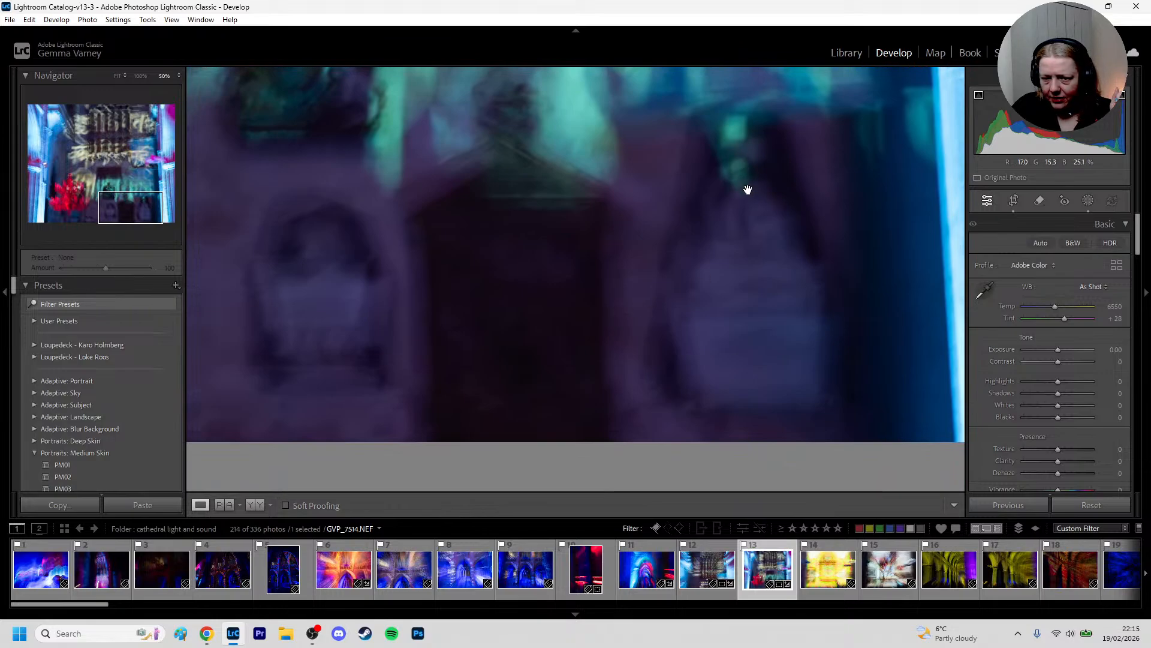
{"action": "left_click_drag", "start_coordinate": [381, 336], "coordinate": [836, 364]}
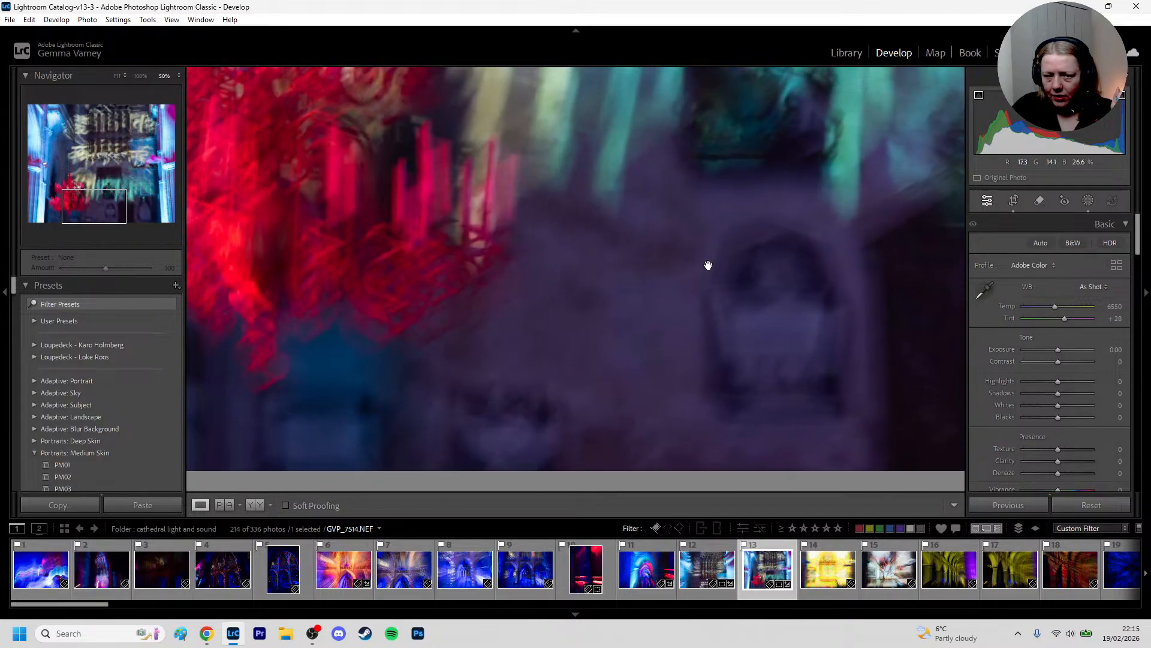
{"action": "left_click_drag", "start_coordinate": [656, 182], "coordinate": [529, 424]}
{"action": "left_click_drag", "start_coordinate": [668, 246], "coordinate": [668, 442]}
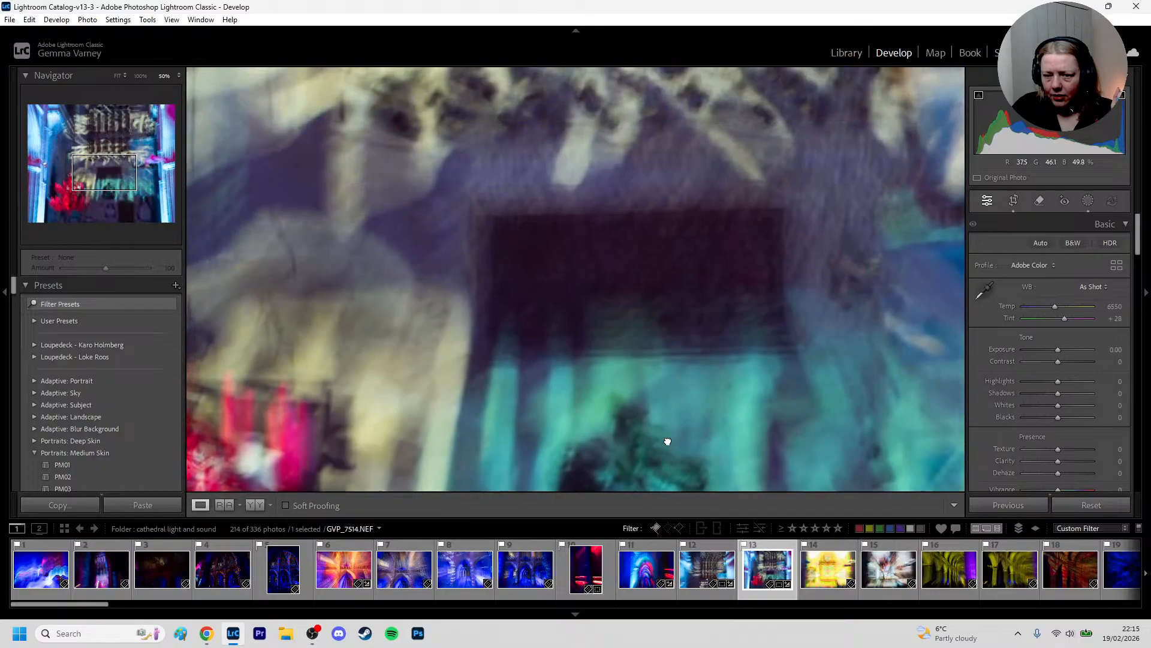
{"action": "left_click_drag", "start_coordinate": [642, 233], "coordinate": [637, 467]}
{"action": "left_click_drag", "start_coordinate": [647, 268], "coordinate": [637, 465]}
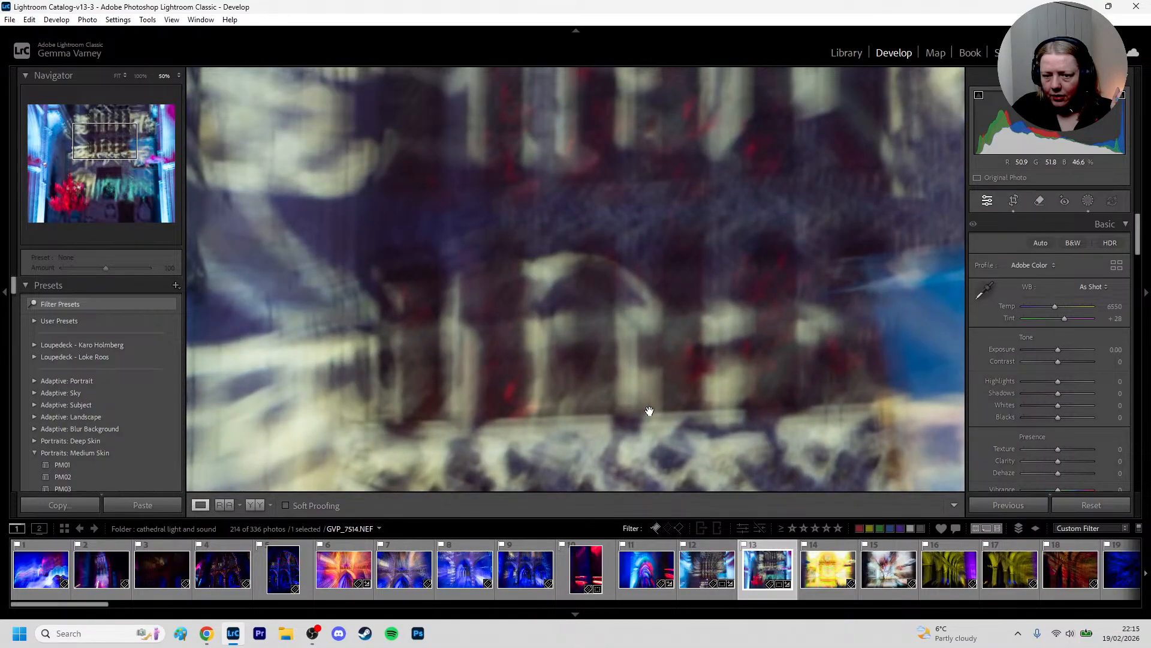
{"action": "left_click", "coordinate": [651, 412]}
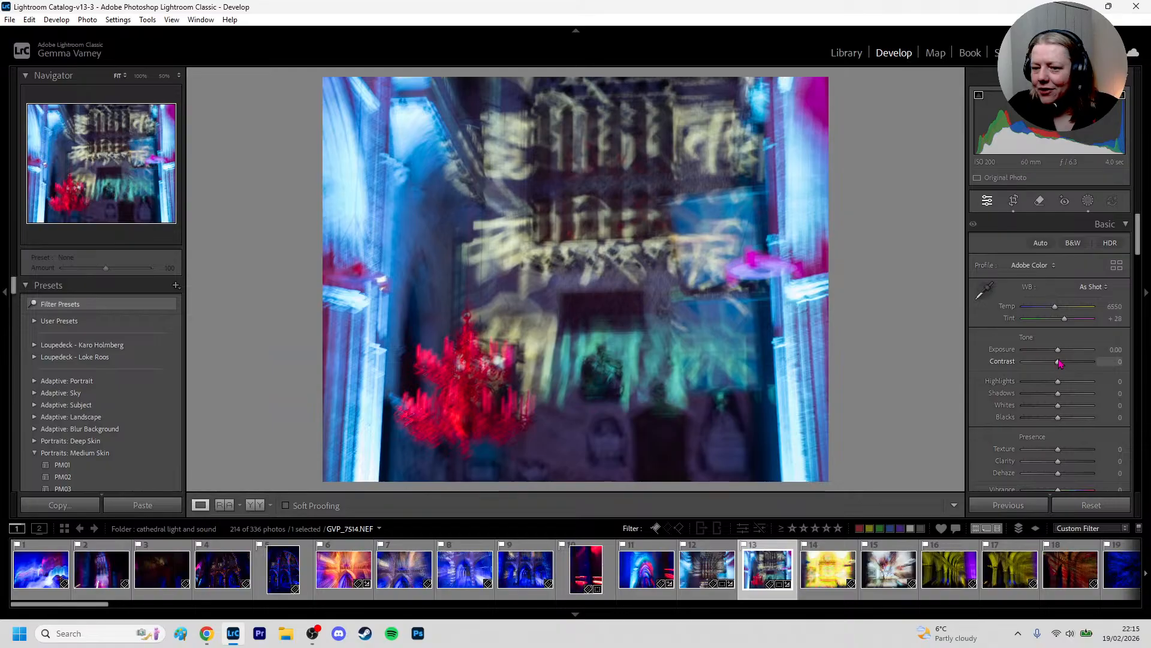
Set the chandelier photo's overall Contrast to +21 and try a Clarity of -18 before resetting Clarity to 0
{"action": "left_click_drag", "start_coordinate": [1059, 363], "coordinate": [1067, 371]}
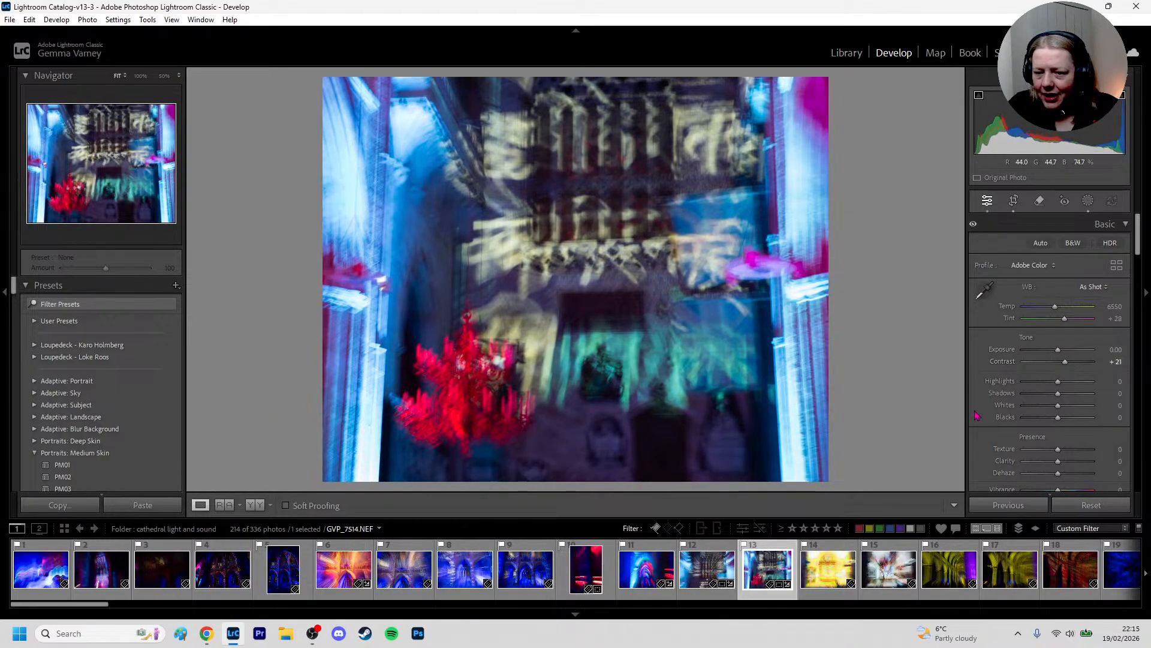
{"action": "left_click", "coordinate": [466, 406]}
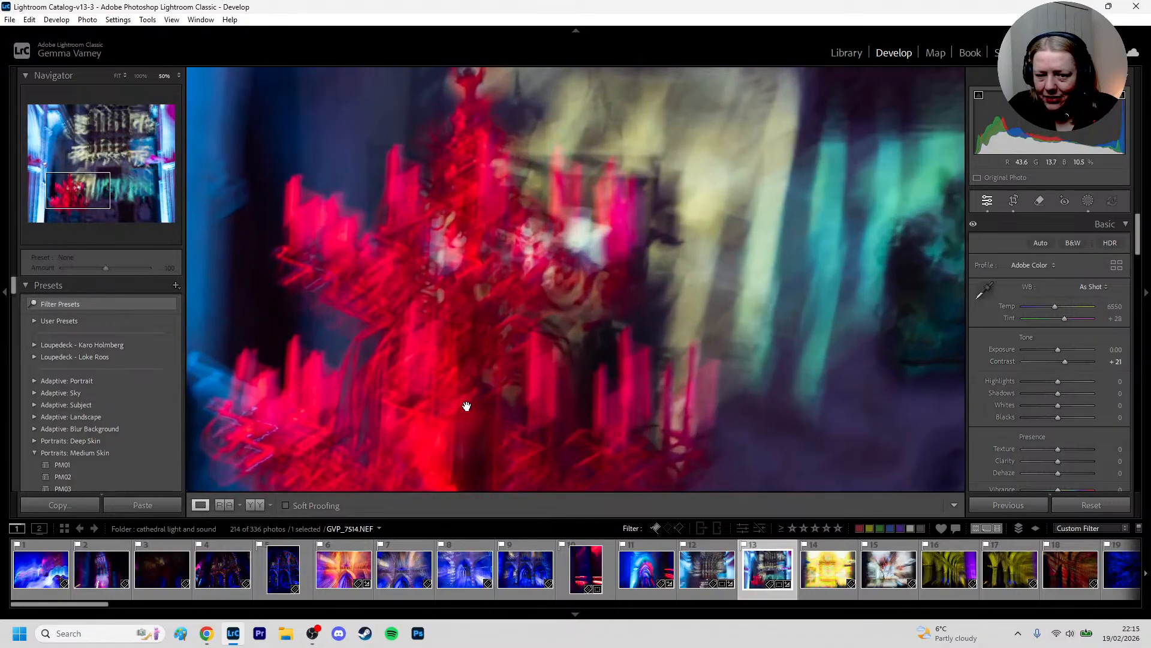
{"action": "left_click", "coordinate": [677, 262]}
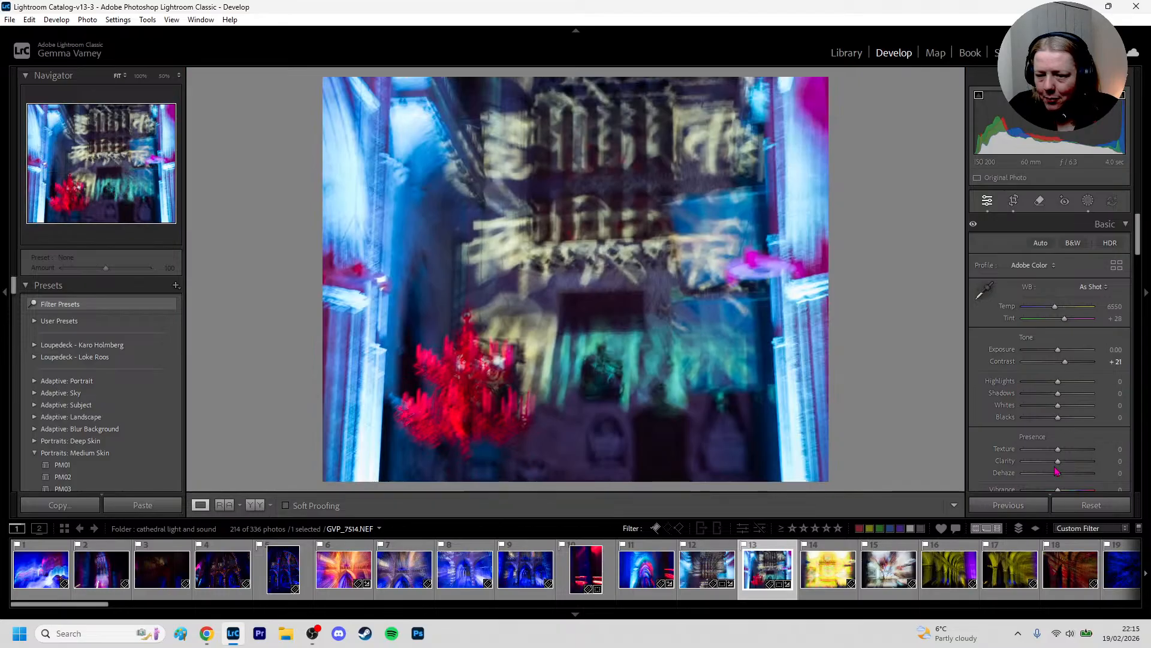
{"action": "mouse_move", "coordinate": [1057, 461]}
{"action": "left_mouse_down"}
{"action": "mouse_move", "coordinate": [1074, 462]}
{"action": "mouse_move", "coordinate": [1010, 468]}
{"action": "mouse_move", "coordinate": [1059, 457]}
{"action": "mouse_move", "coordinate": [1057, 469]}
{"action": "left_mouse_up"}
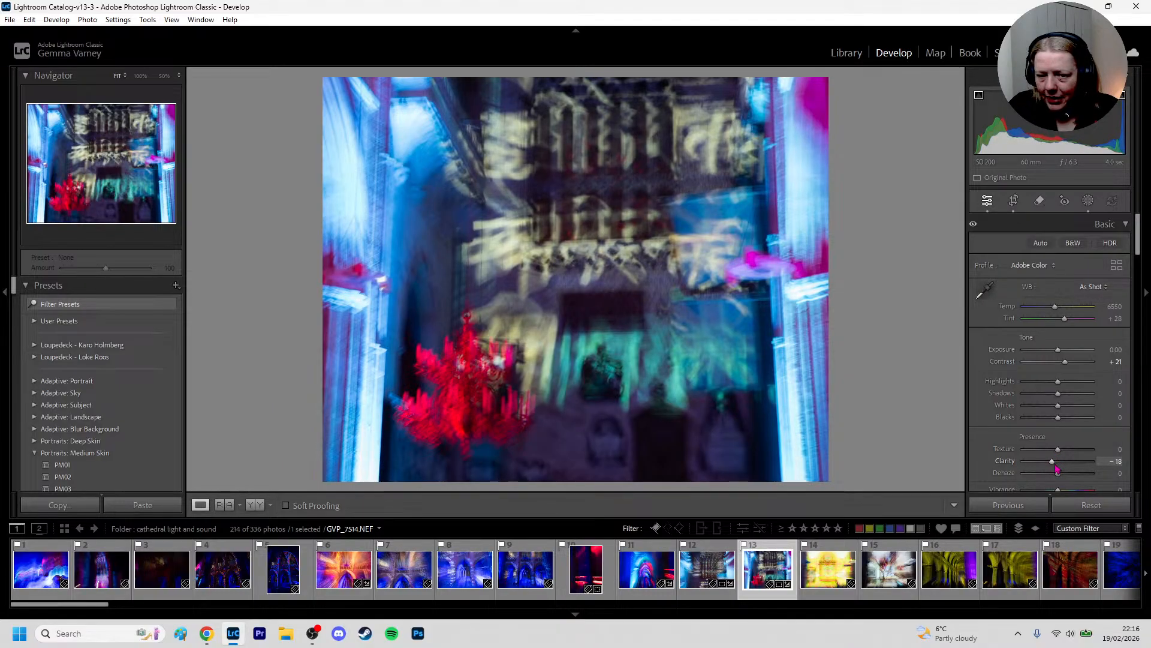
{"action": "double_click", "coordinate": [1057, 469]}
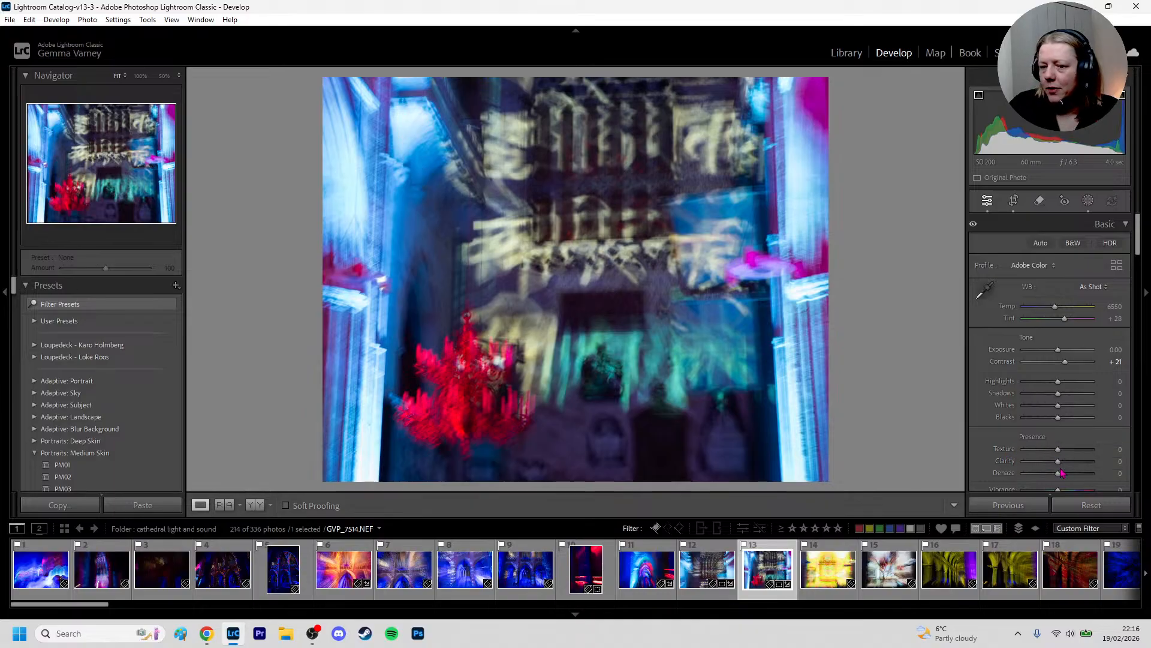
Turn on Remove Chromatic Aberration in the chandelier photo's lens corrections
{"action": "scroll", "coordinate": [1032, 353], "scroll_direction": "down", "scroll_amount": 10}
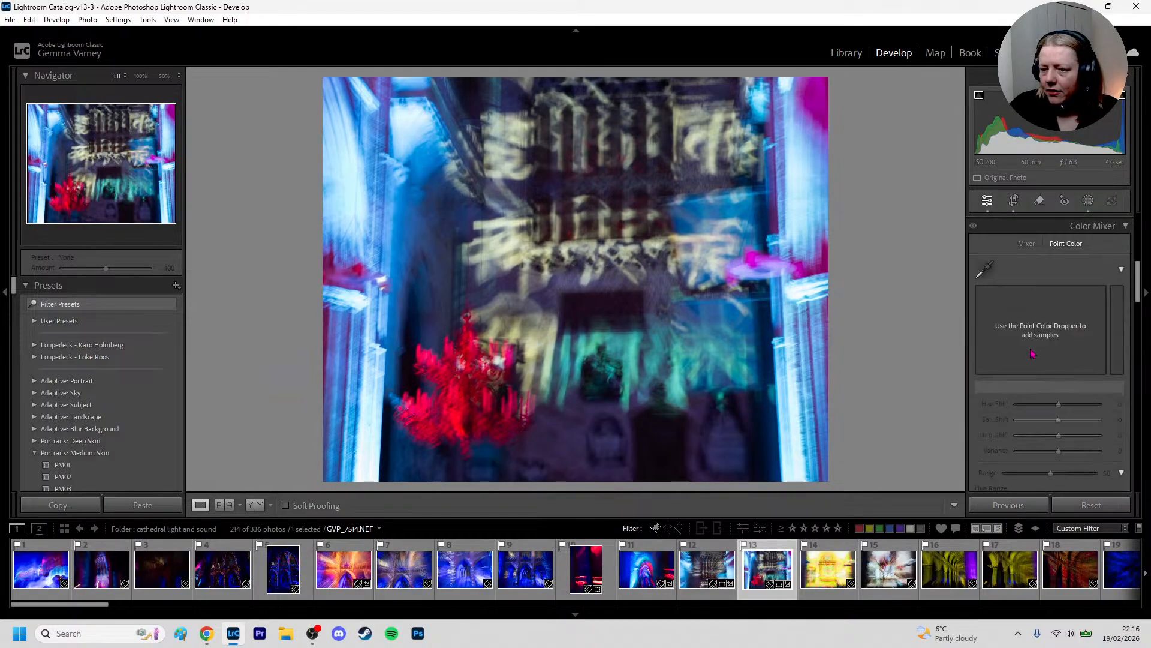
{"action": "scroll", "coordinate": [1032, 353], "scroll_direction": "down", "scroll_amount": 8}
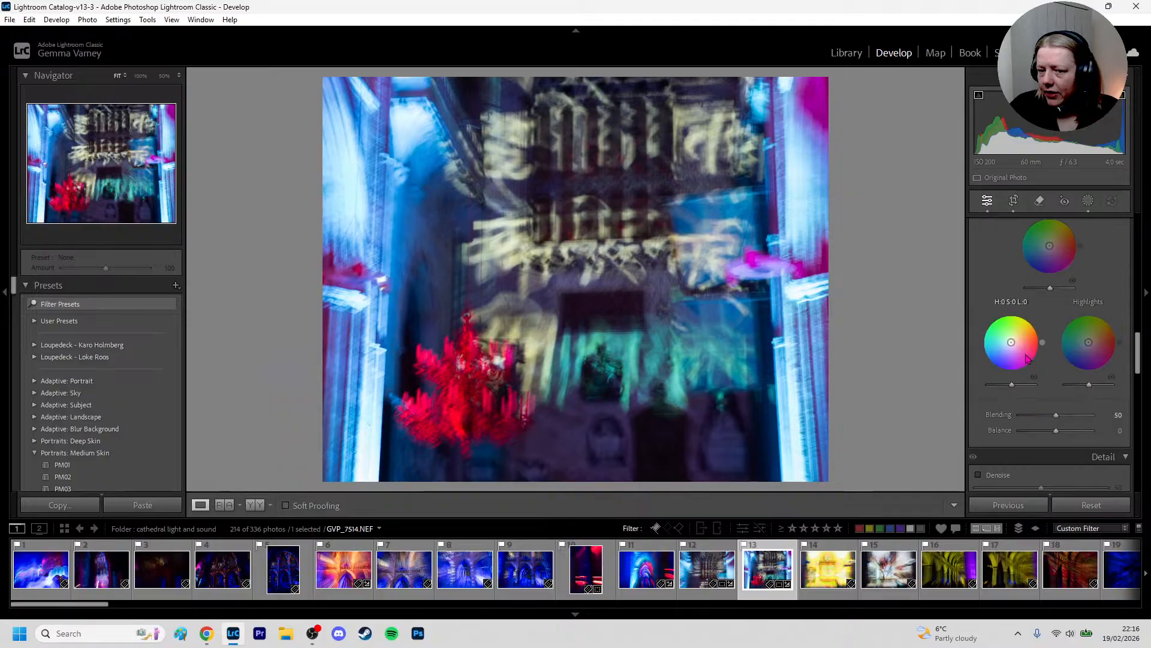
{"action": "scroll", "coordinate": [1026, 358], "scroll_direction": "down", "scroll_amount": 10}
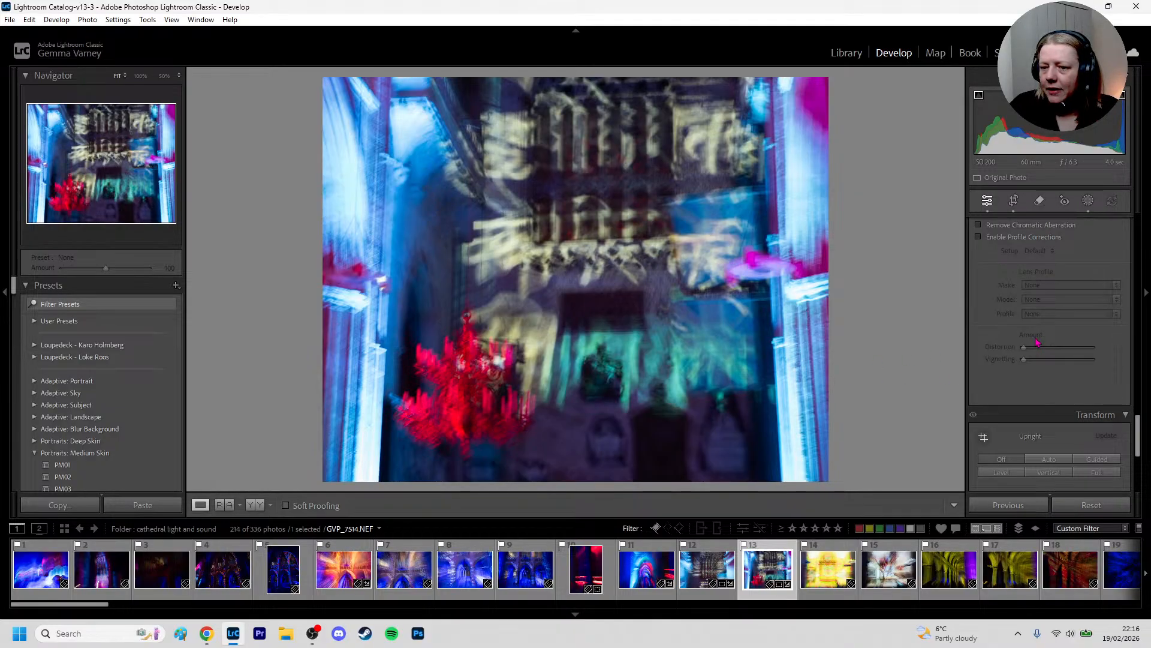
{"action": "scroll", "coordinate": [1038, 341], "scroll_direction": "up", "scroll_amount": 4}
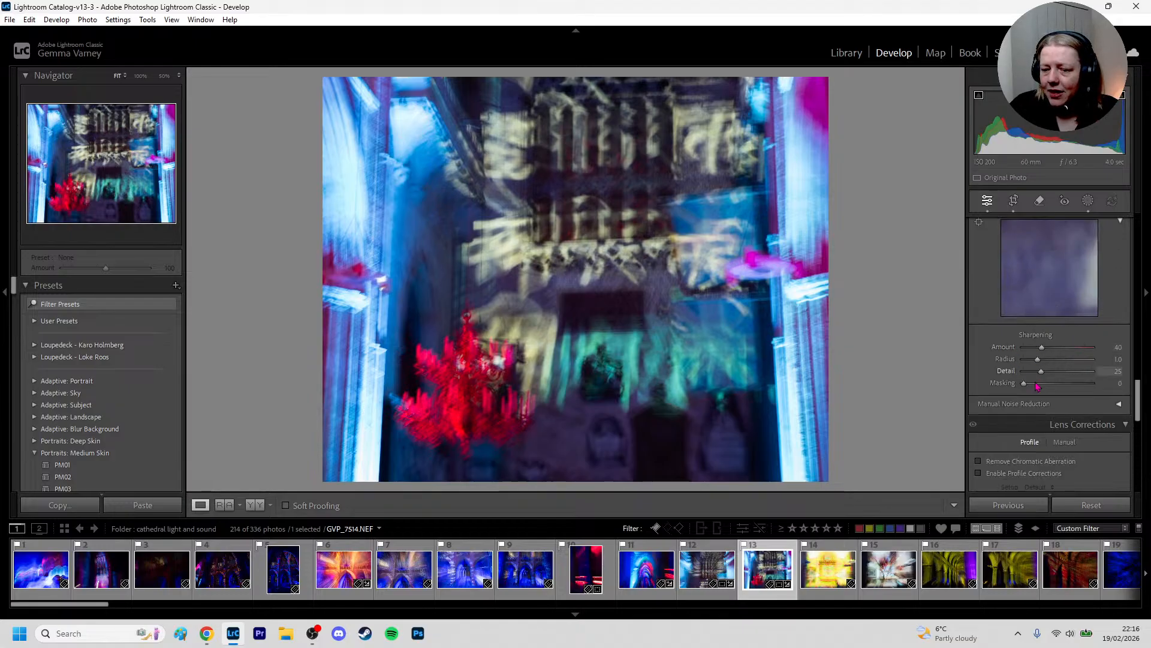
{"action": "scroll", "coordinate": [1074, 416], "scroll_direction": "down", "scroll_amount": 1}
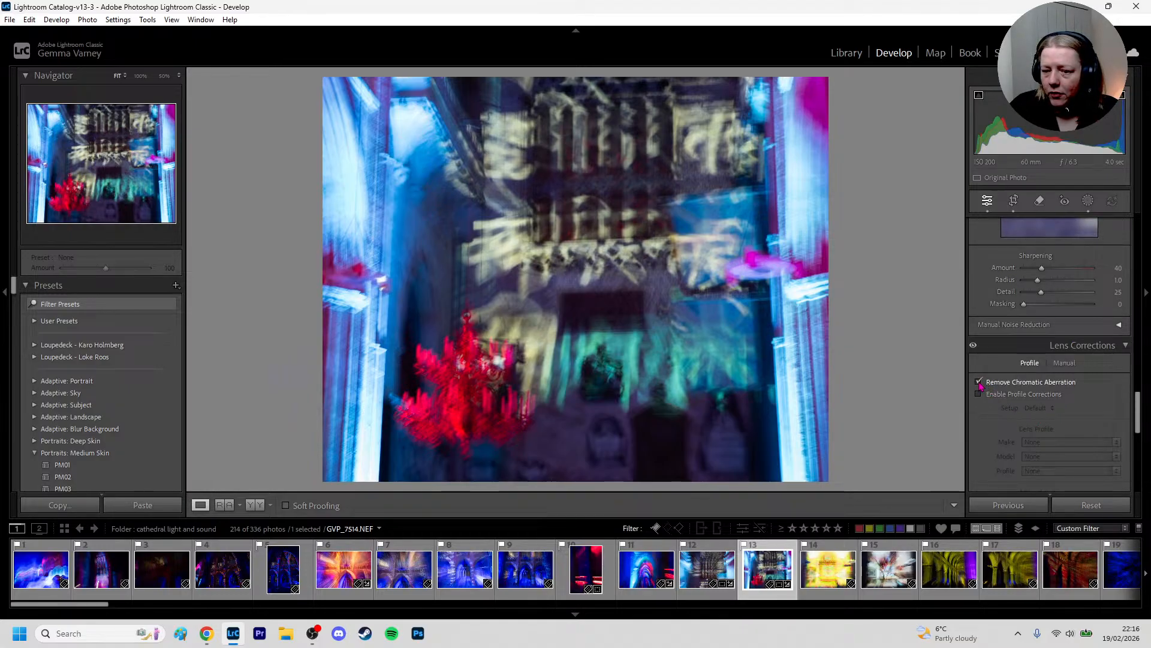
{"action": "scroll", "coordinate": [1034, 399], "scroll_direction": "down", "scroll_amount": 5}
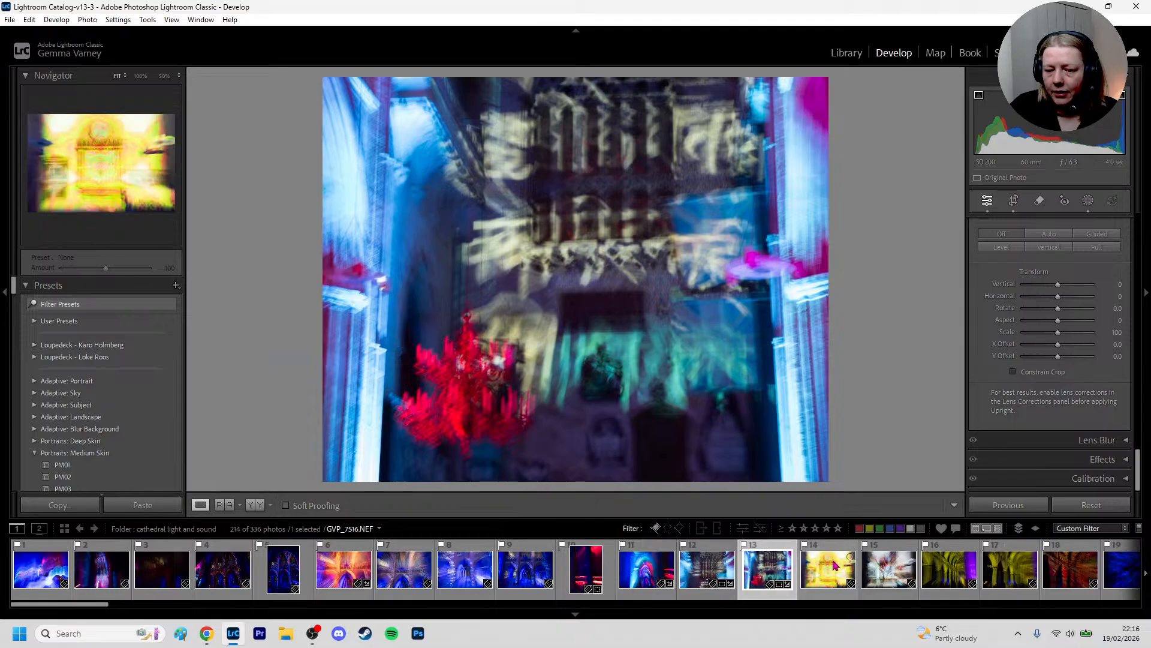
Open the yellow photo GVP_7516.NEF and set its Highlights to -100
{"action": "left_click", "coordinate": [823, 579]}
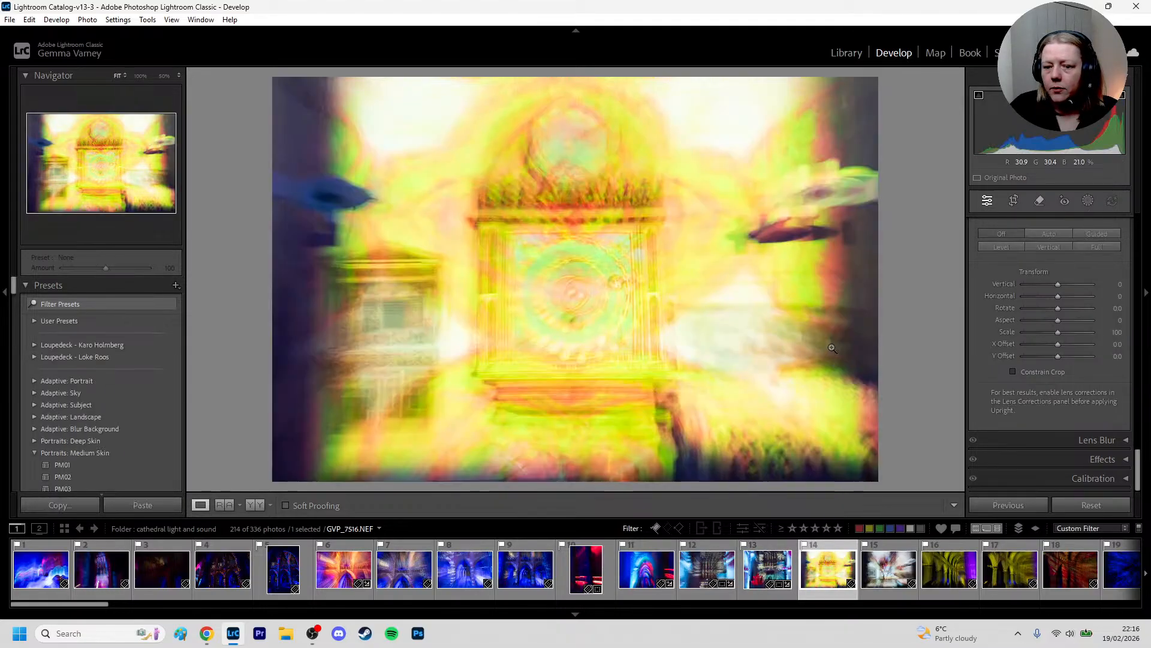
{"action": "scroll", "coordinate": [1087, 340], "scroll_direction": "up", "scroll_amount": 15}
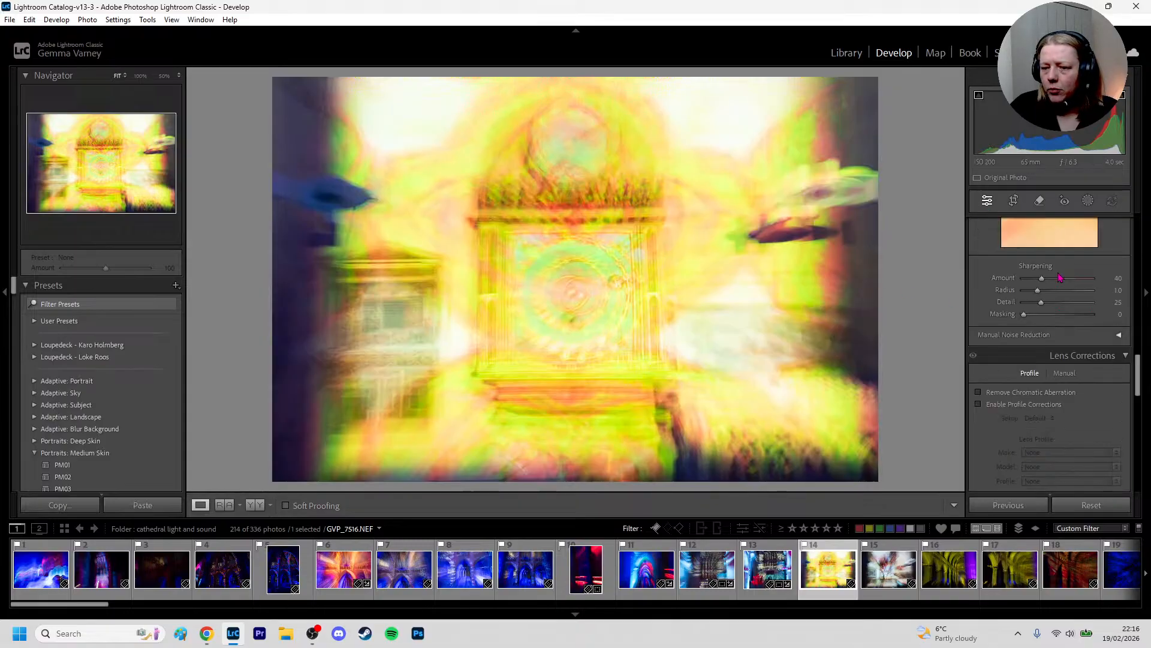
{"action": "left_click_drag", "start_coordinate": [1058, 382], "coordinate": [921, 388]}
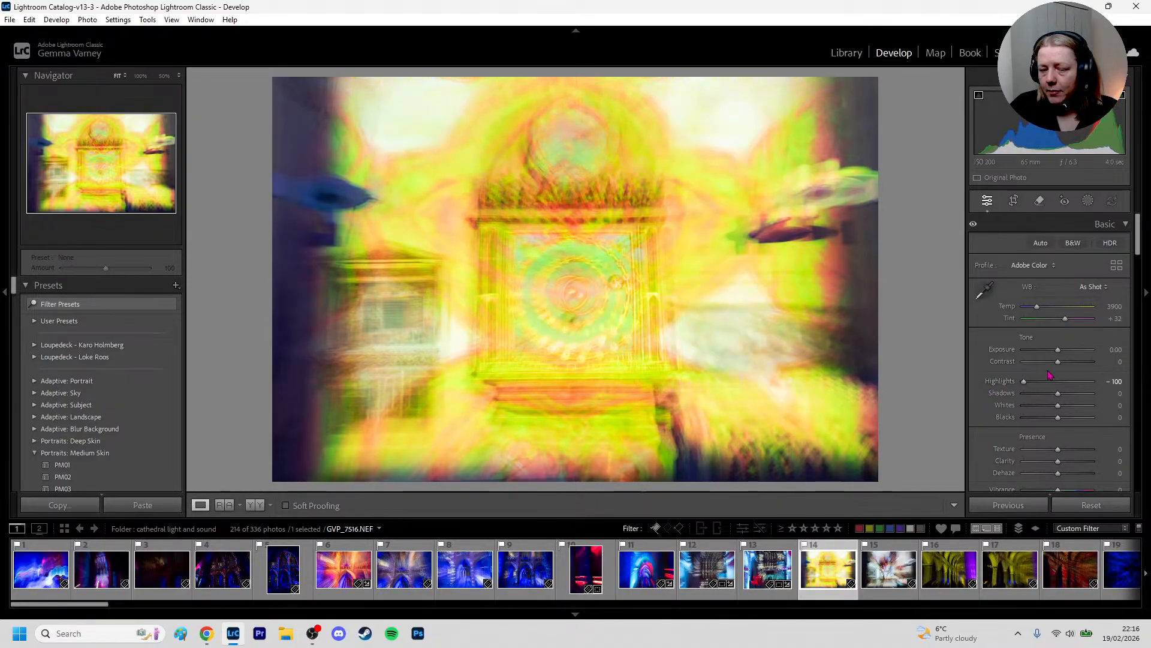
{"action": "left_click_drag", "start_coordinate": [1027, 389], "coordinate": [968, 391]}
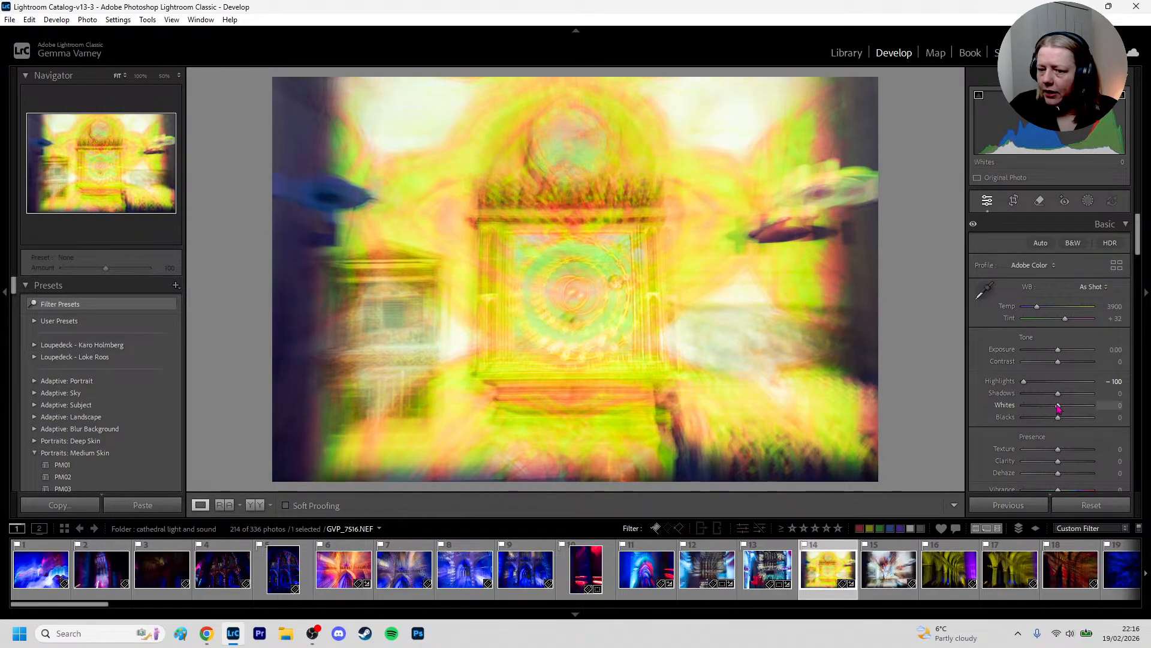
Reduce the yellow photo's Vibrance to -9
{"action": "scroll", "coordinate": [1053, 396], "scroll_direction": "down", "scroll_amount": 3}
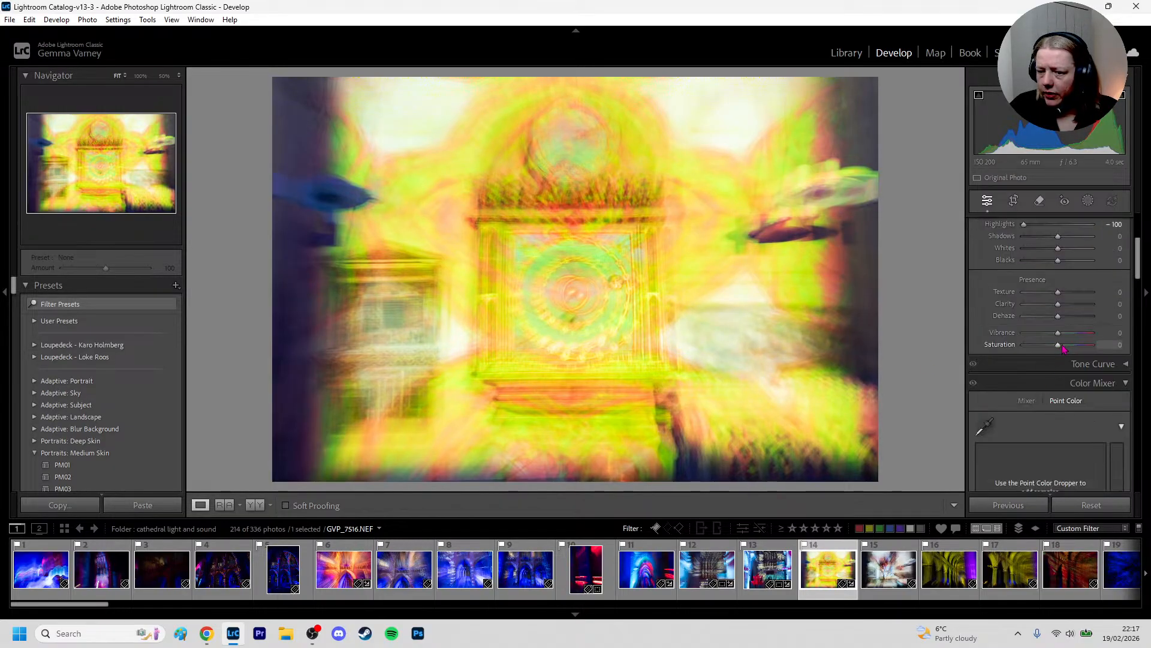
{"action": "left_click_drag", "start_coordinate": [1058, 351], "coordinate": [1058, 352]}
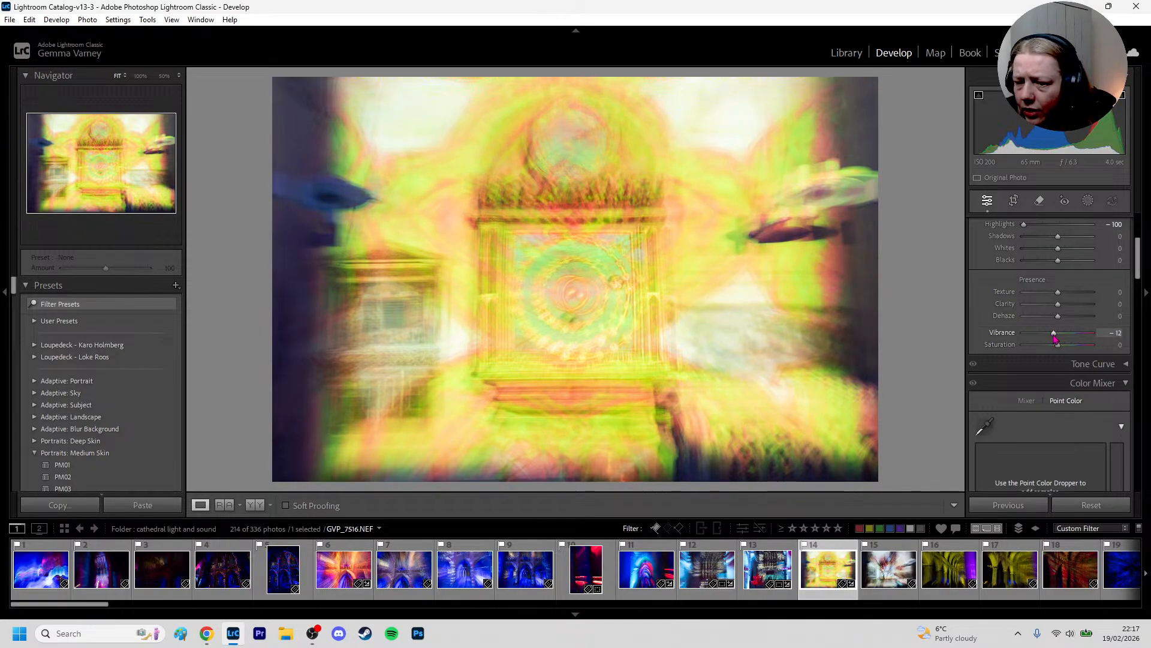
{"action": "left_click_drag", "start_coordinate": [1055, 338], "coordinate": [1059, 338]}
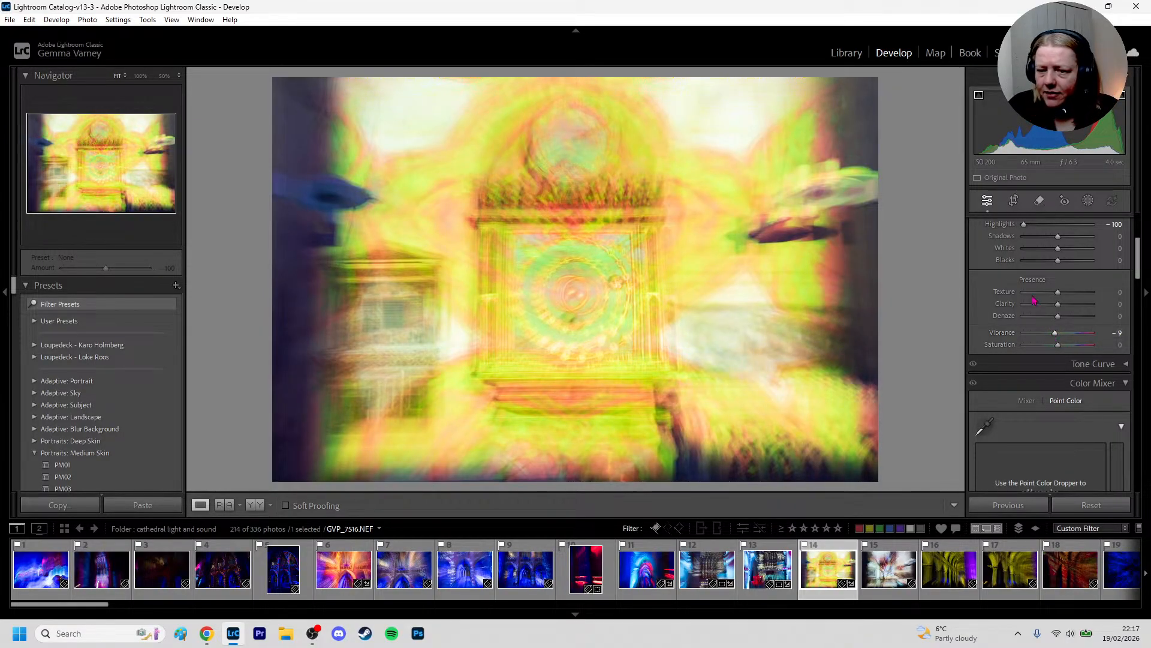
Straighten the photo by 0.59 and crop it to a 4 x 5 / 8 x 10 aspect, shifting the frame towards the photo's left edge
{"action": "left_click", "coordinate": [1014, 203]}
{"action": "left_click_drag", "start_coordinate": [915, 323], "coordinate": [903, 326]}
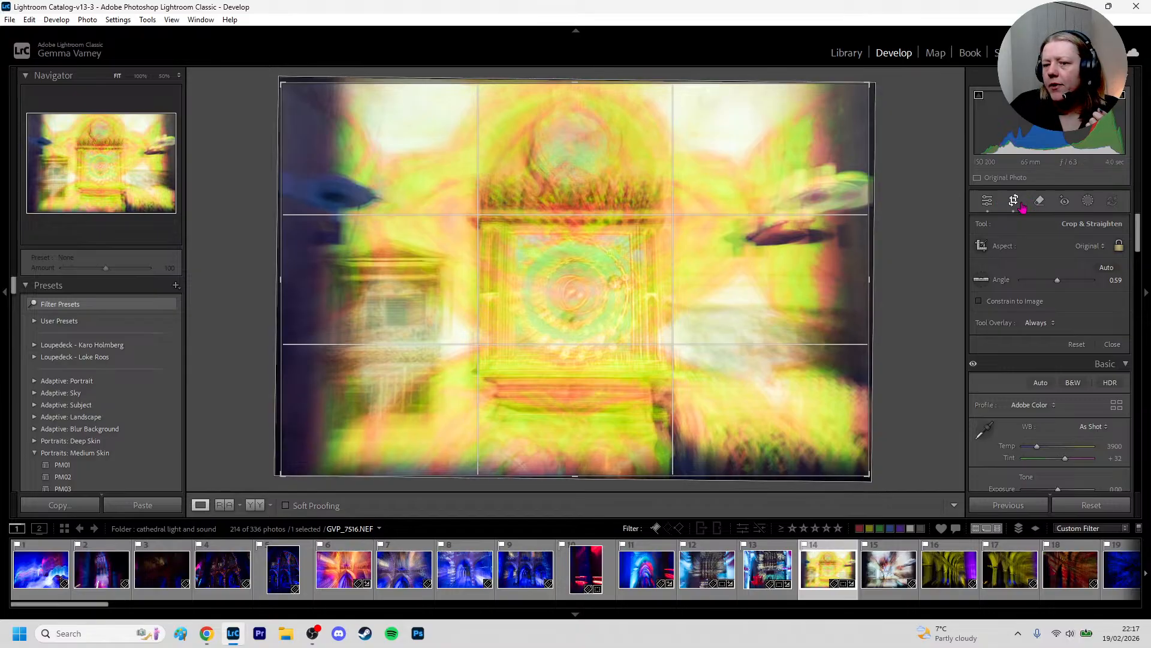
{"action": "left_click", "coordinate": [1079, 247]}
{"action": "left_click", "coordinate": [1065, 323]}
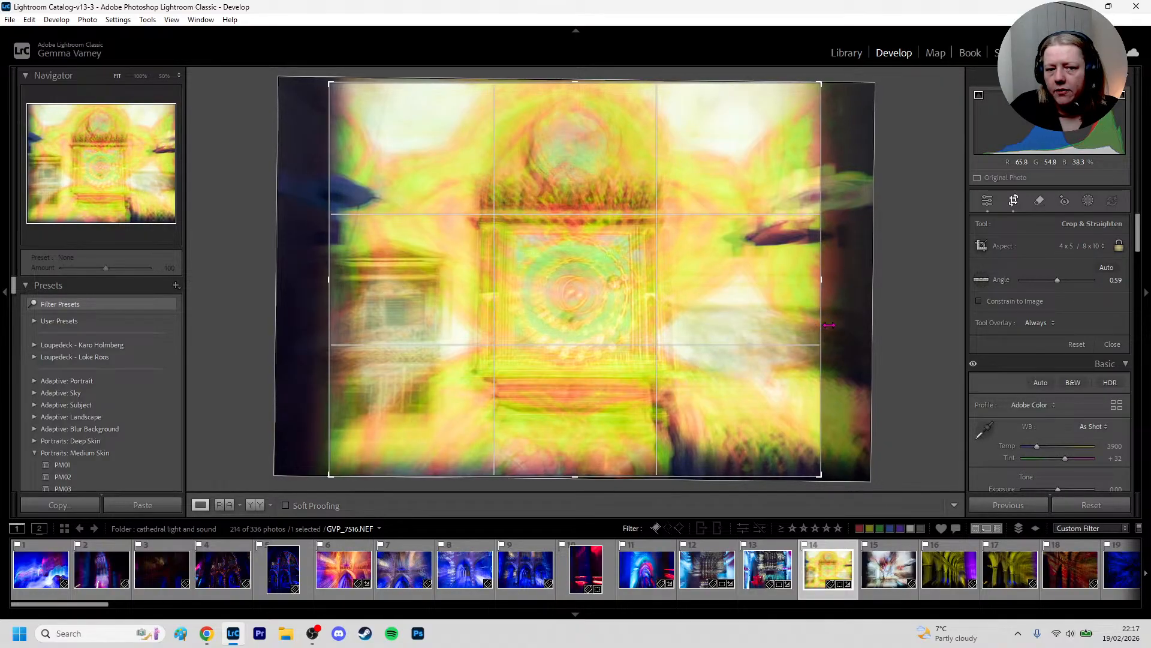
{"action": "mouse_move", "coordinate": [730, 332]}
{"action": "left_mouse_down"}
{"action": "mouse_move", "coordinate": [720, 337]}
{"action": "mouse_move", "coordinate": [740, 335]}
{"action": "mouse_move", "coordinate": [709, 337]}
{"action": "mouse_move", "coordinate": [748, 329]}
{"action": "left_mouse_up"}
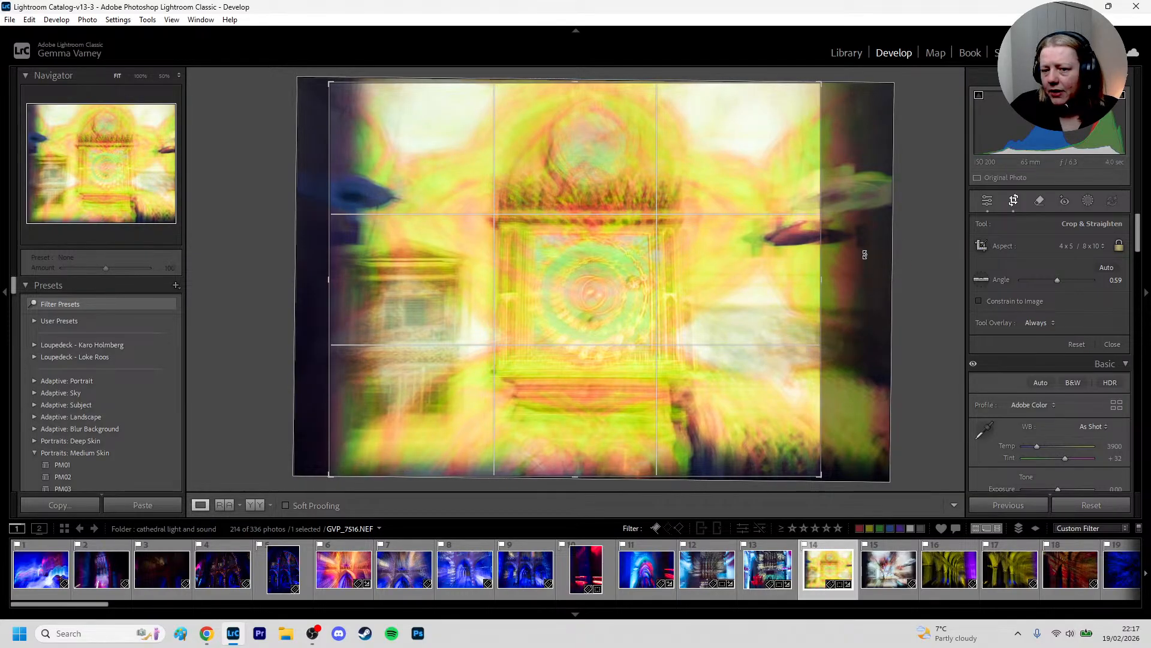
Change the yellow photo's crop to a 5 x 7 aspect, enlarge it to nearly the full image height and centre the altar horizontally
{"action": "left_click", "coordinate": [1074, 254]}
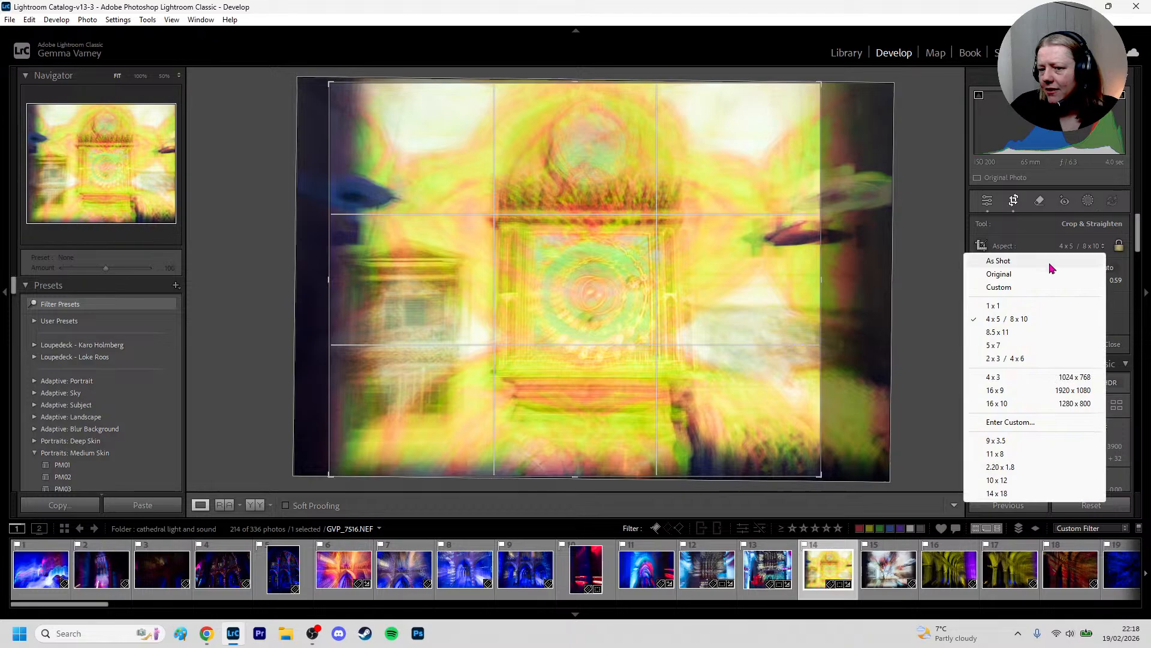
{"action": "left_click", "coordinate": [995, 345]}
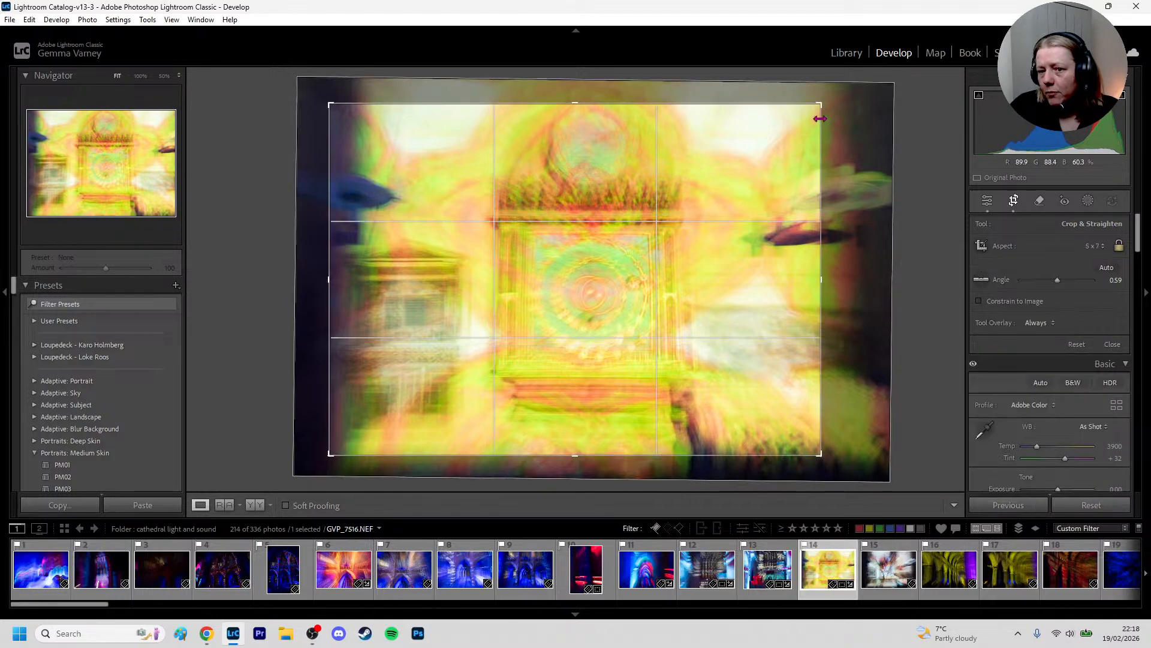
{"action": "left_click_drag", "start_coordinate": [819, 118], "coordinate": [849, 98]}
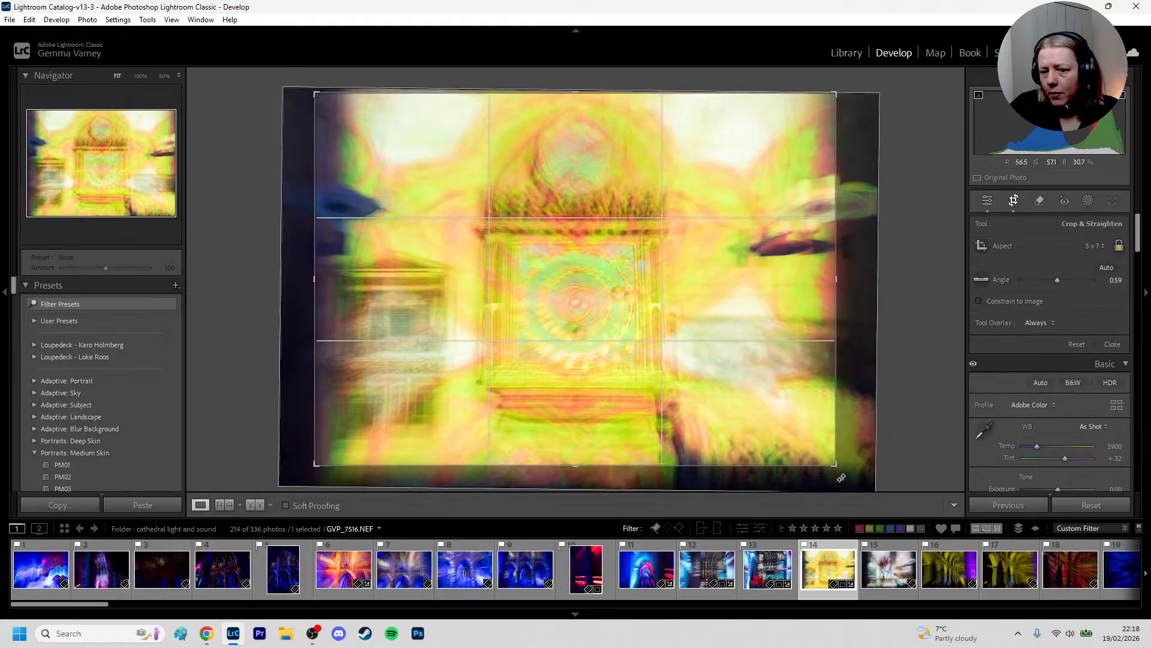
{"action": "left_click_drag", "start_coordinate": [316, 464], "coordinate": [287, 484]}
{"action": "left_click_drag", "start_coordinate": [530, 402], "coordinate": [555, 402]}
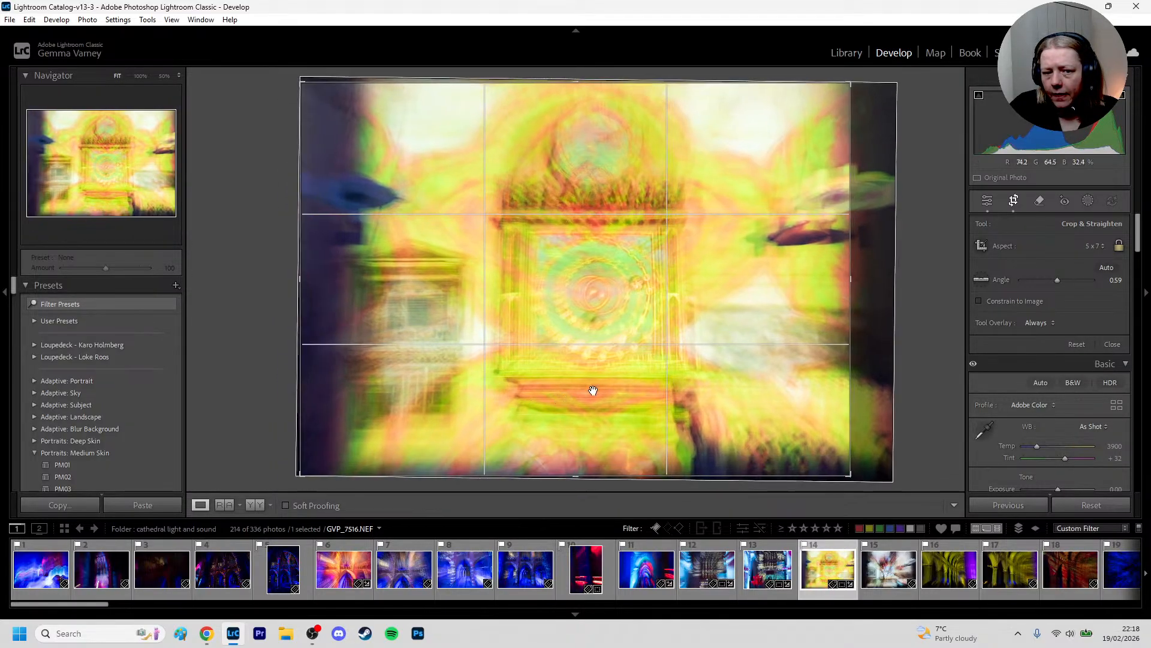
{"action": "left_click_drag", "start_coordinate": [802, 355], "coordinate": [783, 356]}
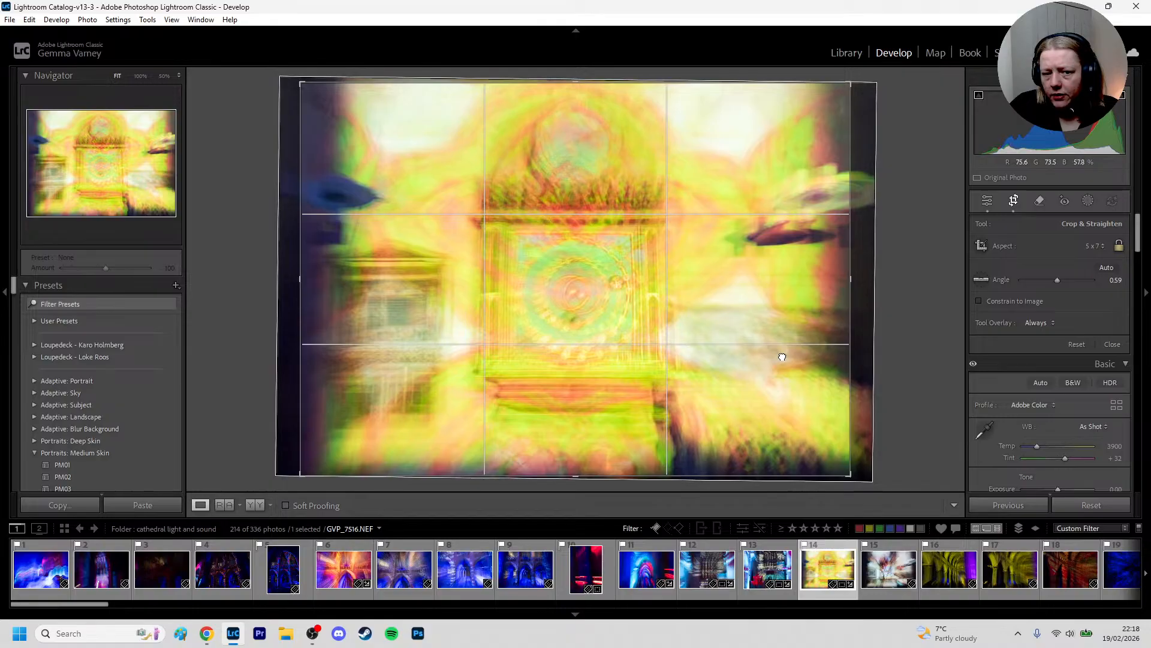
{"action": "key", "text": "d"}
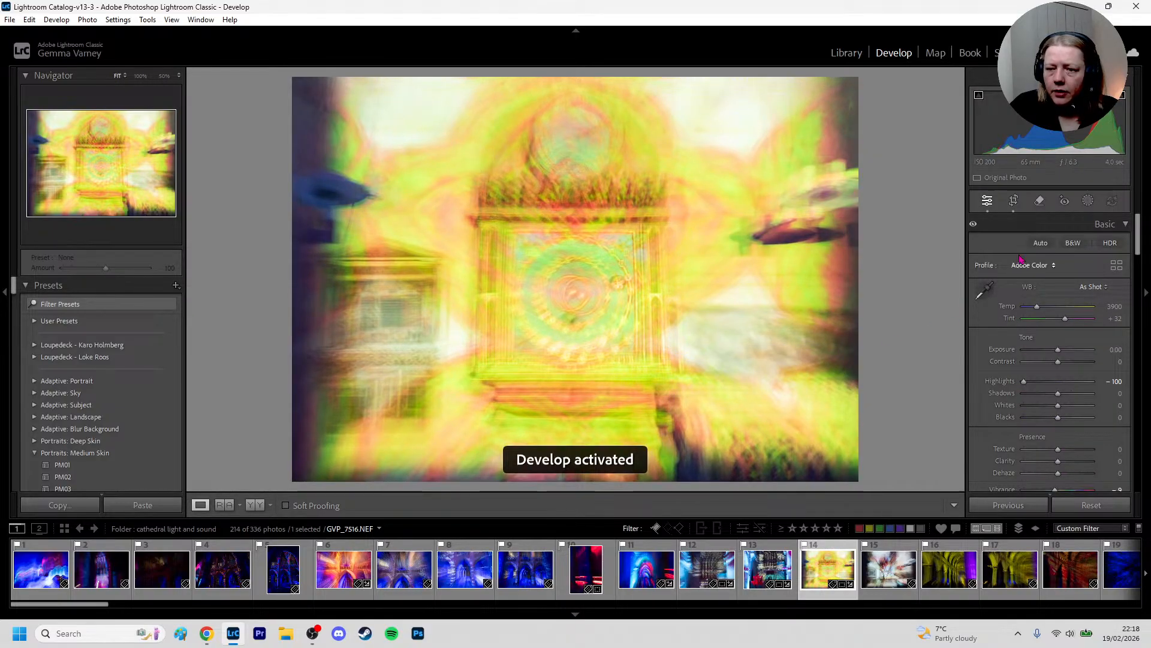
{"action": "left_click", "coordinate": [1013, 203]}
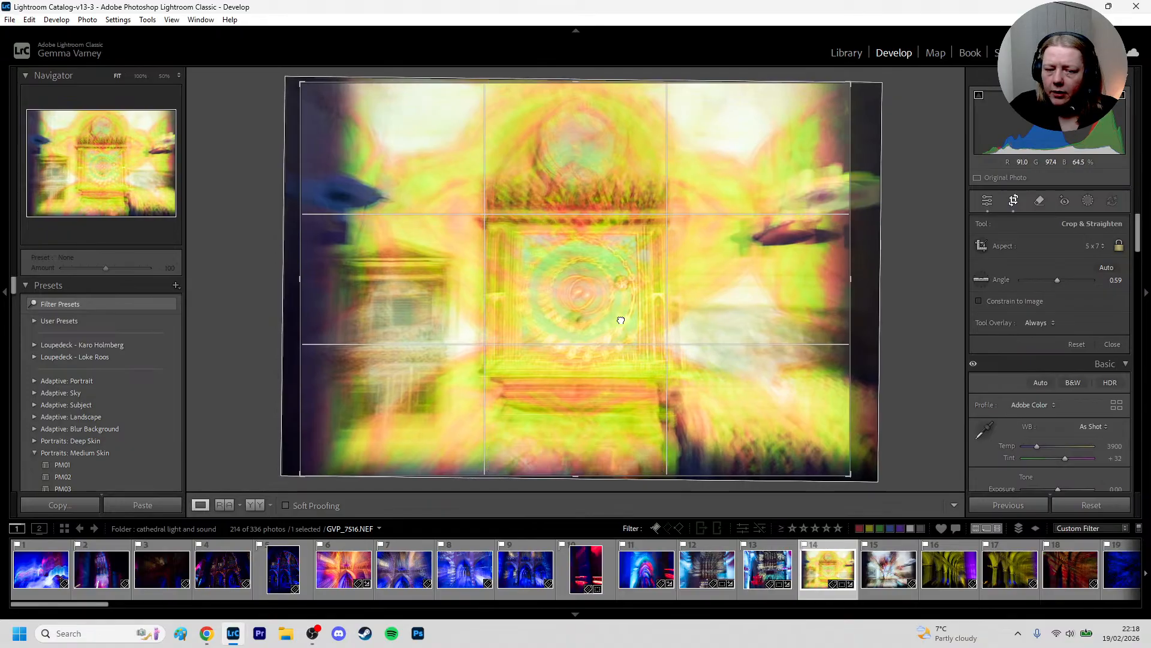
{"action": "key", "text": "d"}
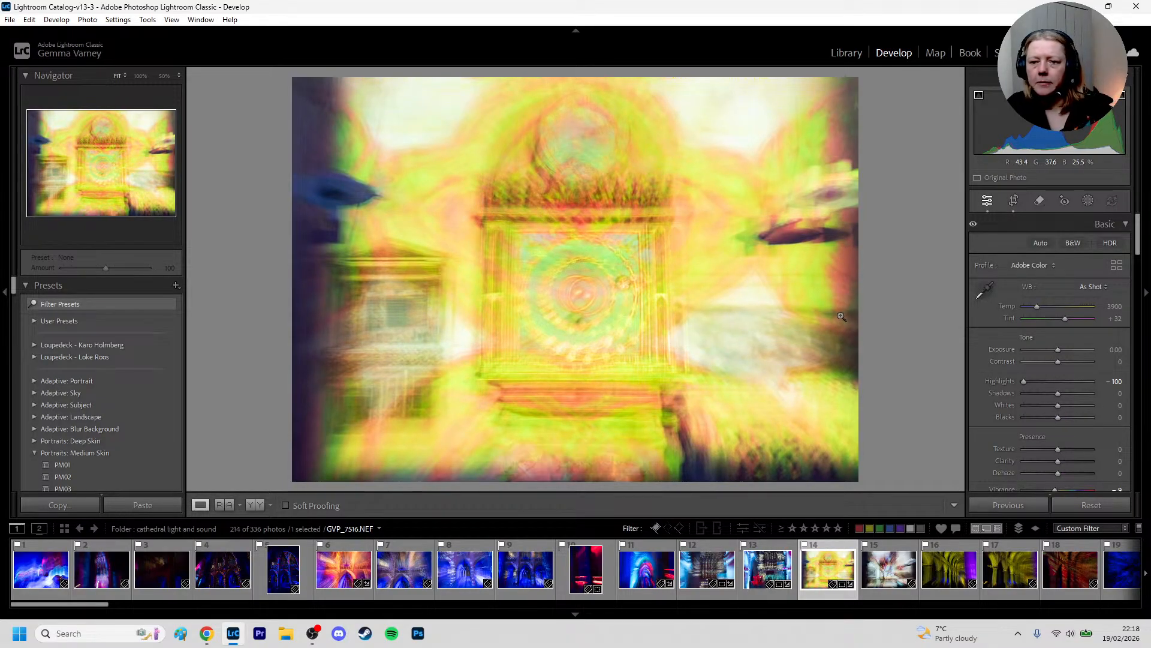
Add a linear gradient mask inward from the photo's right edge and set its Shadows to 100
{"action": "key", "text": "shift+w"}
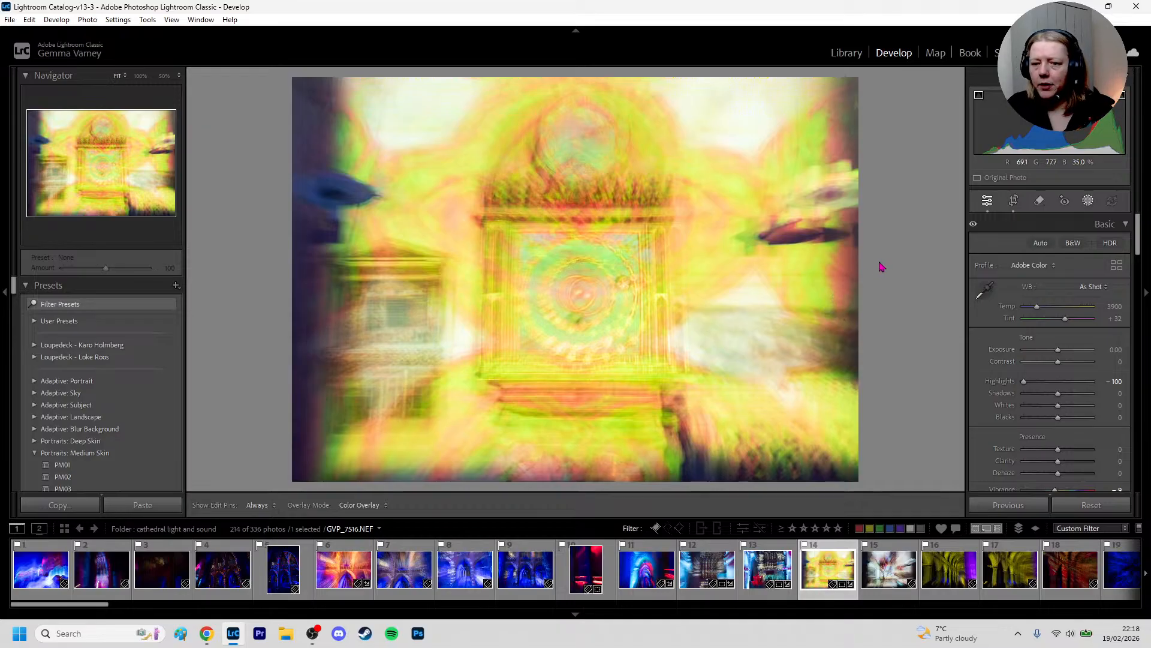
{"action": "key", "text": "m"}
{"action": "left_click_drag", "start_coordinate": [871, 270], "coordinate": [773, 274]}
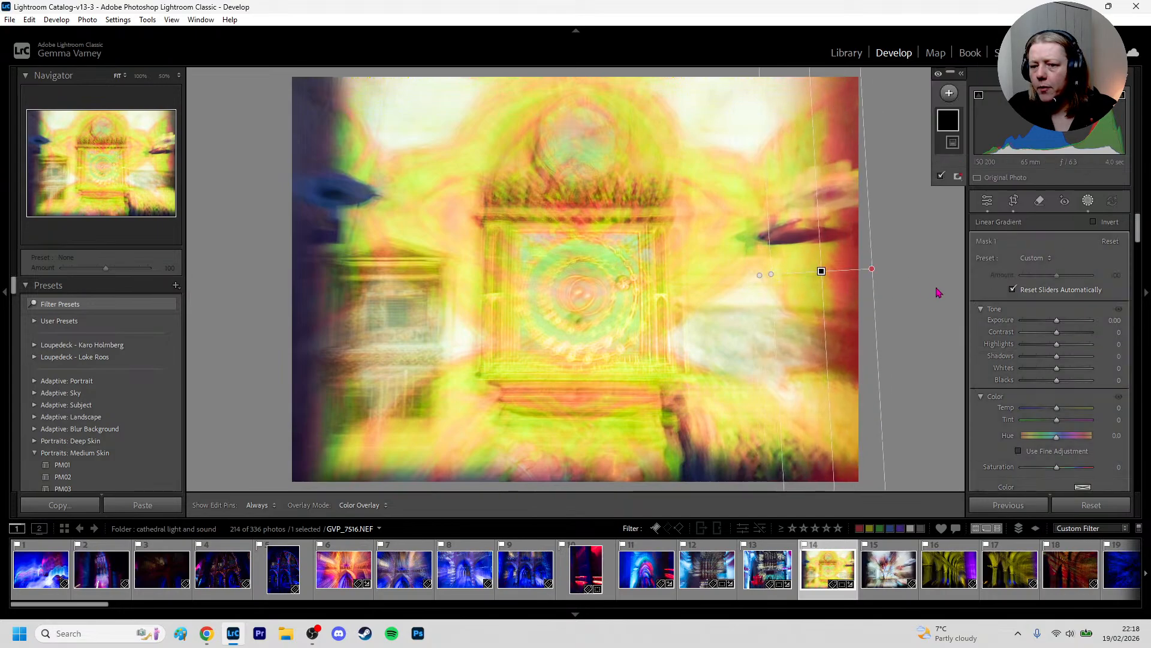
{"action": "left_click_drag", "start_coordinate": [1056, 359], "coordinate": [1100, 353]}
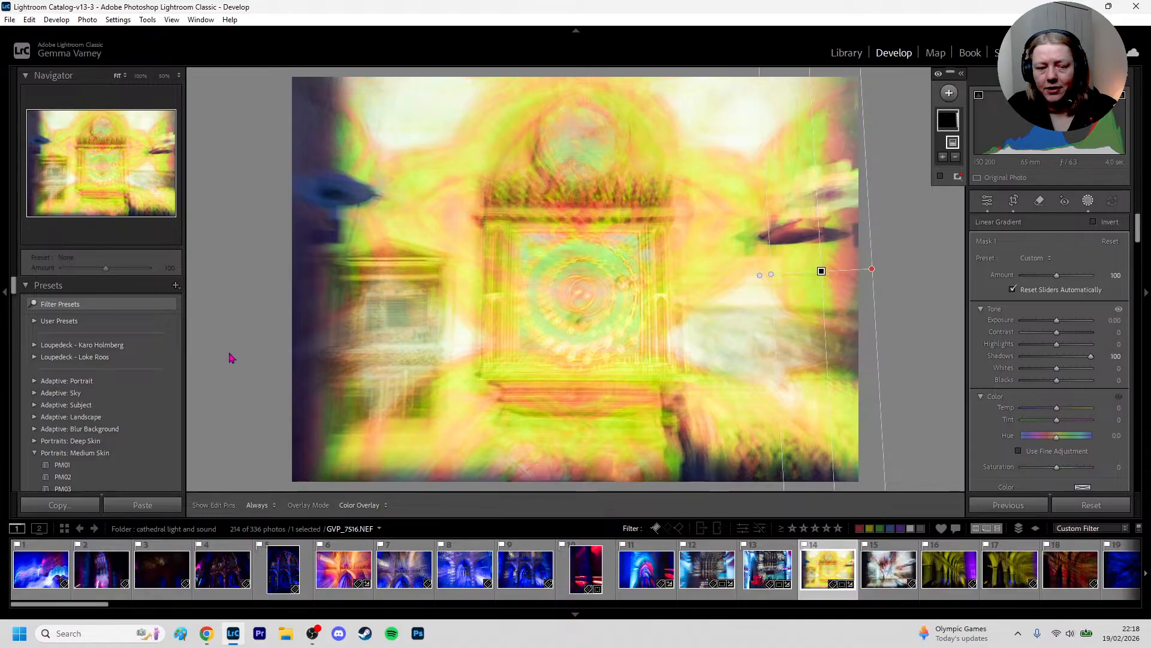
Add a second linear gradient mask inward from the photo's left edge and set its Shadows to 100
{"action": "key", "text": "m"}
{"action": "left_click_drag", "start_coordinate": [282, 276], "coordinate": [440, 278]}
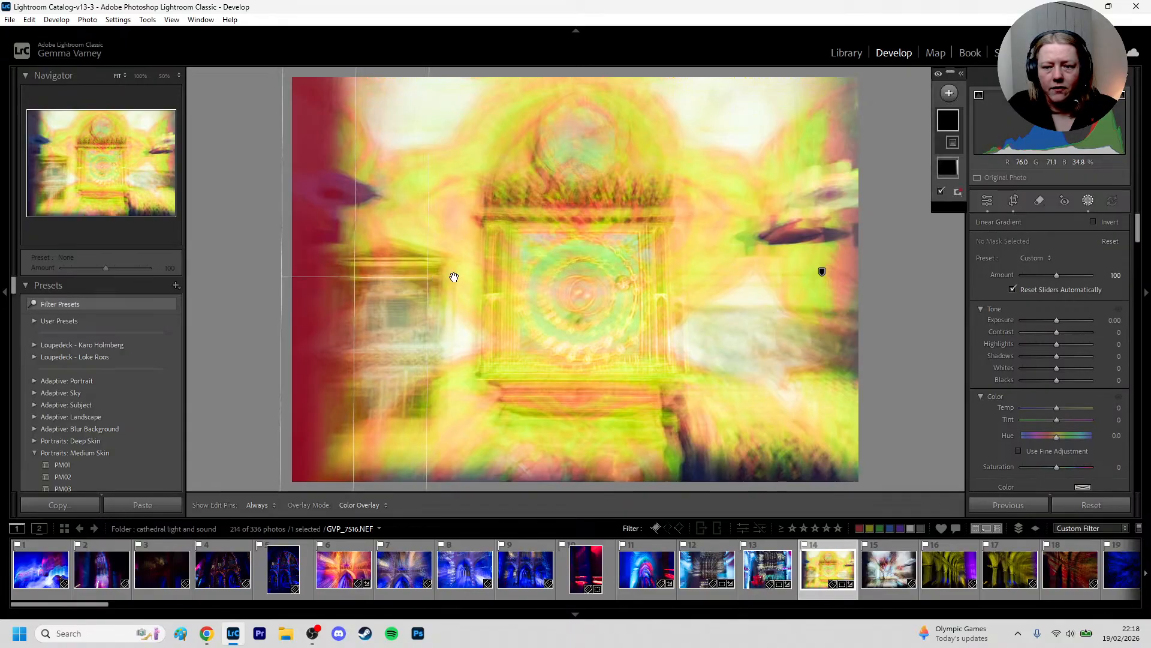
{"action": "left_click_drag", "start_coordinate": [1061, 358], "coordinate": [1101, 357]}
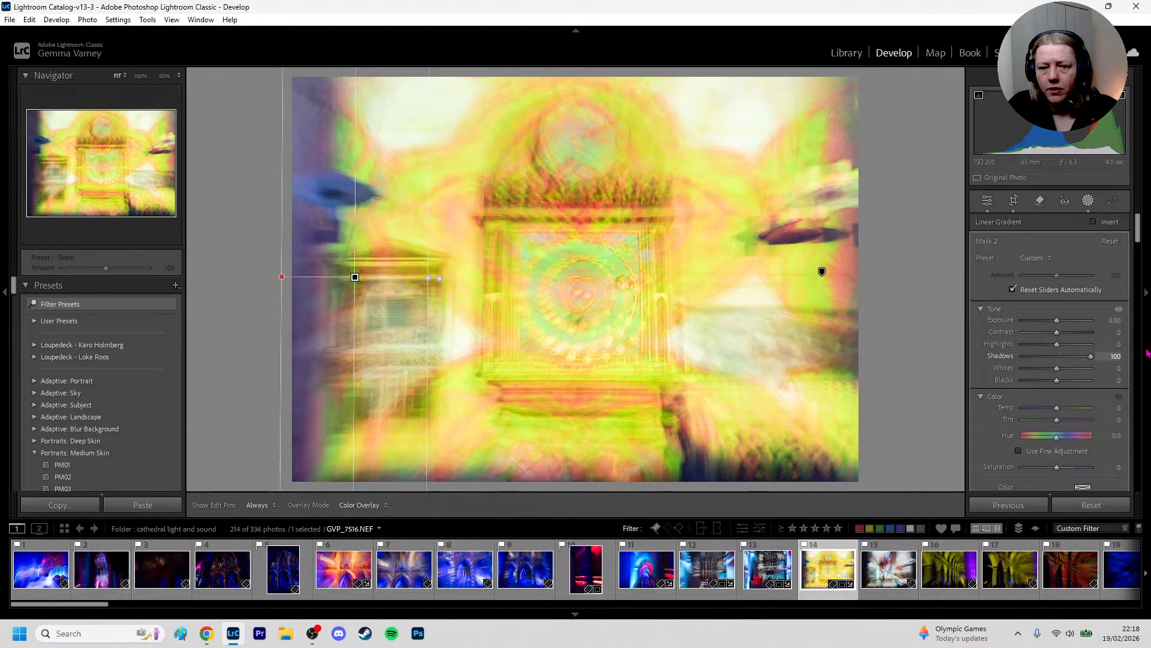
Add a slightly tilted linear gradient mask up from the photo's bottom edge with Shadows 100 and Exposure 0.42
{"action": "key", "text": "m"}
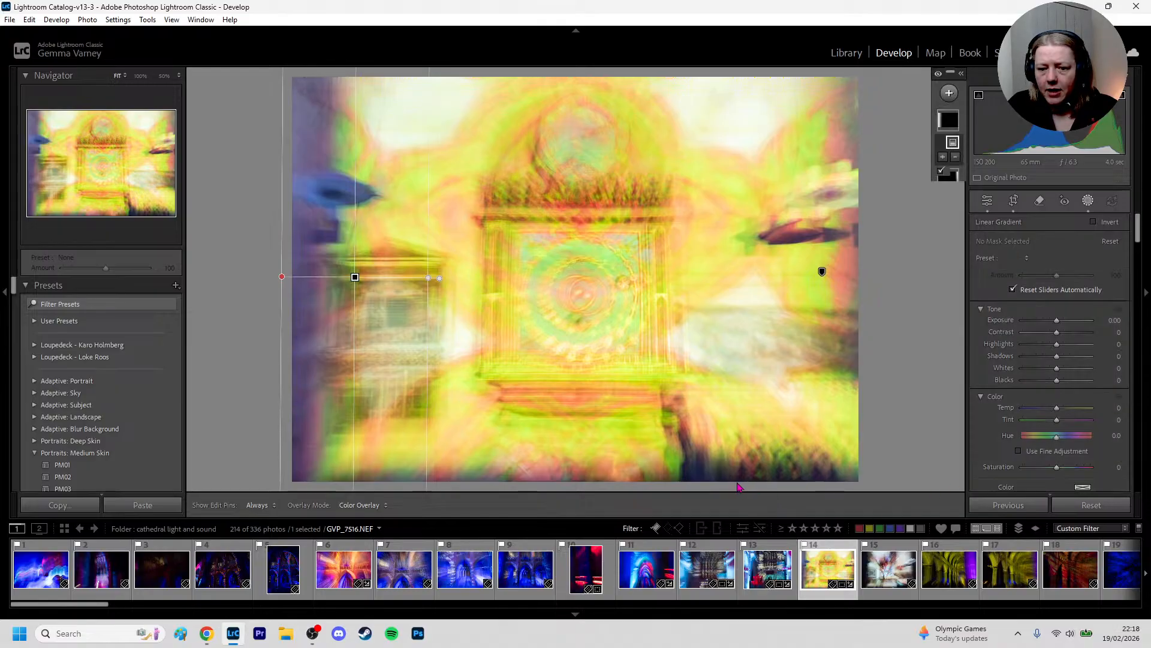
{"action": "left_click_drag", "start_coordinate": [733, 481], "coordinate": [719, 383]}
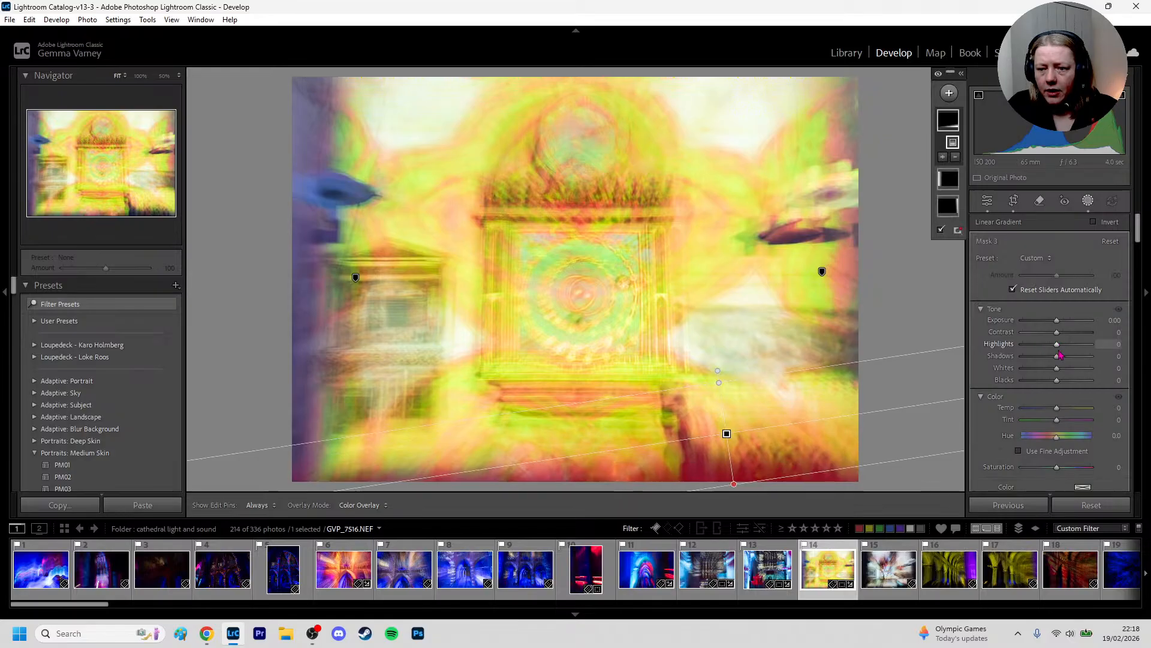
{"action": "left_click_drag", "start_coordinate": [1057, 356], "coordinate": [1105, 362]}
{"action": "left_click_drag", "start_coordinate": [716, 369], "coordinate": [723, 370]}
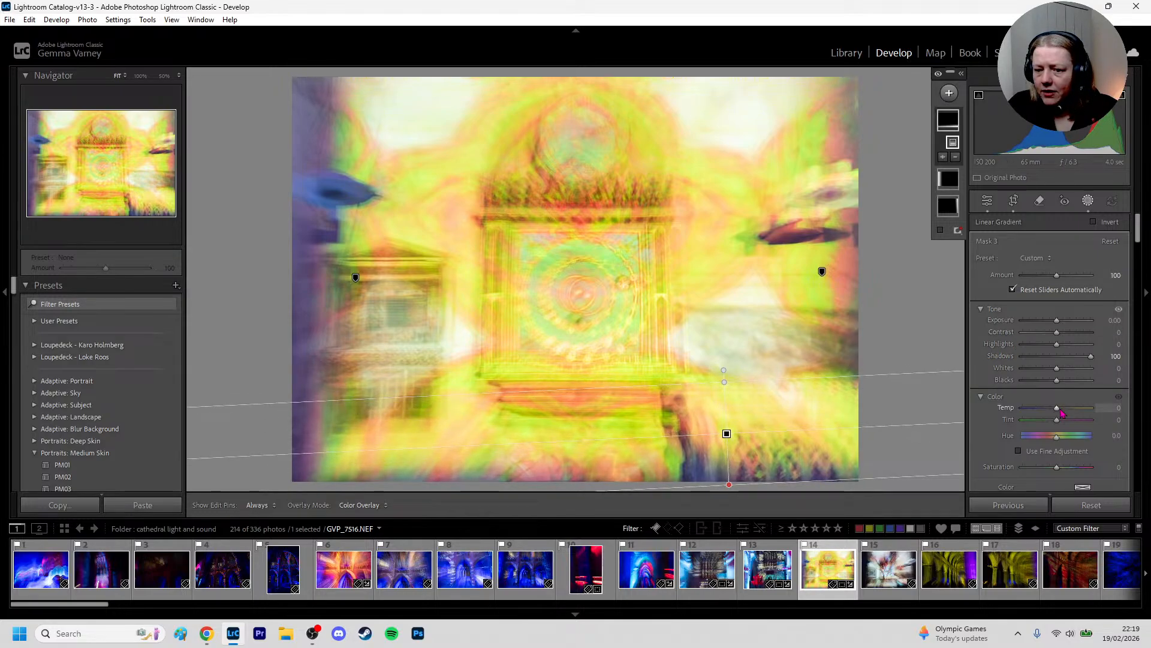
{"action": "scroll", "coordinate": [1062, 414], "scroll_direction": "down", "scroll_amount": 3}
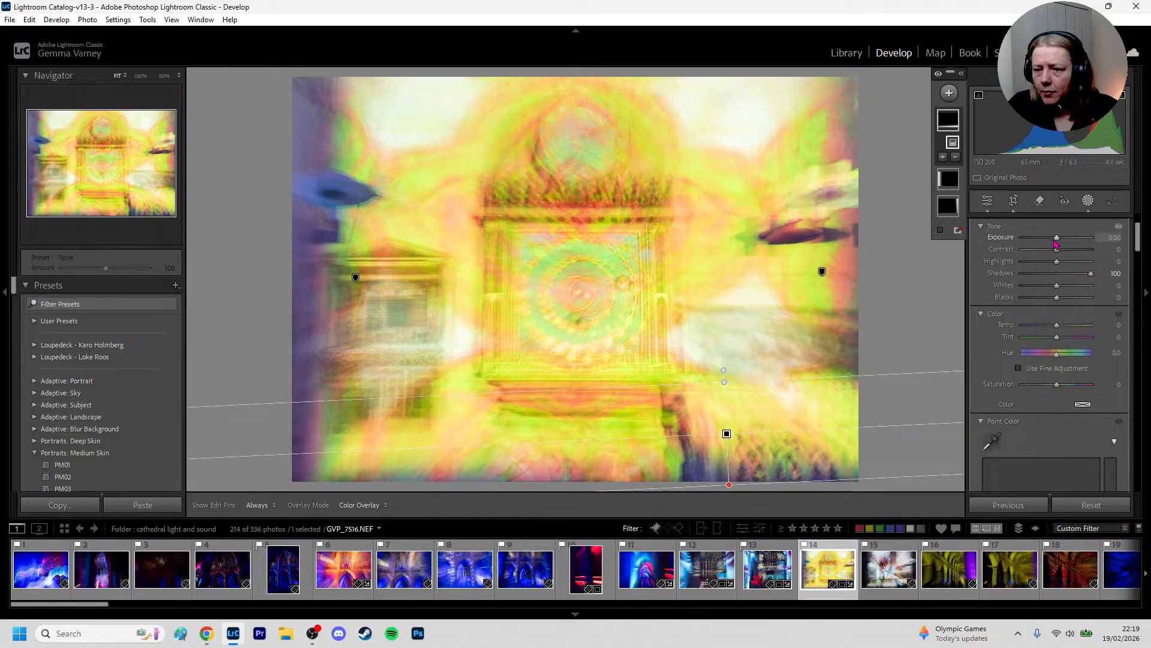
{"action": "left_click_drag", "start_coordinate": [1057, 243], "coordinate": [1060, 241]}
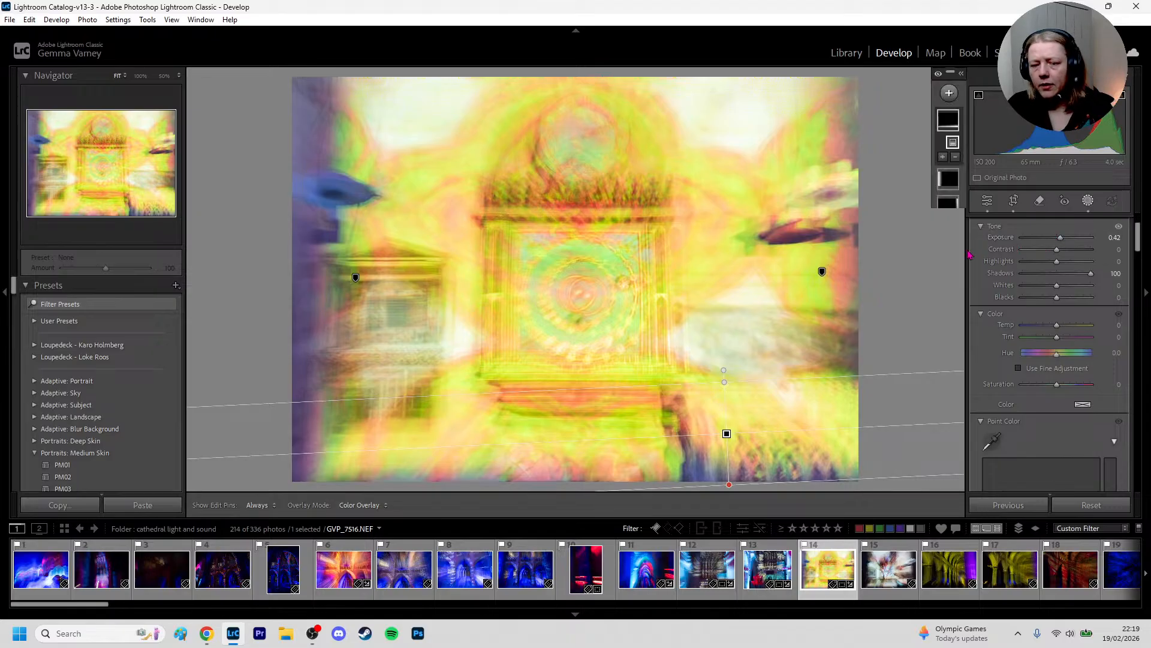
{"action": "key", "text": "d"}
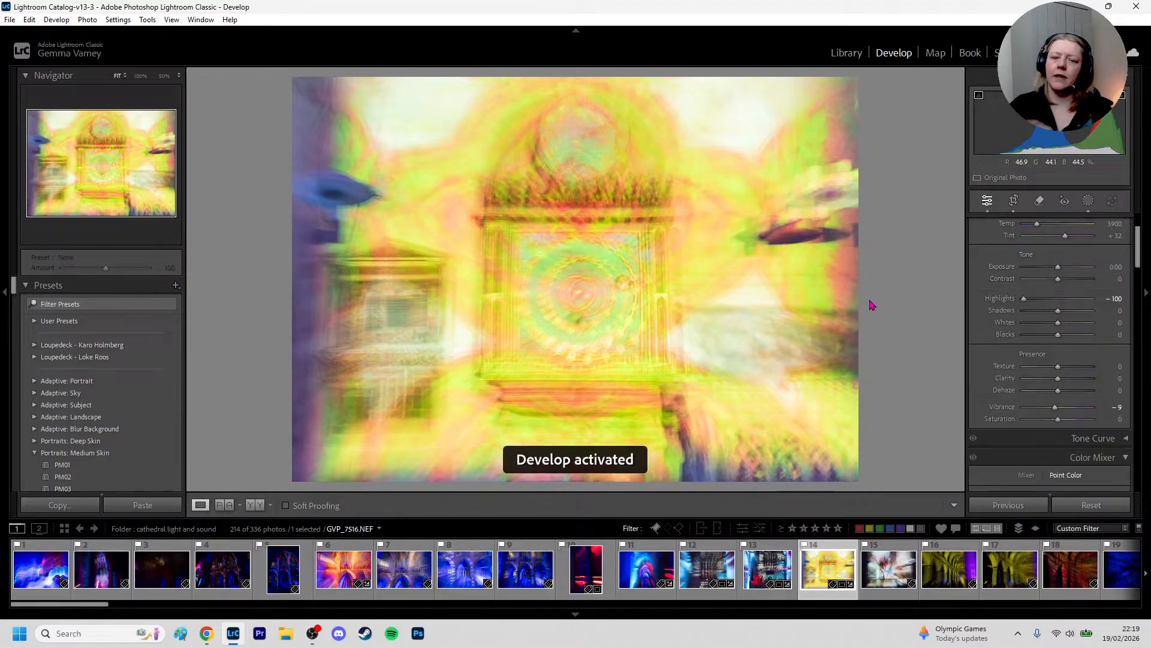
Inspect the yellow photo's detail up close in the central circles, the arch above them and the dark areas along the bottom
{"action": "left_click", "coordinate": [598, 285]}
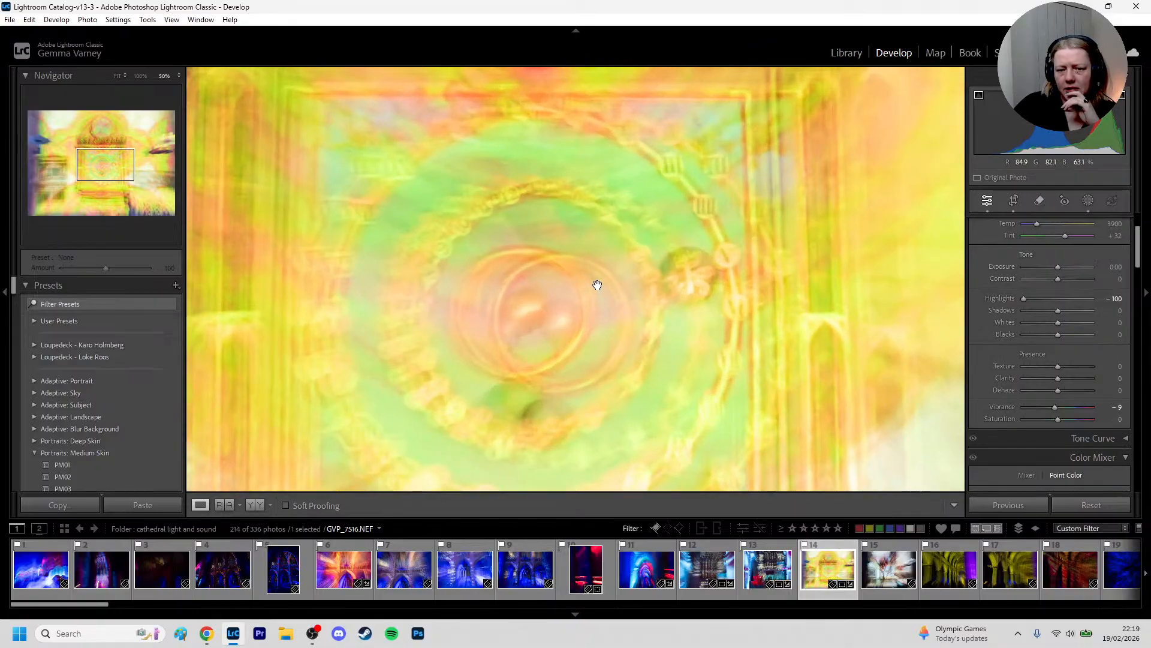
{"action": "left_click", "coordinate": [593, 286]}
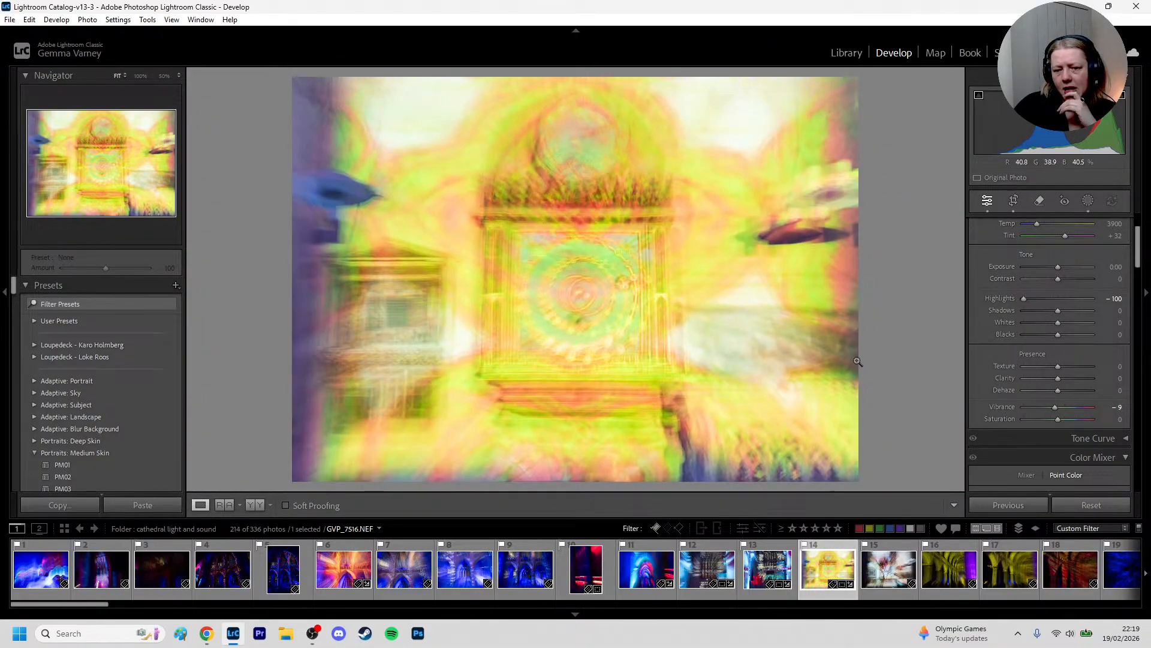
{"action": "left_click", "coordinate": [751, 415]}
{"action": "left_click_drag", "start_coordinate": [585, 270], "coordinate": [522, 407]}
{"action": "left_click_drag", "start_coordinate": [655, 257], "coordinate": [454, 415]}
{"action": "left_click_drag", "start_coordinate": [257, 359], "coordinate": [697, 396]}
{"action": "left_click_drag", "start_coordinate": [426, 401], "coordinate": [487, 556]}
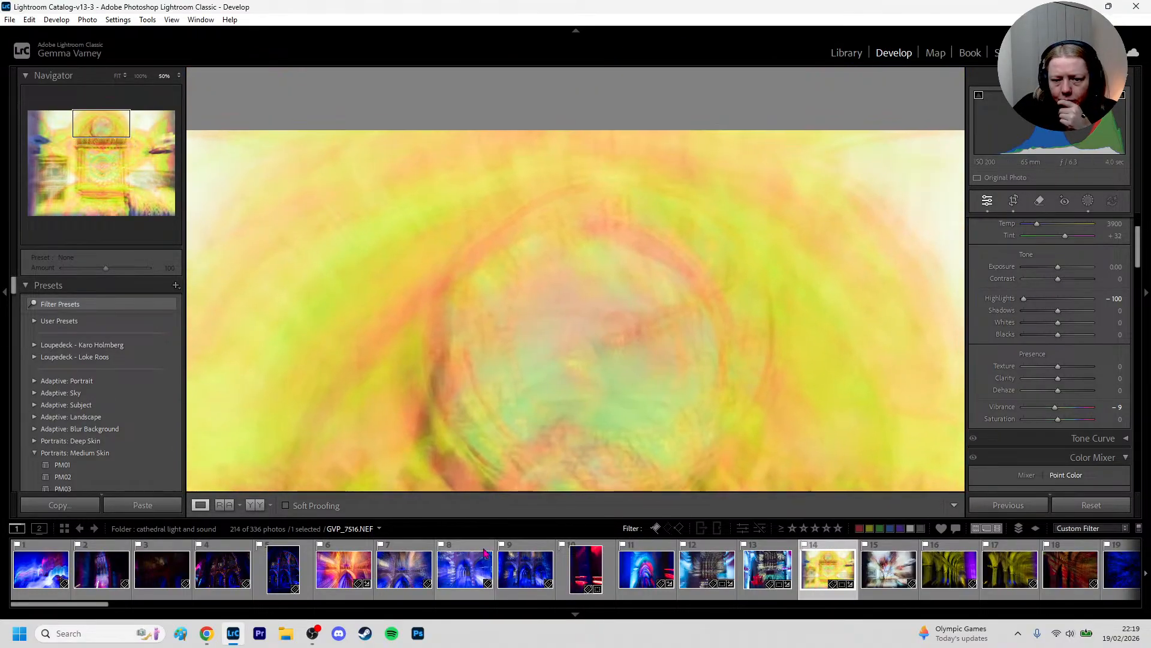
{"action": "left_click_drag", "start_coordinate": [583, 398], "coordinate": [873, 137]}
{"action": "left_click_drag", "start_coordinate": [478, 388], "coordinate": [774, 122]}
{"action": "left_click", "coordinate": [703, 195]}
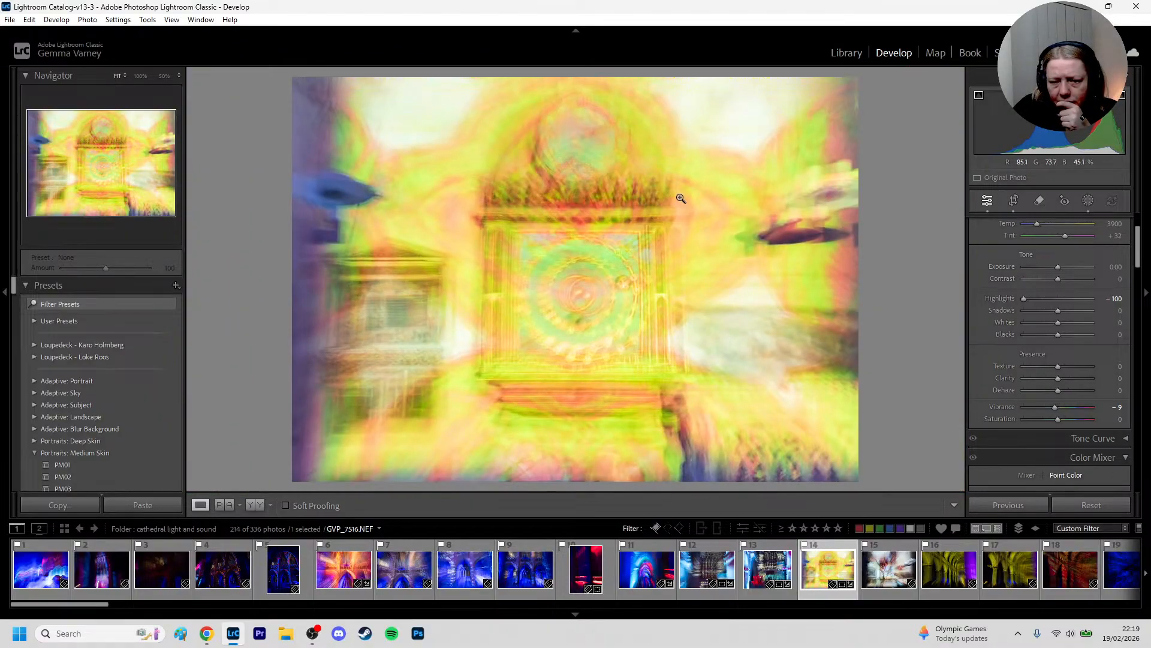
{"action": "left_click", "coordinate": [699, 463]}
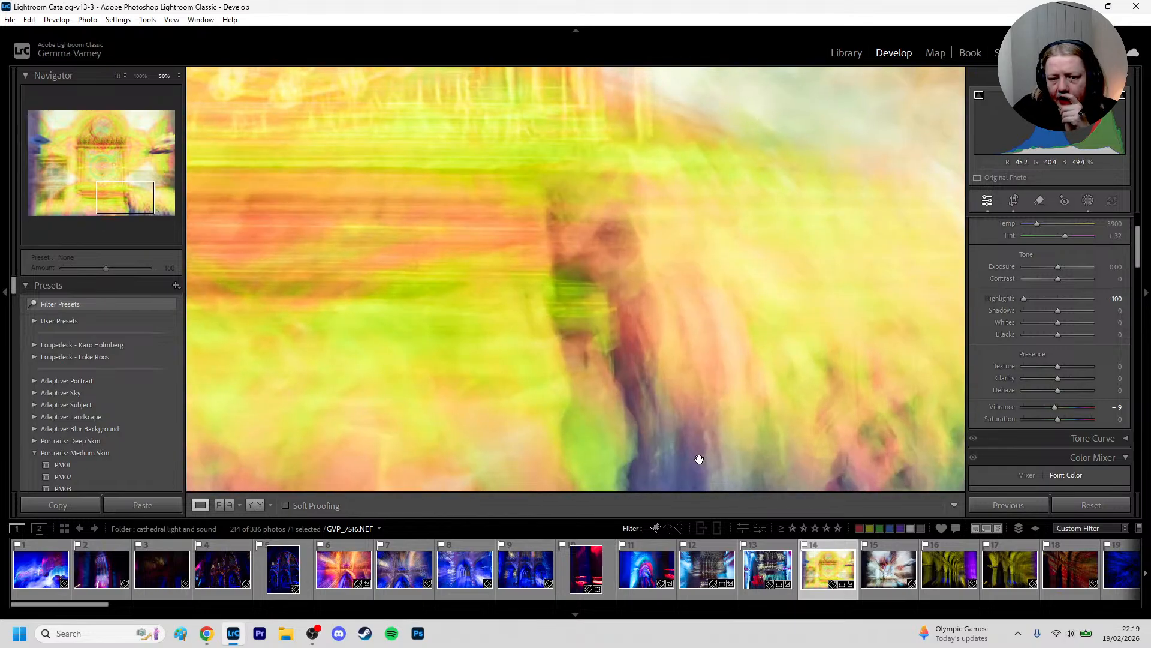
{"action": "left_click_drag", "start_coordinate": [696, 457], "coordinate": [531, 265]}
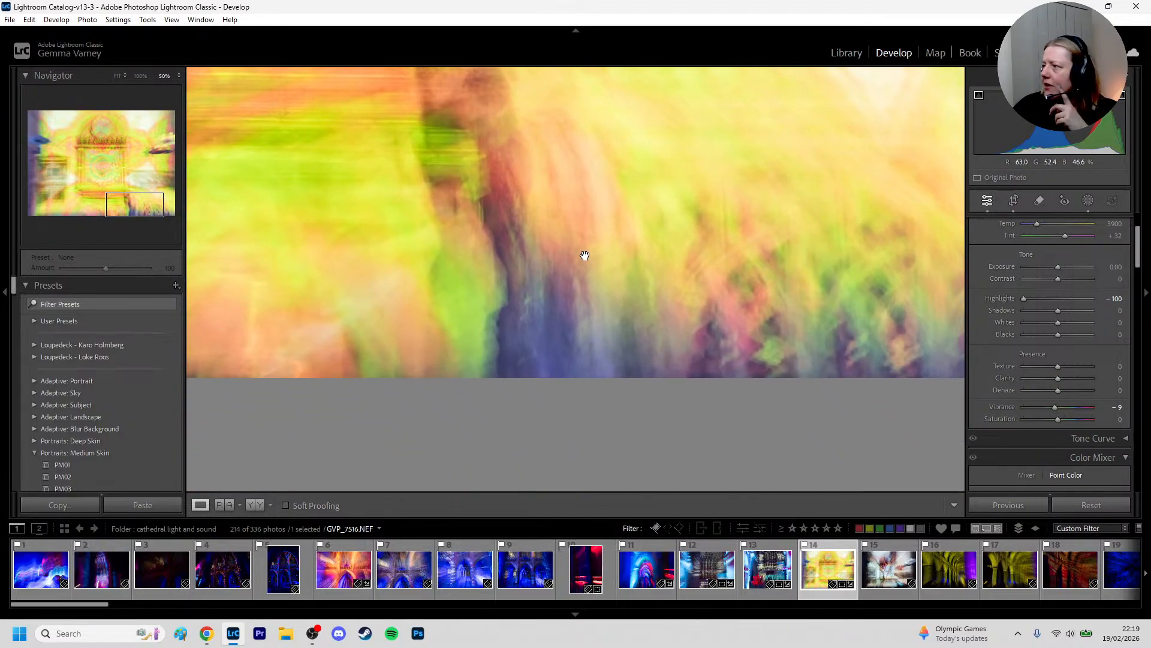
{"action": "left_click_drag", "start_coordinate": [602, 226], "coordinate": [570, 345]}
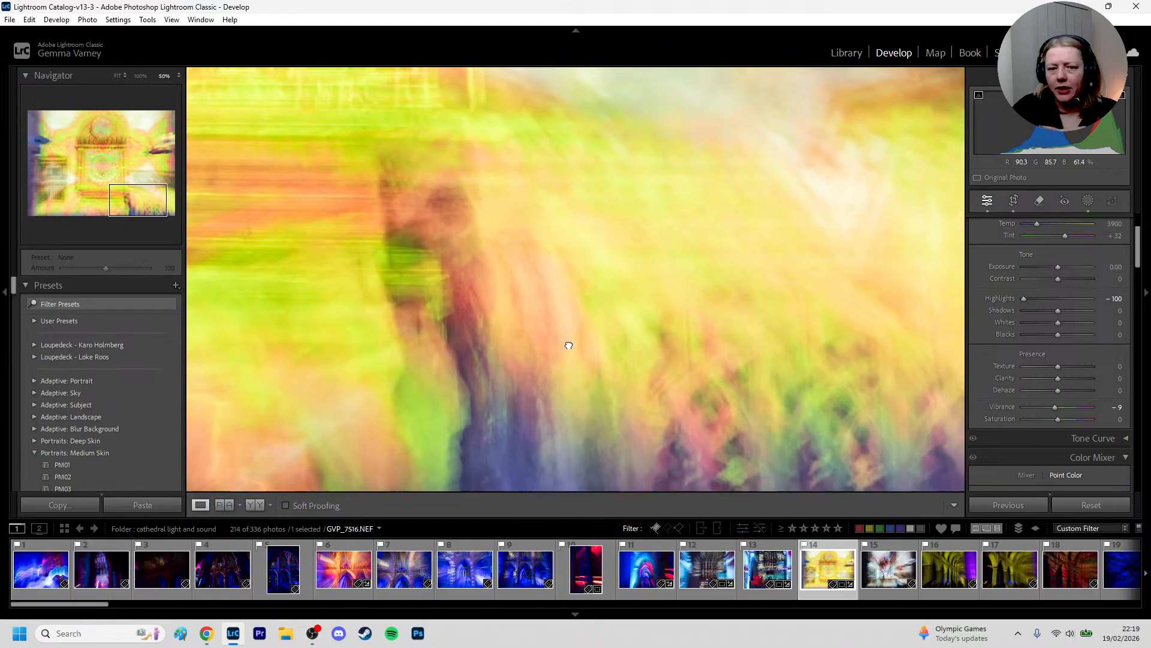
{"action": "left_click", "coordinate": [536, 318]}
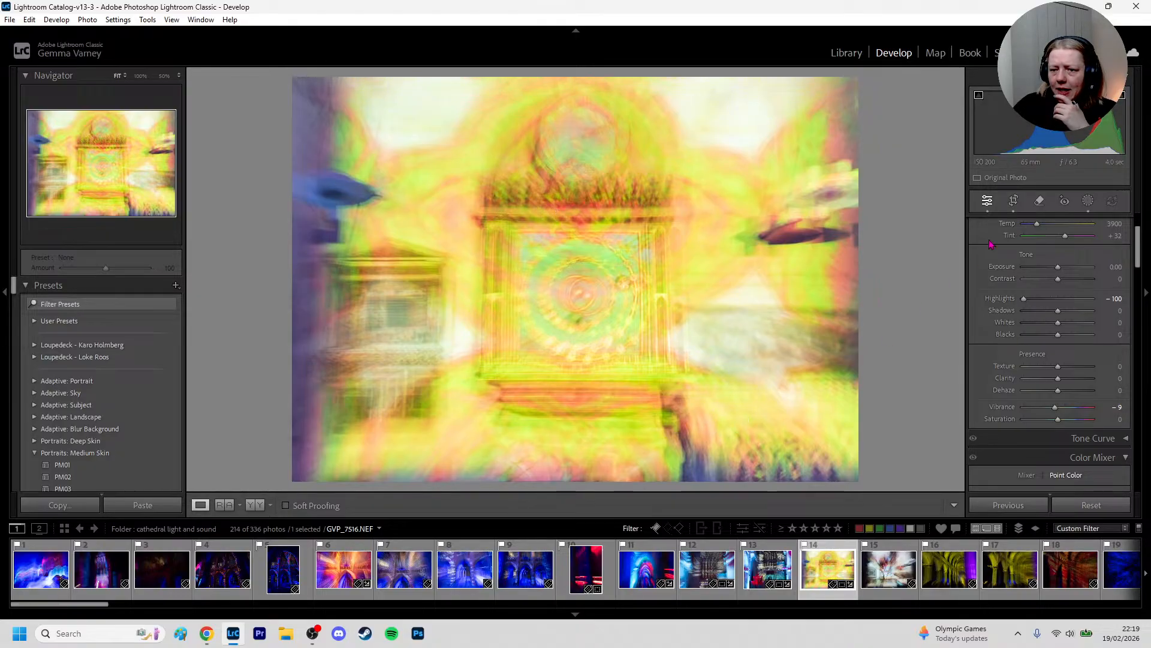
Switch the 5 x 7 crop to portrait orientation around the central altar and nudge its framing
{"action": "left_click", "coordinate": [1014, 202]}
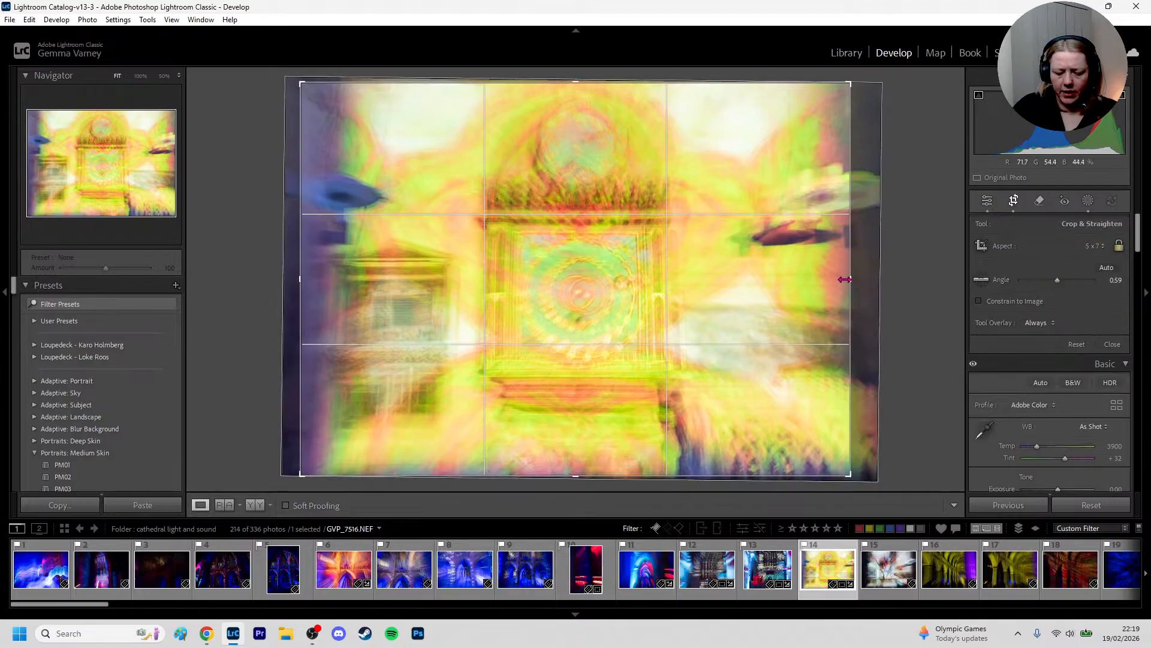
{"action": "key", "text": "x"}
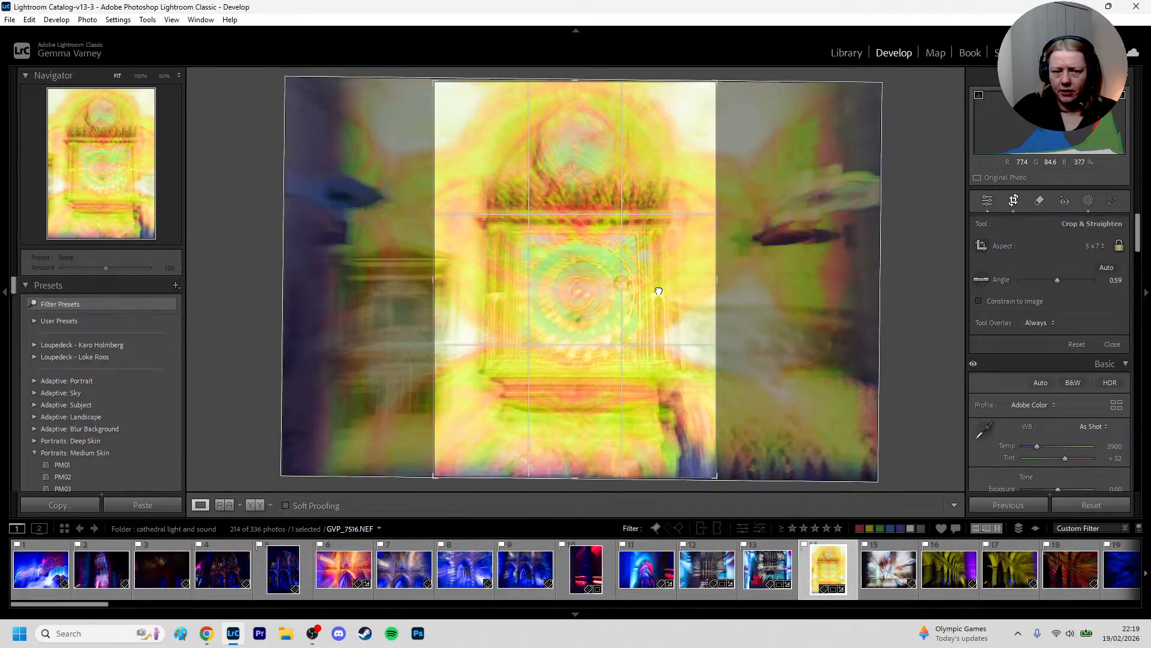
{"action": "mouse_move", "coordinate": [658, 291]}
{"action": "left_mouse_down"}
{"action": "mouse_move", "coordinate": [648, 290]}
{"action": "mouse_move", "coordinate": [660, 283]}
{"action": "left_mouse_up"}
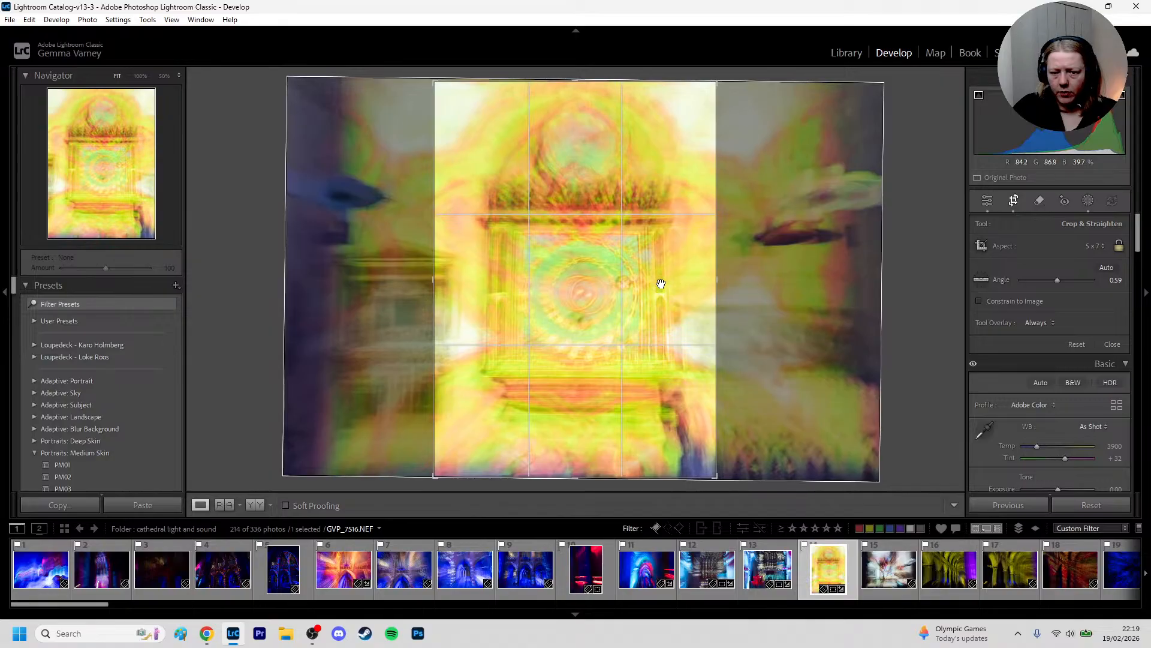
{"action": "key", "text": "d"}
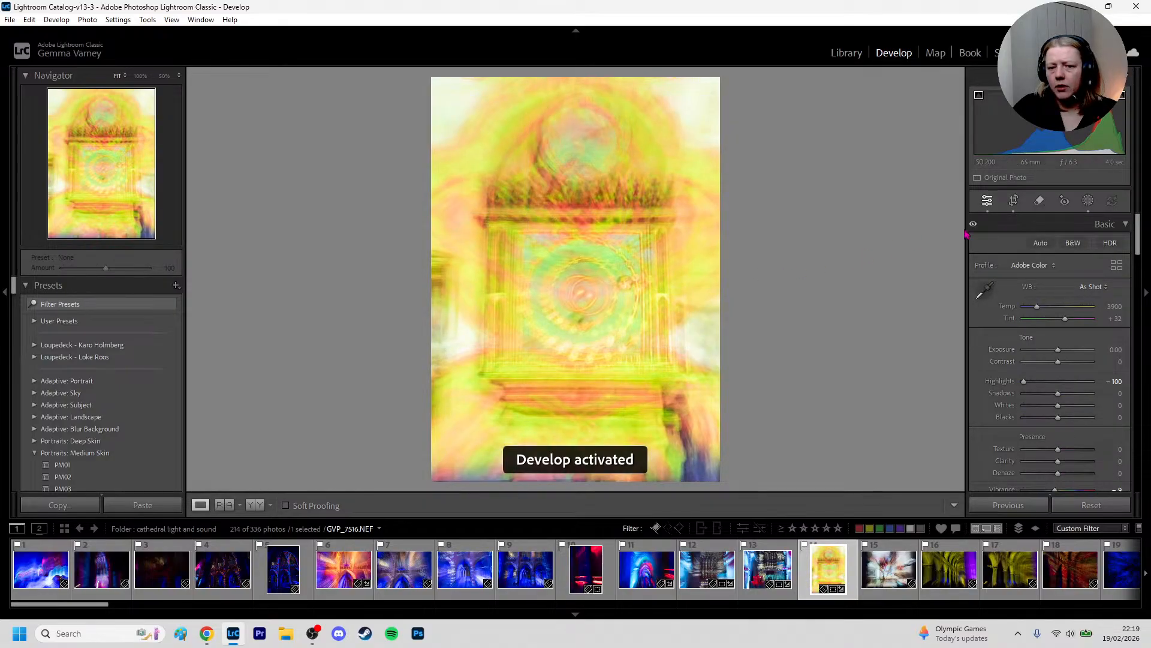
Tighten the portrait crop slightly to trim the photo's bottom edge and recentre it on the altar
{"action": "left_click", "coordinate": [1013, 201]}
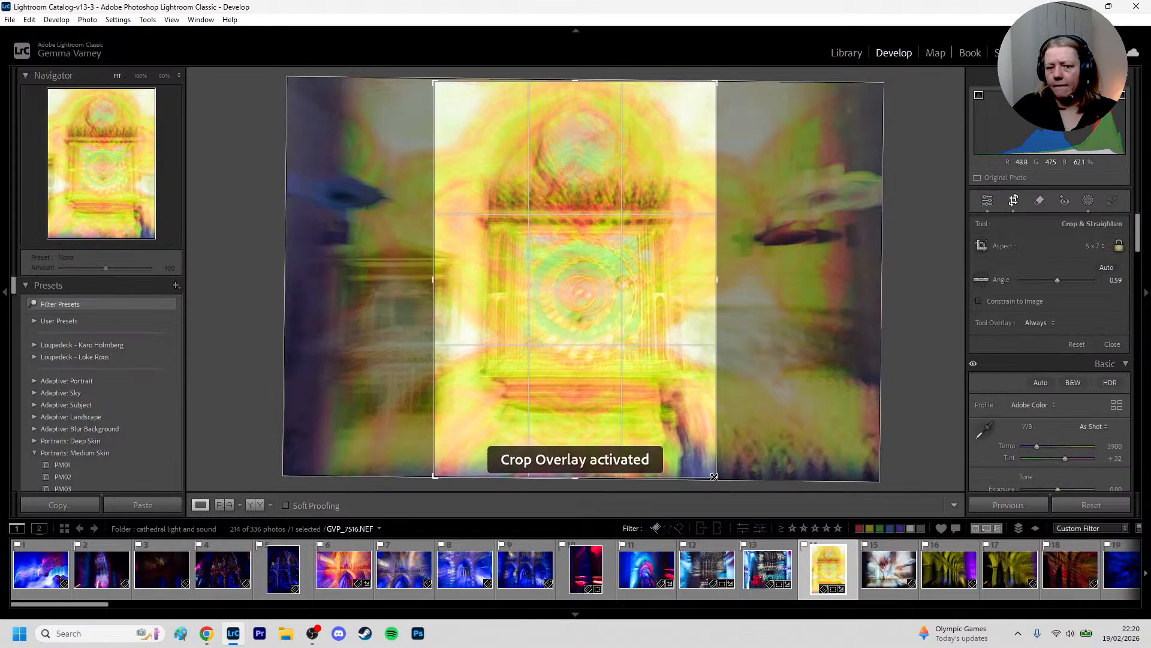
{"action": "left_click_drag", "start_coordinate": [714, 477], "coordinate": [704, 460]}
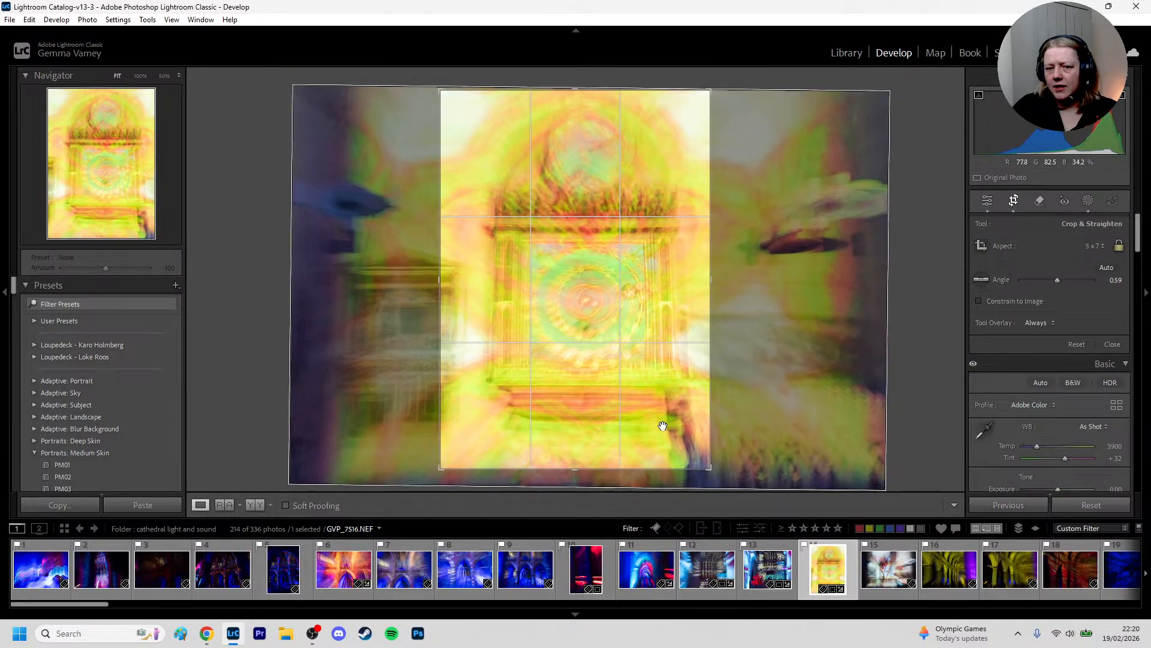
{"action": "left_click_drag", "start_coordinate": [662, 426], "coordinate": [655, 427]}
{"action": "key", "text": "Return"}
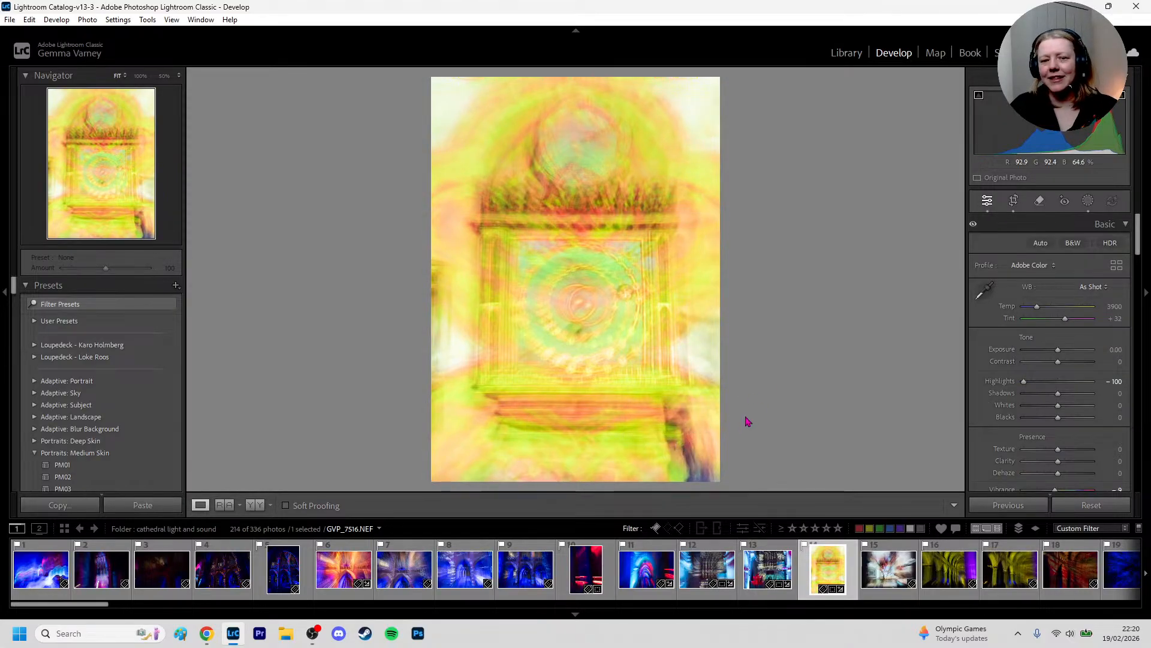
Change the crop to the 4 x 5 / 8 x 10 ratio, enlarge it around the altar, rotate it to 0.41 and recentre it
{"action": "left_click", "coordinate": [1014, 201]}
{"action": "left_click", "coordinate": [1091, 247]}
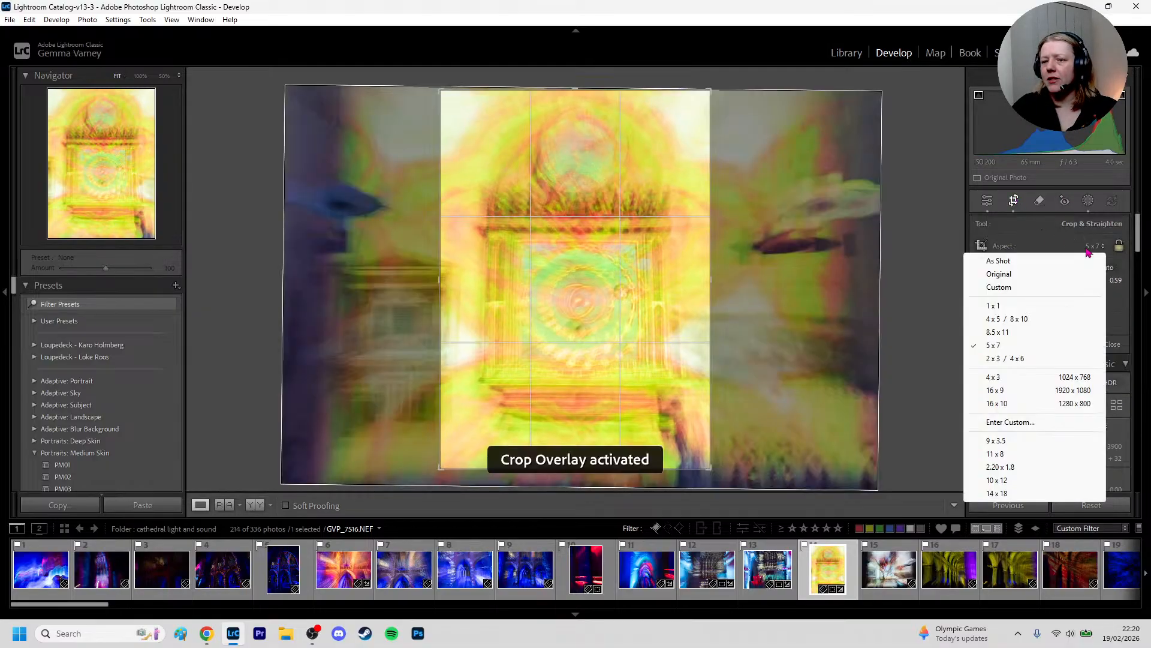
{"action": "left_click", "coordinate": [1011, 320]}
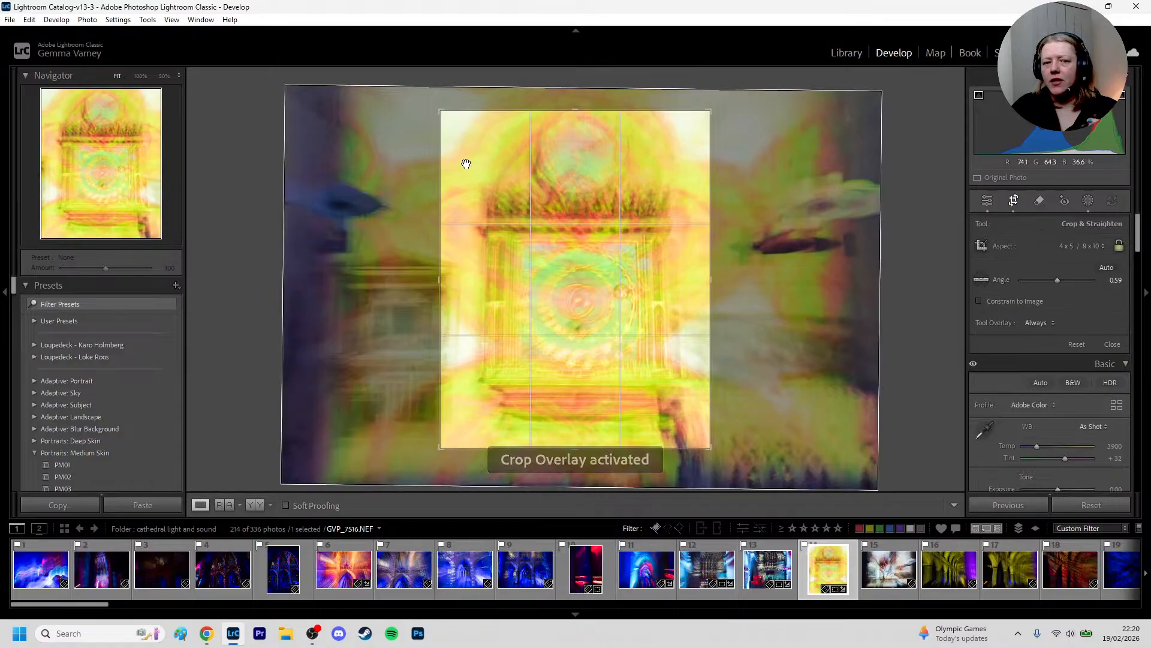
{"action": "left_click_drag", "start_coordinate": [441, 112], "coordinate": [408, 94]}
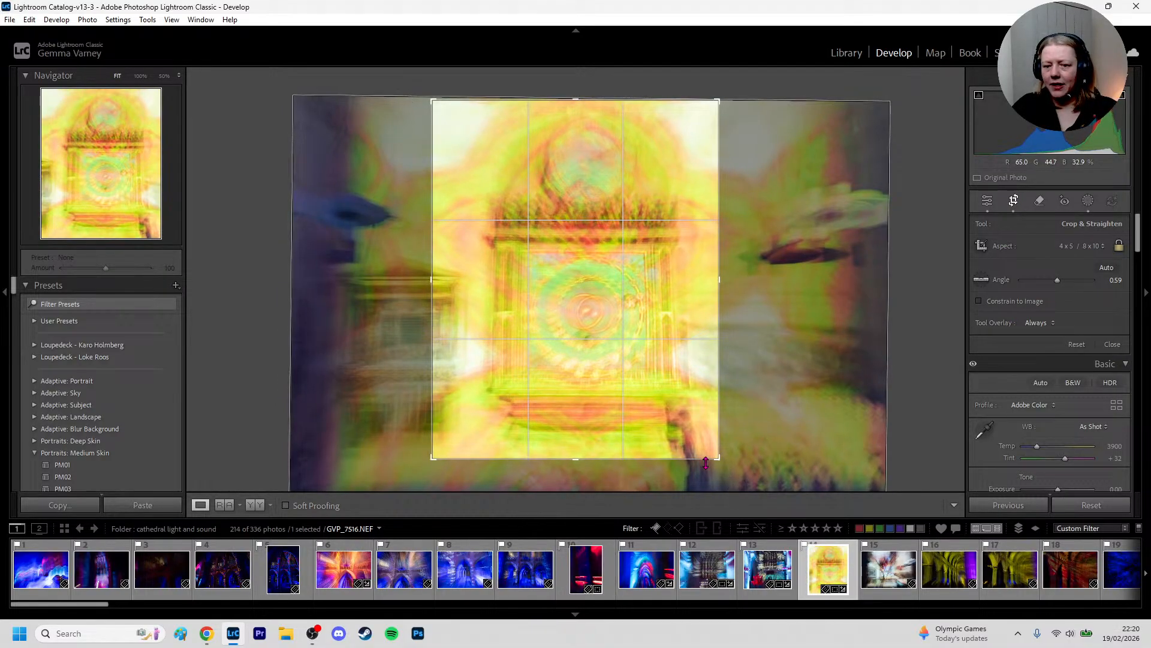
{"action": "mouse_move", "coordinate": [774, 400]}
{"action": "left_mouse_down"}
{"action": "mouse_move", "coordinate": [771, 432]}
{"action": "mouse_move", "coordinate": [759, 392]}
{"action": "mouse_move", "coordinate": [760, 403]}
{"action": "left_mouse_up"}
{"action": "left_click_drag", "start_coordinate": [719, 459], "coordinate": [745, 489]}
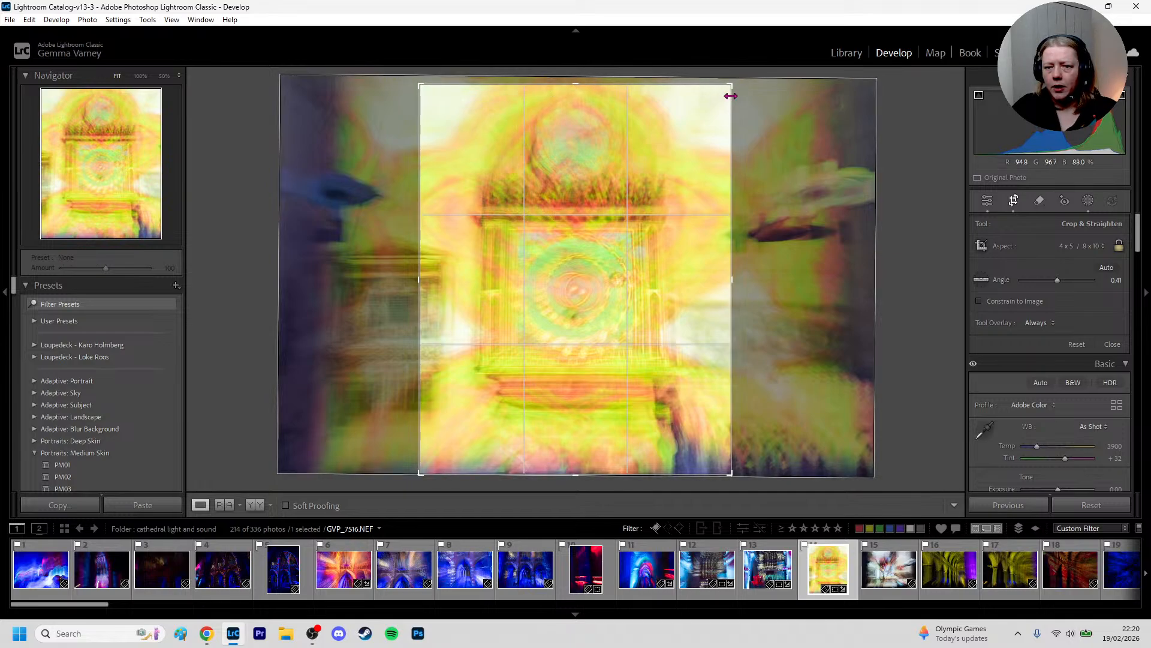
{"action": "left_click_drag", "start_coordinate": [730, 82], "coordinate": [737, 75]}
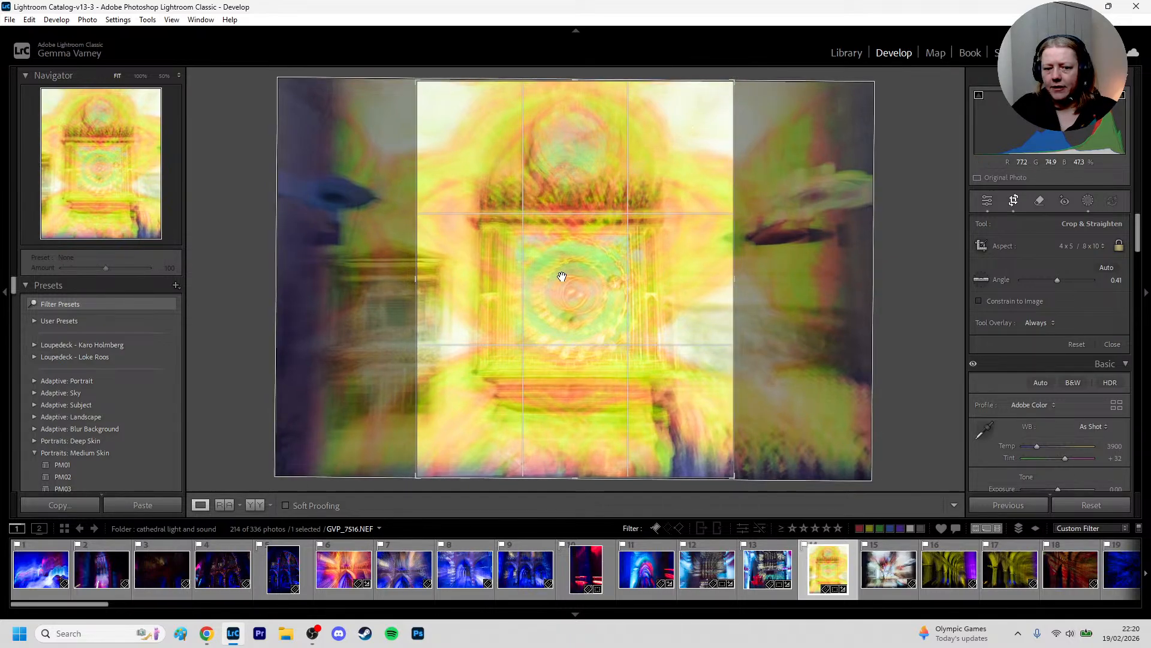
{"action": "mouse_move", "coordinate": [562, 277]}
{"action": "left_mouse_down"}
{"action": "mouse_move", "coordinate": [586, 268]}
{"action": "mouse_move", "coordinate": [573, 272]}
{"action": "left_mouse_up"}
{"action": "key", "text": "d"}
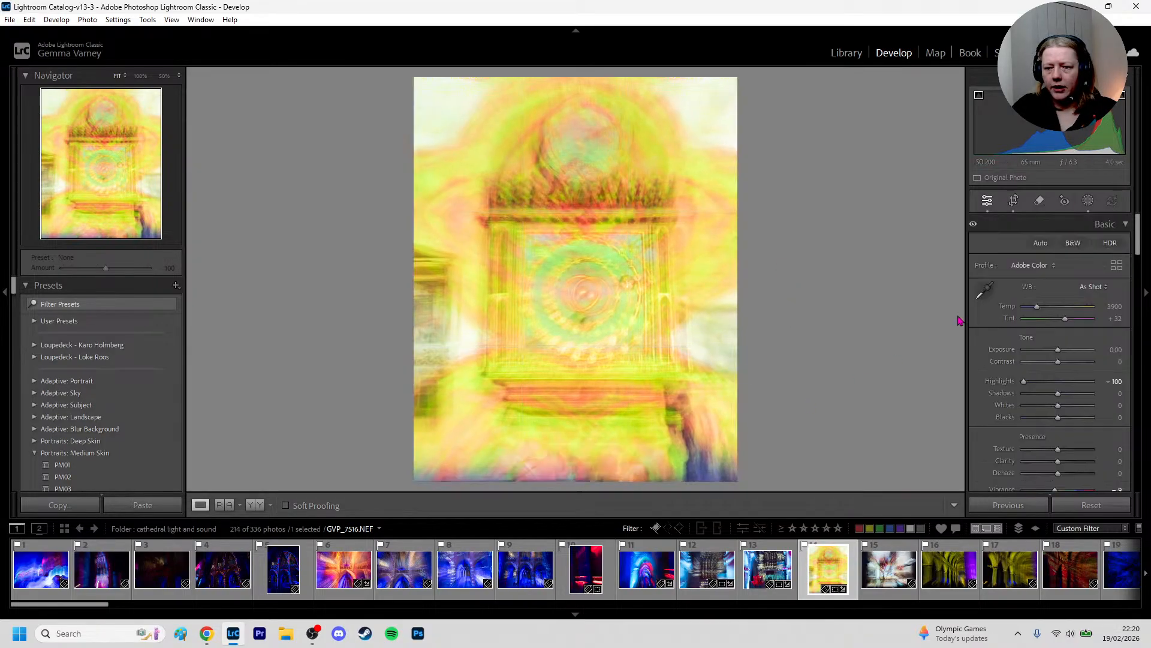
Trim the 4 x 5 crop slightly along the photo's bottom edge
{"action": "left_click", "coordinate": [1013, 200]}
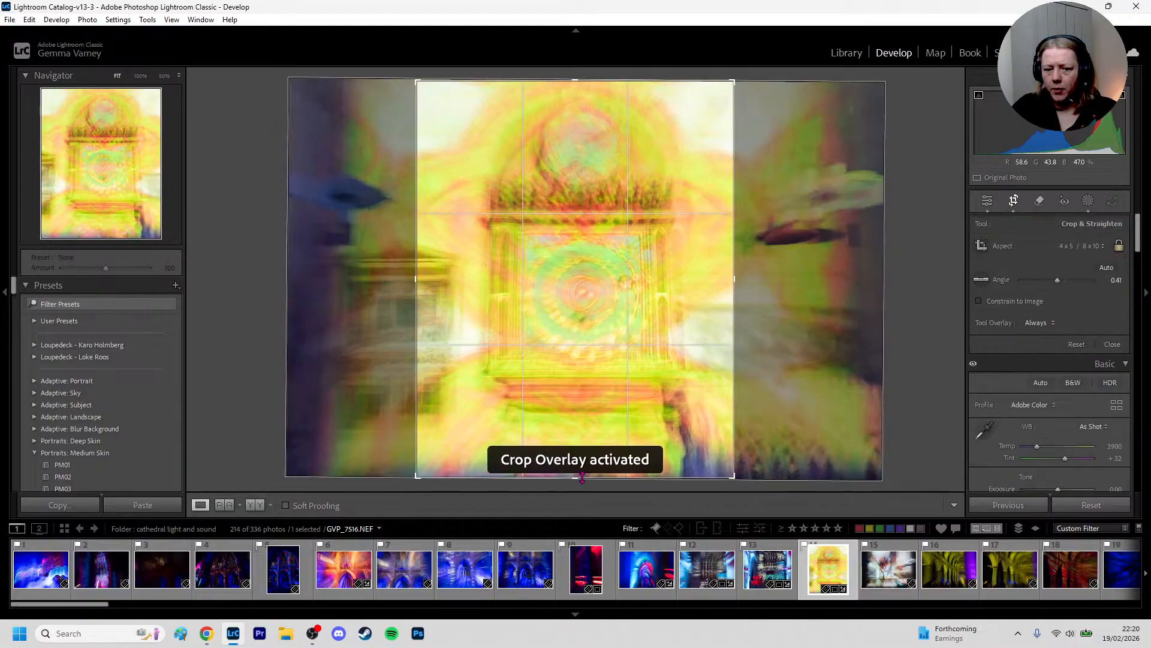
{"action": "left_click_drag", "start_coordinate": [576, 477], "coordinate": [576, 467]}
{"action": "key", "text": "d"}
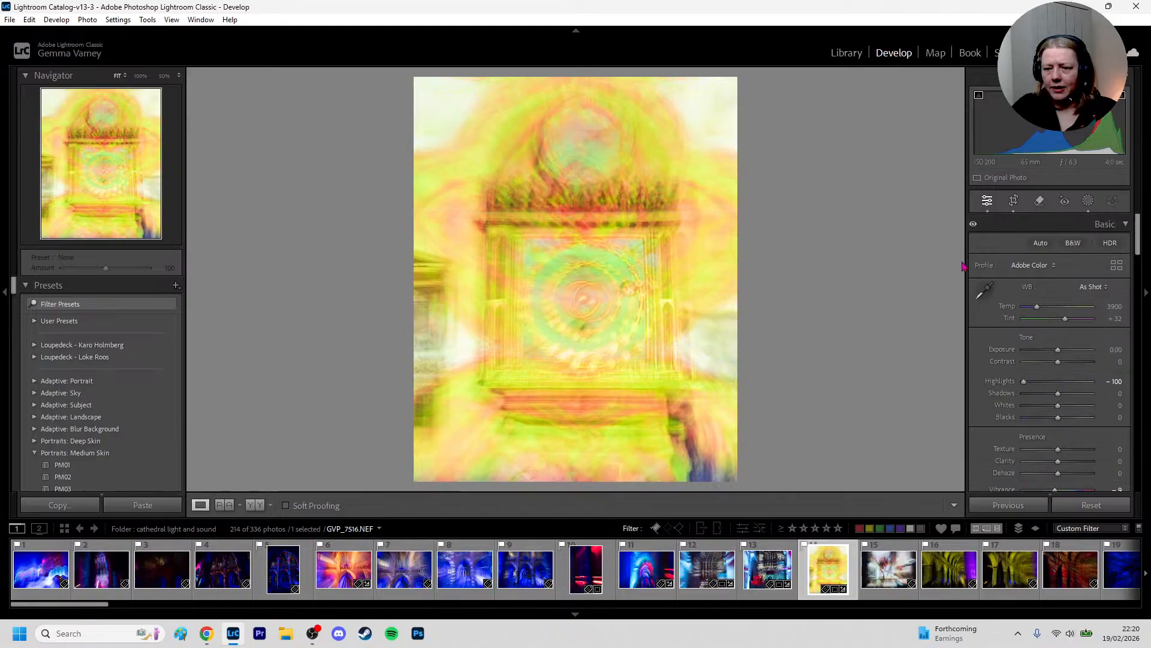
Correct the altar's perspective with the Transform settings Vertical -32 and Rotate +0.9
{"action": "scroll", "coordinate": [1075, 347], "scroll_direction": "down", "scroll_amount": 5}
{"action": "scroll", "coordinate": [1075, 348], "scroll_direction": "down", "scroll_amount": 8}
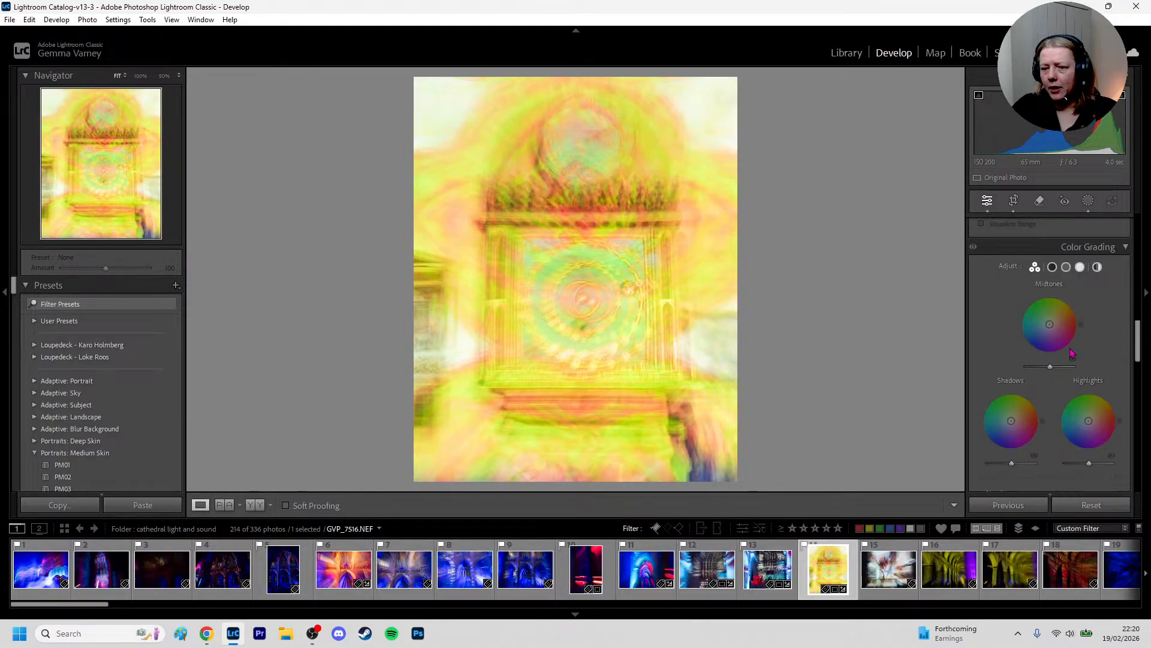
{"action": "scroll", "coordinate": [1018, 358], "scroll_direction": "down", "scroll_amount": 5}
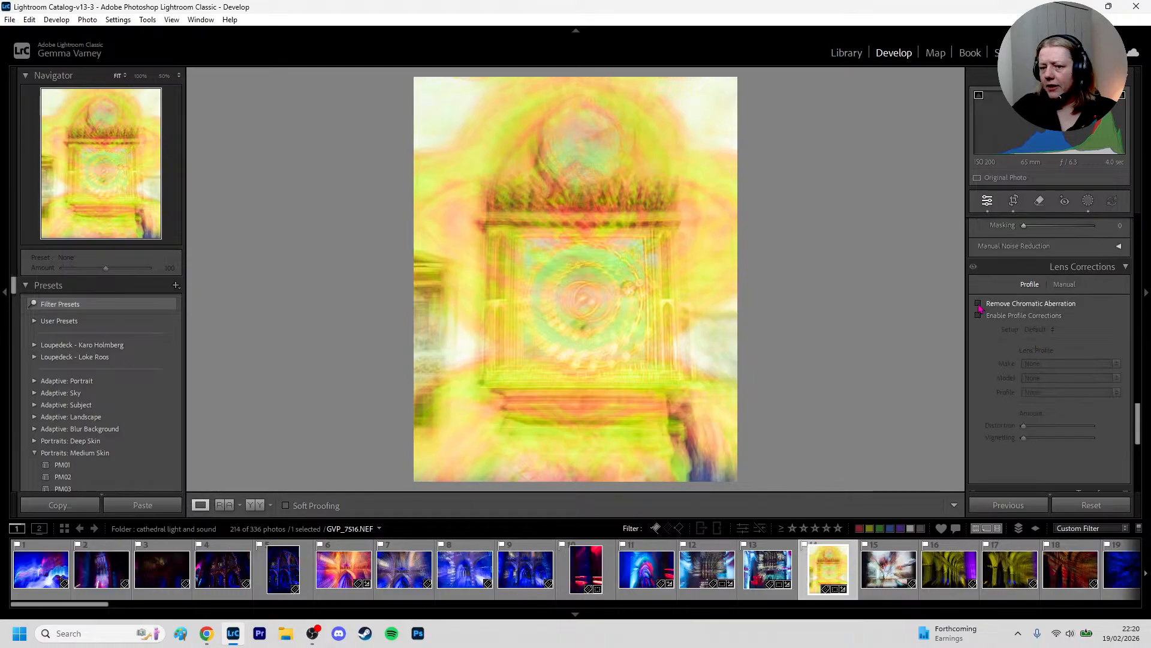
{"action": "scroll", "coordinate": [1076, 373], "scroll_direction": "down", "scroll_amount": 3}
{"action": "scroll", "coordinate": [1076, 373], "scroll_direction": "down", "scroll_amount": 2}
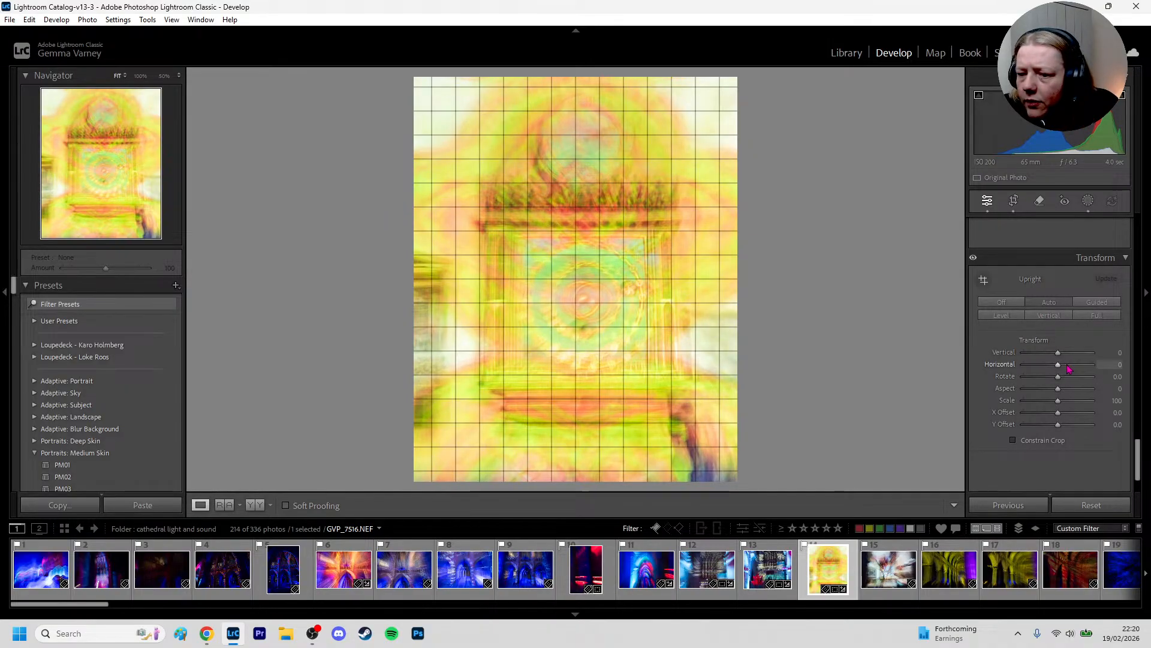
{"action": "left_click_drag", "start_coordinate": [1058, 352], "coordinate": [1054, 362]}
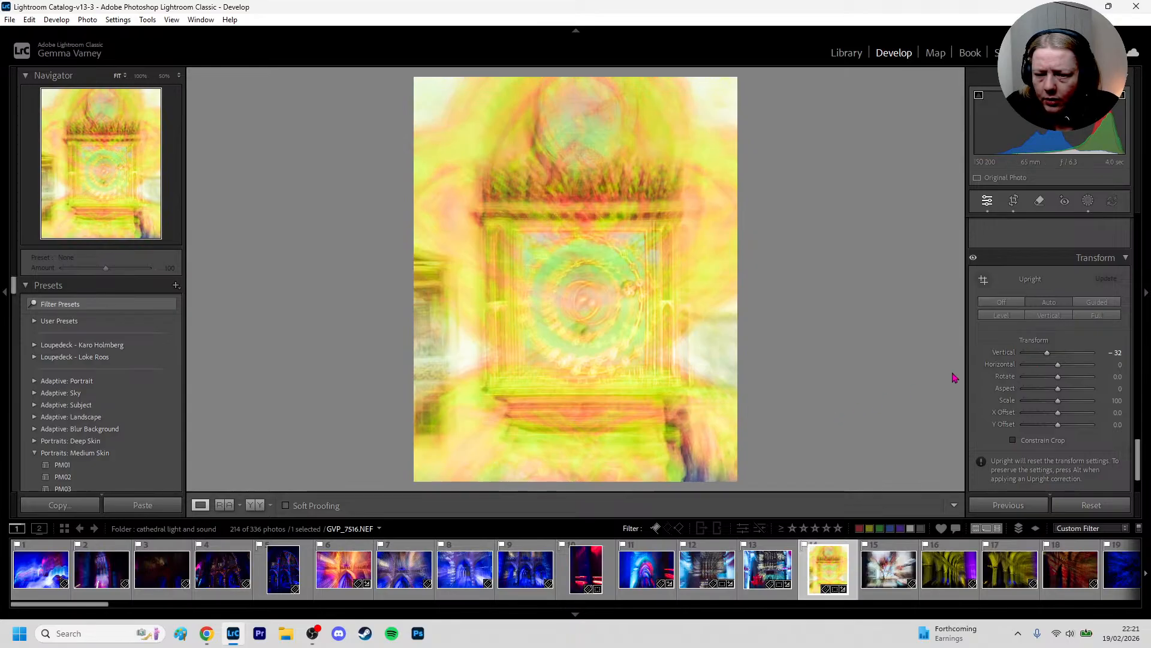
{"action": "left_click_drag", "start_coordinate": [1058, 364], "coordinate": [1049, 380]}
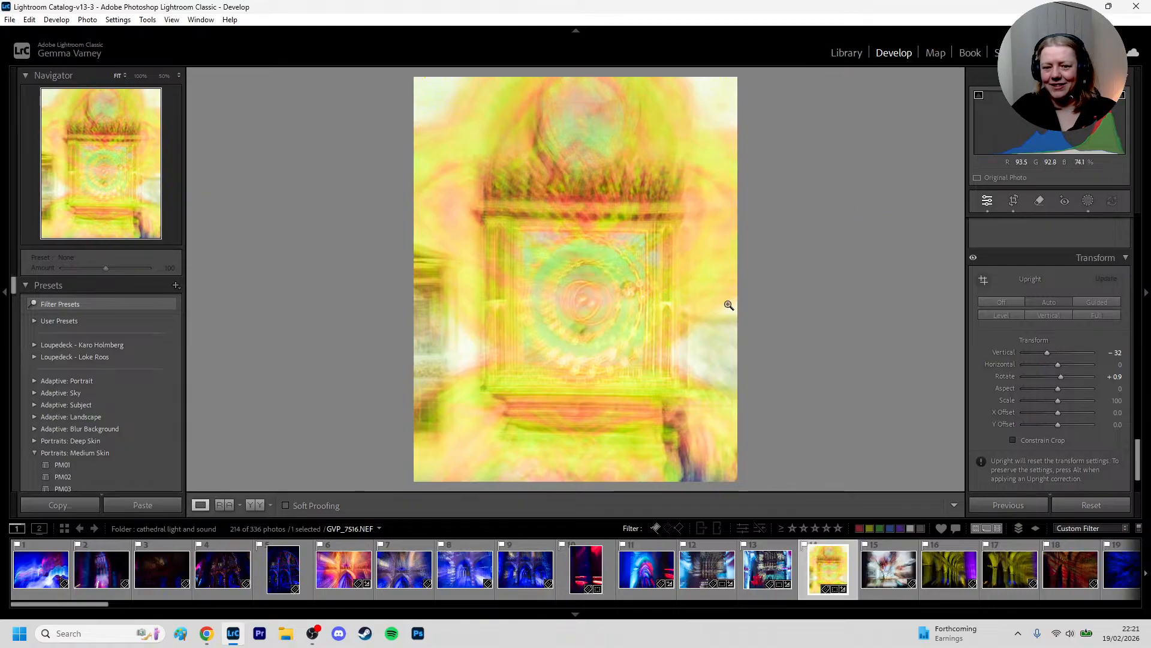
Fine-tune the crop's rotation to an angle of about -0.41 to level the altar and apply it
{"action": "left_click", "coordinate": [1014, 201]}
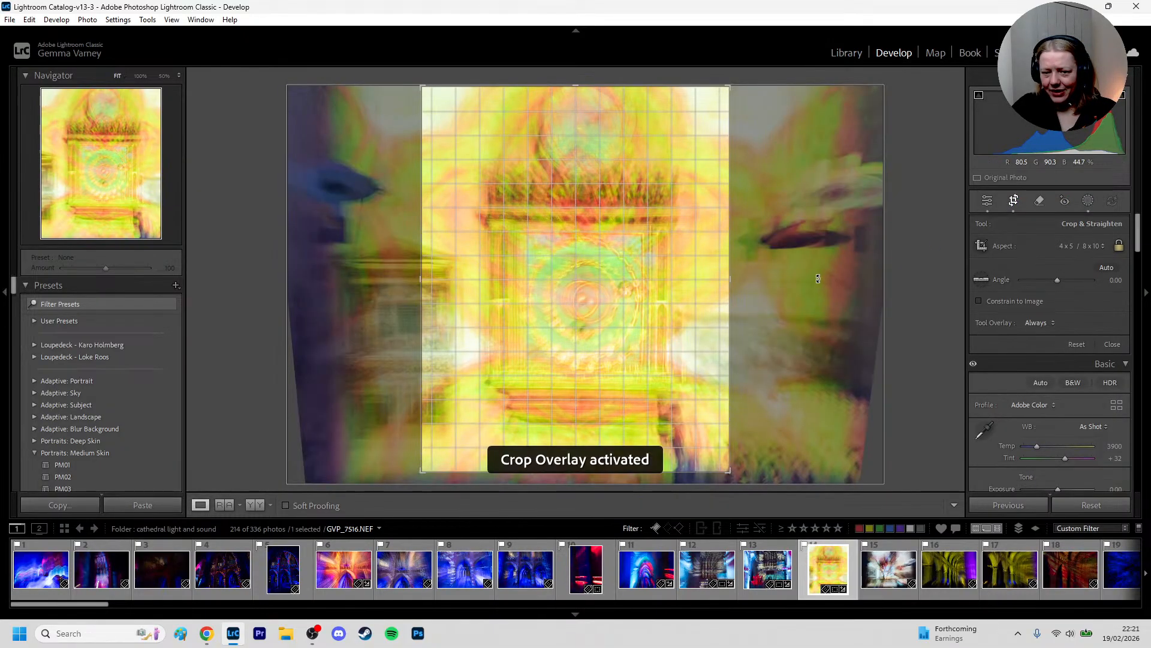
{"action": "left_click_drag", "start_coordinate": [818, 278], "coordinate": [818, 276]}
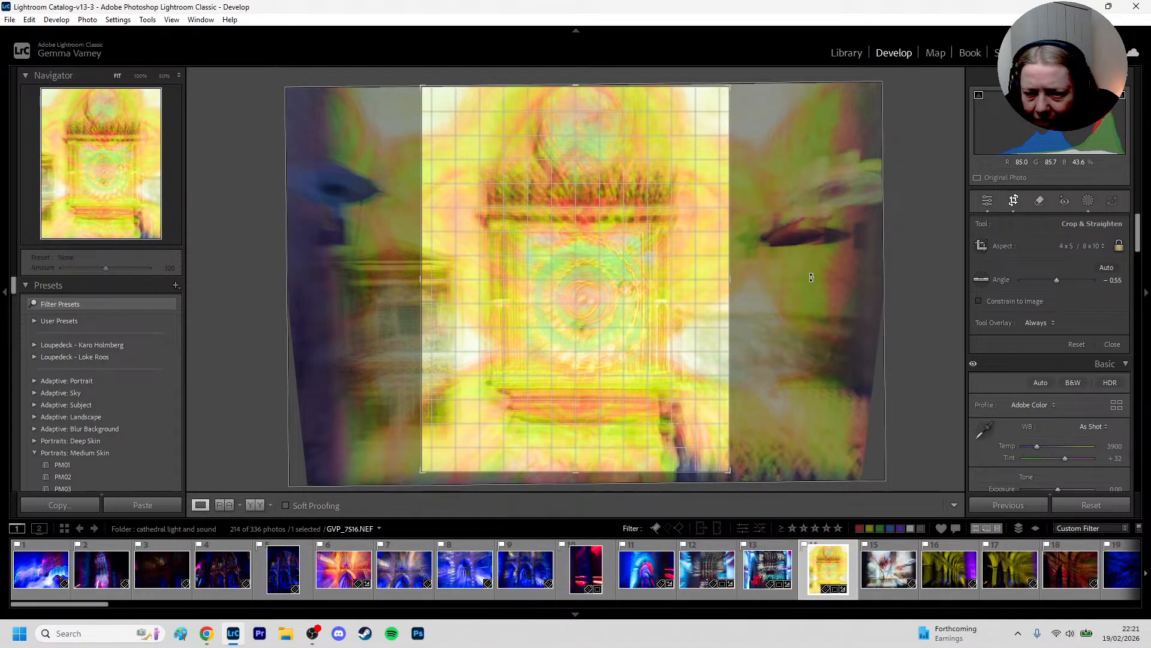
{"action": "left_click_drag", "start_coordinate": [812, 277], "coordinate": [812, 278]}
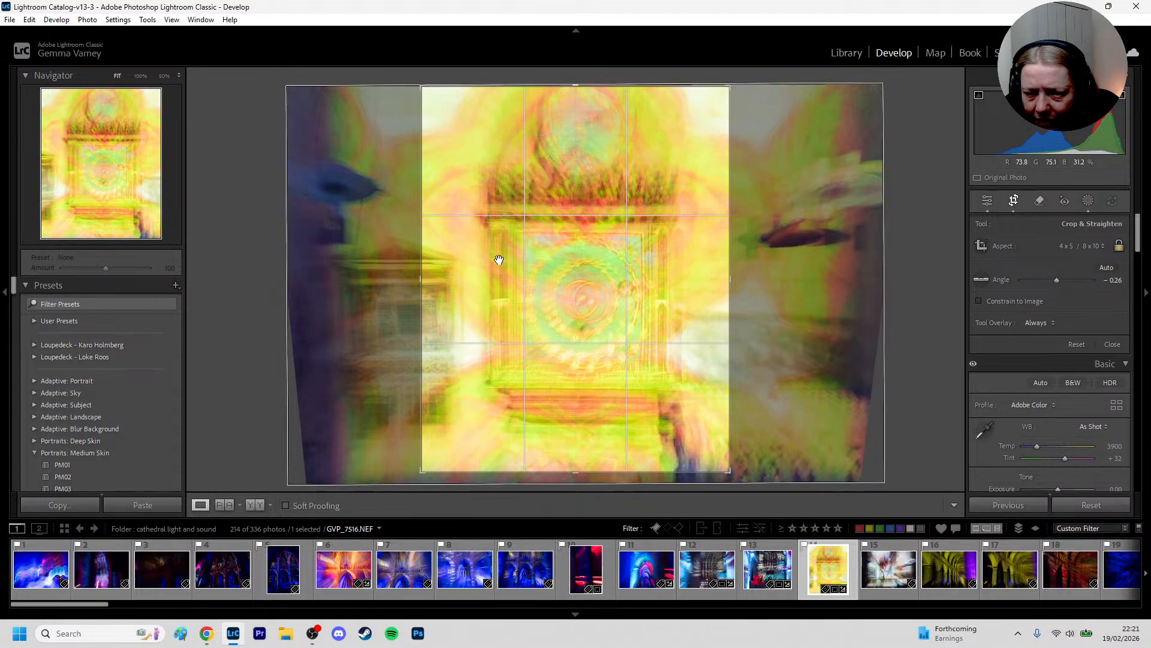
{"action": "left_click_drag", "start_coordinate": [775, 240], "coordinate": [808, 235]}
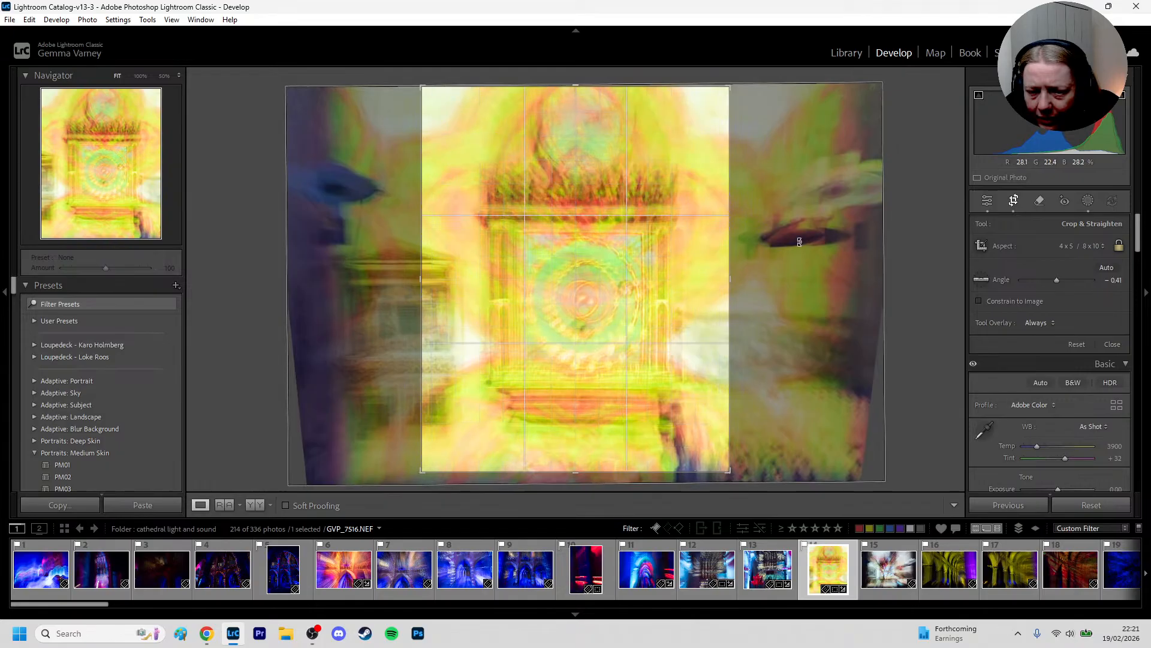
{"action": "double_click", "coordinate": [823, 244]}
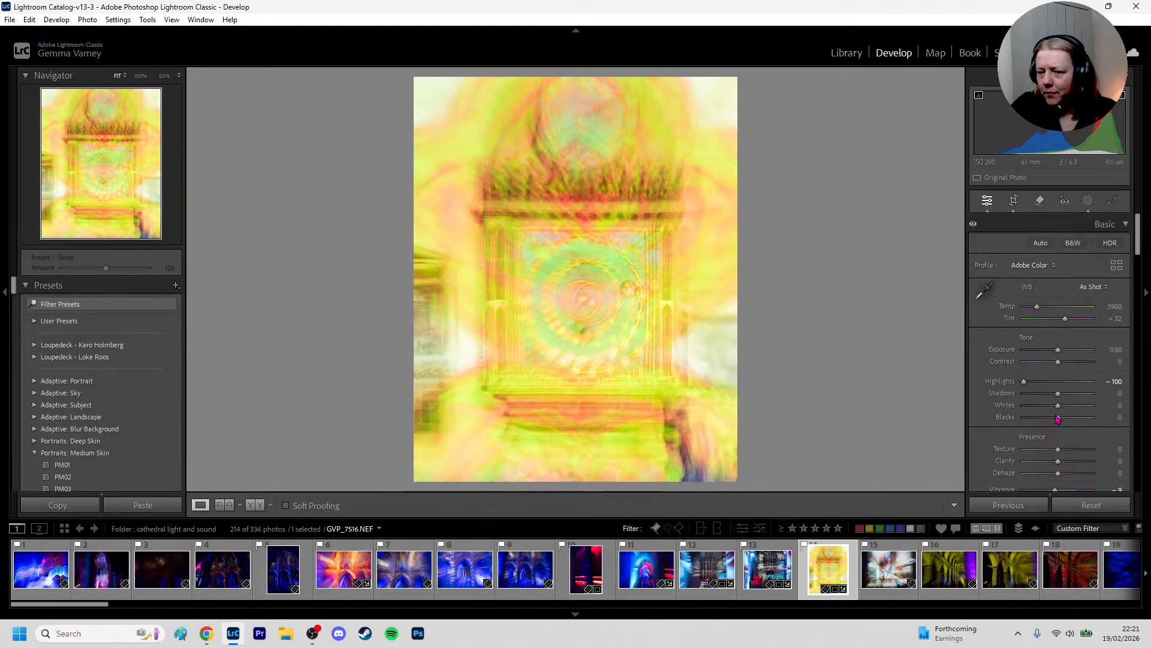
Try Vibrance at -100 and at -16, and undo these changes
{"action": "scroll", "coordinate": [1058, 418], "scroll_direction": "down", "scroll_amount": 3}
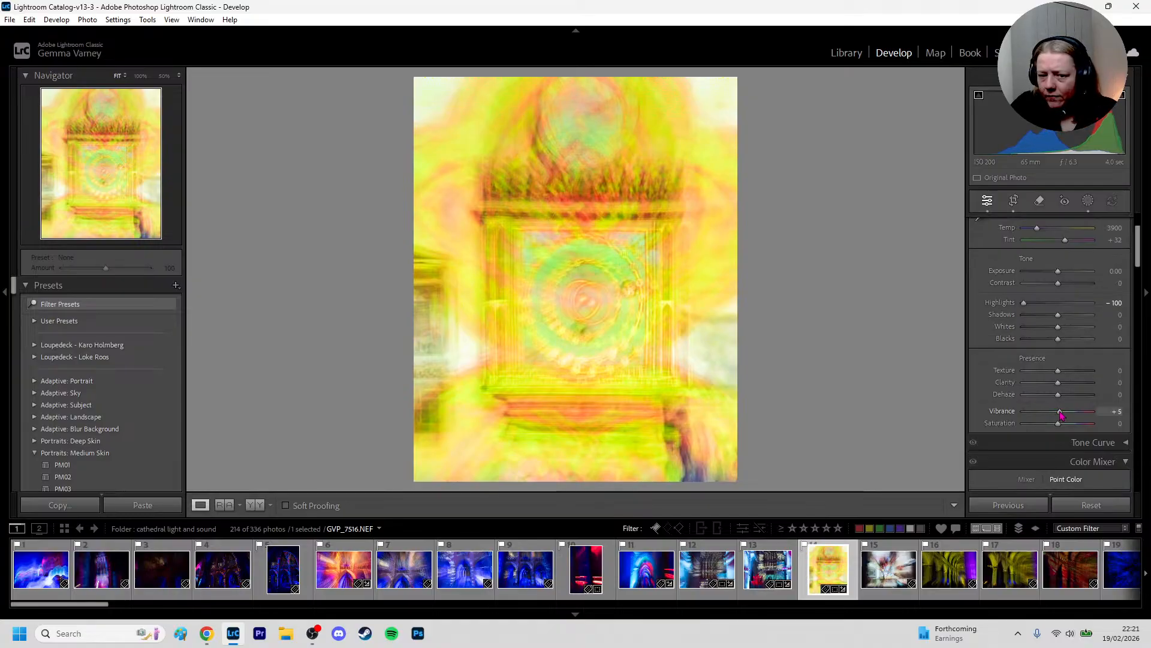
{"action": "left_click_drag", "start_coordinate": [1060, 413], "coordinate": [994, 427]}
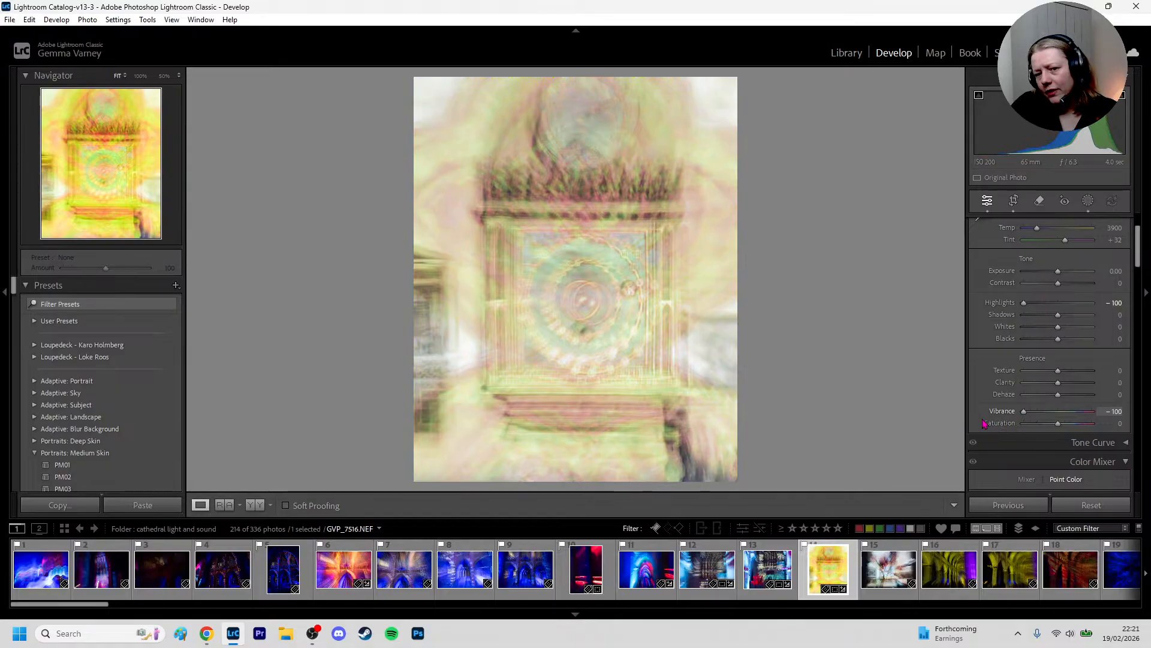
{"action": "left_click_drag", "start_coordinate": [1023, 415], "coordinate": [1052, 420]}
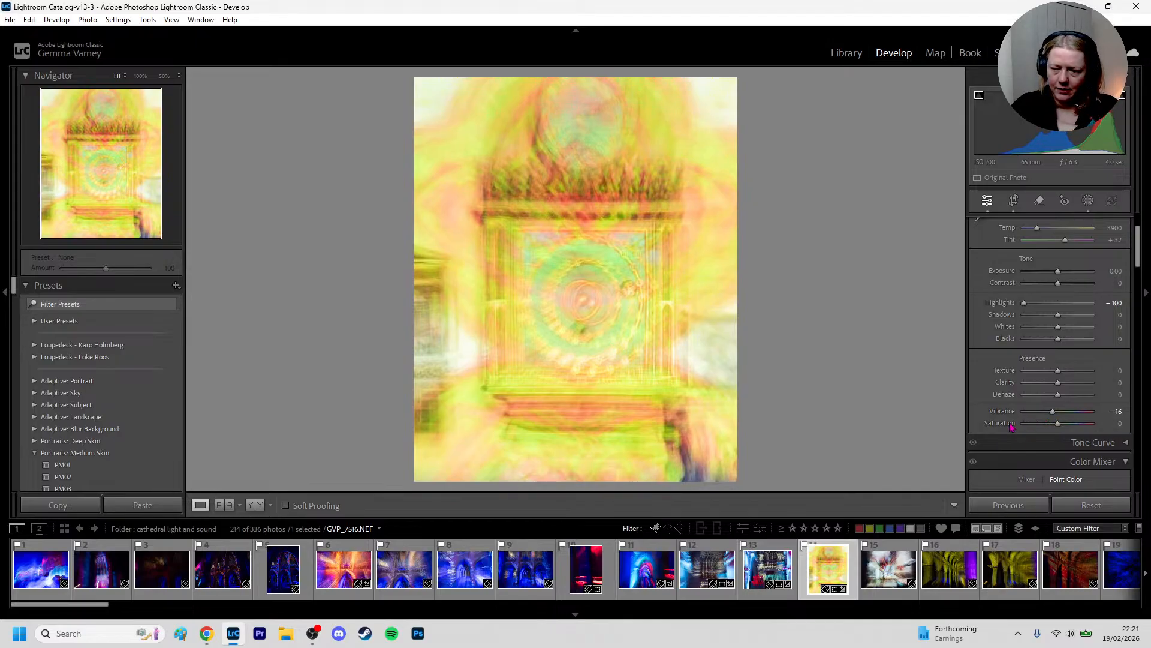
{"action": "key", "text": "ctrl+z"}
{"action": "key", "text": "ctrl+z"}
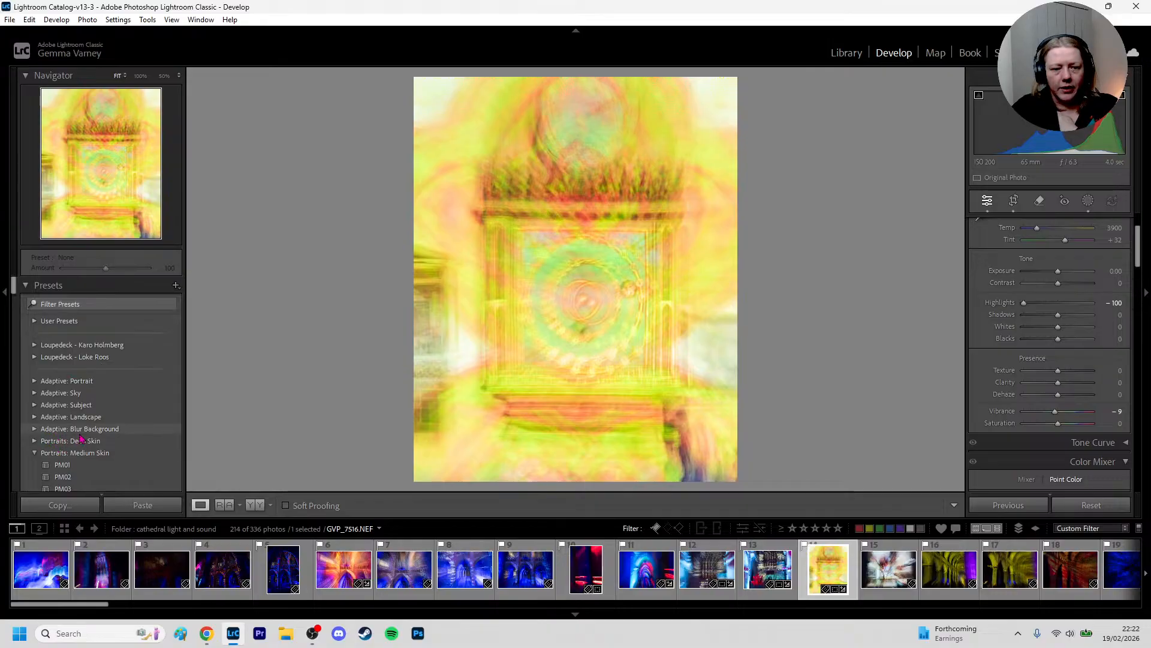
Preview the Auto+: Retro and Seasons: Spring presets on the photo and apply SP06
{"action": "scroll", "coordinate": [52, 447], "scroll_direction": "down", "scroll_amount": 2}
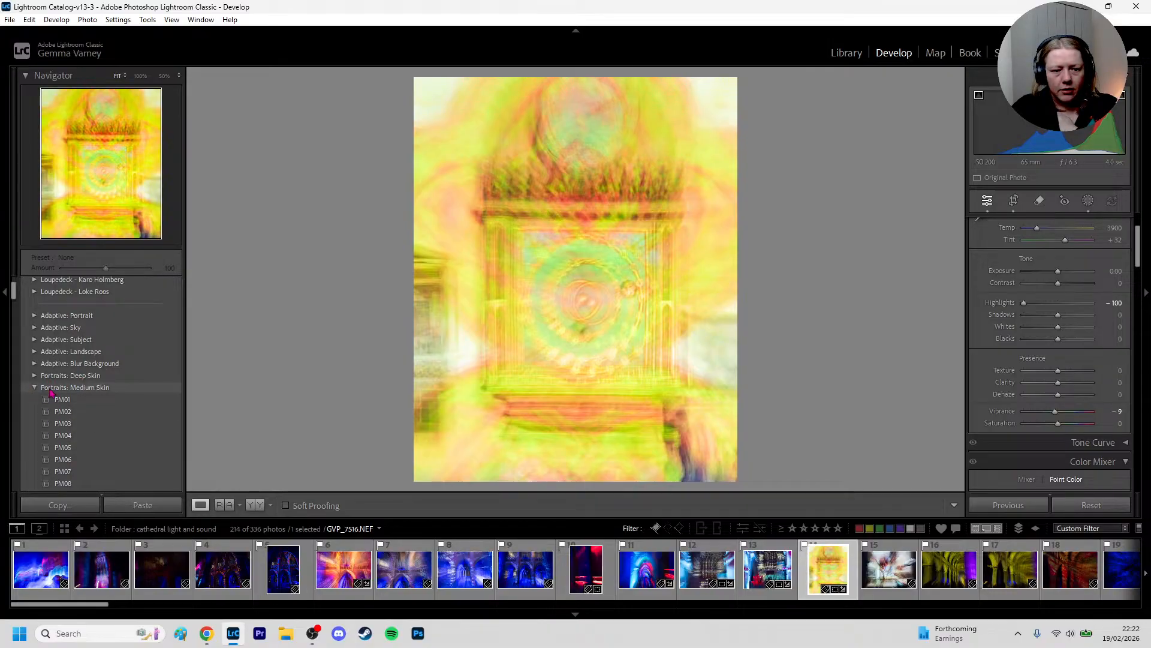
{"action": "scroll", "coordinate": [66, 390], "scroll_direction": "down", "scroll_amount": 4}
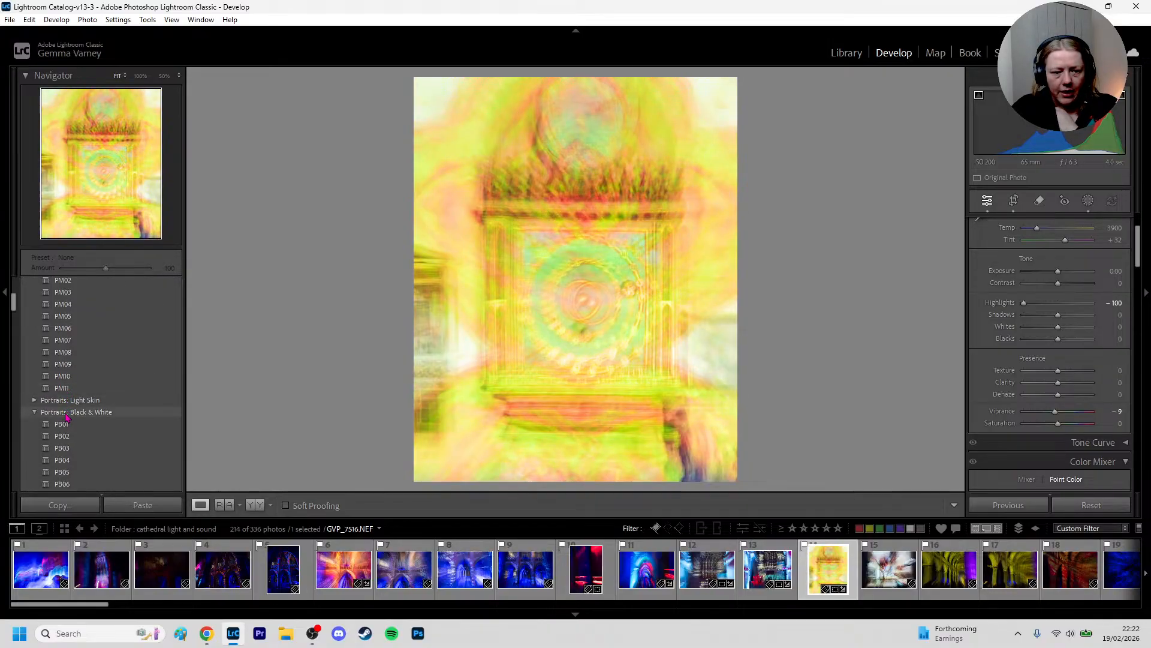
{"action": "scroll", "coordinate": [67, 392], "scroll_direction": "down", "scroll_amount": 6}
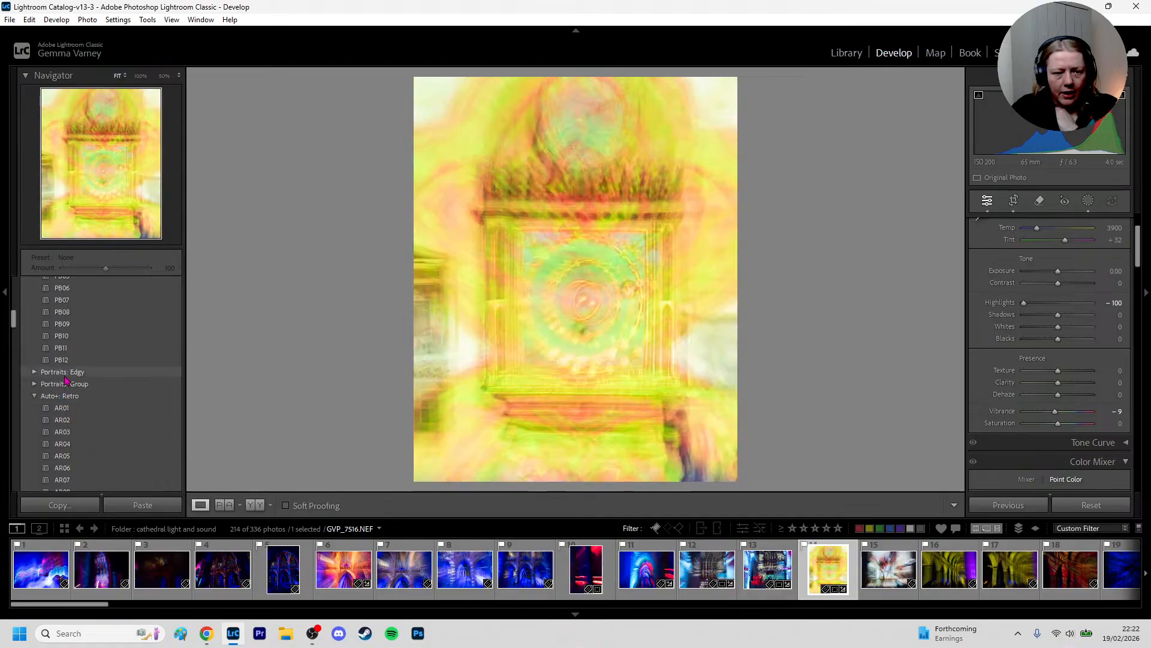
{"action": "scroll", "coordinate": [122, 396], "scroll_direction": "down", "scroll_amount": 3}
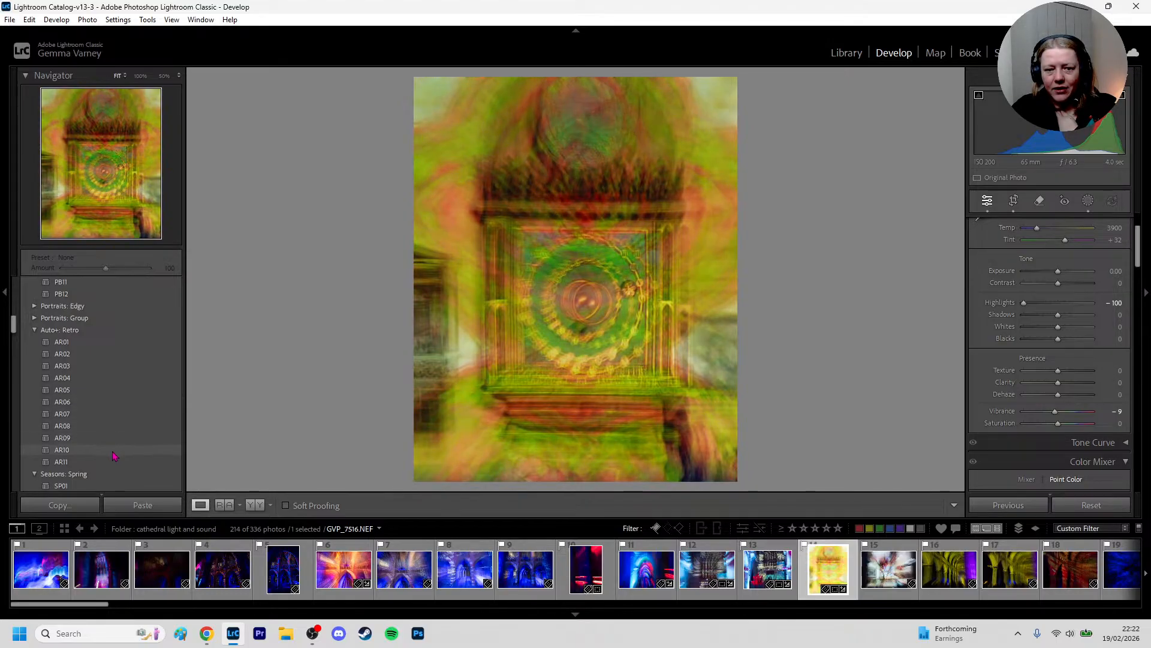
{"action": "scroll", "coordinate": [114, 467], "scroll_direction": "down", "scroll_amount": 2}
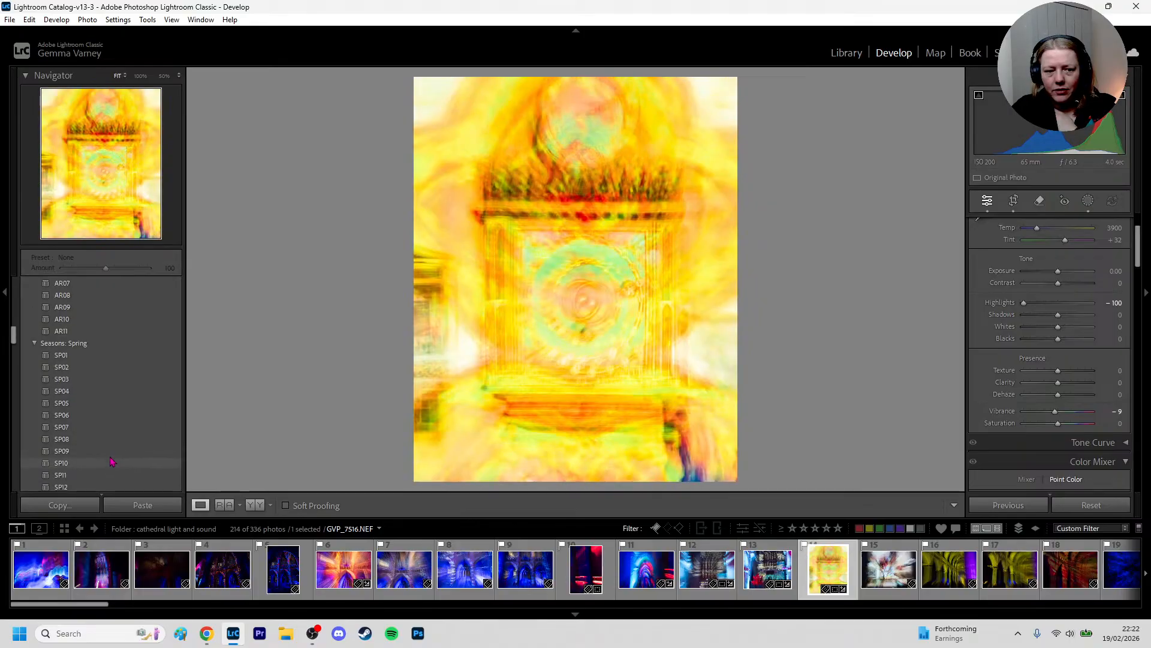
{"action": "scroll", "coordinate": [81, 381], "scroll_direction": "down", "scroll_amount": 4}
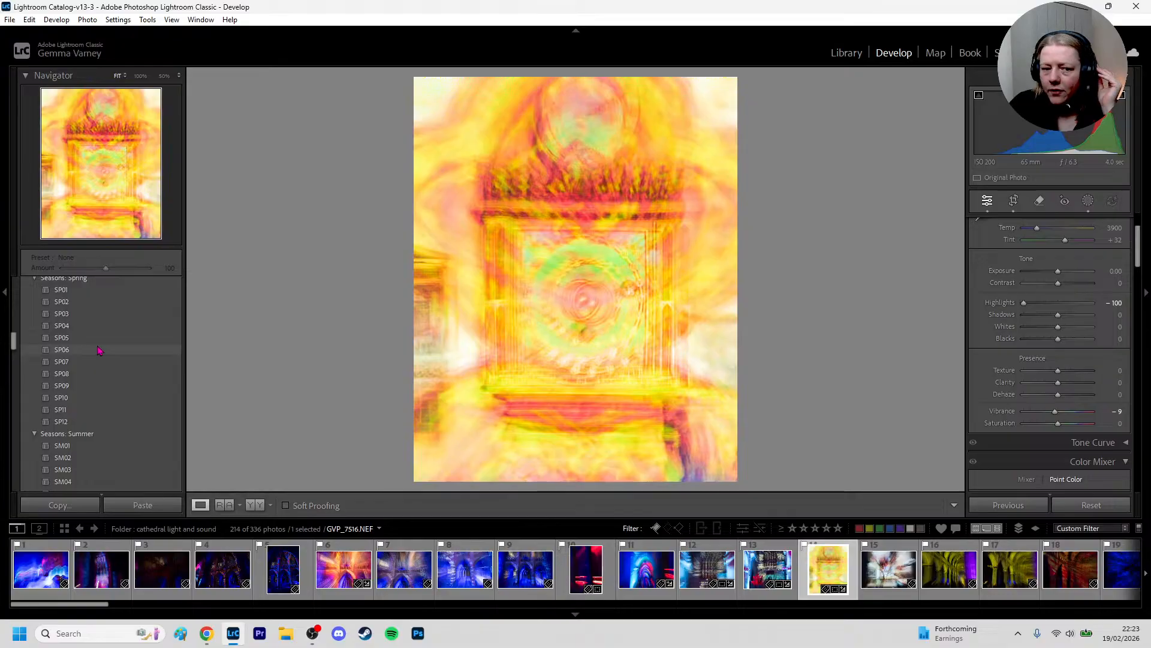
{"action": "left_click", "coordinate": [153, 352]}
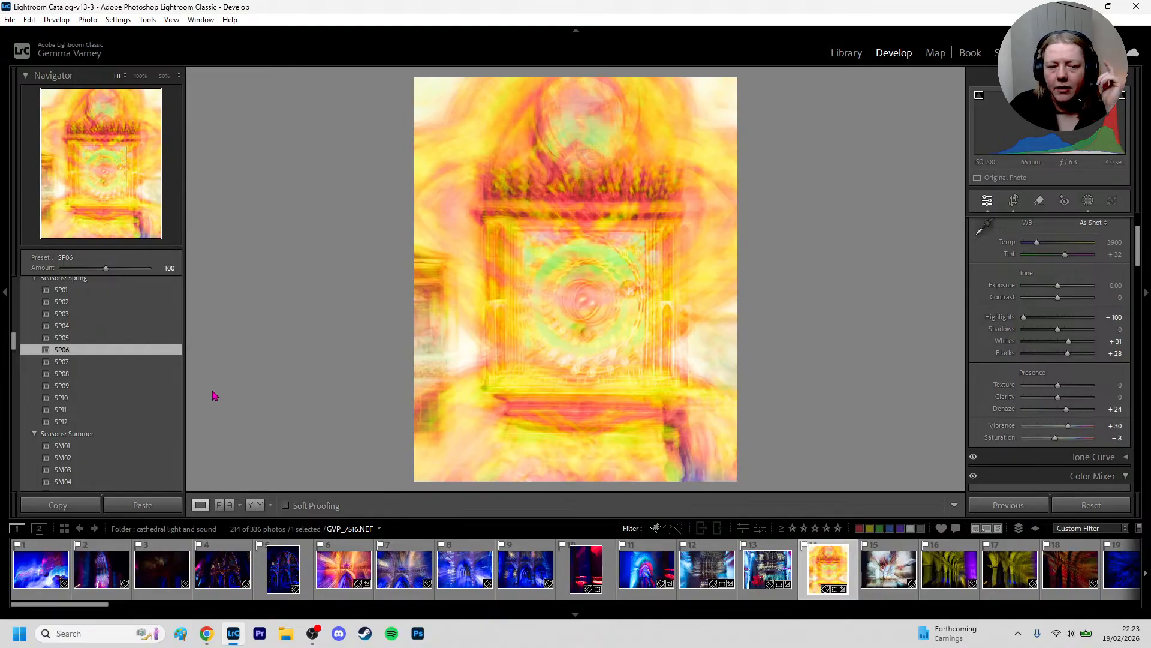
Raise the SP06 preset's amount to 199, and try Exposure at -0.79 before resetting it
{"action": "scroll", "coordinate": [178, 418], "scroll_direction": "down", "scroll_amount": 3}
{"action": "scroll", "coordinate": [144, 414], "scroll_direction": "down", "scroll_amount": 2}
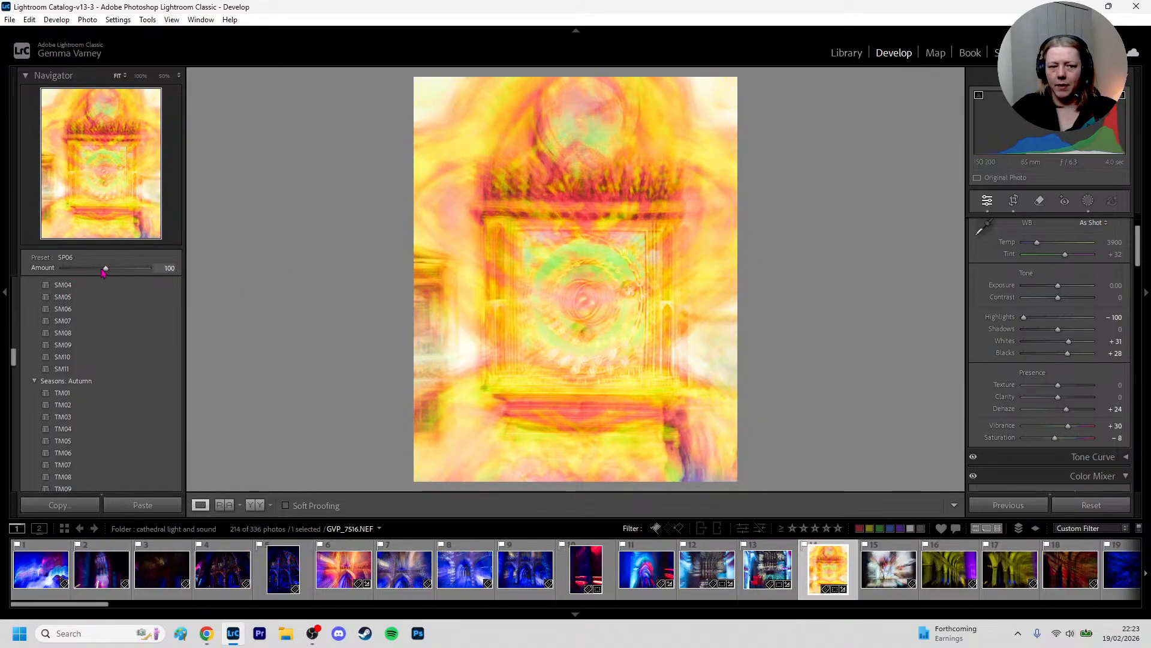
{"action": "left_click_drag", "start_coordinate": [105, 267], "coordinate": [152, 252]}
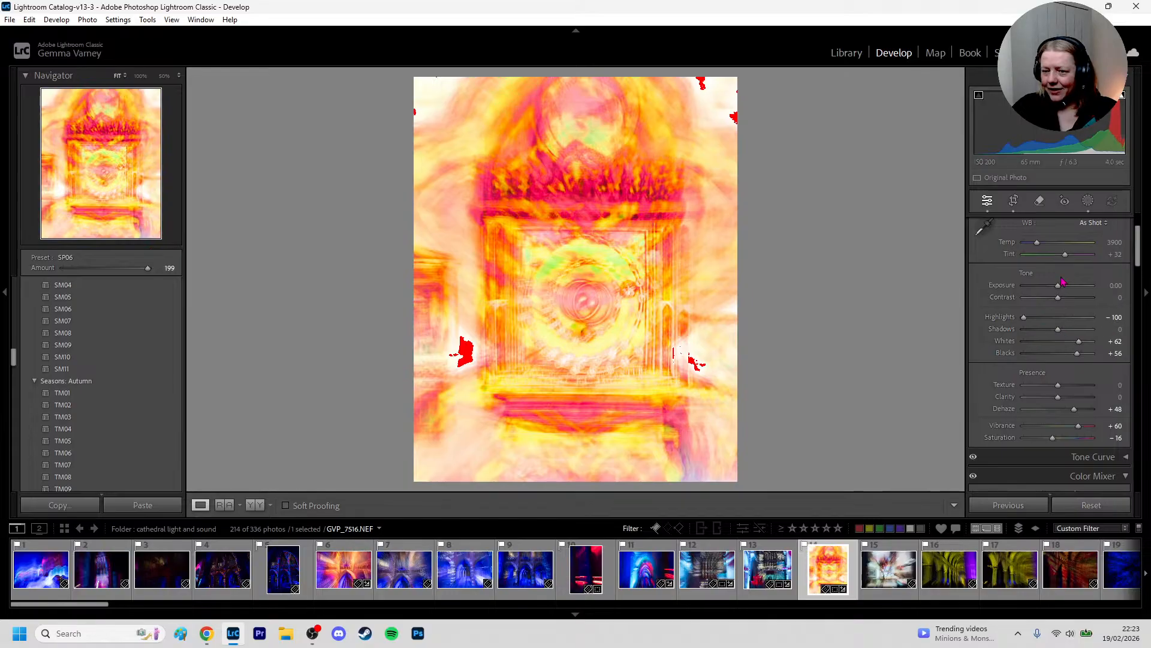
{"action": "left_click_drag", "start_coordinate": [1061, 290], "coordinate": [1055, 290]}
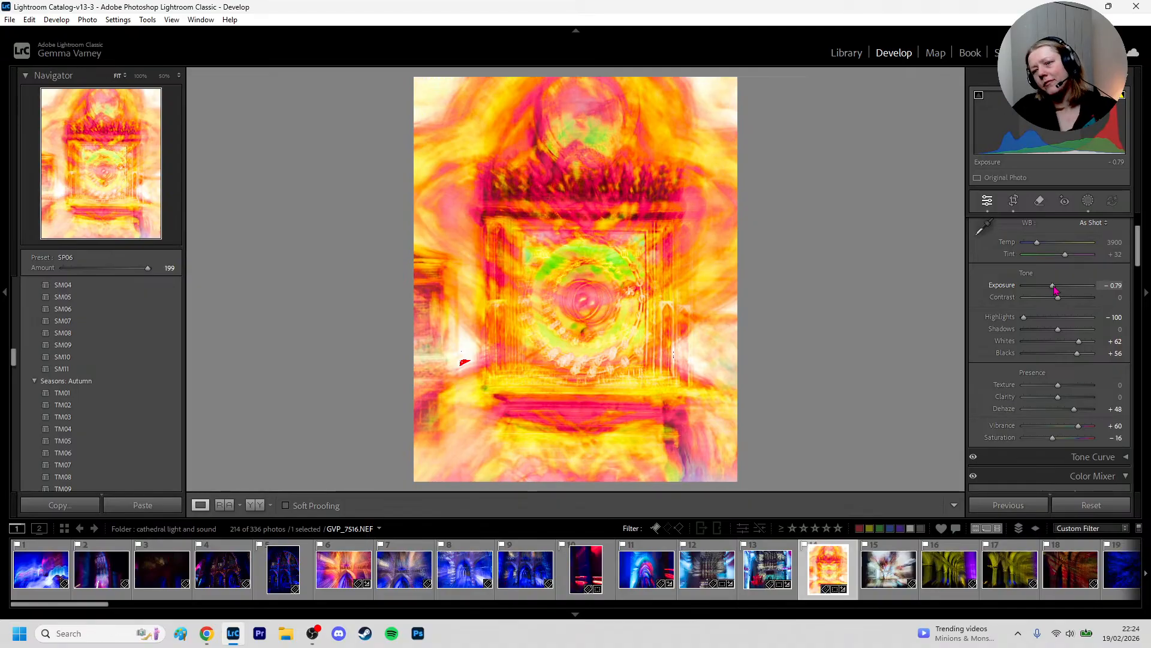
{"action": "double_click", "coordinate": [1055, 288]}
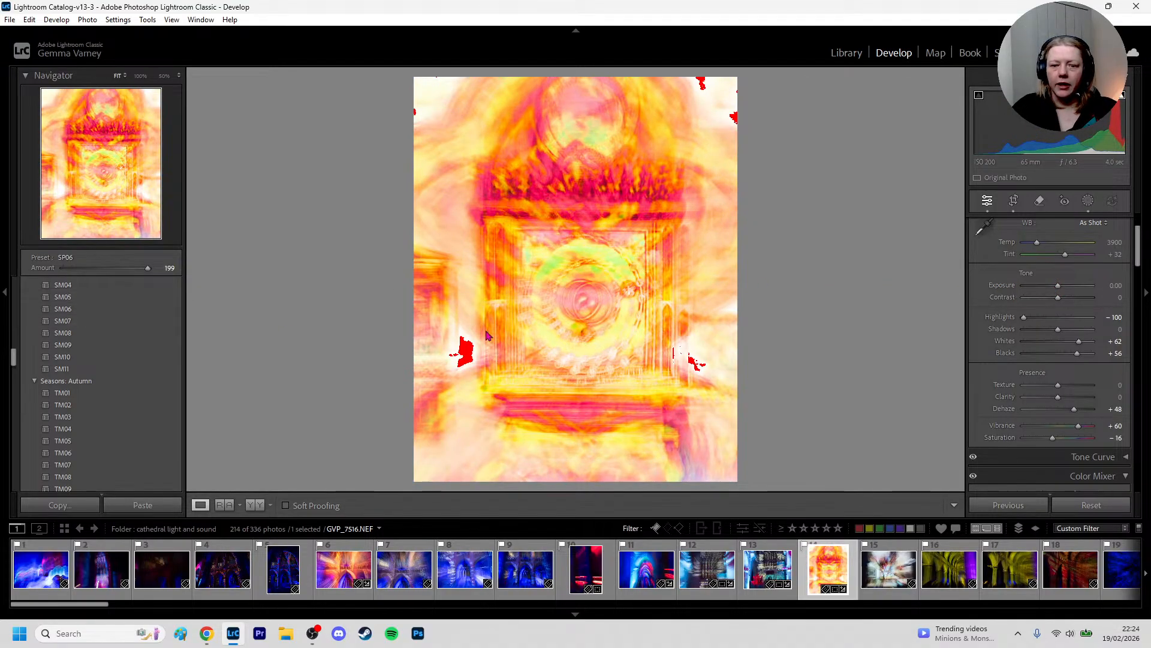
Add a small radial gradient mask over the clipped patch left of the altar, with Highlights at -100 and Exposure at -0.56
{"action": "key", "text": "shift+m"}
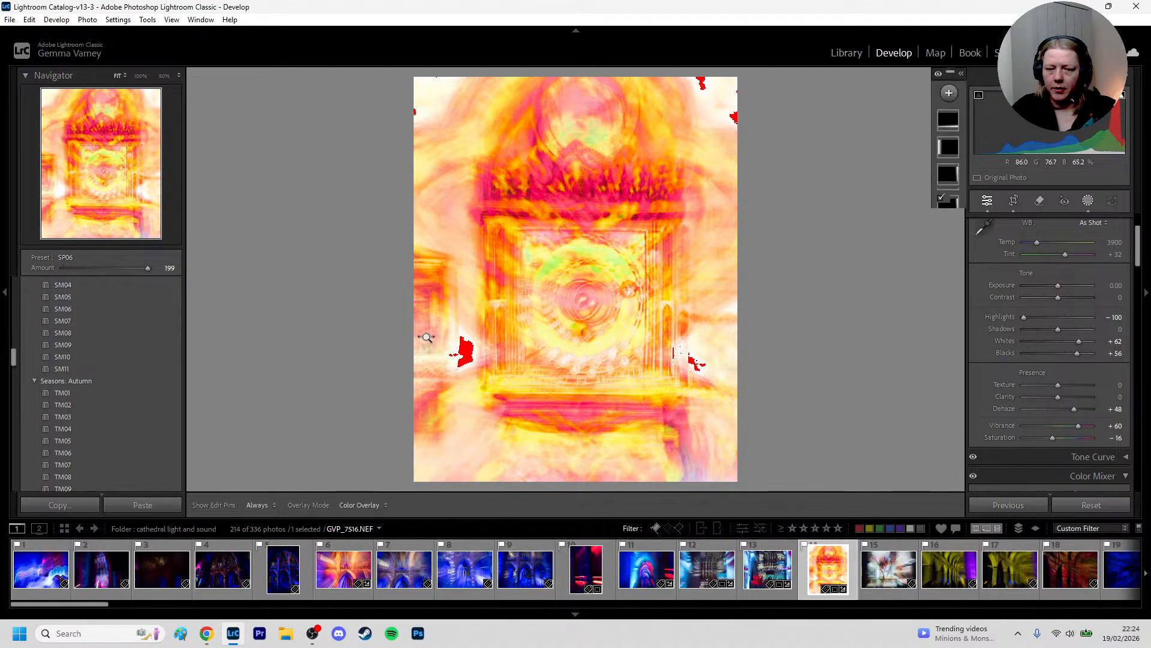
{"action": "left_click_drag", "start_coordinate": [462, 352], "coordinate": [508, 398]}
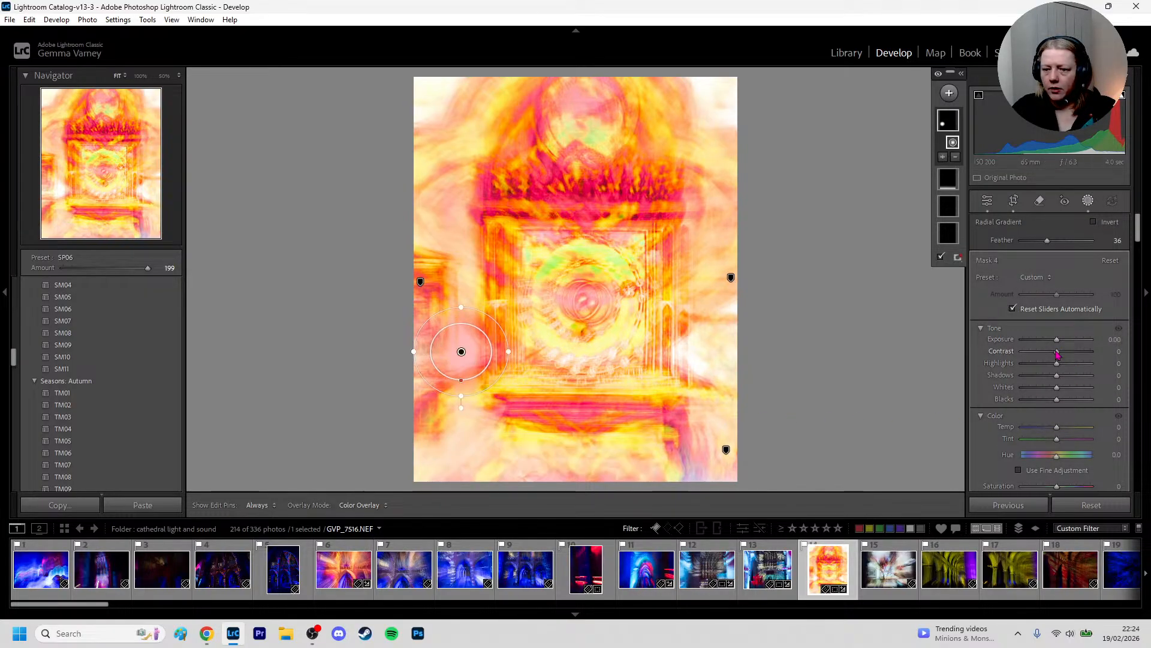
{"action": "left_click_drag", "start_coordinate": [1057, 363], "coordinate": [966, 379]}
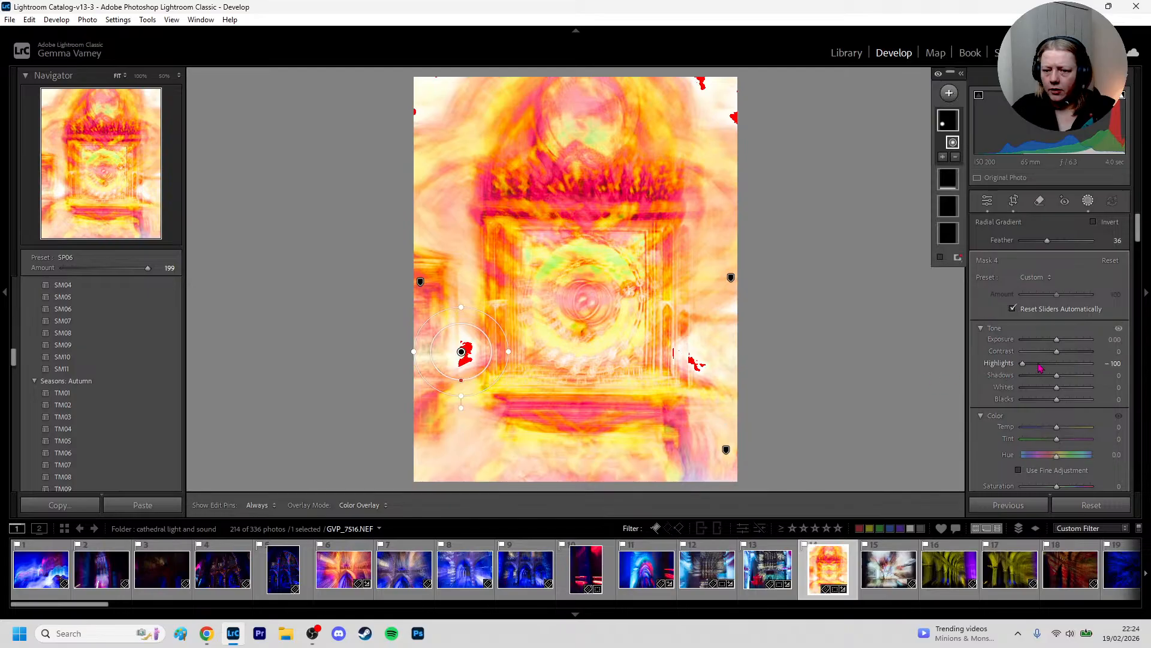
{"action": "left_click_drag", "start_coordinate": [1057, 342], "coordinate": [1056, 349]}
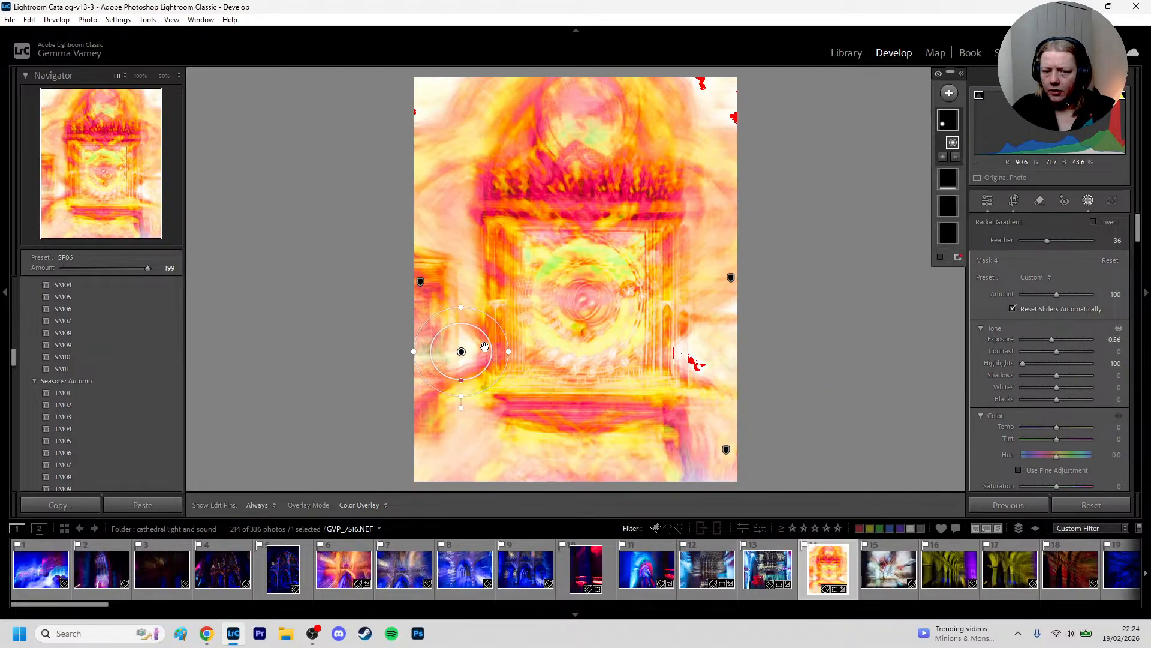
Duplicate the radial mask and place the copy over the clipped patch at the altar's lower right side
{"action": "right_click", "coordinate": [462, 354]}
{"action": "left_click", "coordinate": [515, 440]}
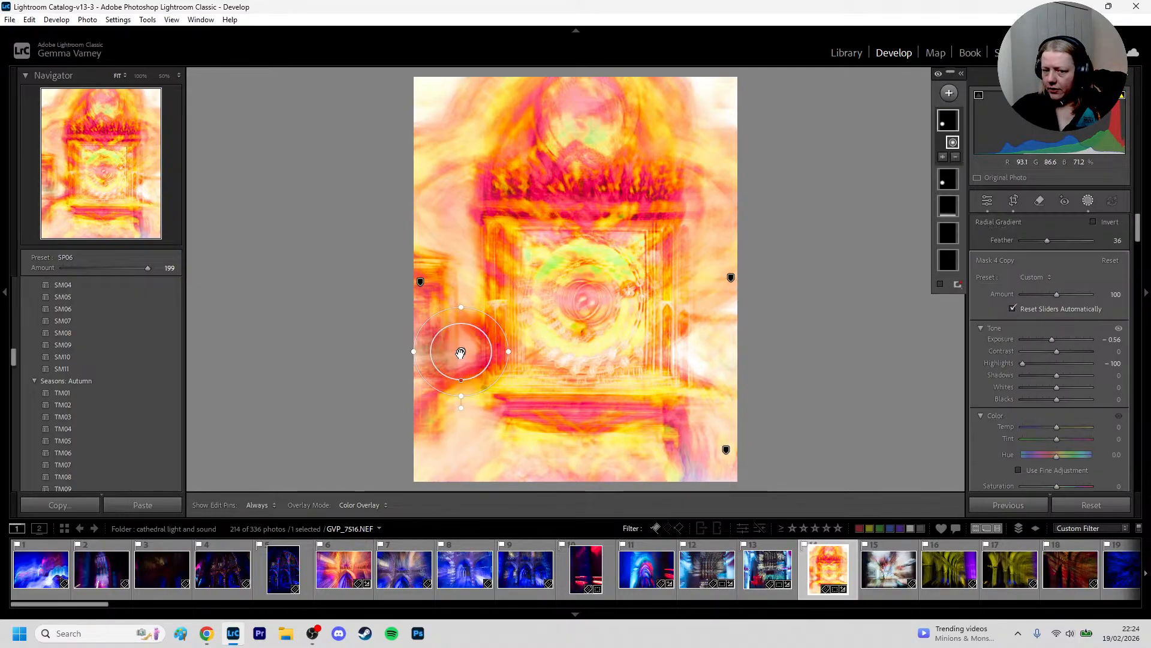
{"action": "left_click_drag", "start_coordinate": [460, 353], "coordinate": [687, 359]}
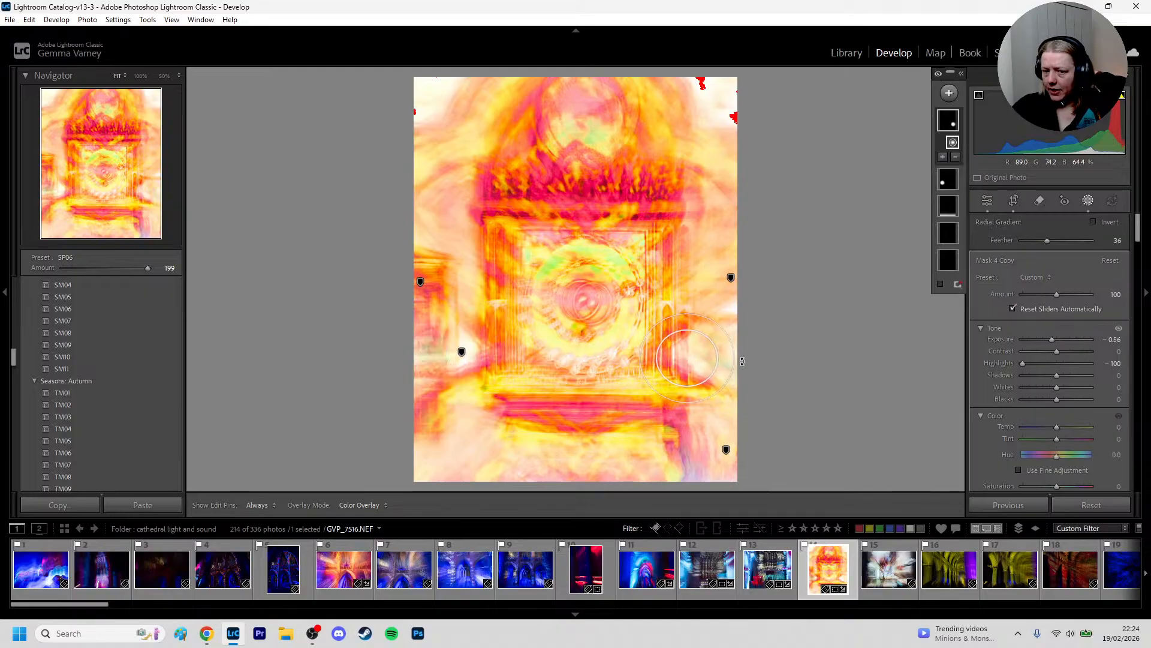
Duplicate the mask again, move the copy to the photo's upper-right corner and enlarge its radial gradient in both directions
{"action": "right_click", "coordinate": [690, 358]}
{"action": "left_click", "coordinate": [720, 442]}
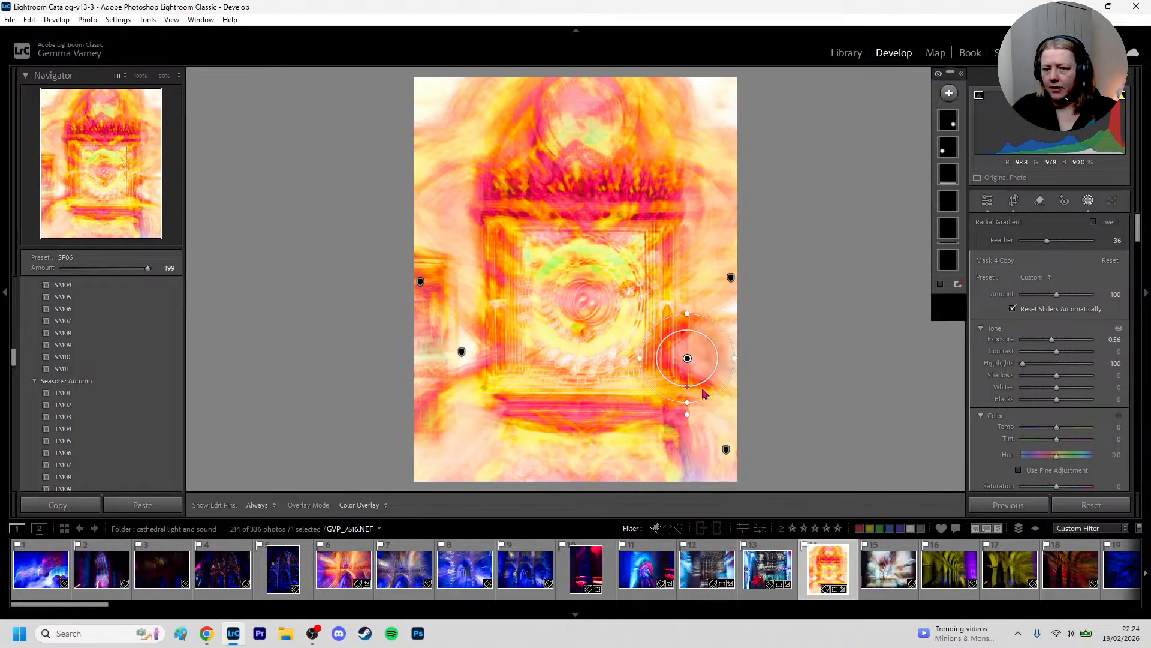
{"action": "left_click_drag", "start_coordinate": [687, 358], "coordinate": [721, 87]}
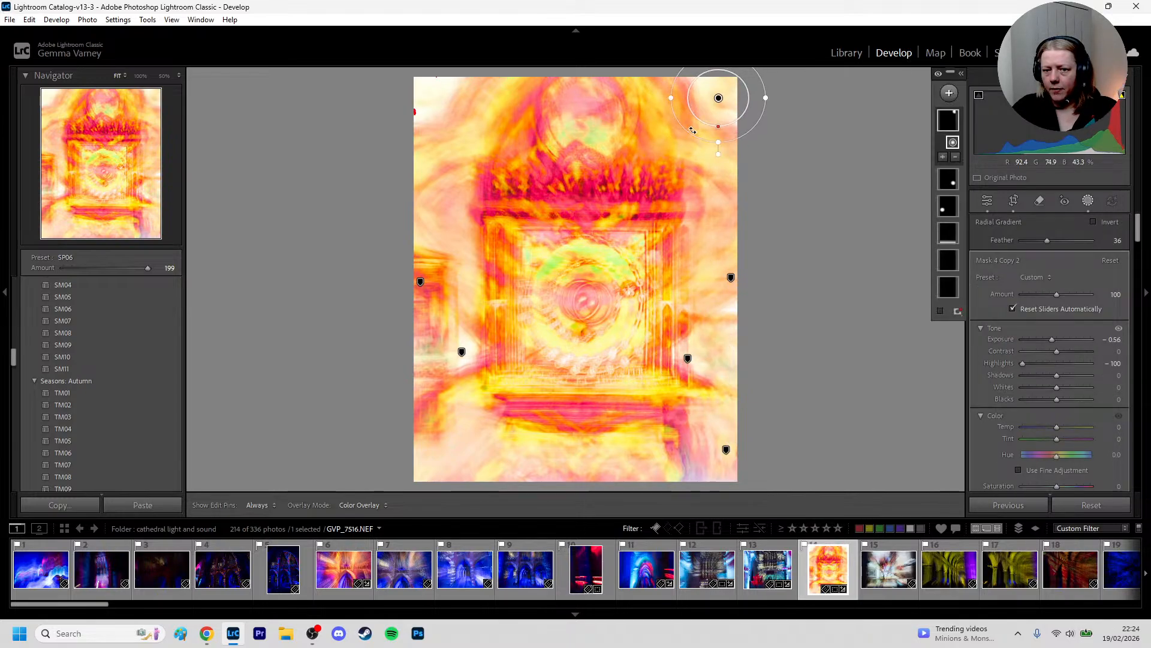
{"action": "left_click_drag", "start_coordinate": [721, 145], "coordinate": [717, 169]}
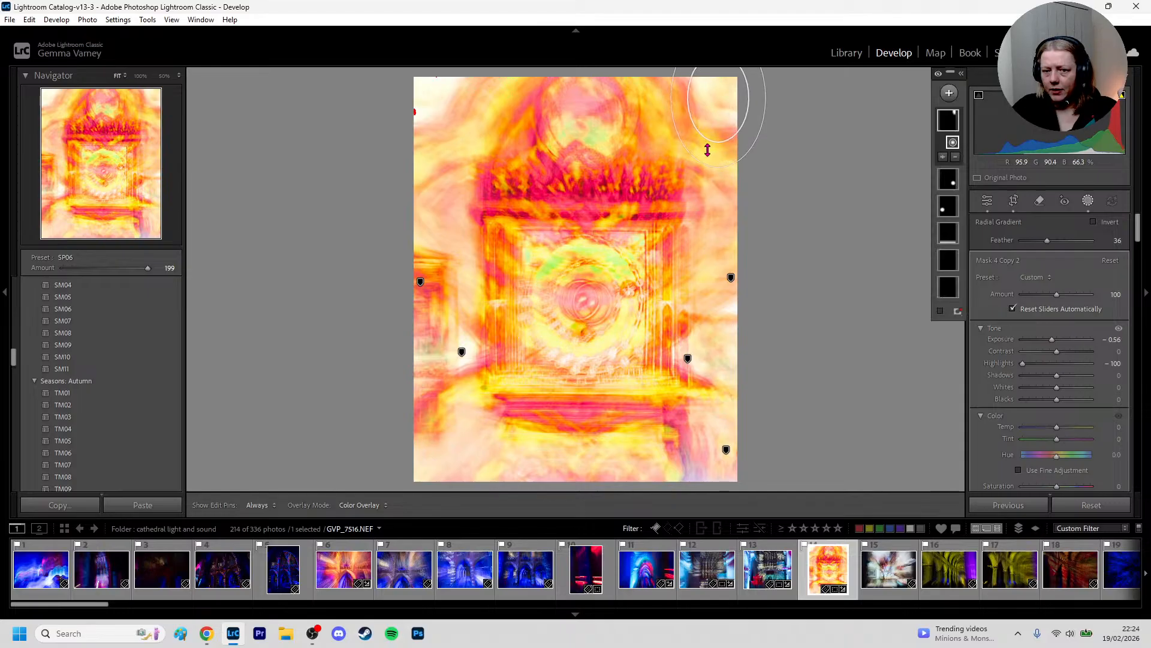
{"action": "left_click_drag", "start_coordinate": [670, 98], "coordinate": [651, 110]}
Duplicate the enlarged radial mask and place the copy over the photo's upper-left corner
{"action": "right_click", "coordinate": [720, 101]}
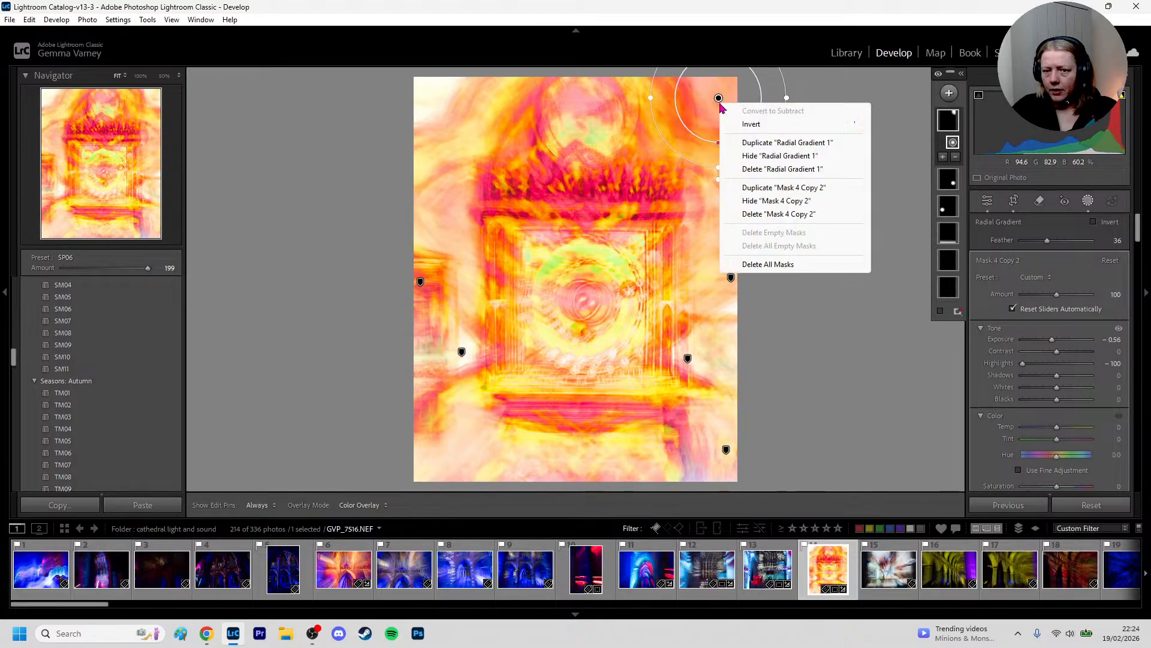
{"action": "left_click", "coordinate": [751, 188]}
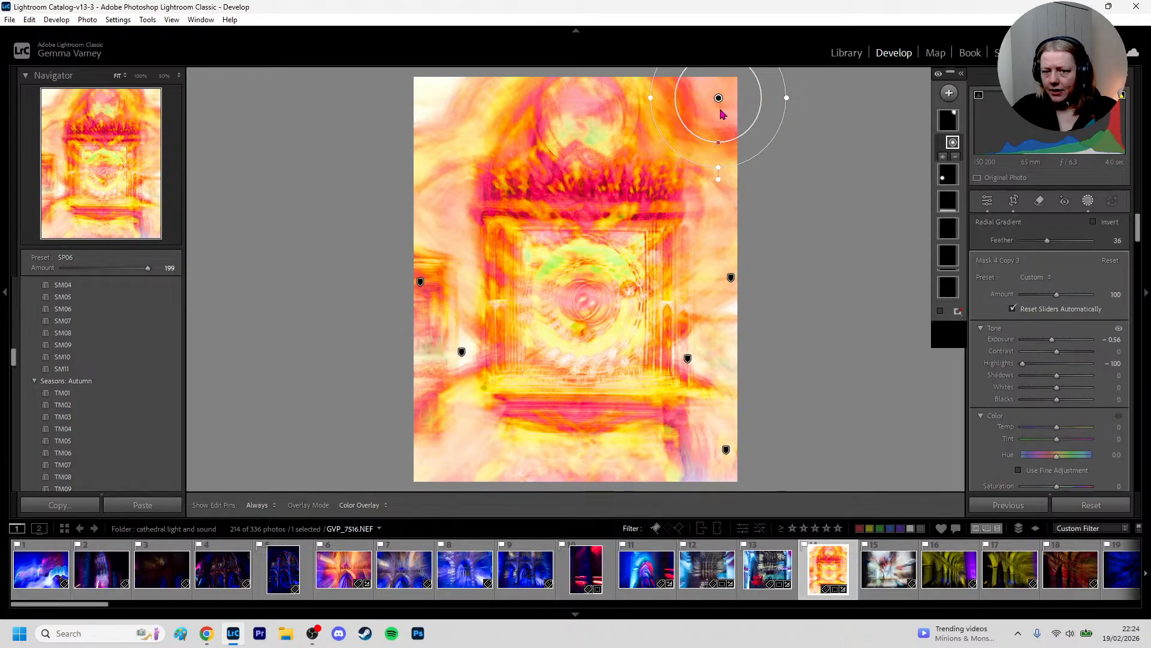
{"action": "left_click_drag", "start_coordinate": [719, 98], "coordinate": [442, 102]}
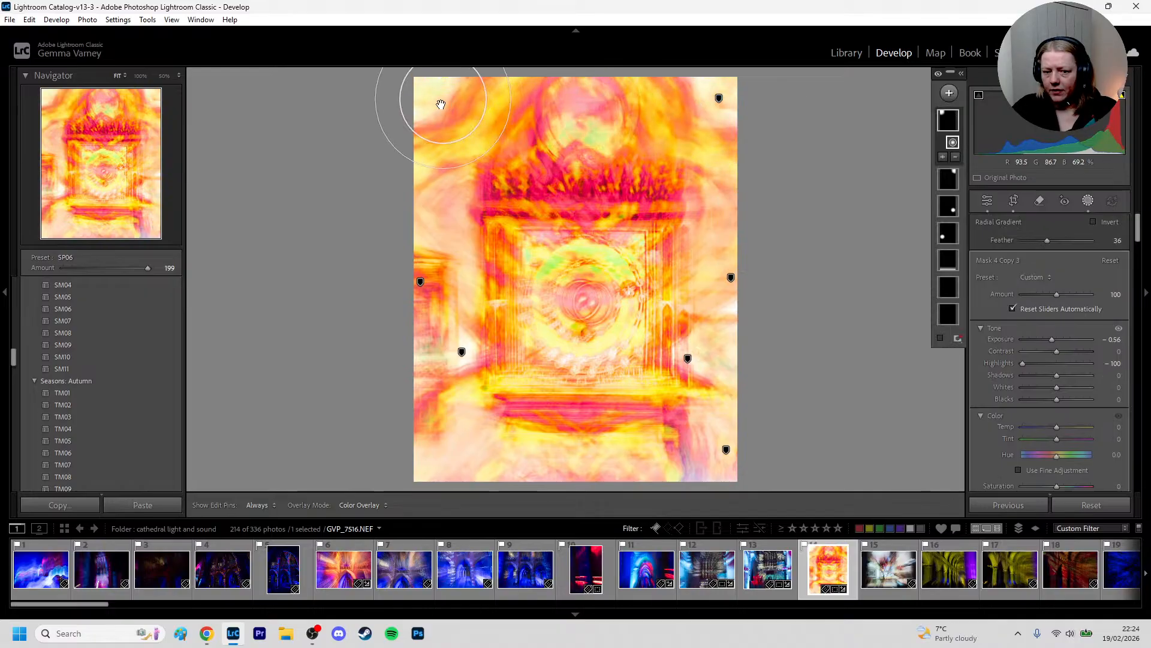
Duplicate the upper-left mask, place the copy over the photo's lower-left corner and set its Highlights to -11
{"action": "right_click", "coordinate": [442, 102]}
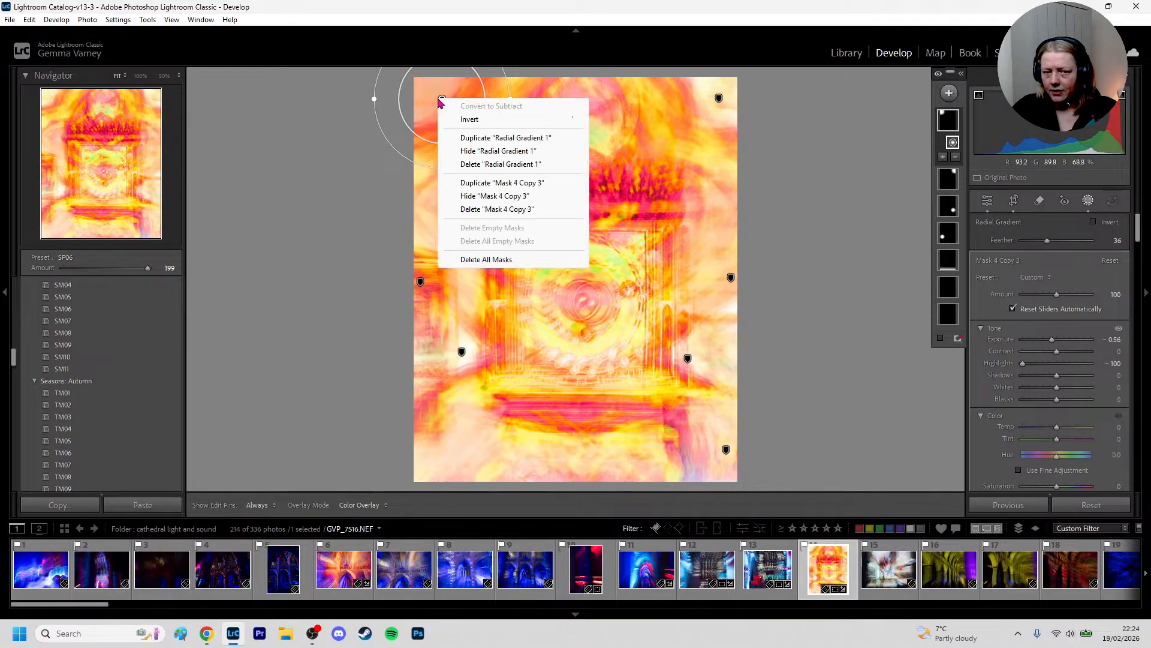
{"action": "left_click", "coordinate": [488, 186]}
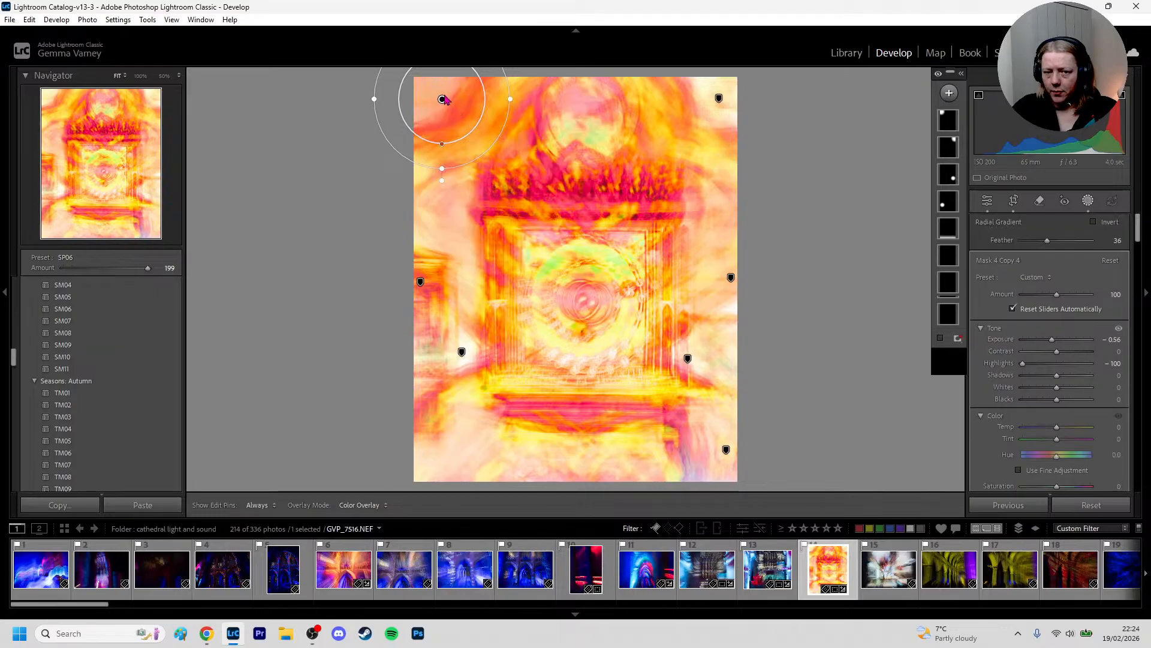
{"action": "left_click_drag", "start_coordinate": [442, 99], "coordinate": [425, 471]}
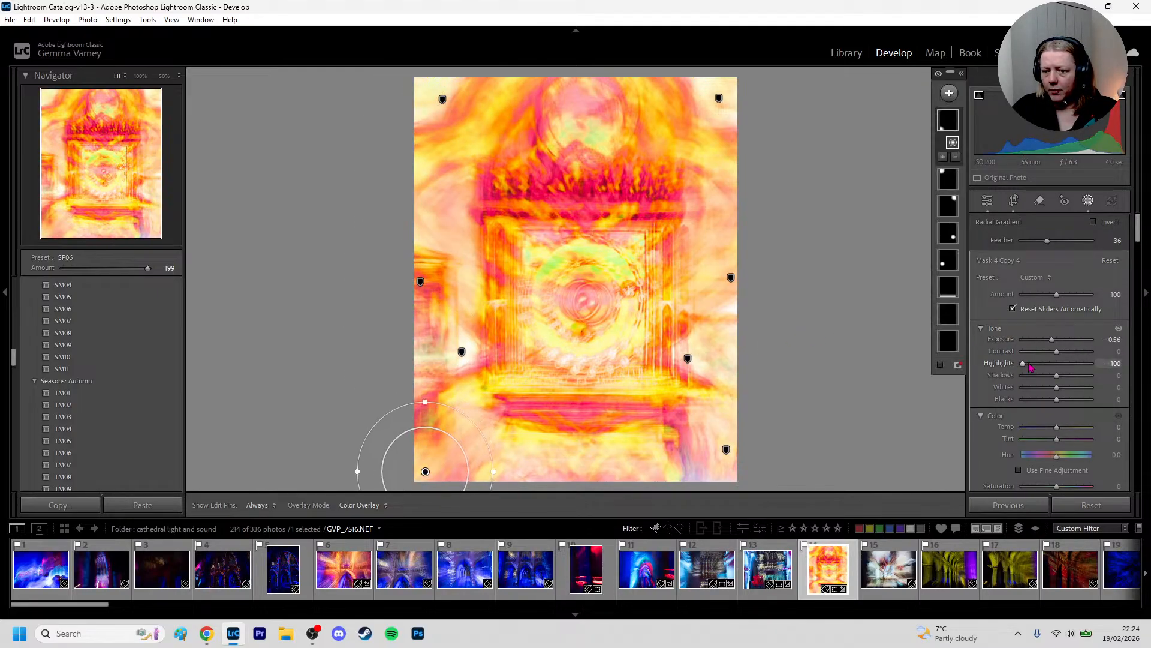
{"action": "left_click_drag", "start_coordinate": [1023, 363], "coordinate": [1054, 364]}
Leave masking and compare the photo before and after the edits side by side
{"action": "key", "text": "Escape"}
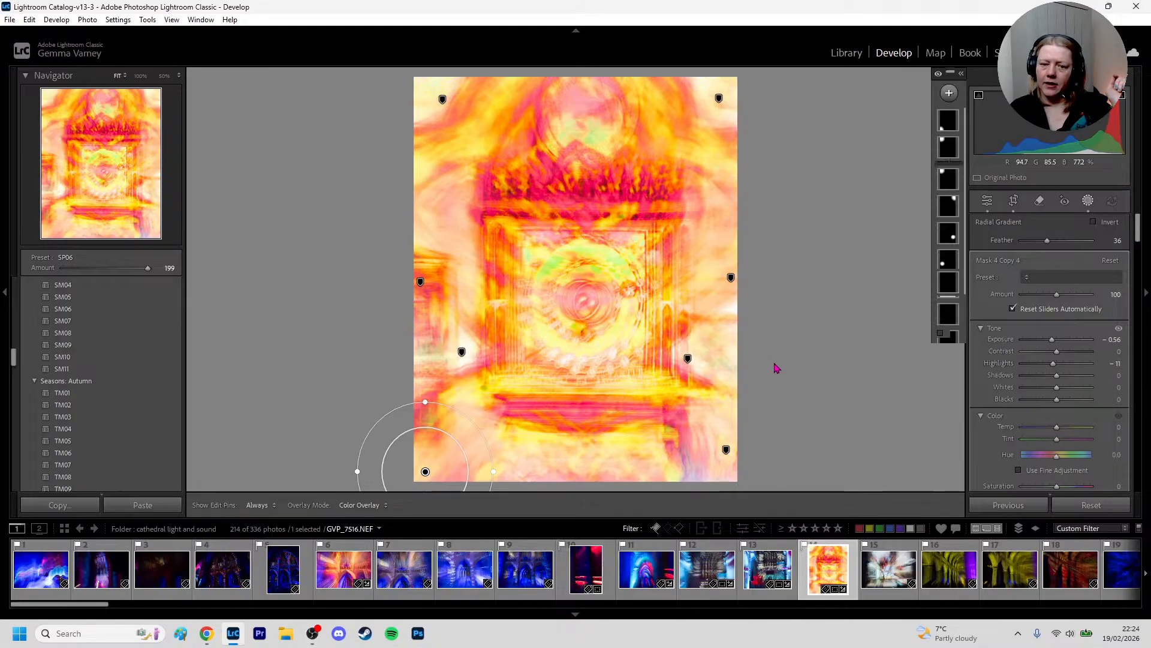
{"action": "key", "text": "d"}
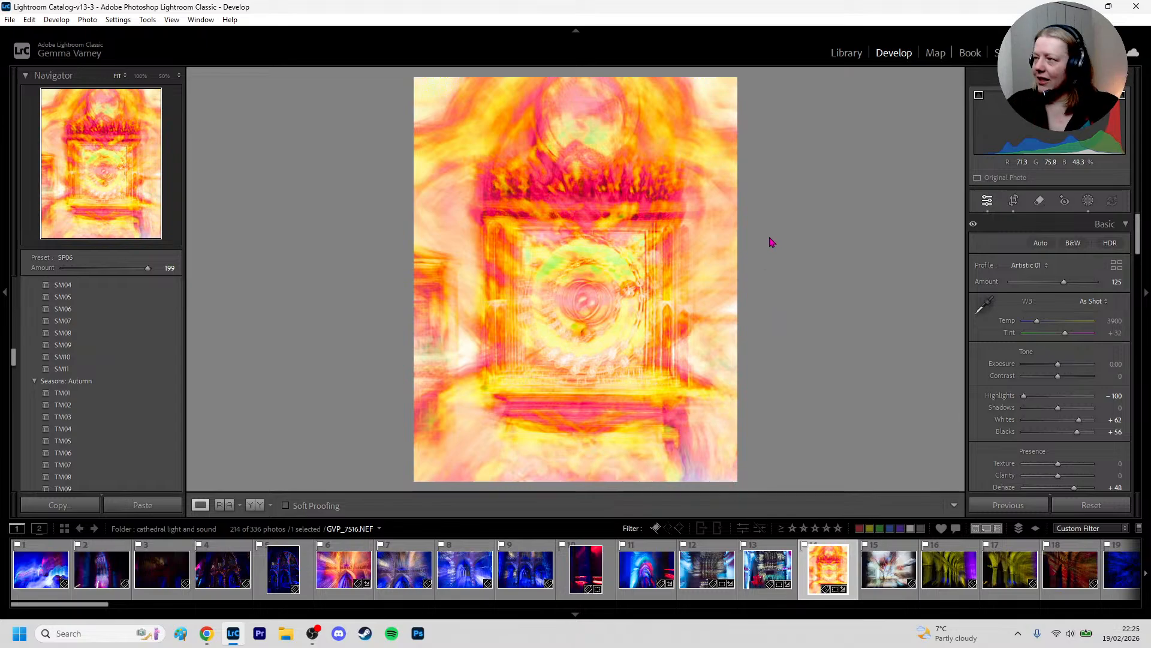
{"action": "left_click", "coordinate": [255, 505]}
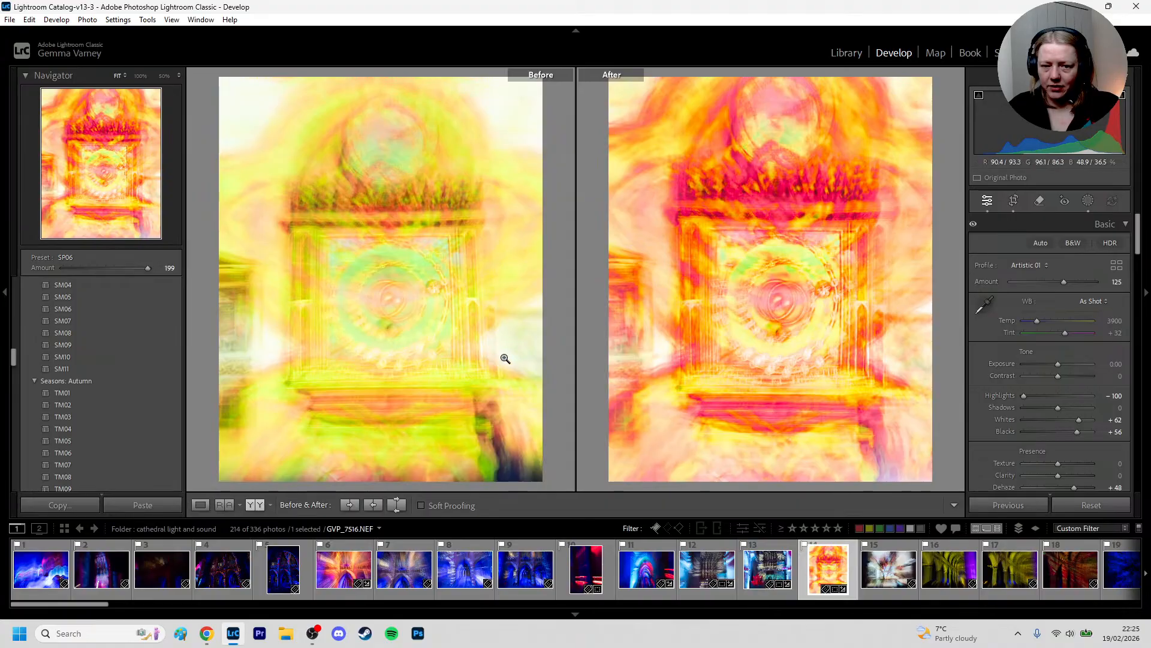
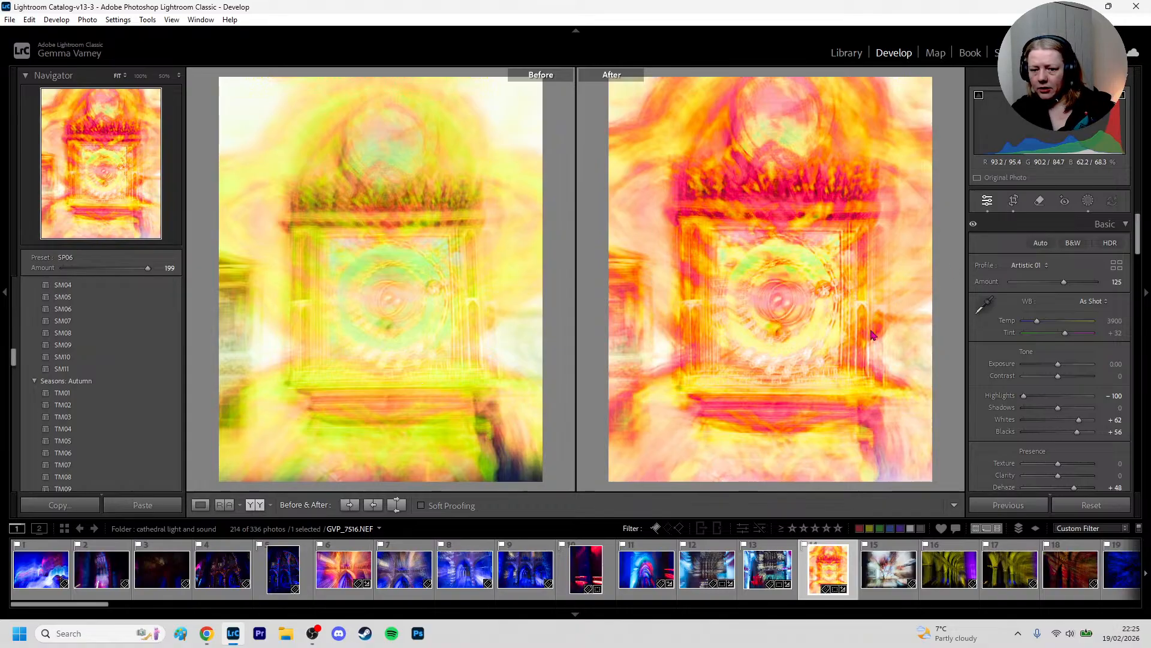
Open photo 15 in single-image view and brighten its left edge with a linear gradient mask, Shadows 72 and Exposure 0.91
{"action": "left_click", "coordinate": [890, 587]}
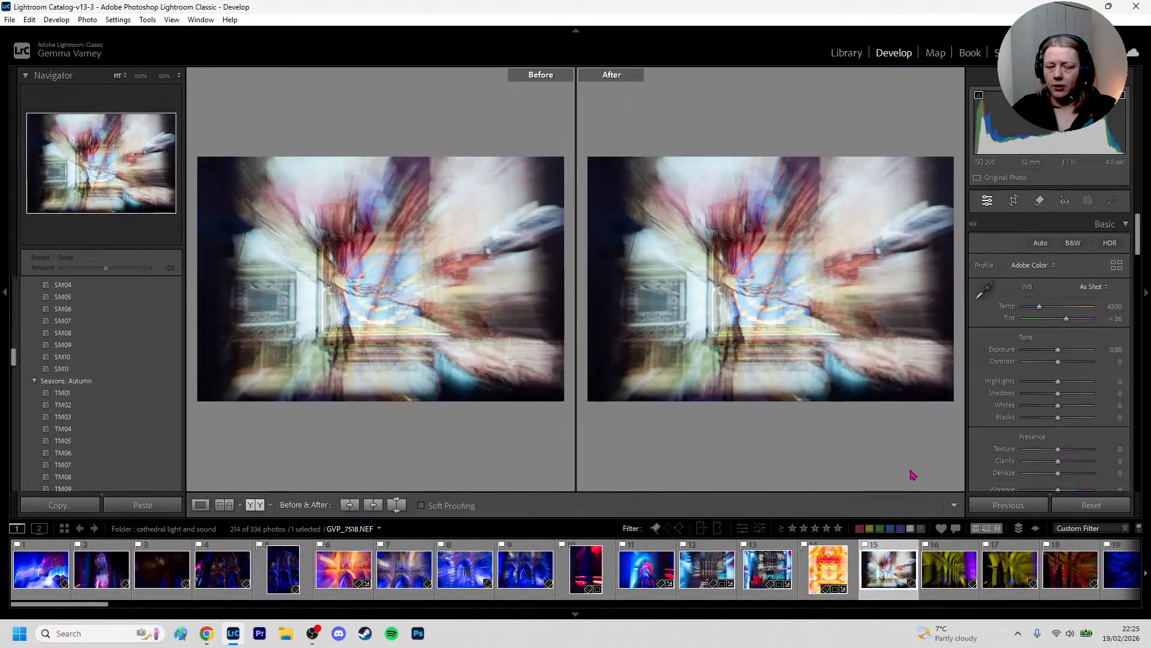
{"action": "left_click", "coordinate": [200, 507]}
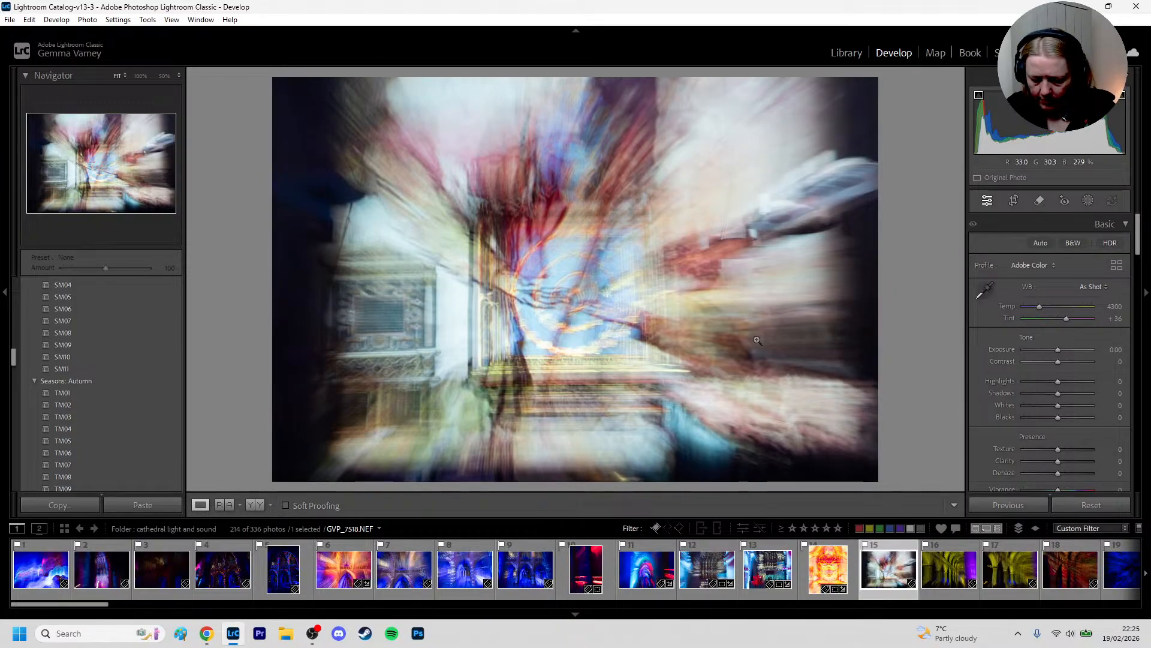
{"action": "key", "text": "m"}
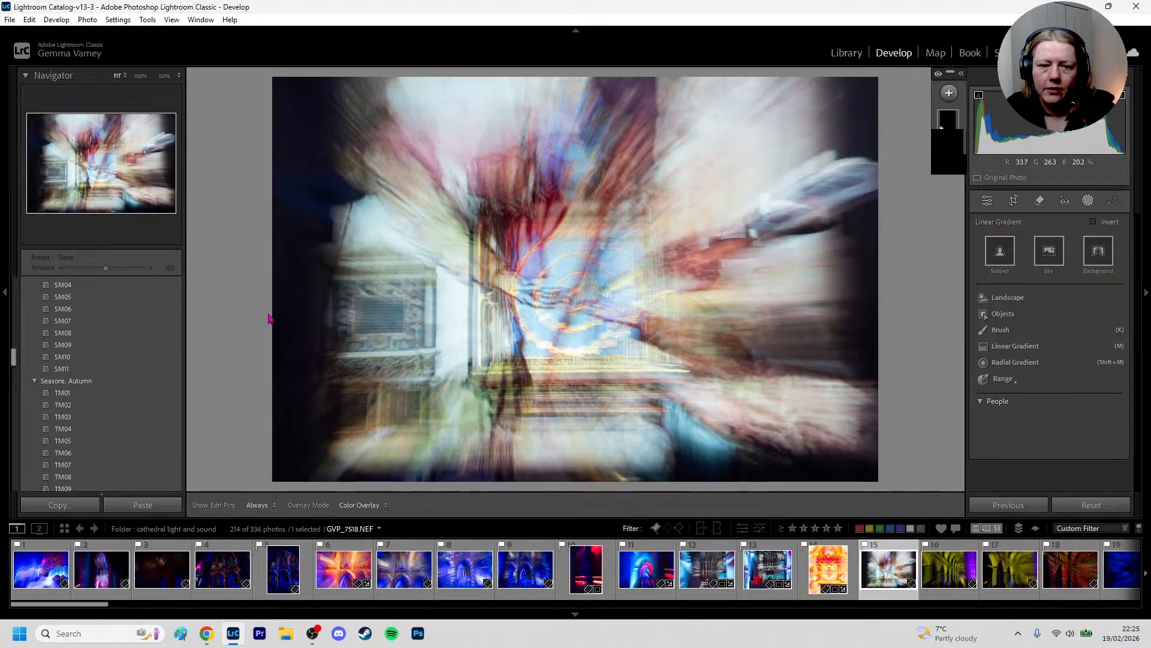
{"action": "left_click_drag", "start_coordinate": [270, 313], "coordinate": [449, 312]}
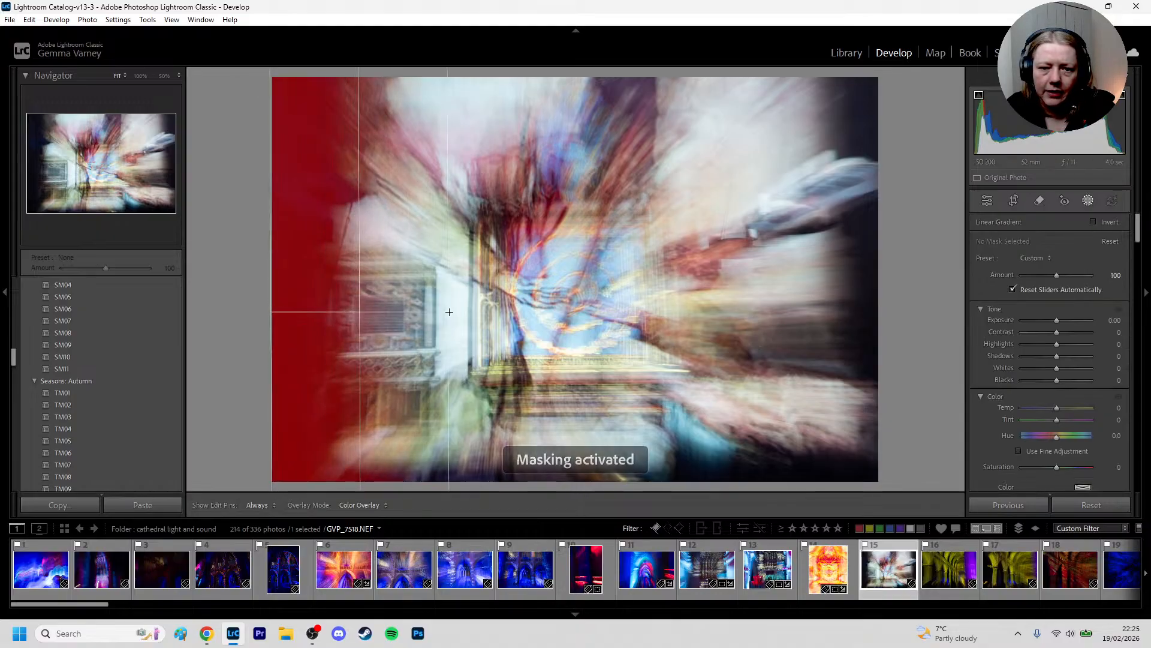
{"action": "left_click_drag", "start_coordinate": [1056, 356], "coordinate": [1081, 356]}
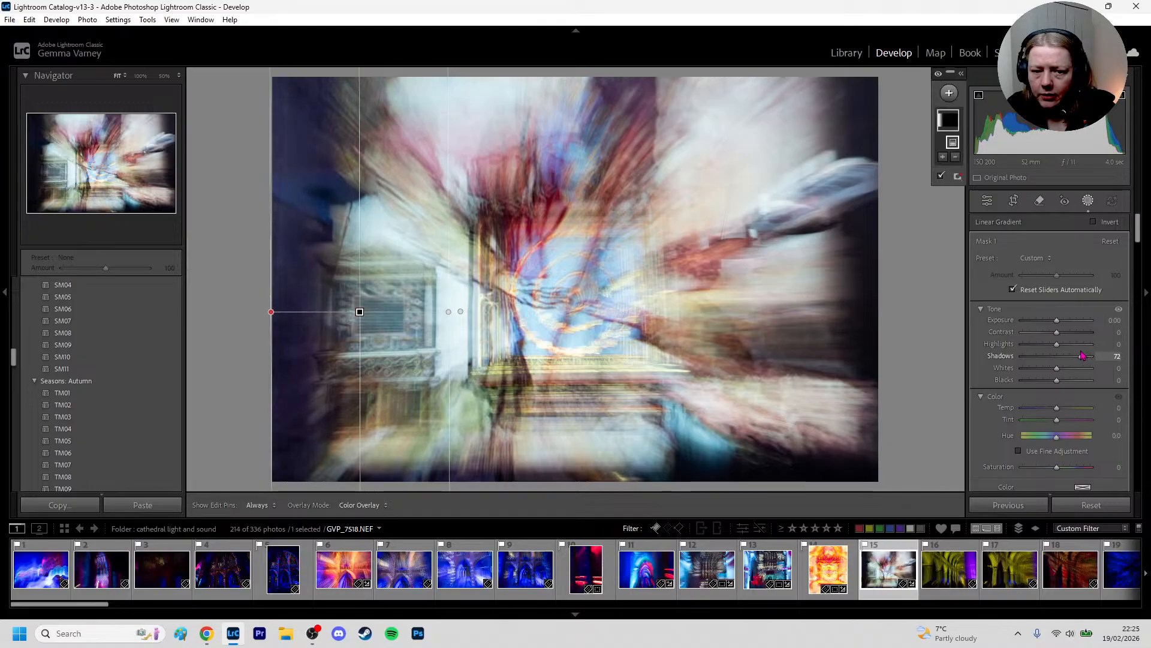
{"action": "left_click_drag", "start_coordinate": [1057, 319], "coordinate": [1073, 324]}
{"action": "key", "text": "ctrl+z"}
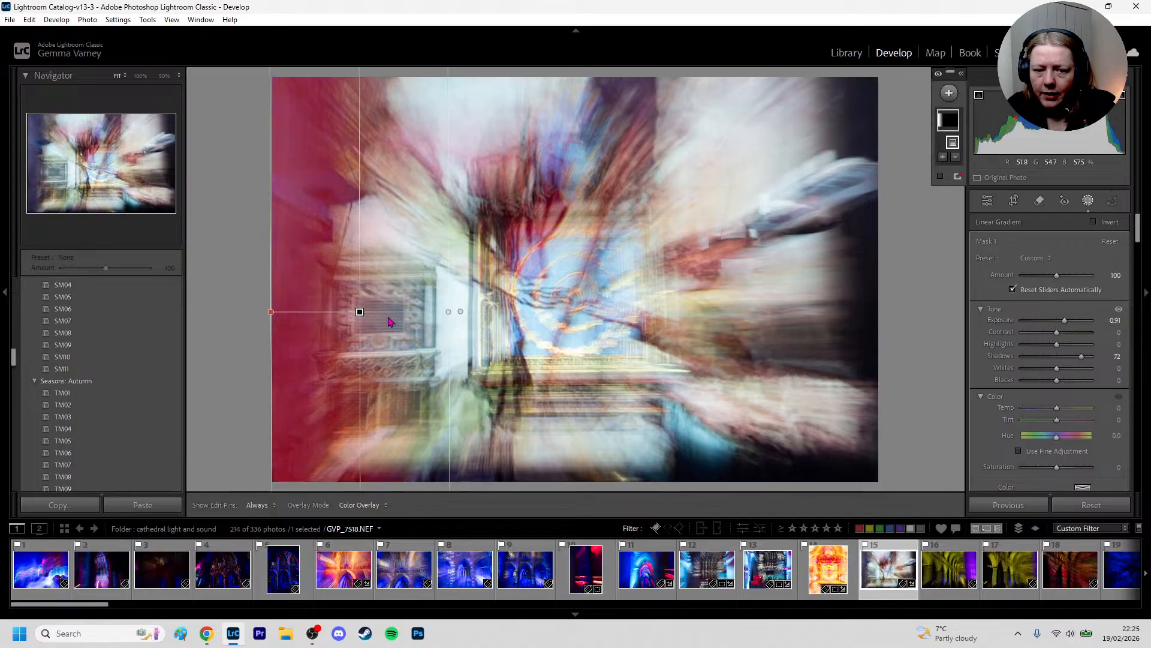
Add a second linear gradient mask along the photo's bottom edge, set its Shadows to 100 and shift it slightly upward
{"action": "key", "text": "m"}
{"action": "left_click_drag", "start_coordinate": [723, 486], "coordinate": [709, 395]}
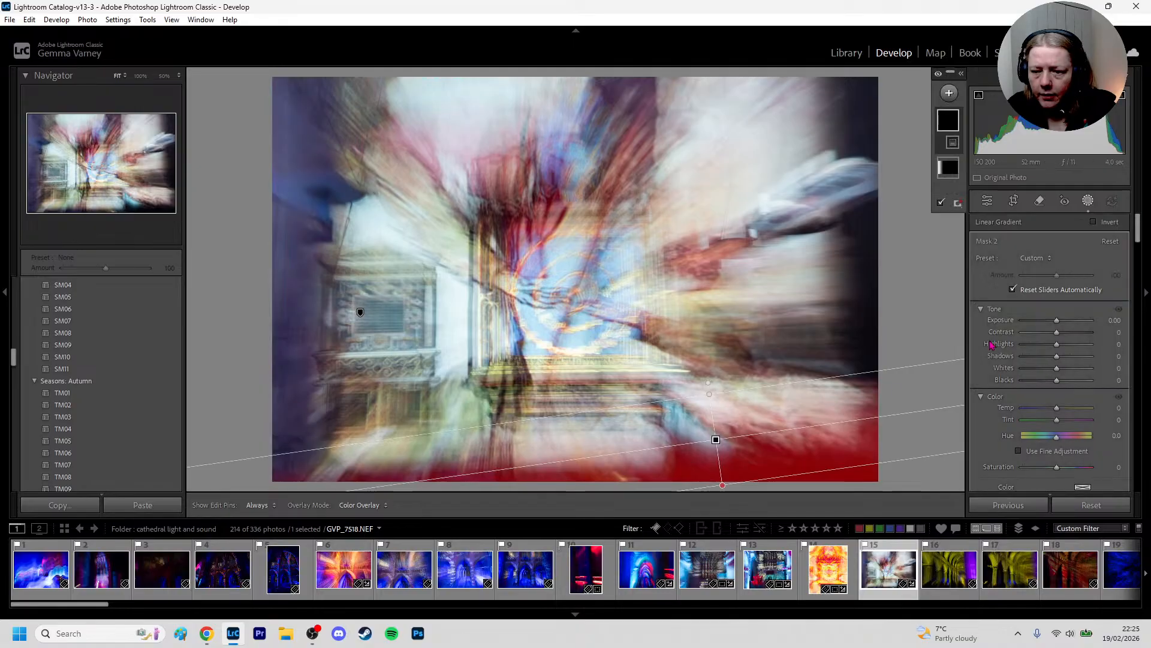
{"action": "left_click_drag", "start_coordinate": [1057, 356], "coordinate": [1108, 349]}
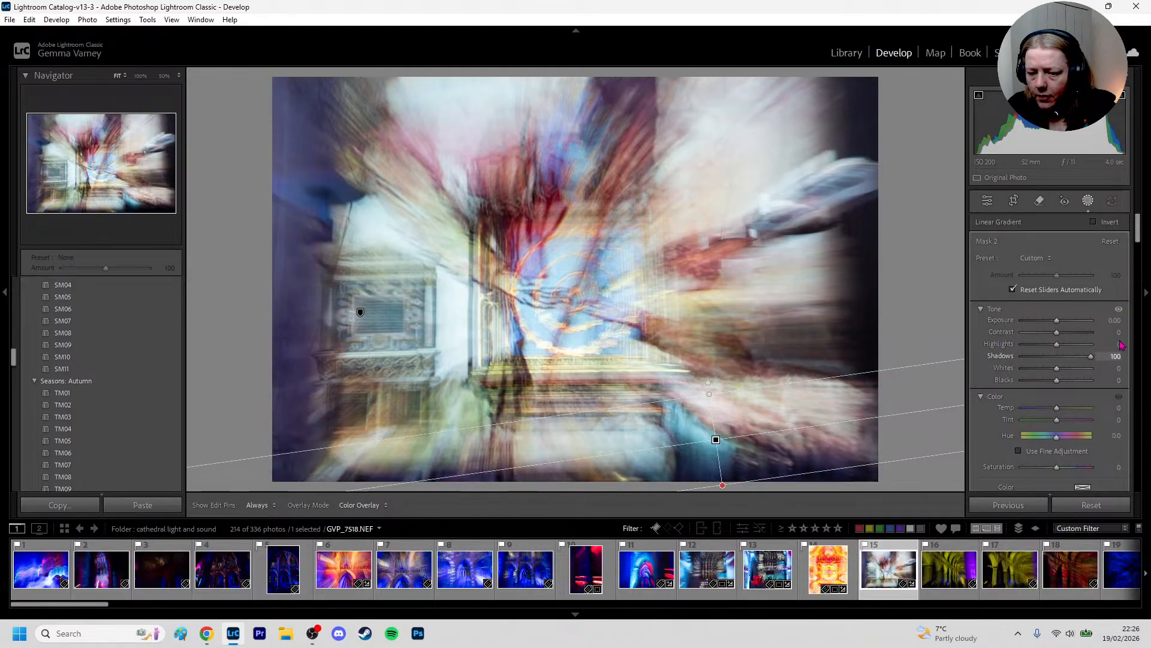
{"action": "left_click_drag", "start_coordinate": [716, 440], "coordinate": [721, 430]}
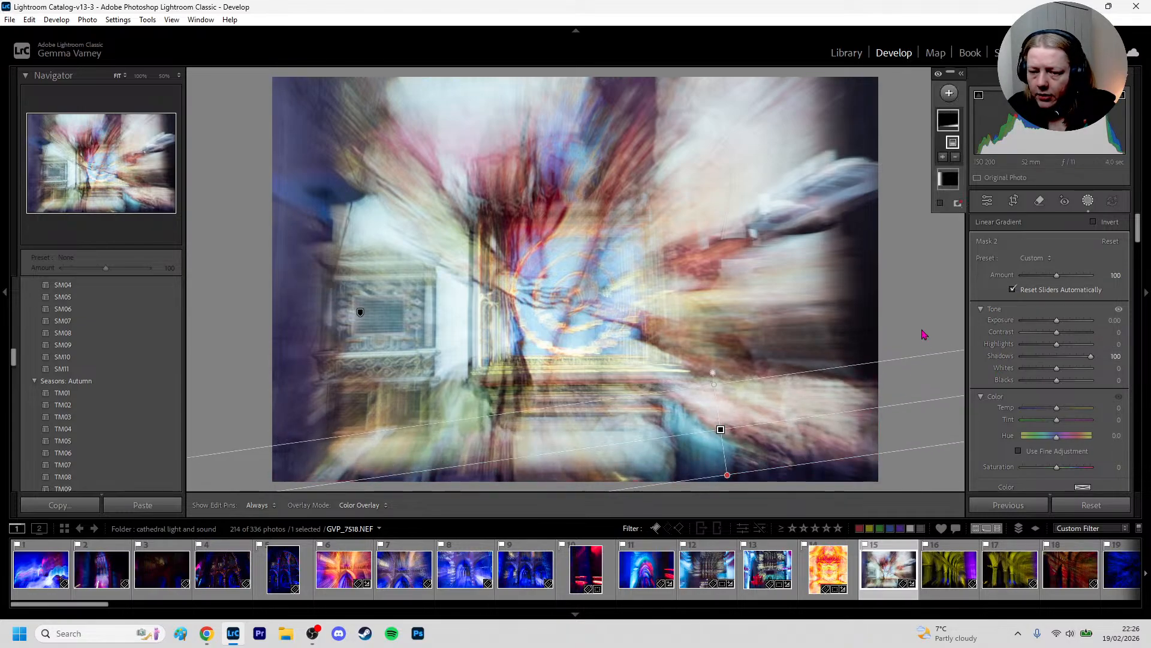
Add a third linear gradient mask over the photo's right edge with Shadows at 86, and leave masking
{"action": "key", "text": "m"}
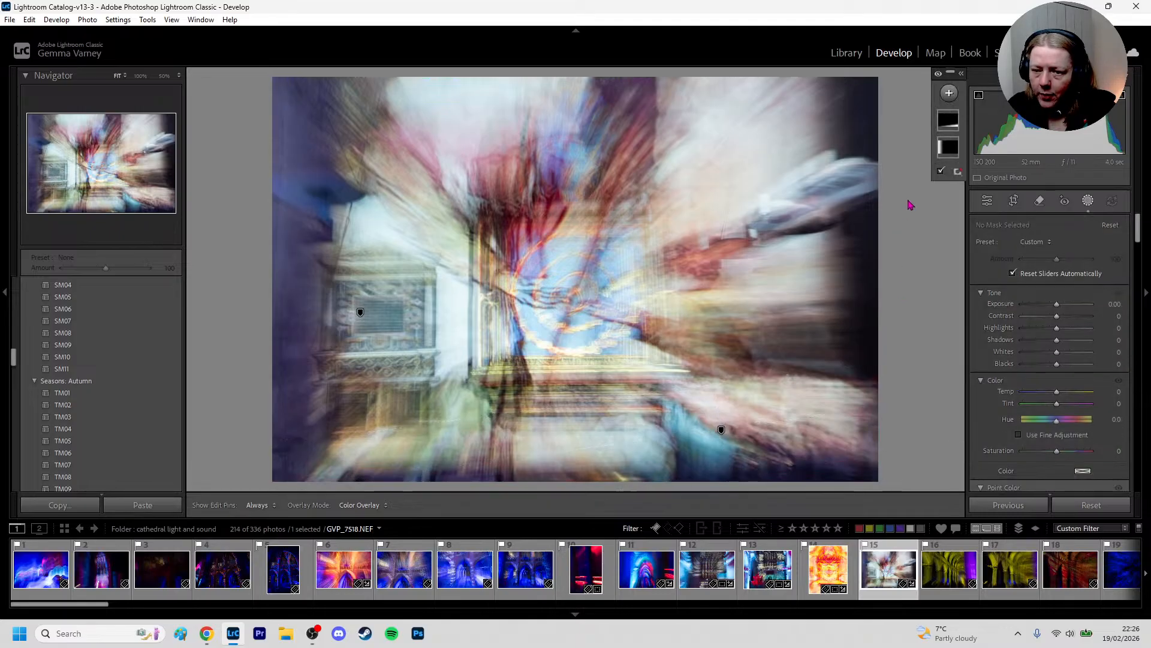
{"action": "left_click_drag", "start_coordinate": [906, 198], "coordinate": [750, 214]}
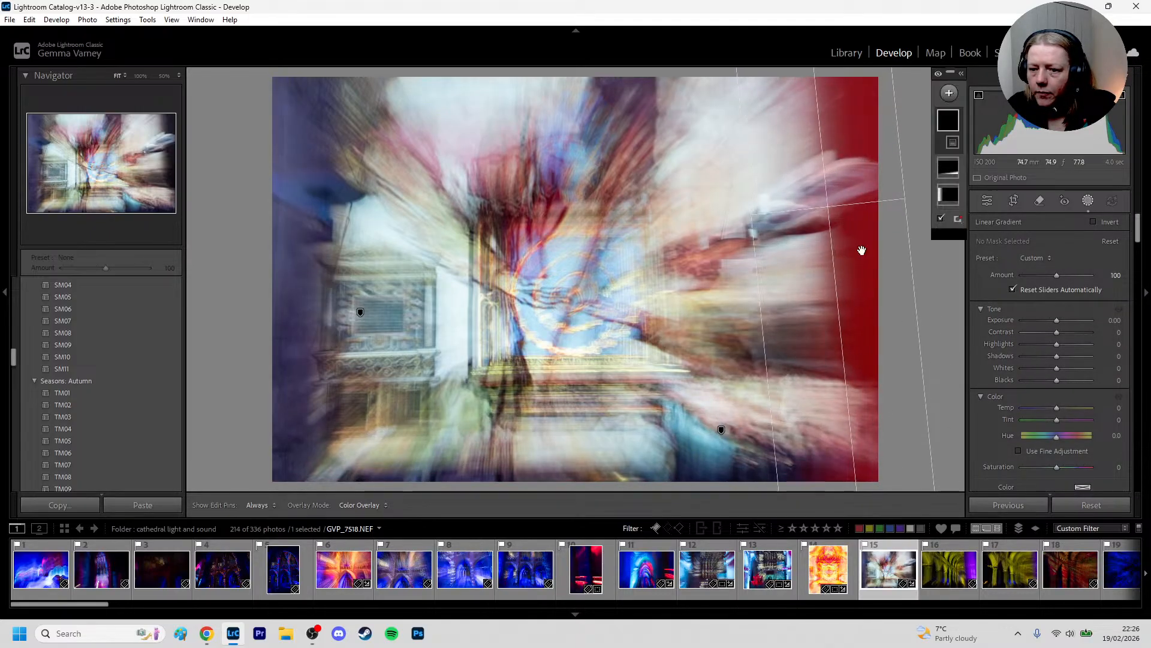
{"action": "left_click_drag", "start_coordinate": [1057, 357], "coordinate": [1092, 358]}
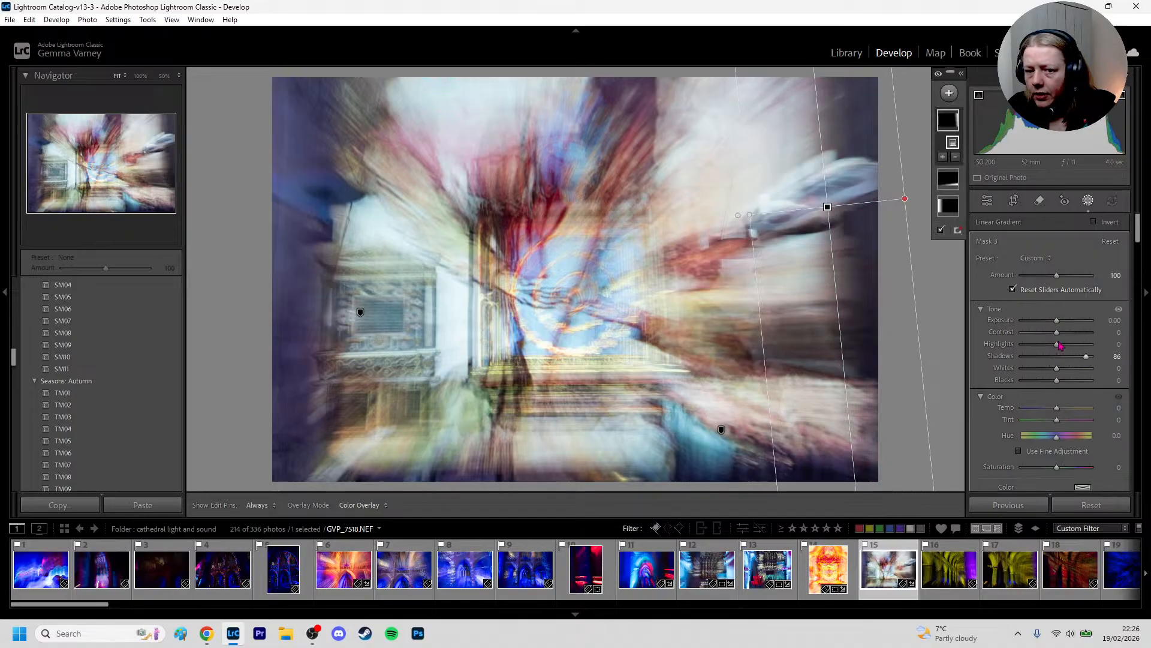
{"action": "key", "text": "d"}
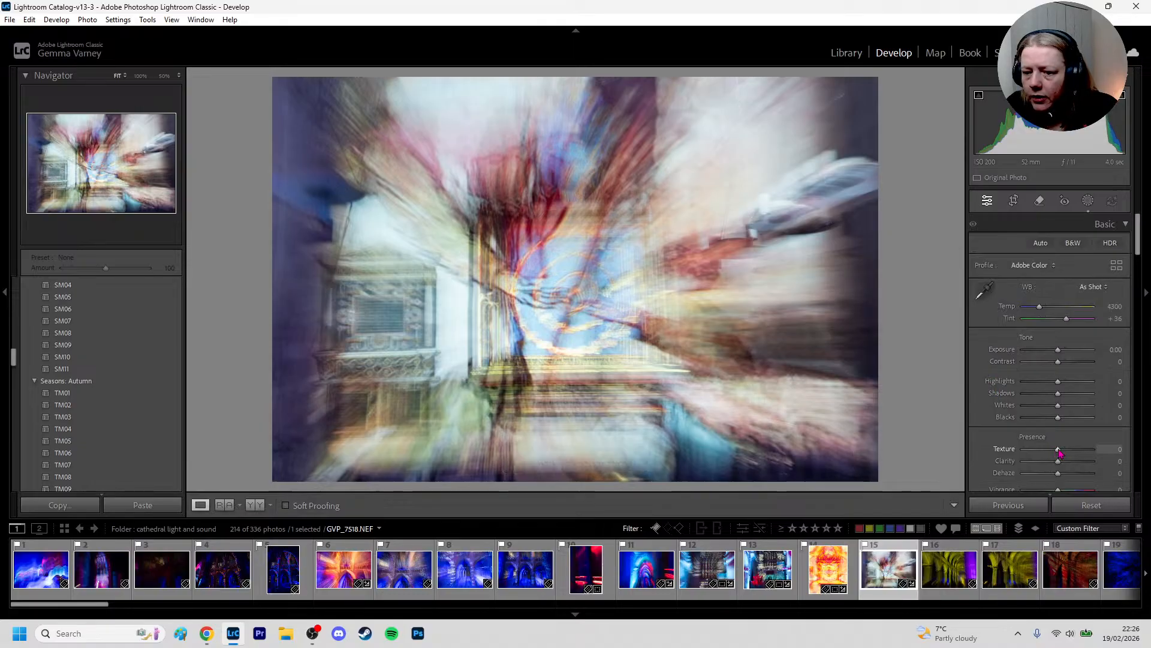
Try positive and negative Texture amounts on the whole photo and settle on +47
{"action": "mouse_move", "coordinate": [1089, 444]}
{"action": "left_mouse_down"}
{"action": "mouse_move", "coordinate": [1059, 442]}
{"action": "mouse_move", "coordinate": [1102, 440]}
{"action": "left_mouse_up"}
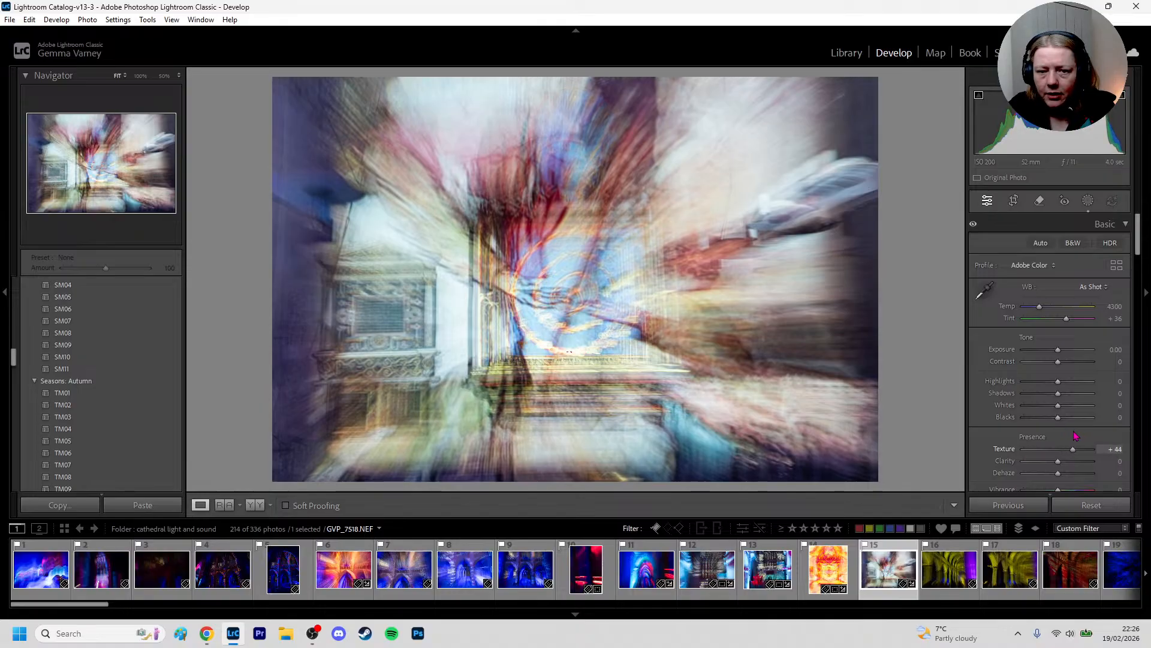
{"action": "left_click_drag", "start_coordinate": [1076, 433], "coordinate": [1053, 444]}
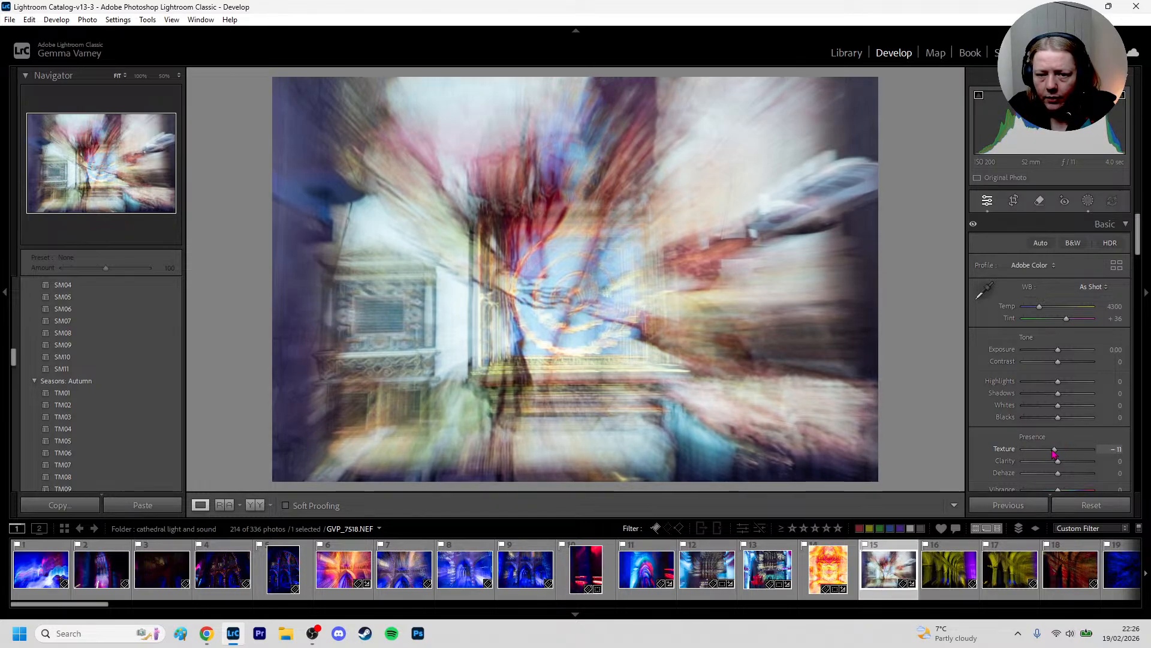
{"action": "left_click_drag", "start_coordinate": [1057, 457], "coordinate": [1062, 453]}
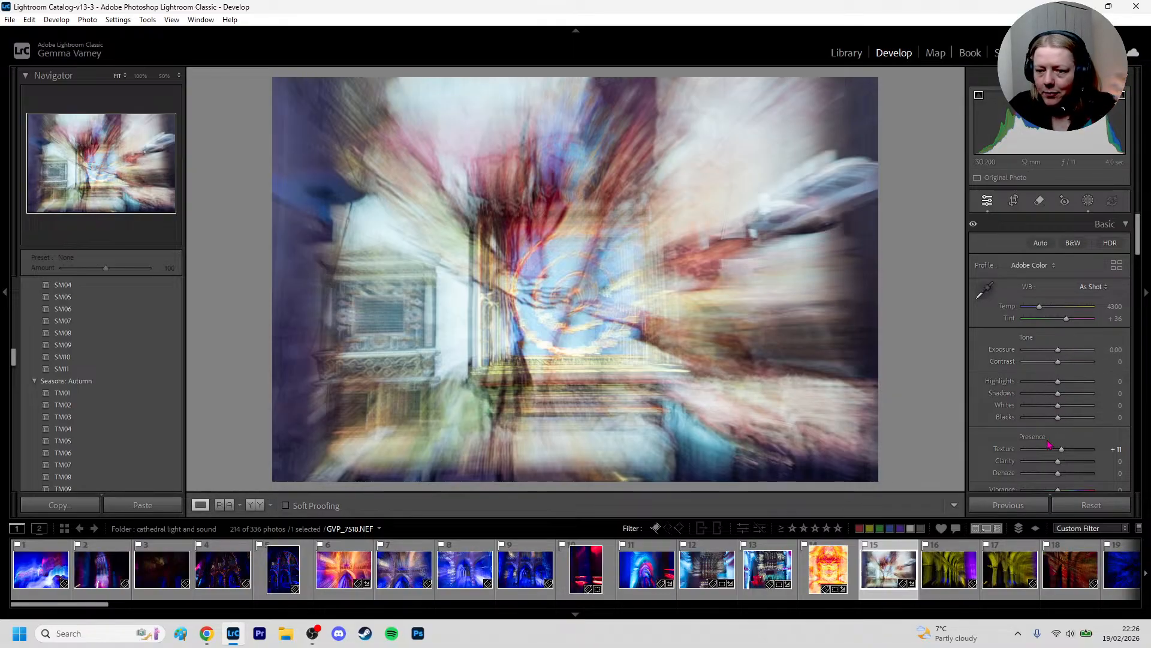
{"action": "left_click_drag", "start_coordinate": [1062, 450], "coordinate": [1059, 454]}
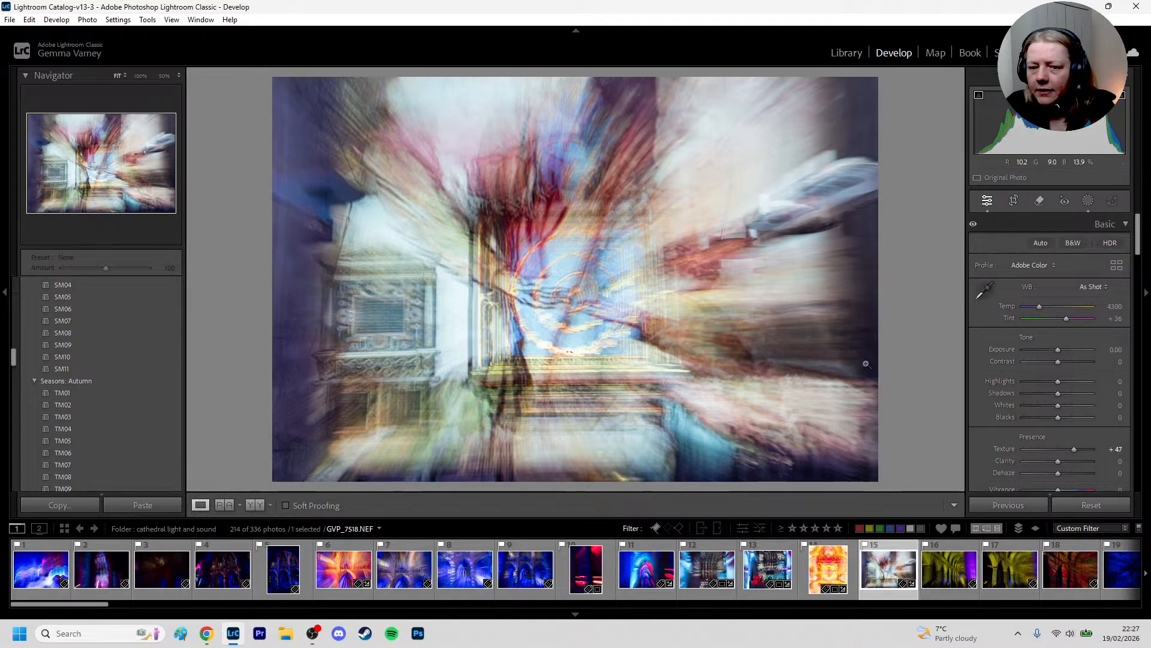
Set the photo's overall Saturation to +18
{"action": "scroll", "coordinate": [1055, 384], "scroll_direction": "down", "scroll_amount": 2}
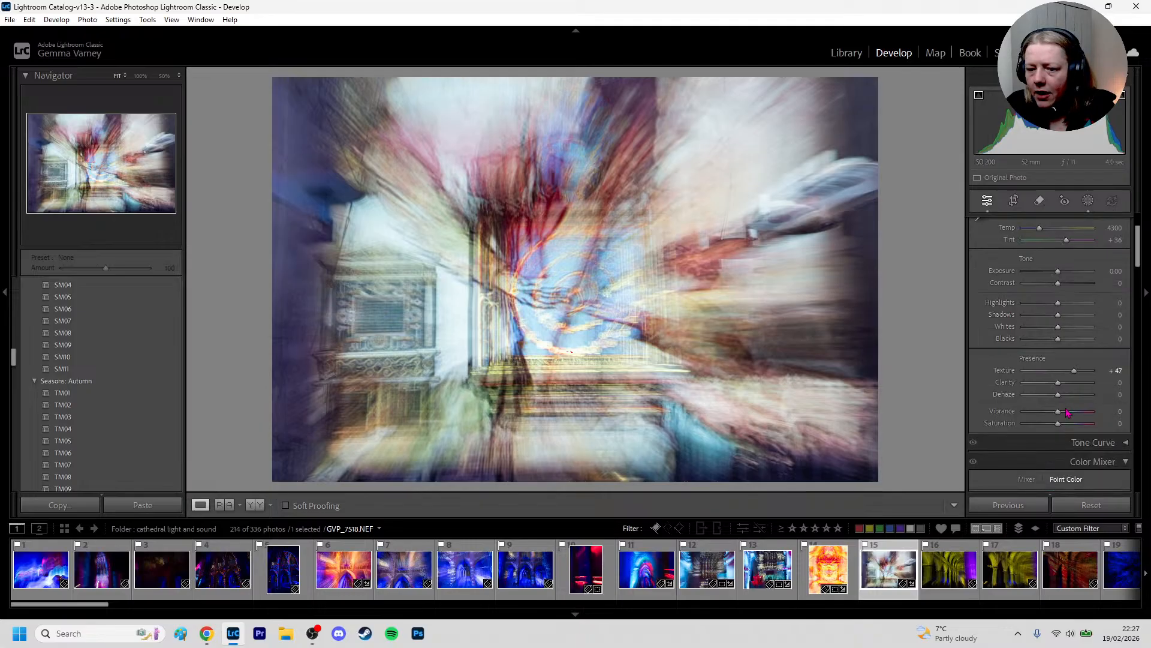
{"action": "mouse_move", "coordinate": [1071, 414]}
{"action": "left_mouse_down"}
{"action": "mouse_move", "coordinate": [1089, 409]}
{"action": "mouse_move", "coordinate": [1058, 409]}
{"action": "mouse_move", "coordinate": [1081, 426]}
{"action": "mouse_move", "coordinate": [1056, 426]}
{"action": "mouse_move", "coordinate": [1069, 428]}
{"action": "left_mouse_up"}
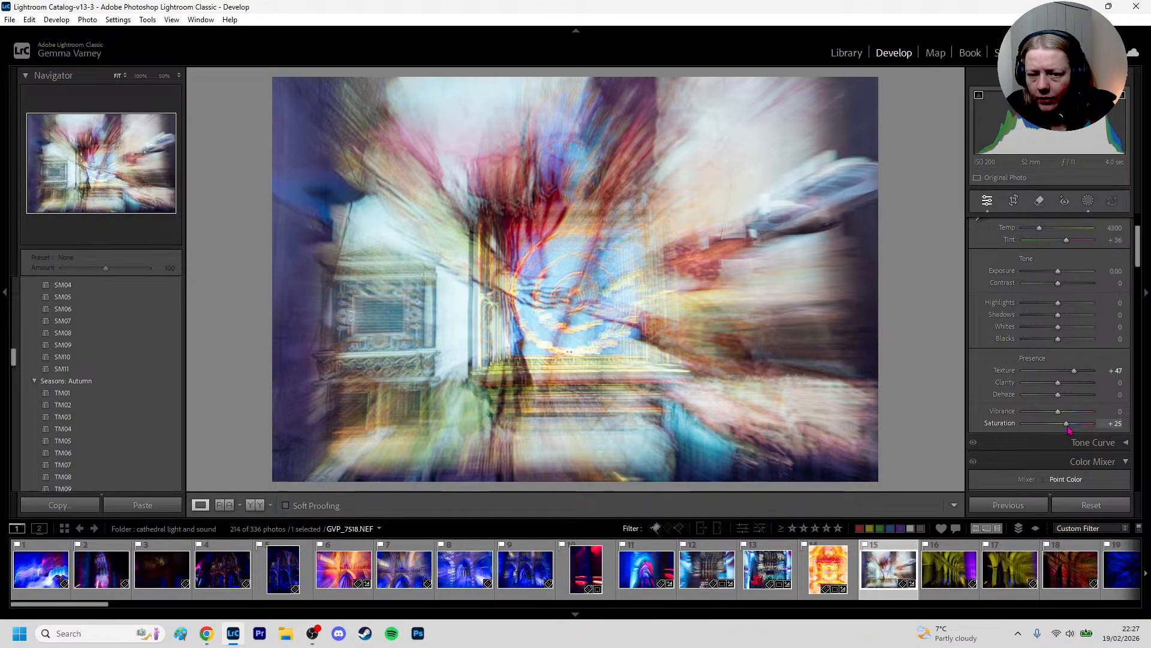
{"action": "left_click_drag", "start_coordinate": [1068, 427], "coordinate": [1060, 426]}
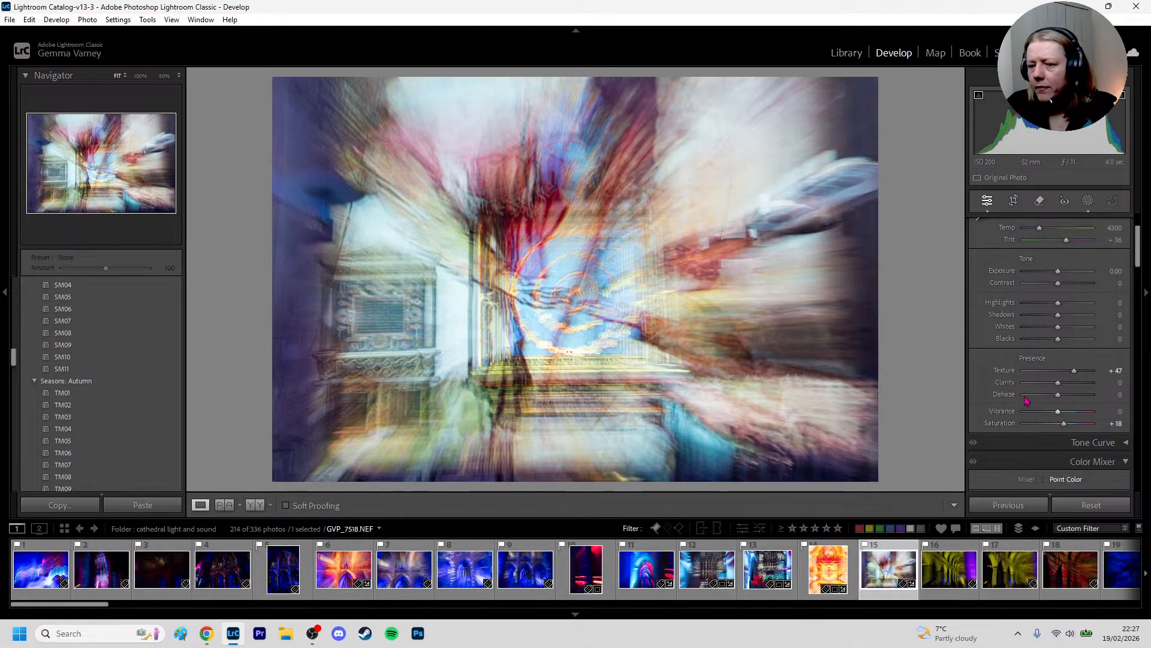
Rotate the photo slightly with the crop tool to straighten it, and apply the crop
{"action": "scroll", "coordinate": [1078, 296], "scroll_direction": "down", "scroll_amount": 4}
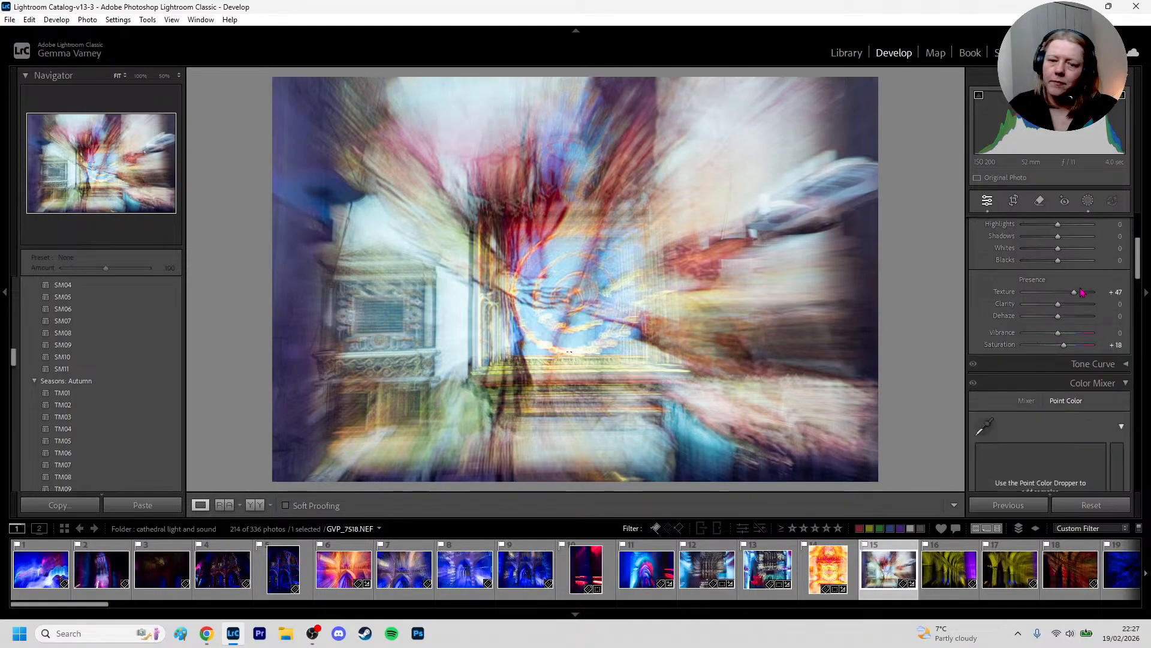
{"action": "left_click", "coordinate": [1015, 201]}
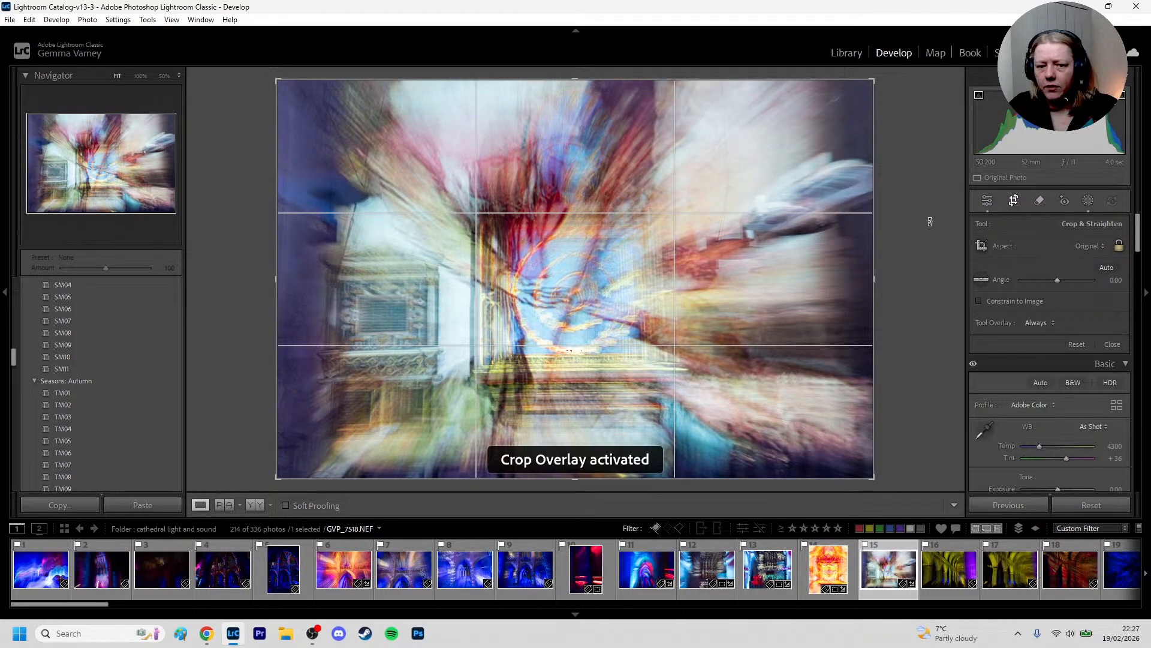
{"action": "left_click_drag", "start_coordinate": [930, 228], "coordinate": [930, 228]}
{"action": "double_click", "coordinate": [799, 247]}
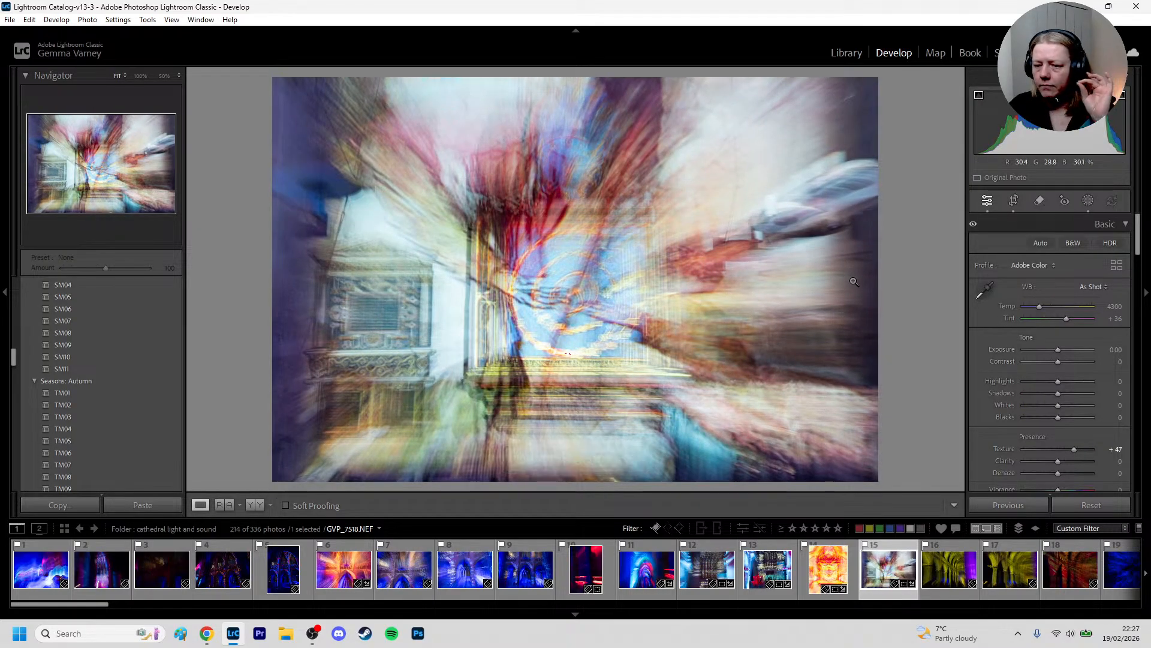
Try the automatic Upright correction on the photo, turn it off and undo the Upright changes
{"action": "scroll", "coordinate": [1031, 346], "scroll_direction": "down", "scroll_amount": 5}
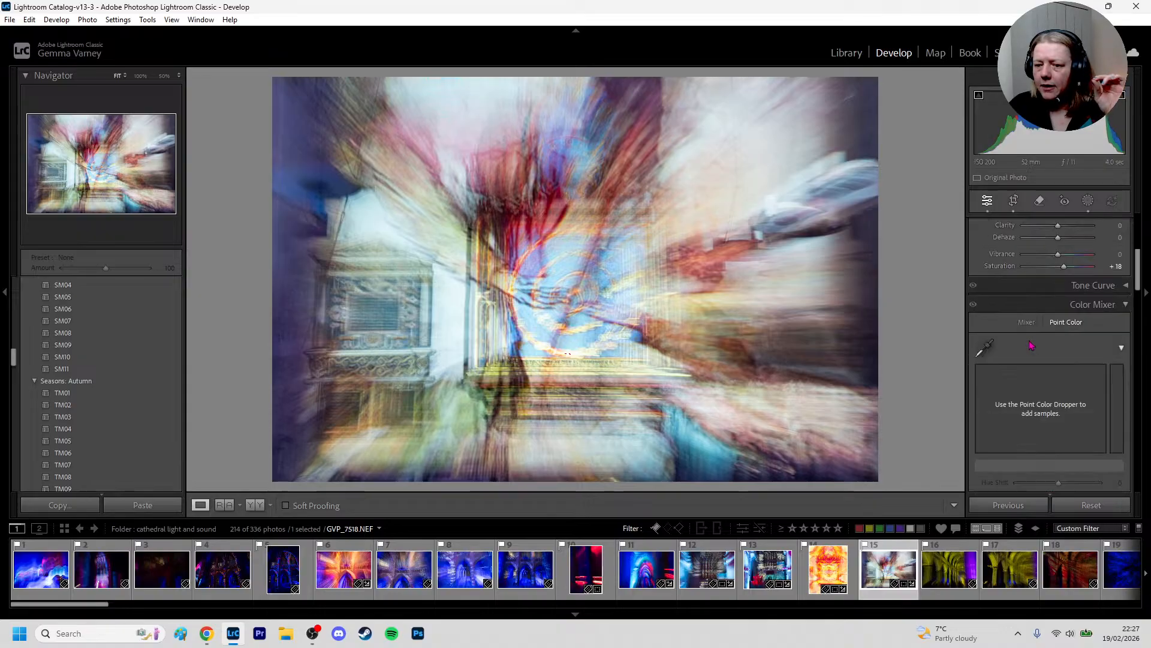
{"action": "scroll", "coordinate": [1032, 345], "scroll_direction": "down", "scroll_amount": 6}
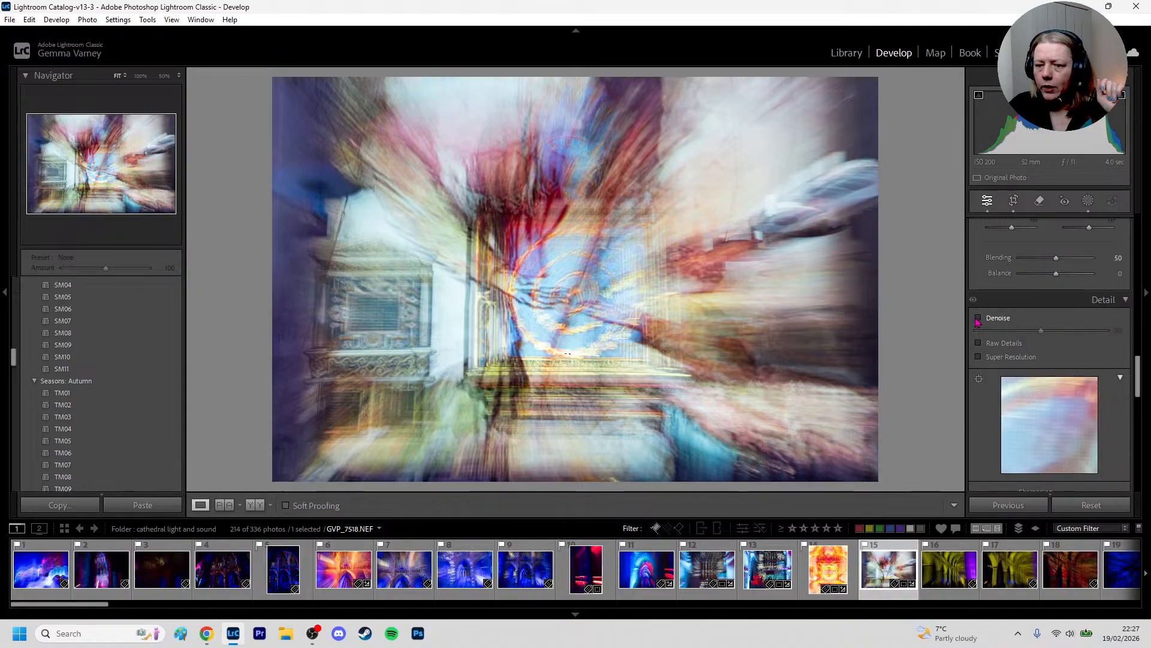
{"action": "scroll", "coordinate": [1015, 336], "scroll_direction": "down", "scroll_amount": 4}
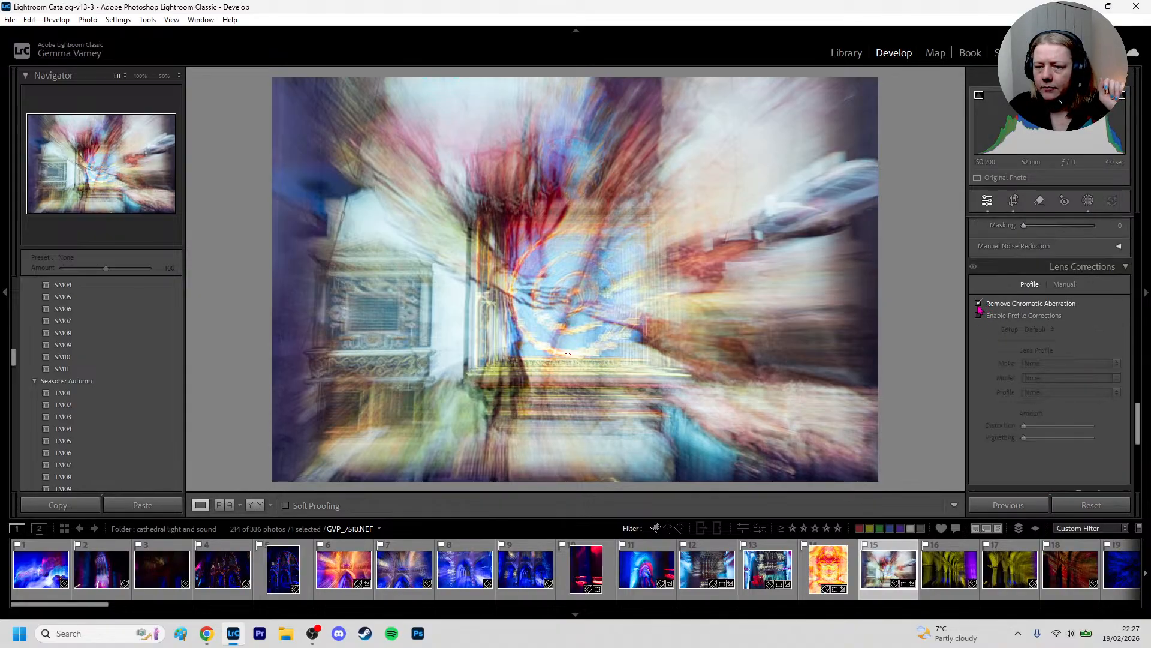
{"action": "scroll", "coordinate": [1054, 305], "scroll_direction": "down", "scroll_amount": 3}
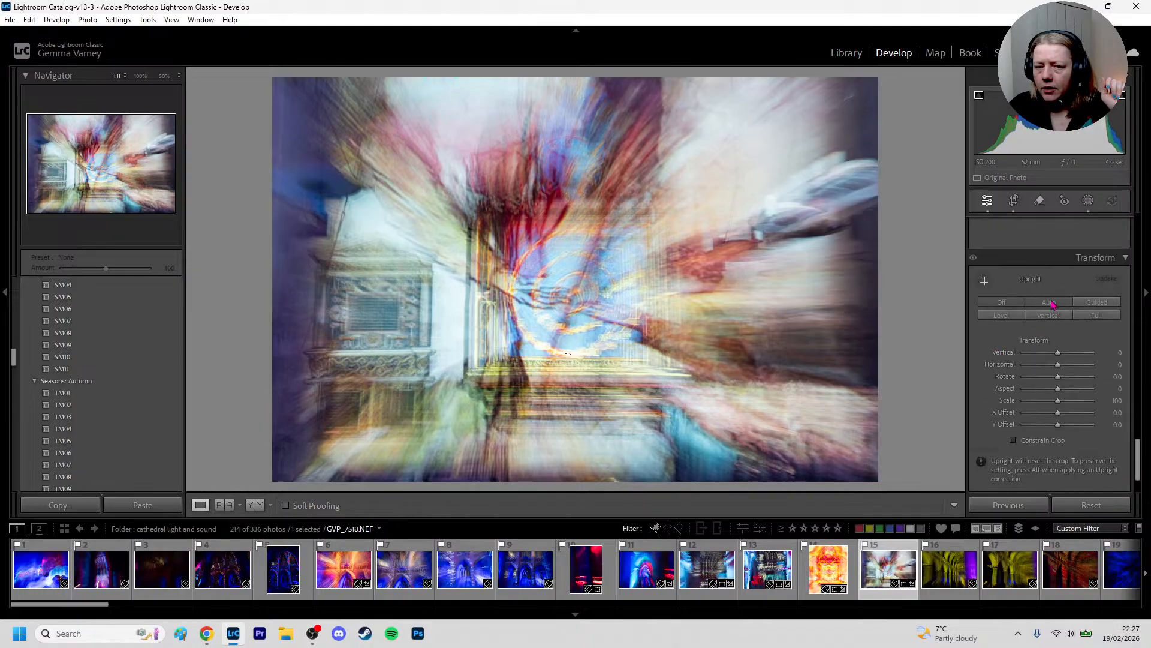
{"action": "left_click", "coordinate": [1054, 304]}
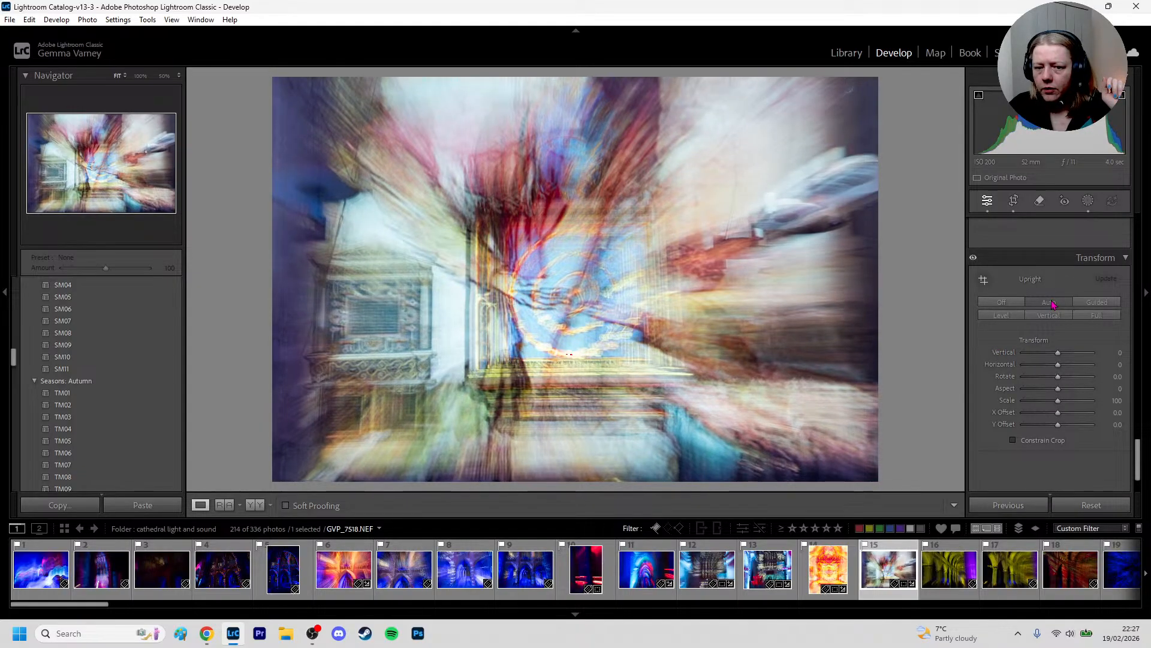
{"action": "left_click", "coordinate": [1017, 304]}
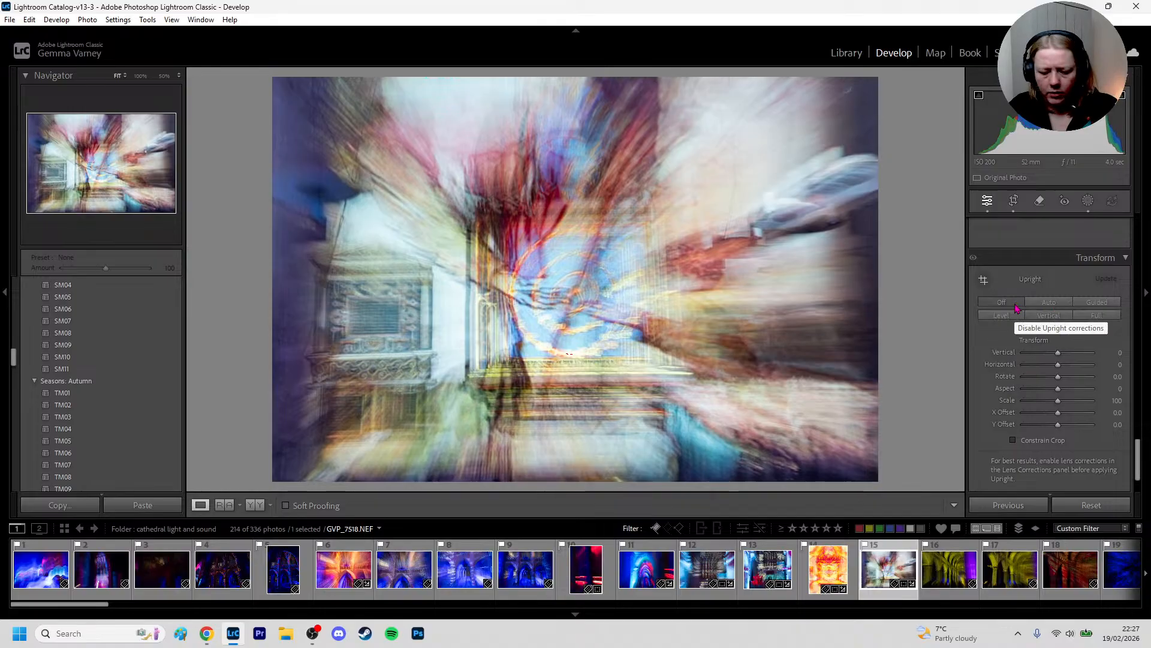
{"action": "key", "text": "ctrl+z"}
{"action": "key", "text": "ctrl+z"}
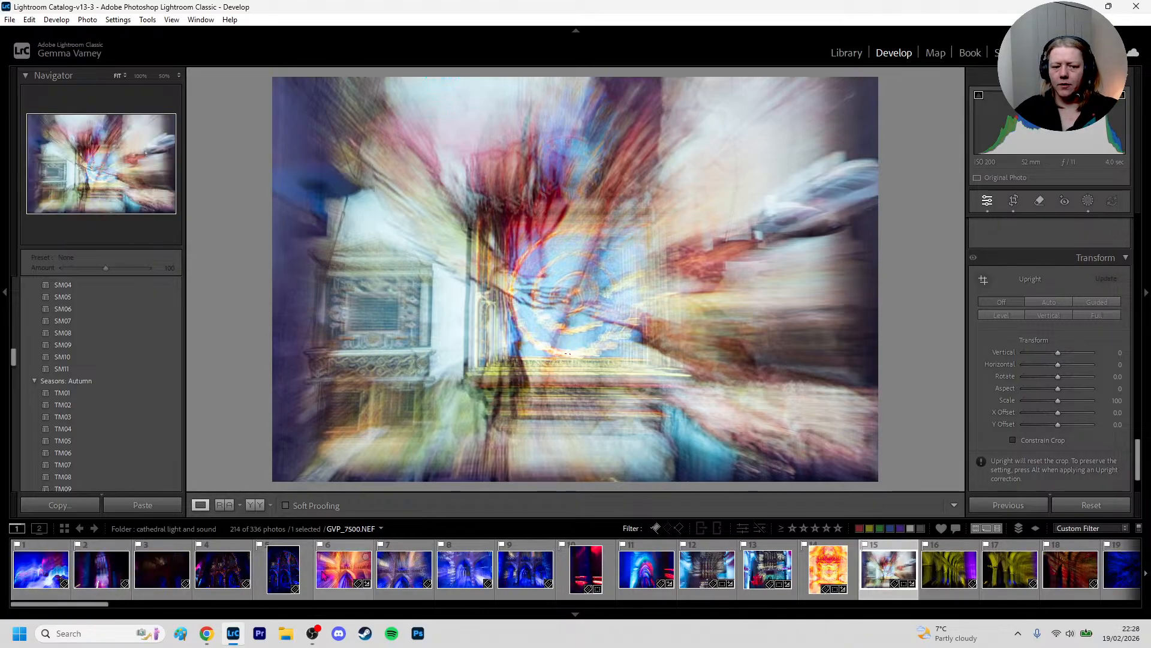
Give the finished photos, including GVP_7500, GVP_7516 and GVP_7513, the green colour label
{"action": "left_click", "coordinate": [345, 566]}
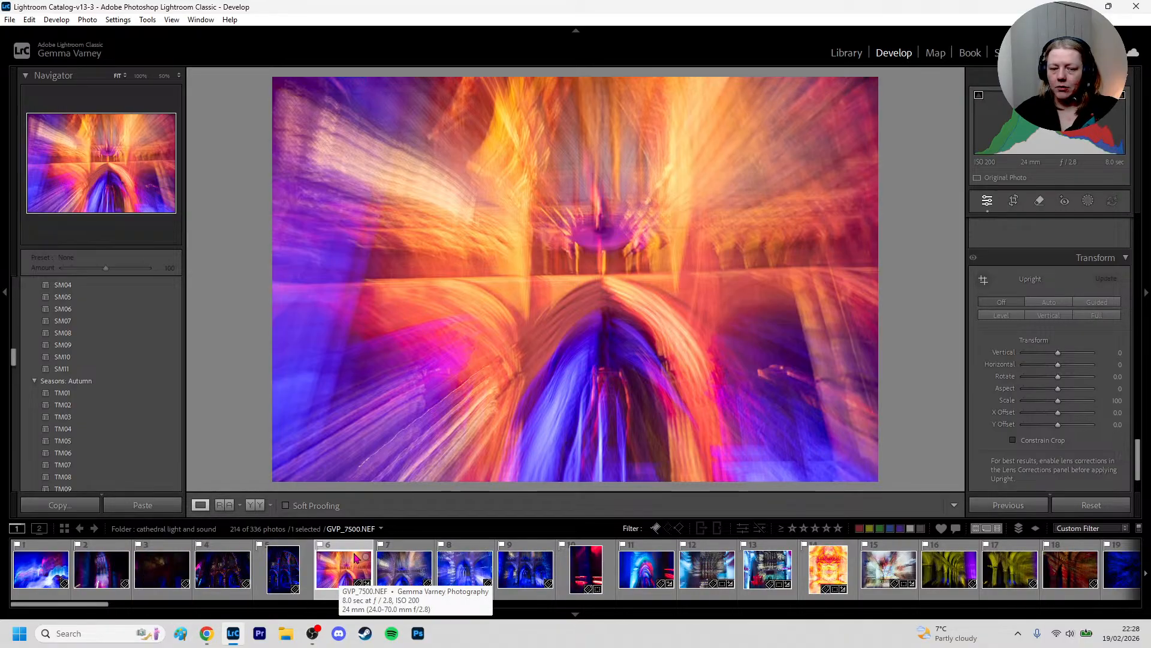
{"action": "key", "text": "8"}
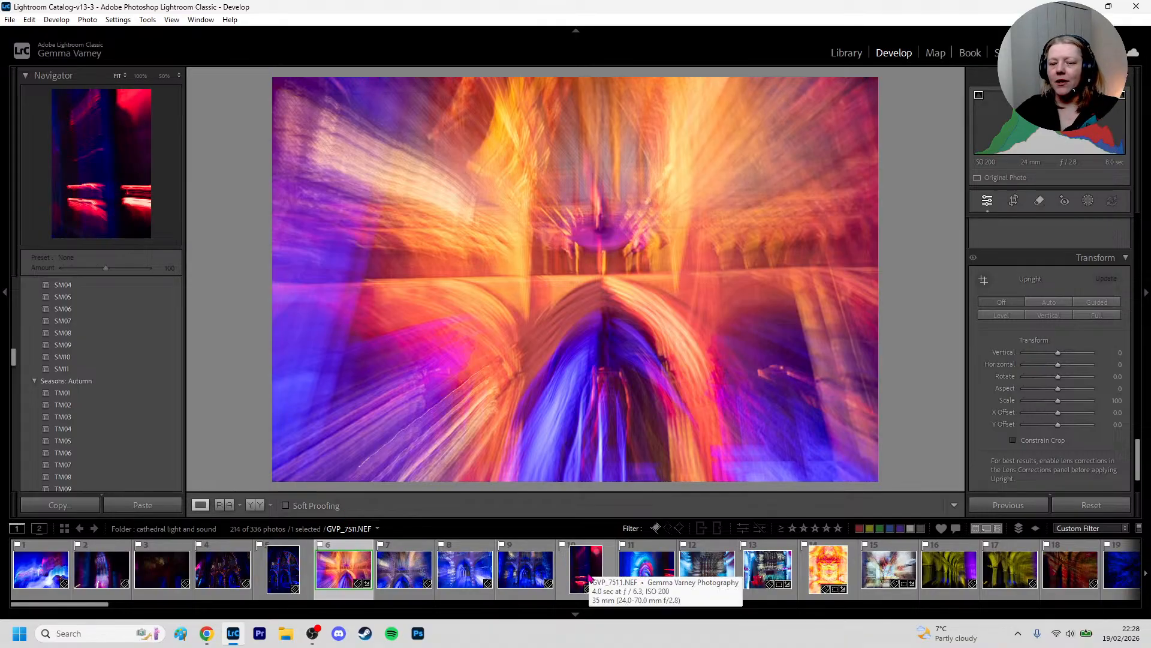
{"action": "left_click", "coordinate": [821, 577]}
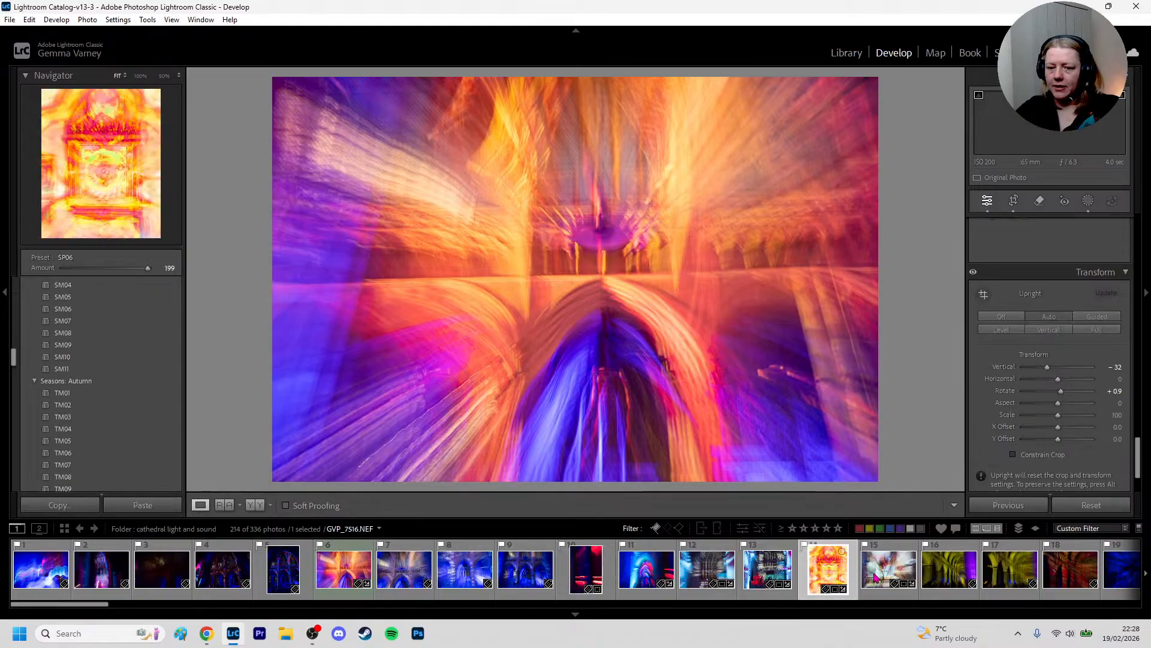
{"action": "key", "text": "7"}
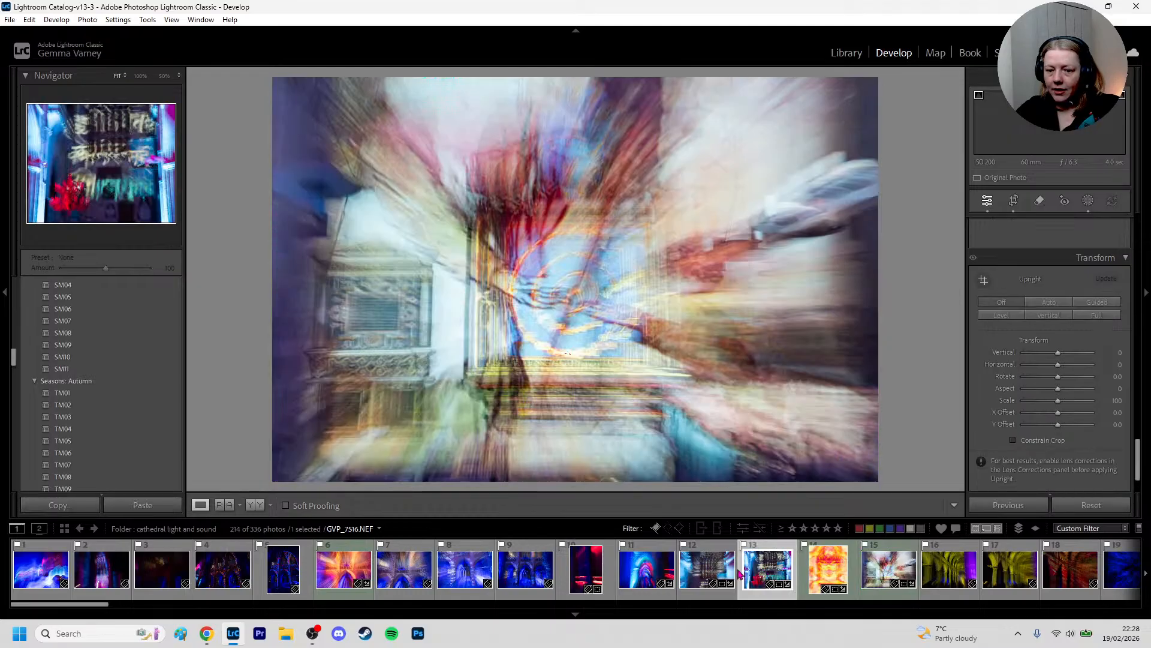
{"action": "left_click", "coordinate": [717, 573]}
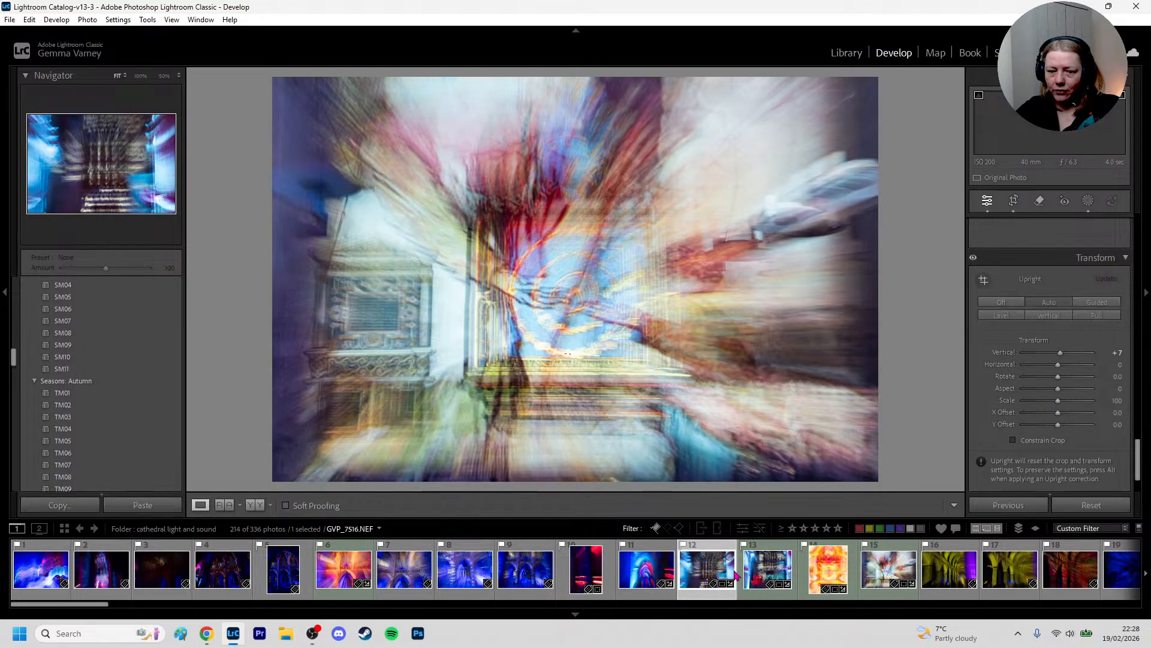
{"action": "key", "text": "8"}
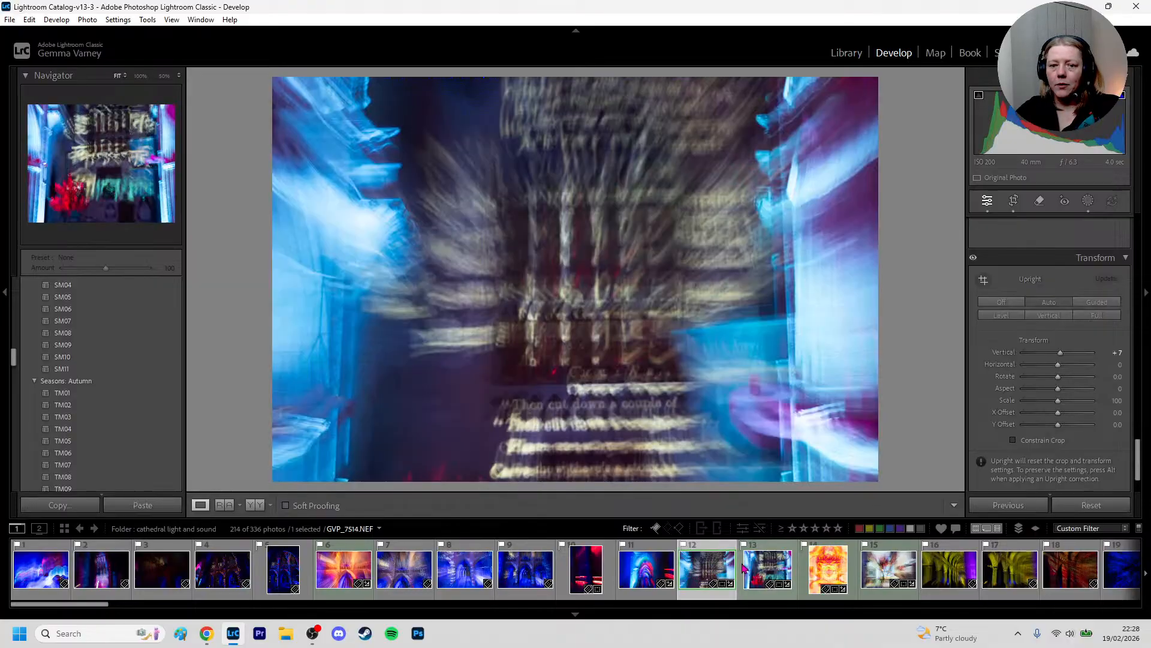
Create a virtual copy of the blue-edged pillars and text photo, GVP_7513.NEF
{"action": "left_click", "coordinate": [603, 578]}
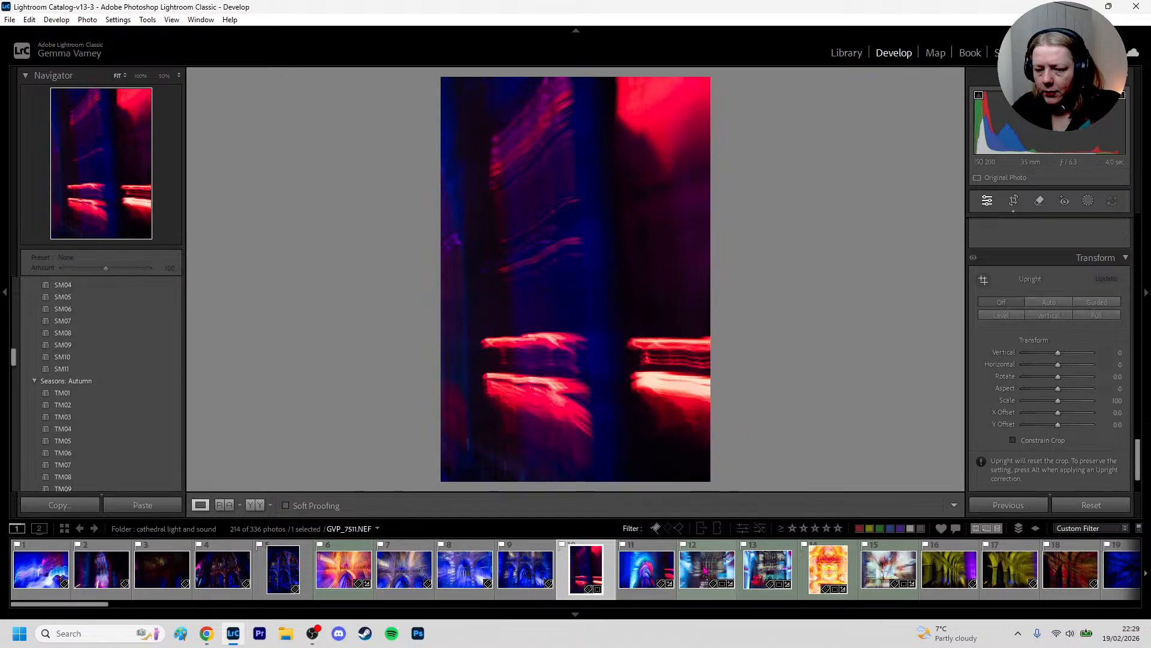
{"action": "left_click", "coordinate": [702, 560]}
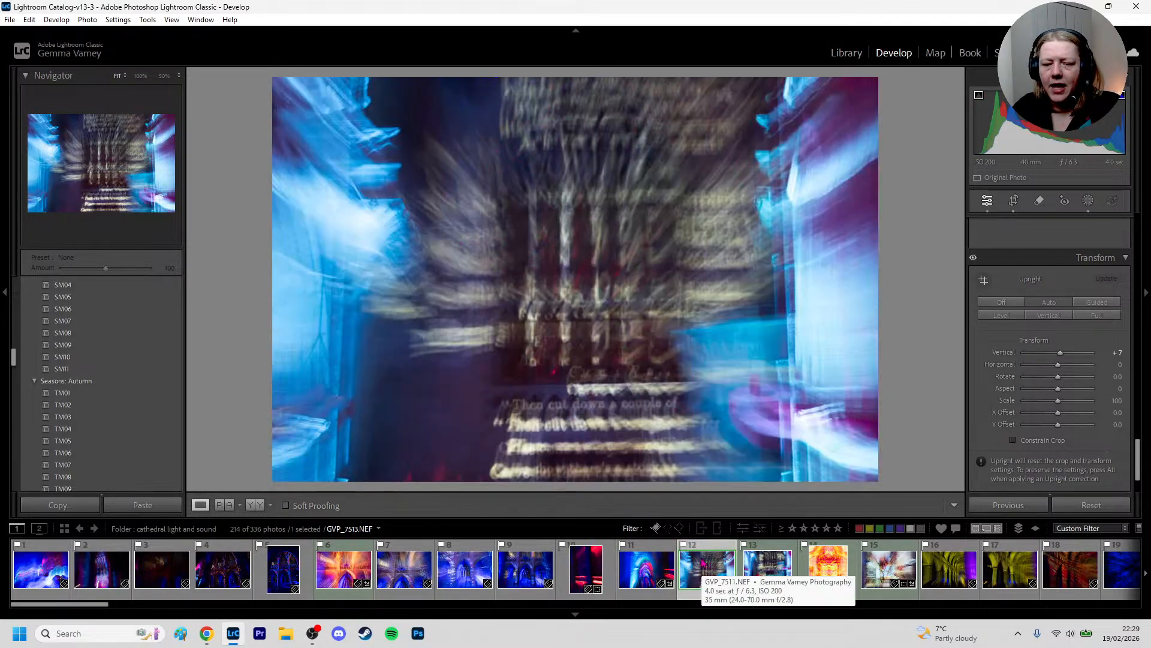
{"action": "right_click", "coordinate": [702, 559]}
{"action": "mouse_move", "coordinate": [707, 550]}
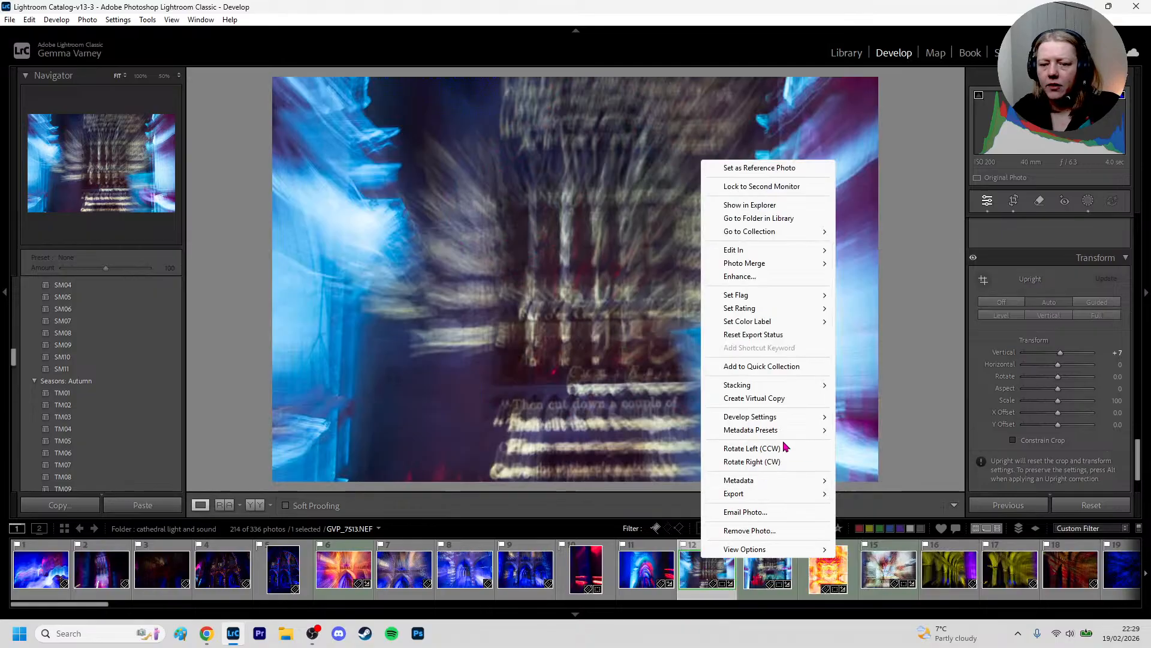
{"action": "left_click", "coordinate": [745, 398]}
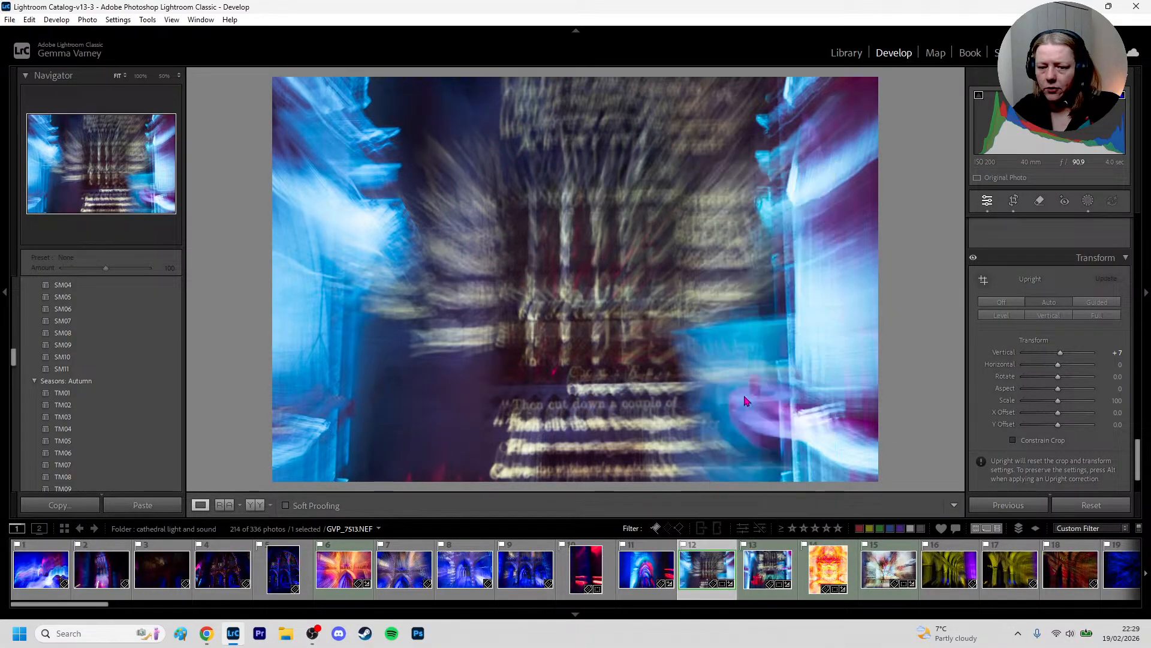
Switch the virtual copy's crop to portrait around the central pillars and text lines, set its angle to -0.54, and apply it
{"action": "left_click", "coordinate": [1014, 202]}
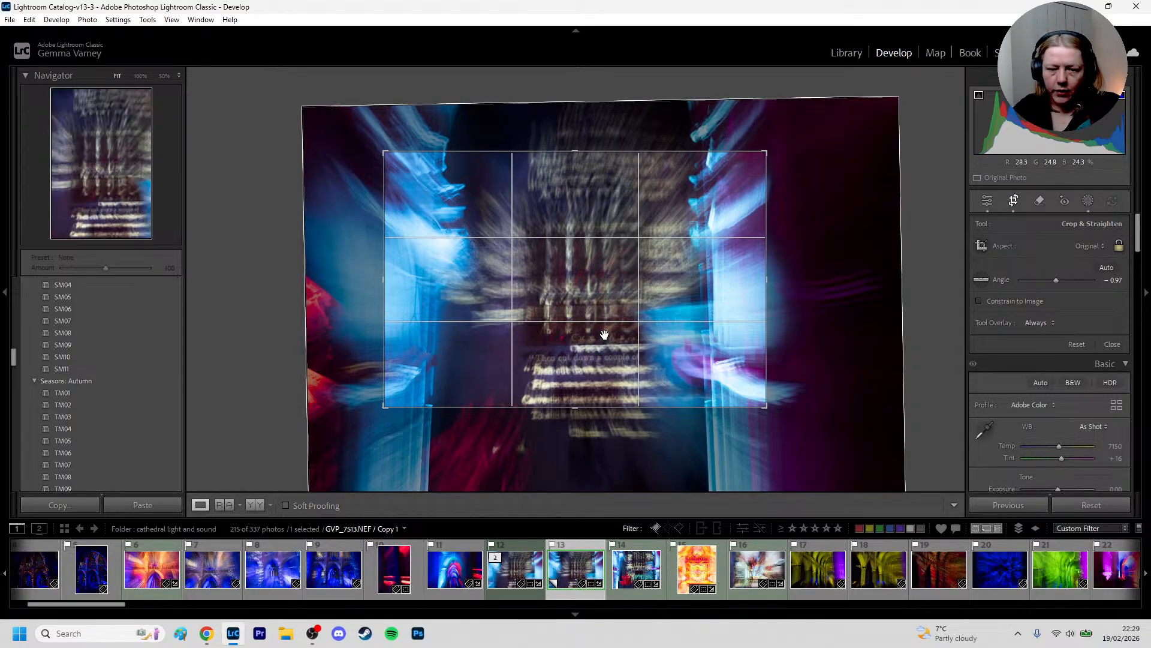
{"action": "key", "text": "x"}
{"action": "left_click_drag", "start_coordinate": [618, 352], "coordinate": [607, 354]}
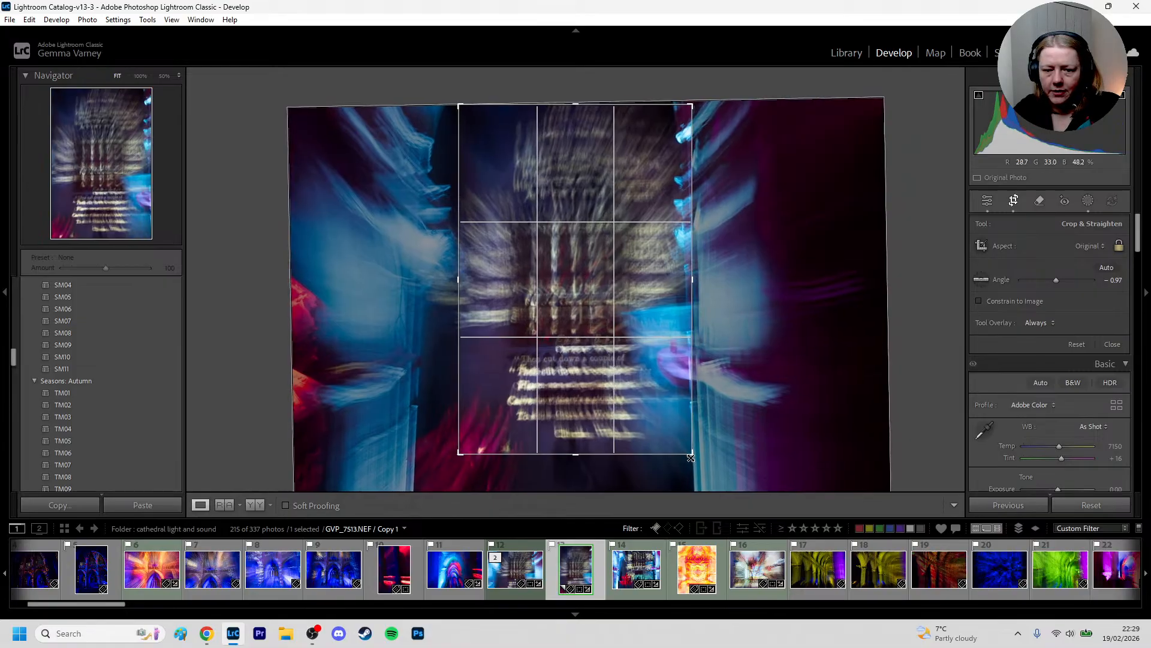
{"action": "left_click_drag", "start_coordinate": [691, 457], "coordinate": [688, 451]}
{"action": "left_click_drag", "start_coordinate": [640, 406], "coordinate": [632, 406]}
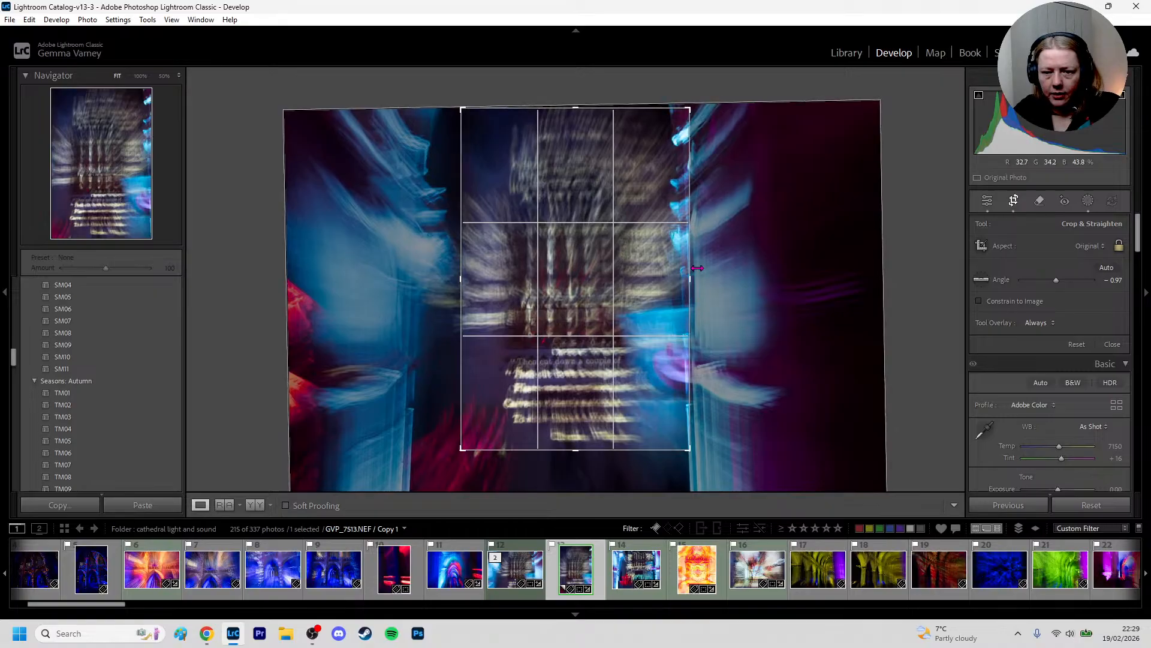
{"action": "left_click_drag", "start_coordinate": [695, 280], "coordinate": [672, 281]}
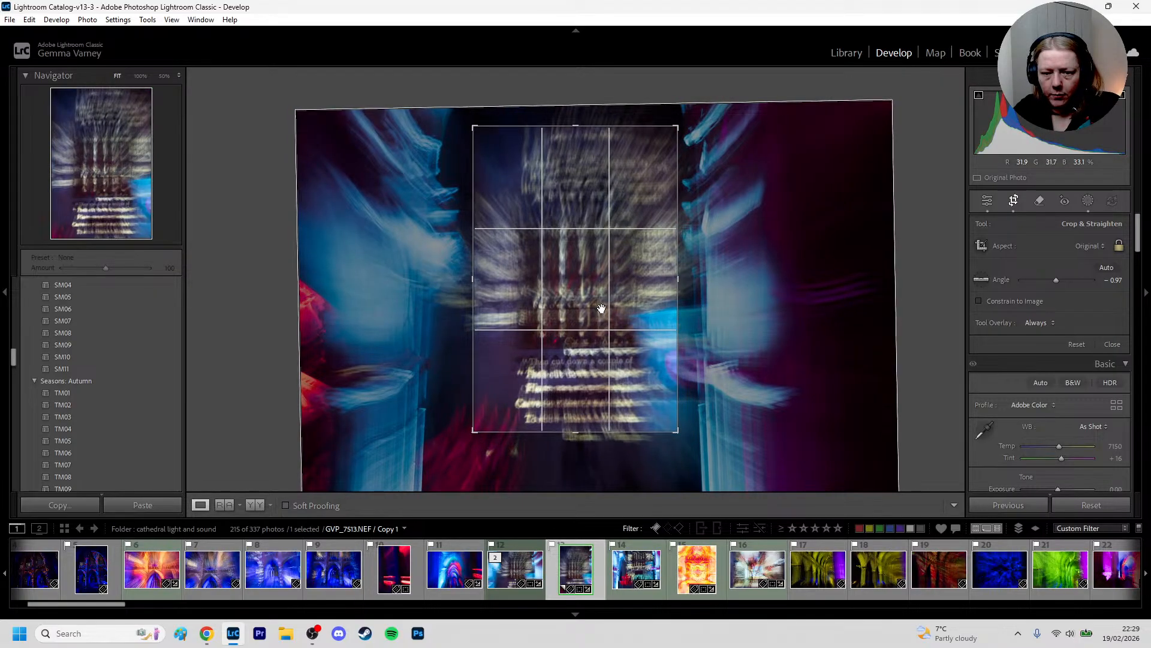
{"action": "left_click_drag", "start_coordinate": [474, 314], "coordinate": [477, 314]}
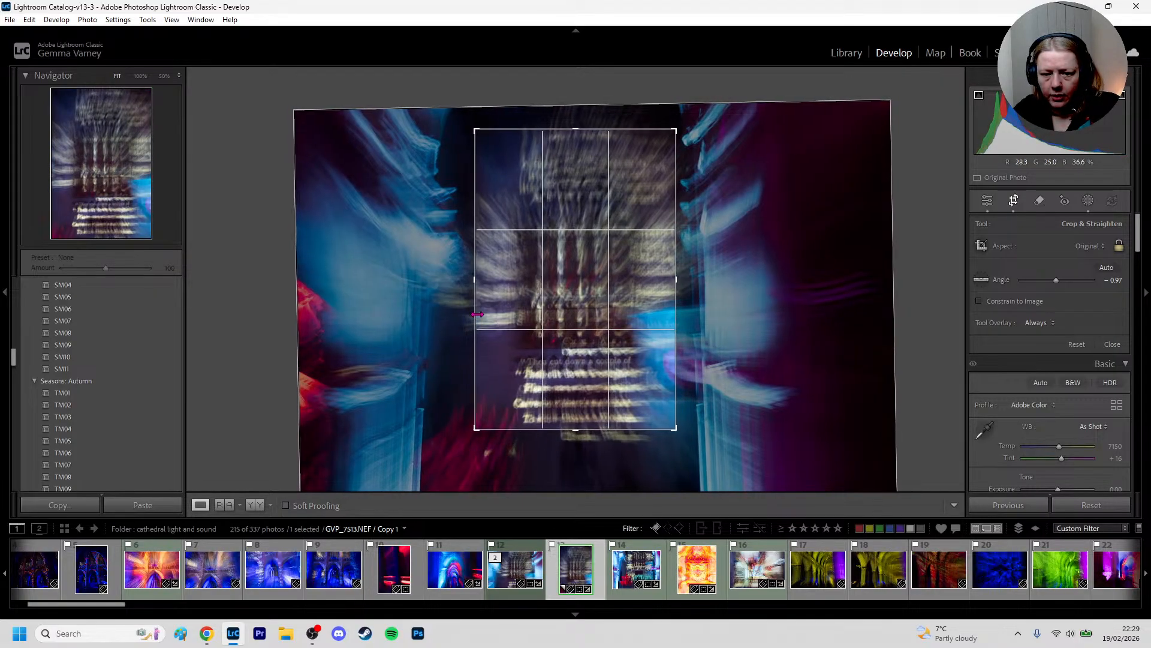
{"action": "key", "text": "d"}
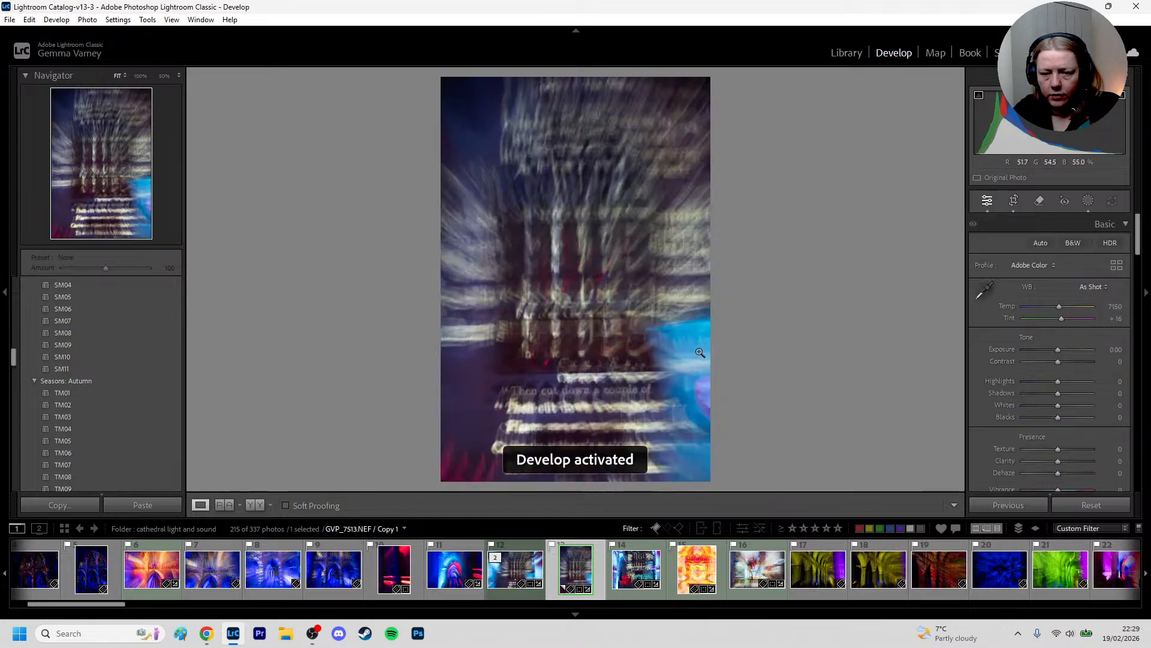
{"action": "left_click", "coordinate": [1013, 201]}
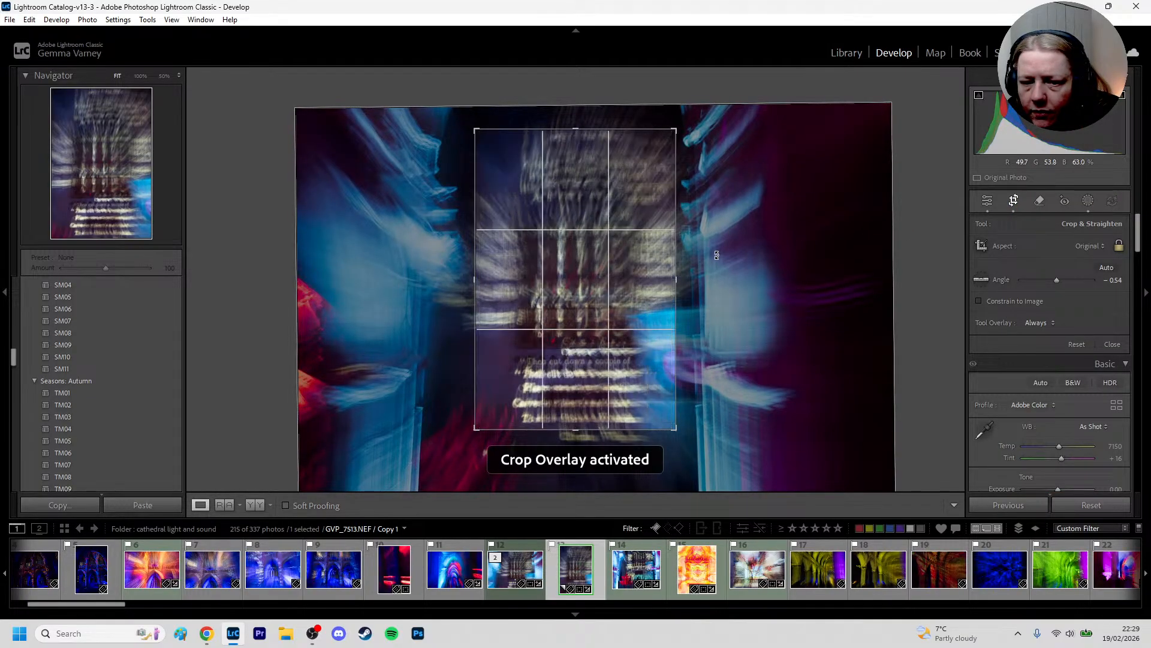
{"action": "double_click", "coordinate": [639, 279]}
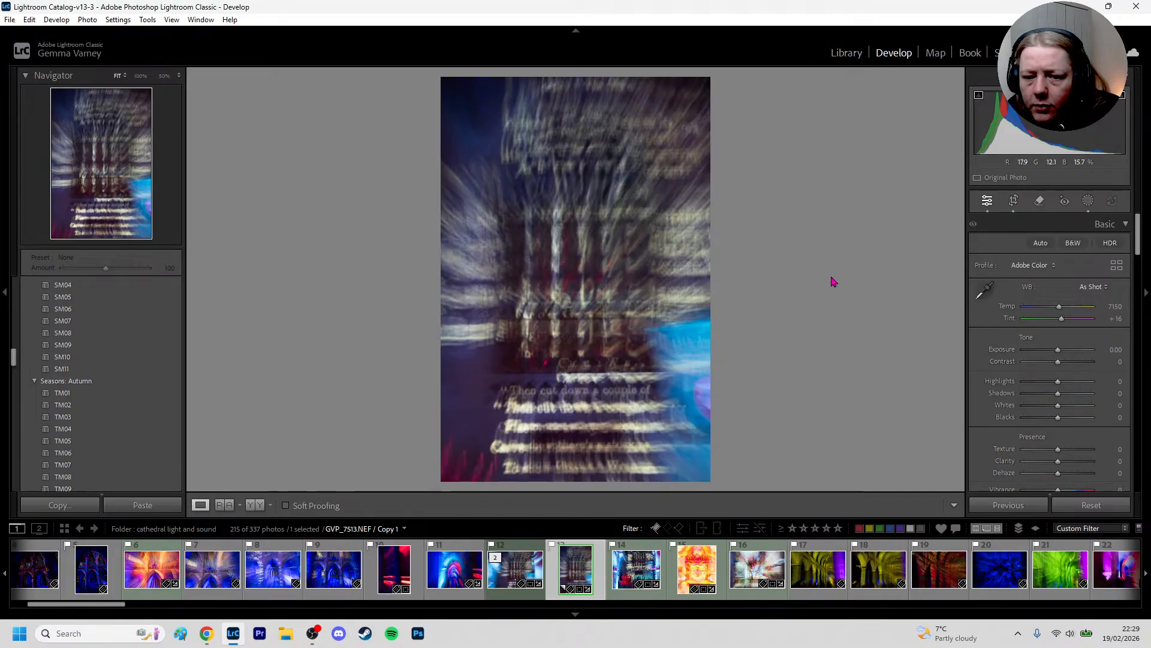
Try a tighter portrait crop of the virtual copy on the pillars and the first readable line of text, and apply it
{"action": "left_click", "coordinate": [1013, 201]}
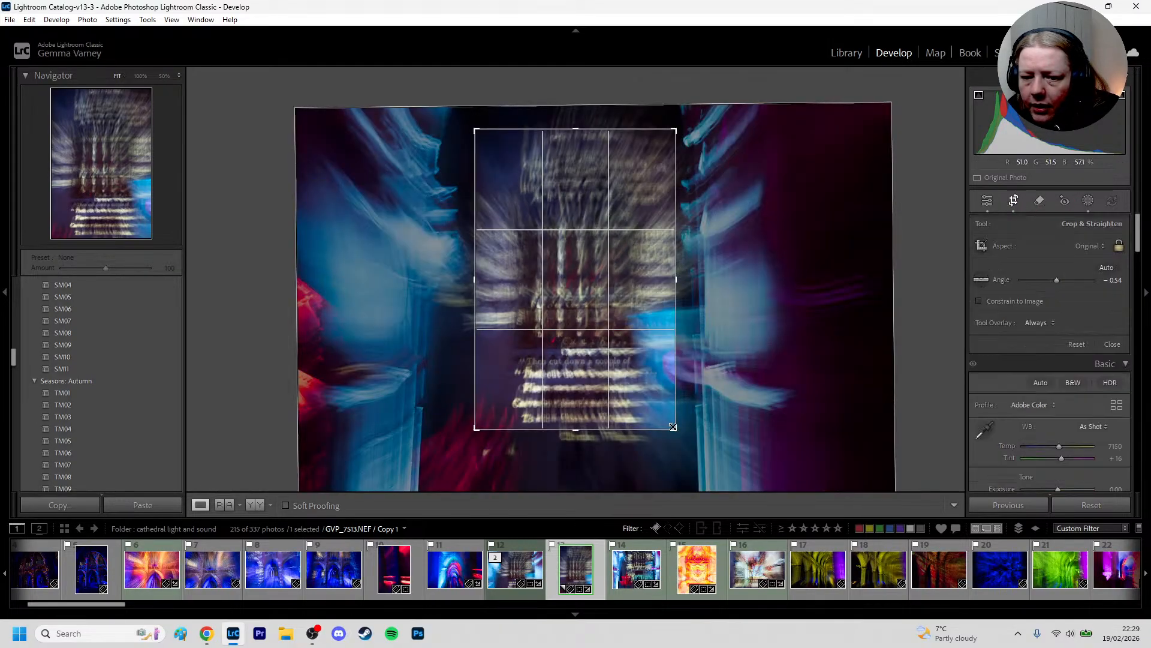
{"action": "left_click_drag", "start_coordinate": [673, 423], "coordinate": [654, 397]}
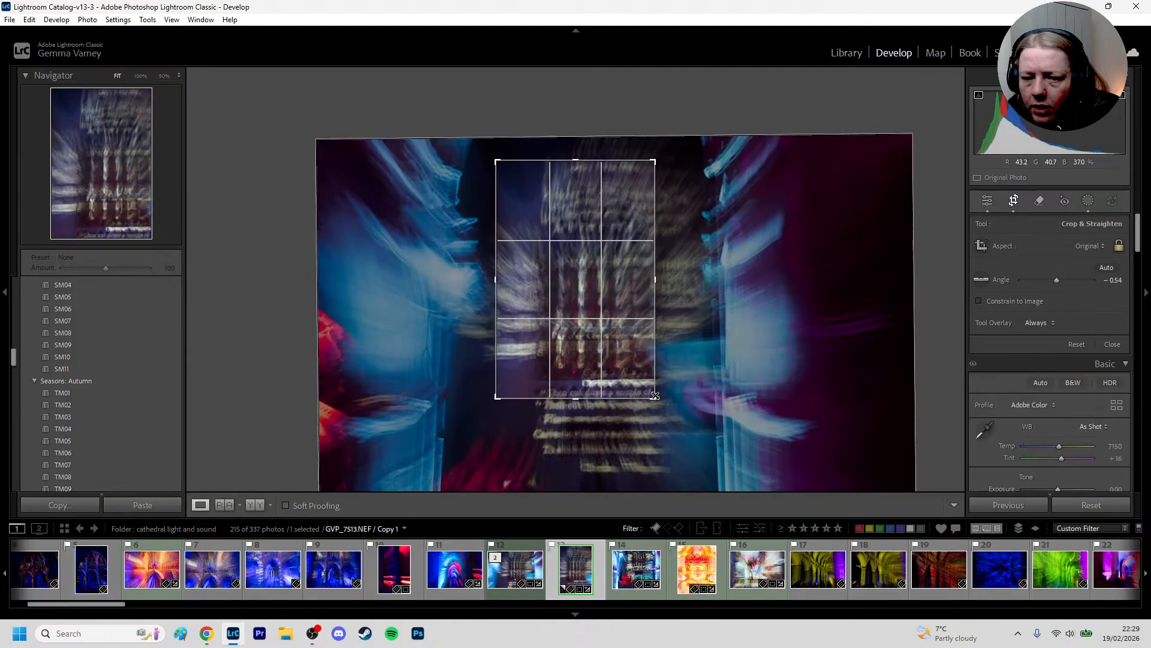
{"action": "key", "text": "Return"}
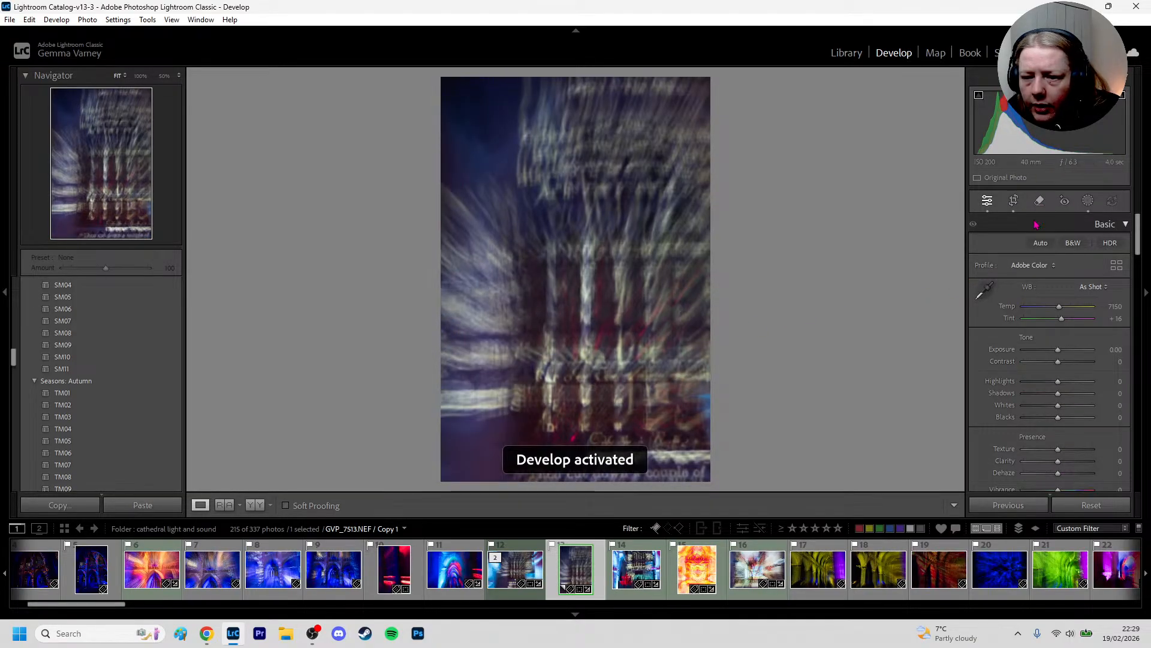
{"action": "left_click", "coordinate": [1014, 201]}
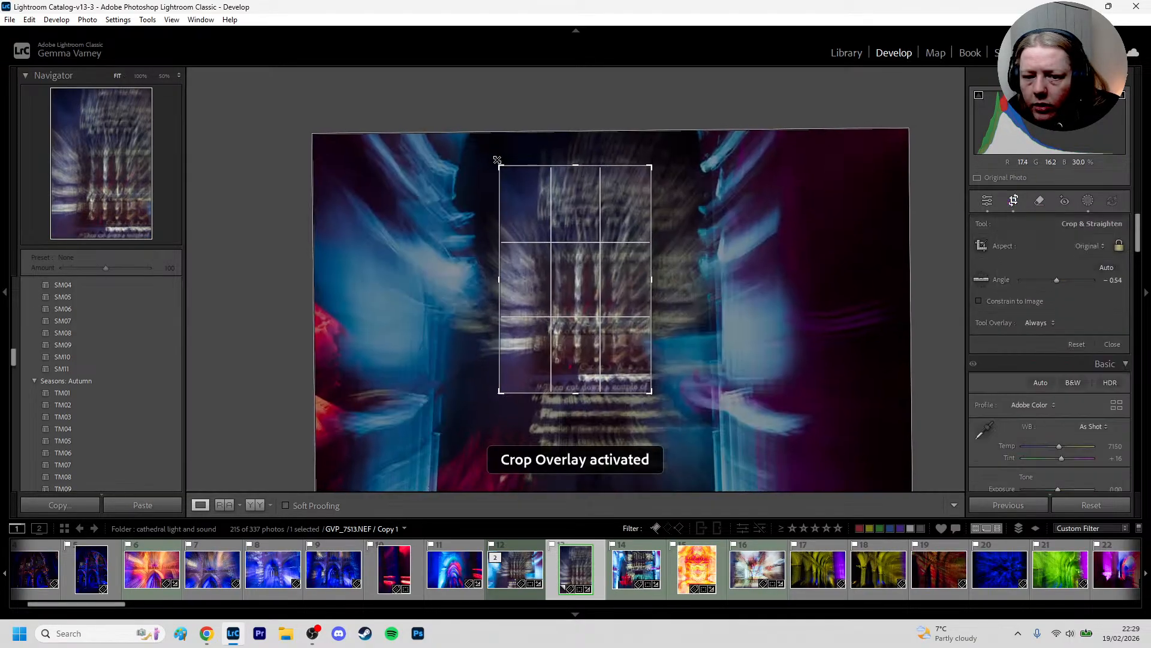
{"action": "left_click_drag", "start_coordinate": [497, 160], "coordinate": [542, 231]}
{"action": "key", "text": "Return"}
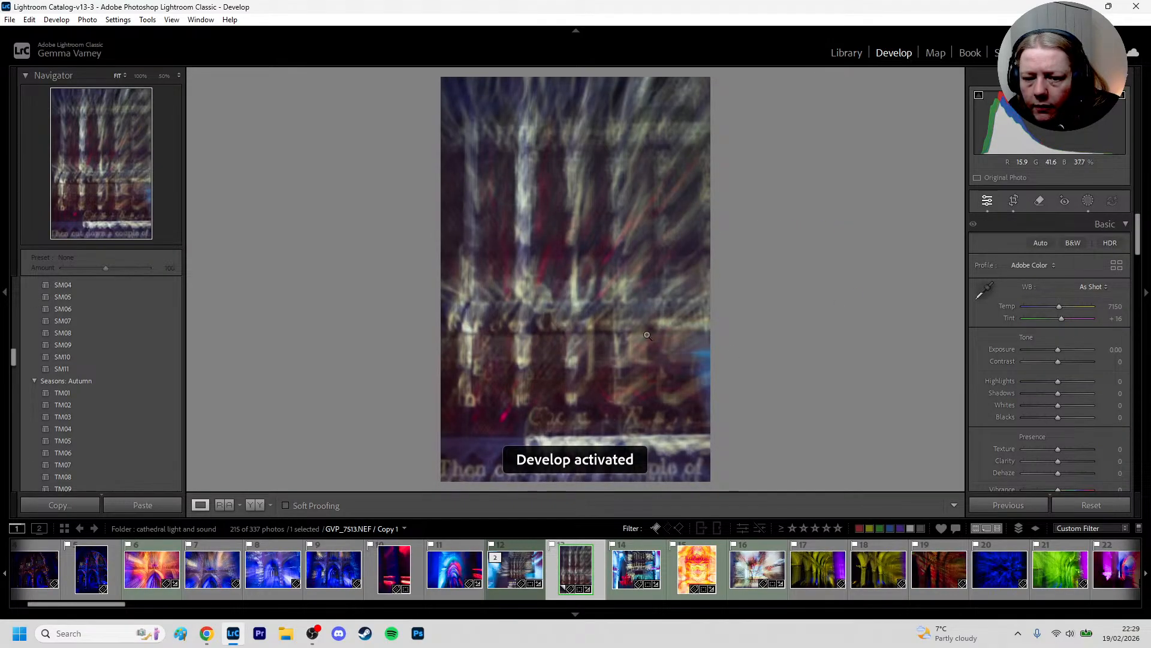
Remove the cropped virtual copy of GVP_7513 from Lightroom
{"action": "right_click", "coordinate": [571, 571]}
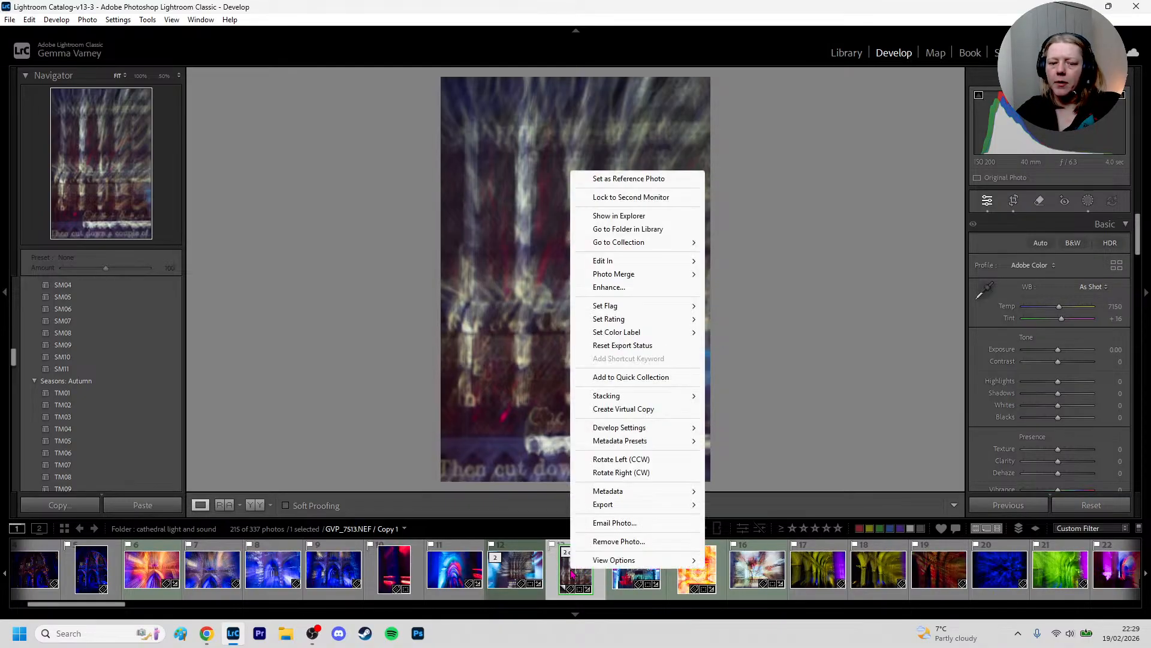
{"action": "left_click", "coordinate": [612, 542]}
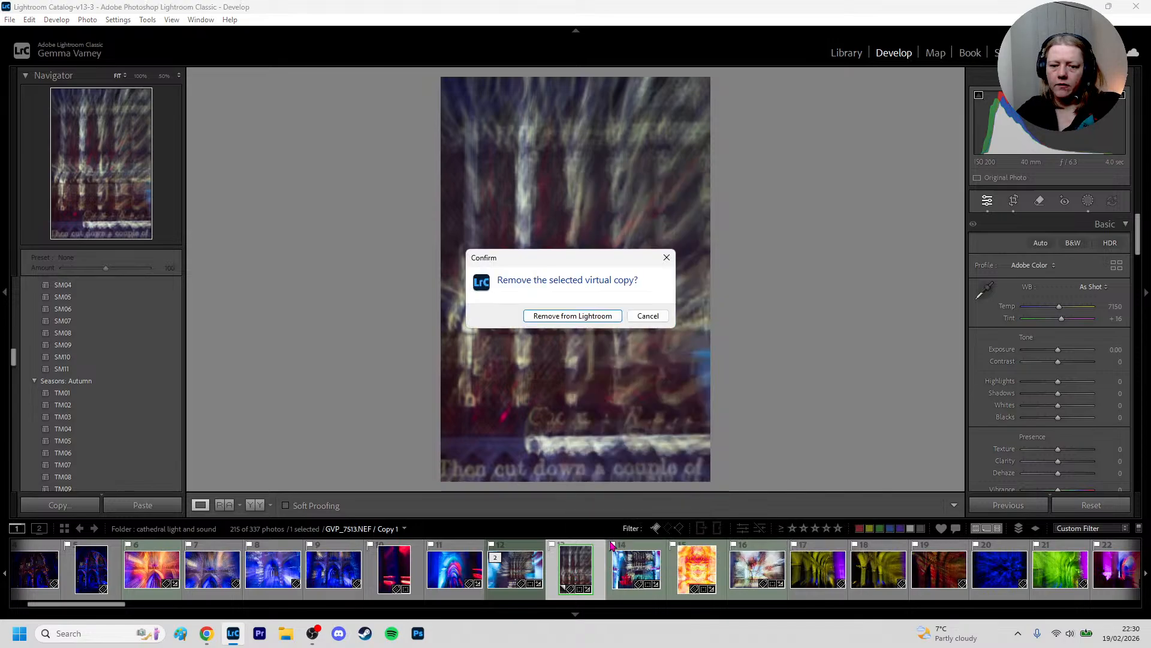
{"action": "left_click", "coordinate": [599, 317]}
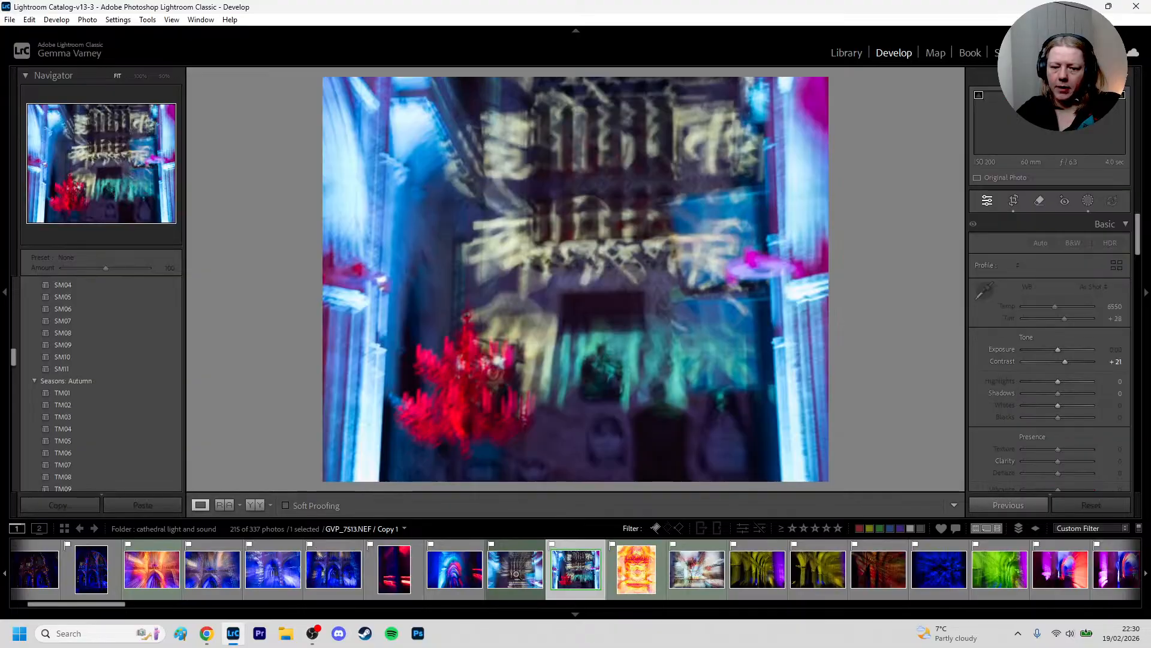
Review the edited photos one after another, from the orange and blue arch GVP_7500 through to the burst-effect GVP_7518
{"action": "left_click", "coordinate": [515, 566]}
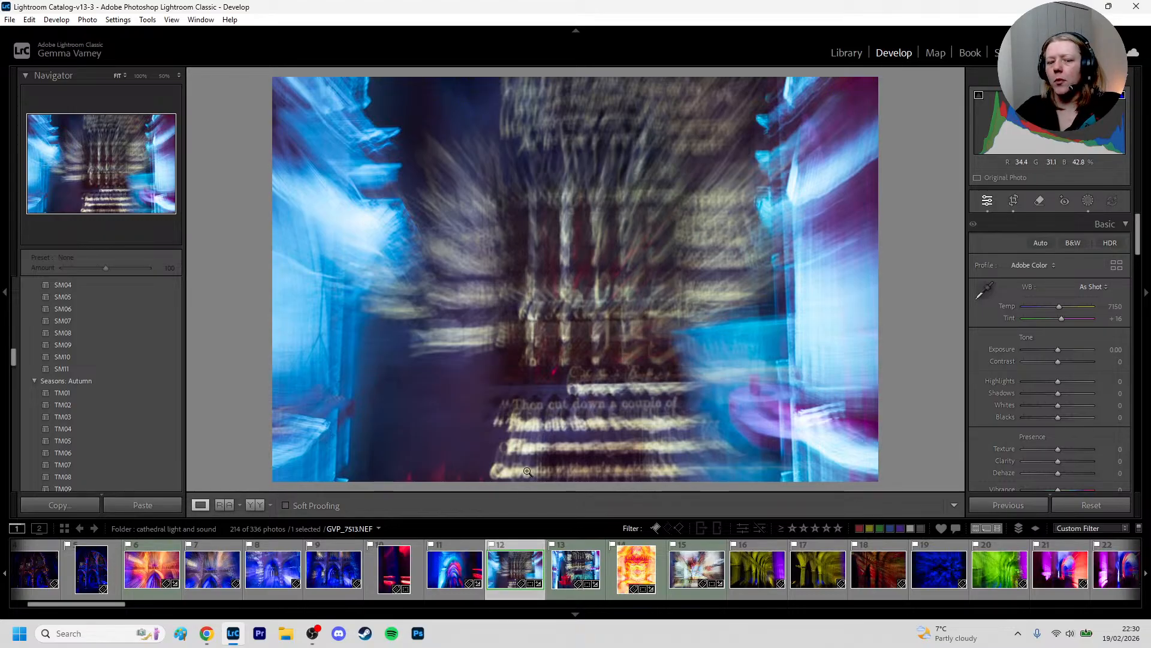
{"action": "left_click", "coordinate": [448, 584]}
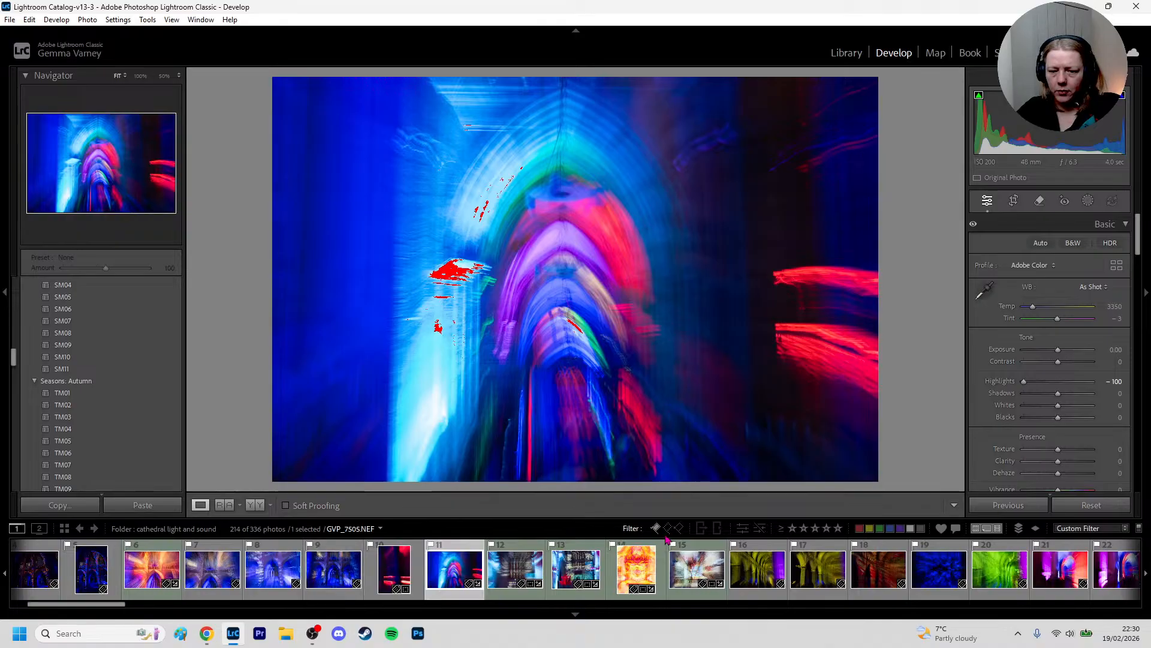
{"action": "left_click", "coordinate": [683, 570]}
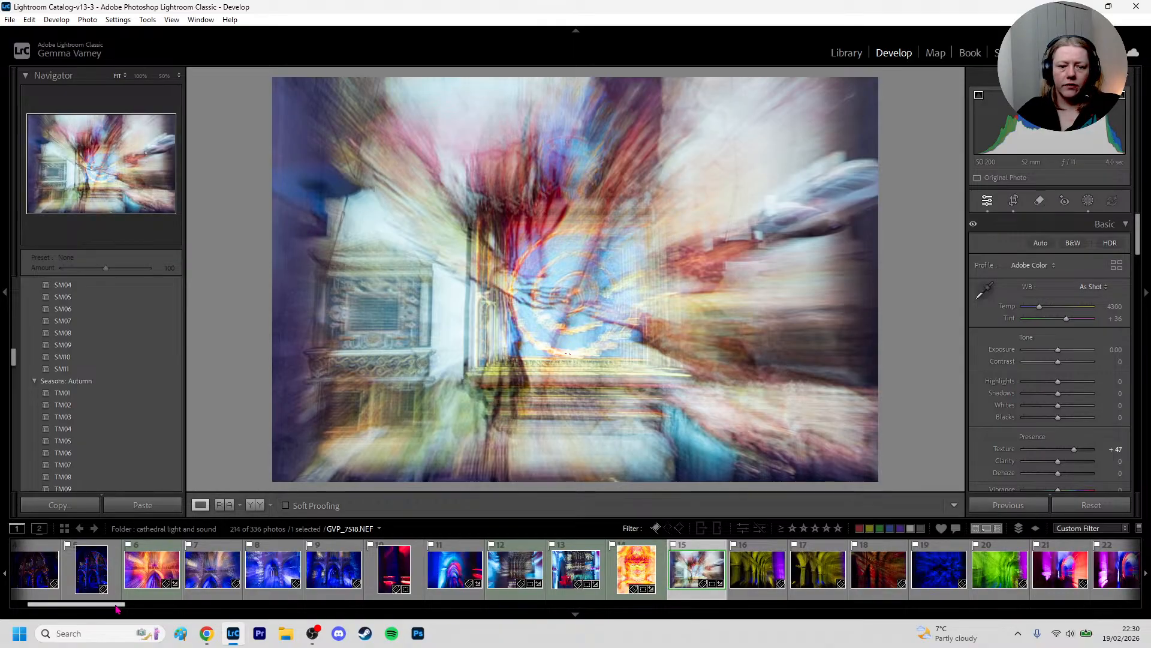
{"action": "left_click", "coordinate": [137, 577]}
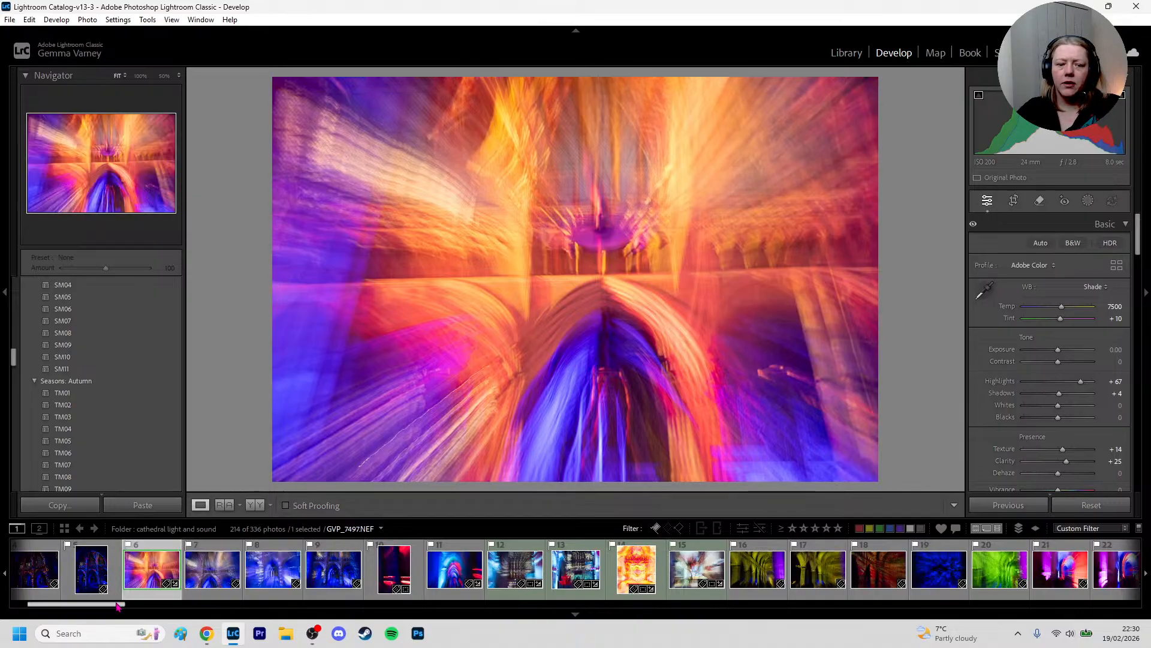
{"action": "scroll", "coordinate": [111, 606], "scroll_direction": "up", "scroll_amount": 3}
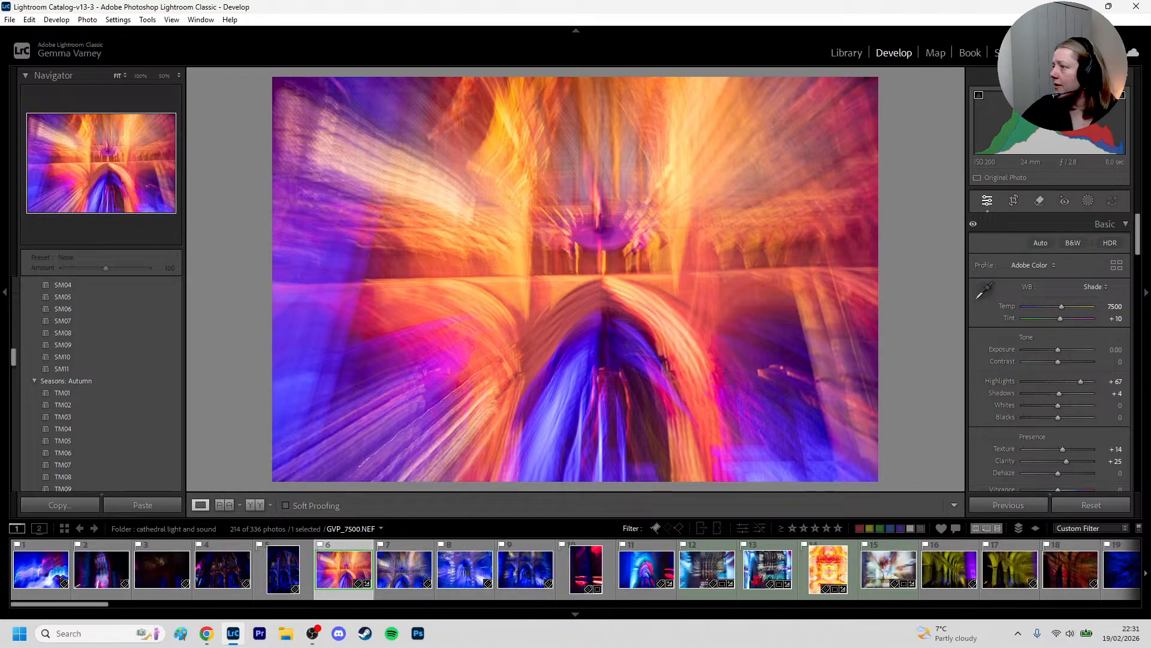
{"action": "key", "text": "alt+Tab"}
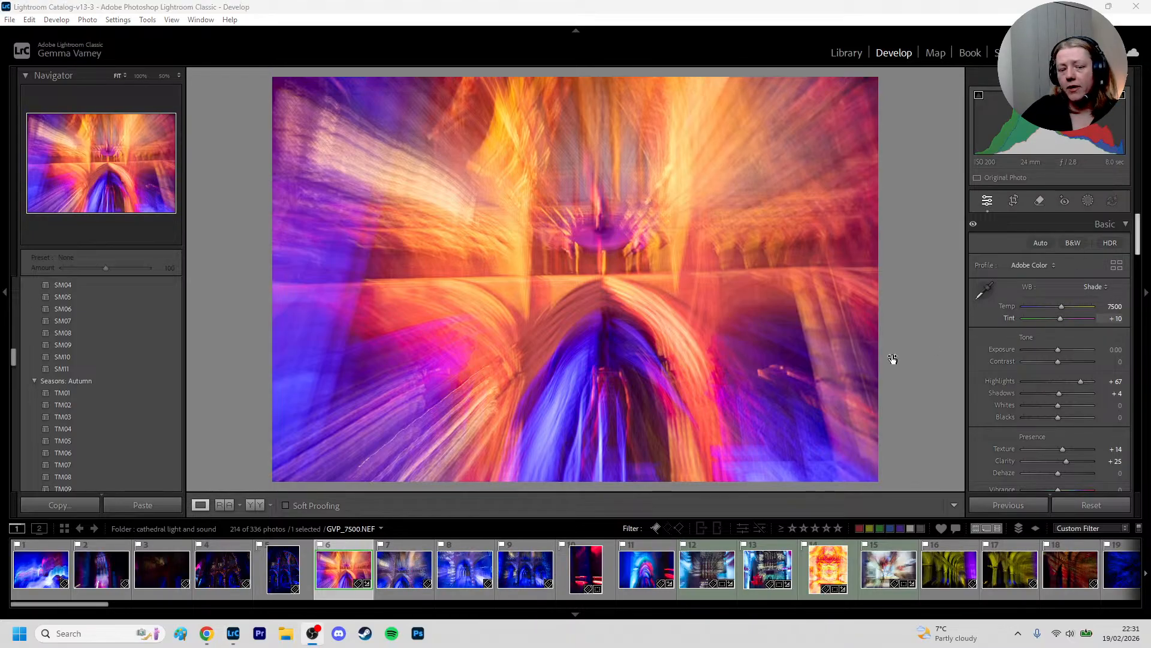
{"action": "left_click", "coordinate": [335, 572]}
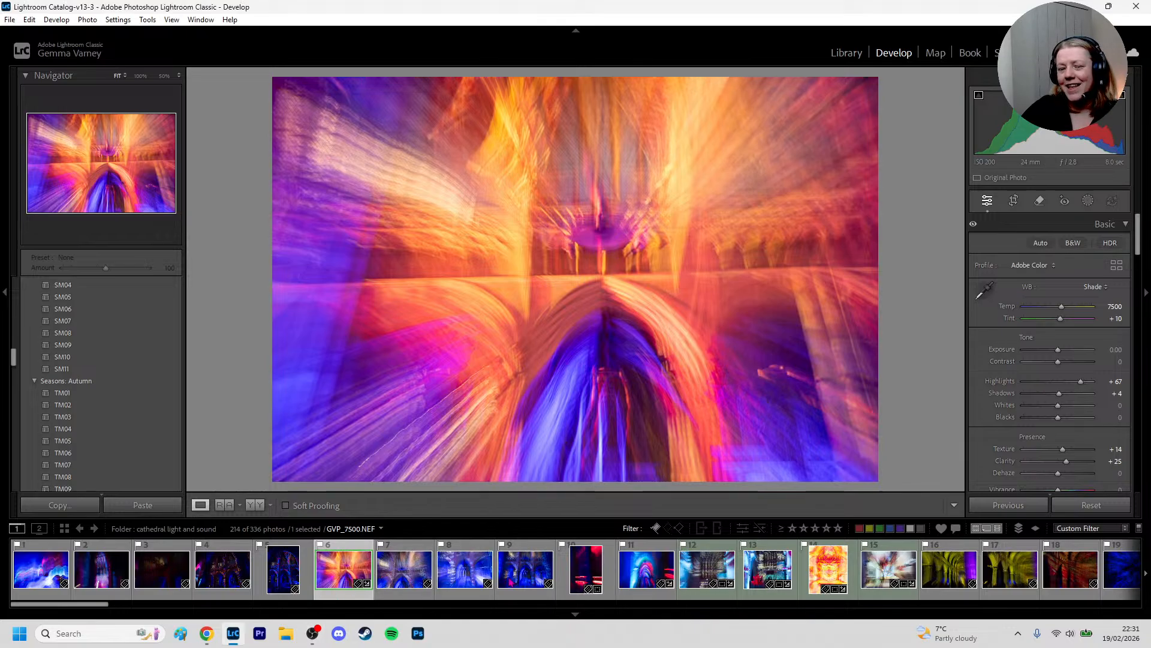
{"action": "left_click", "coordinate": [671, 573]}
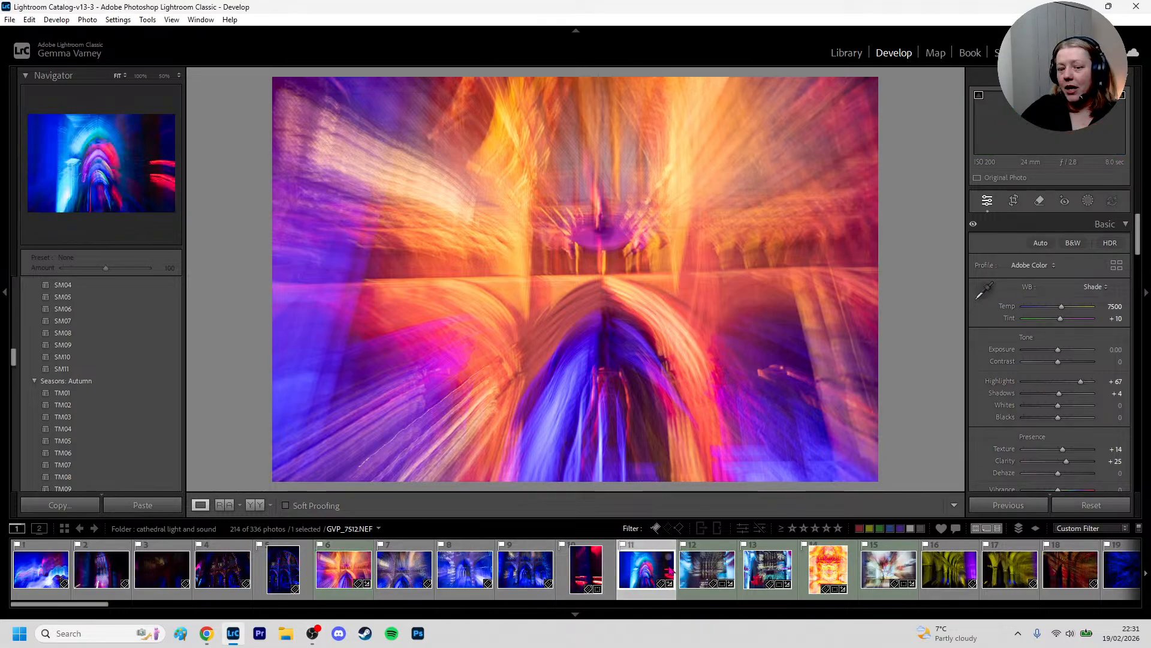
{"action": "left_click", "coordinate": [707, 569]}
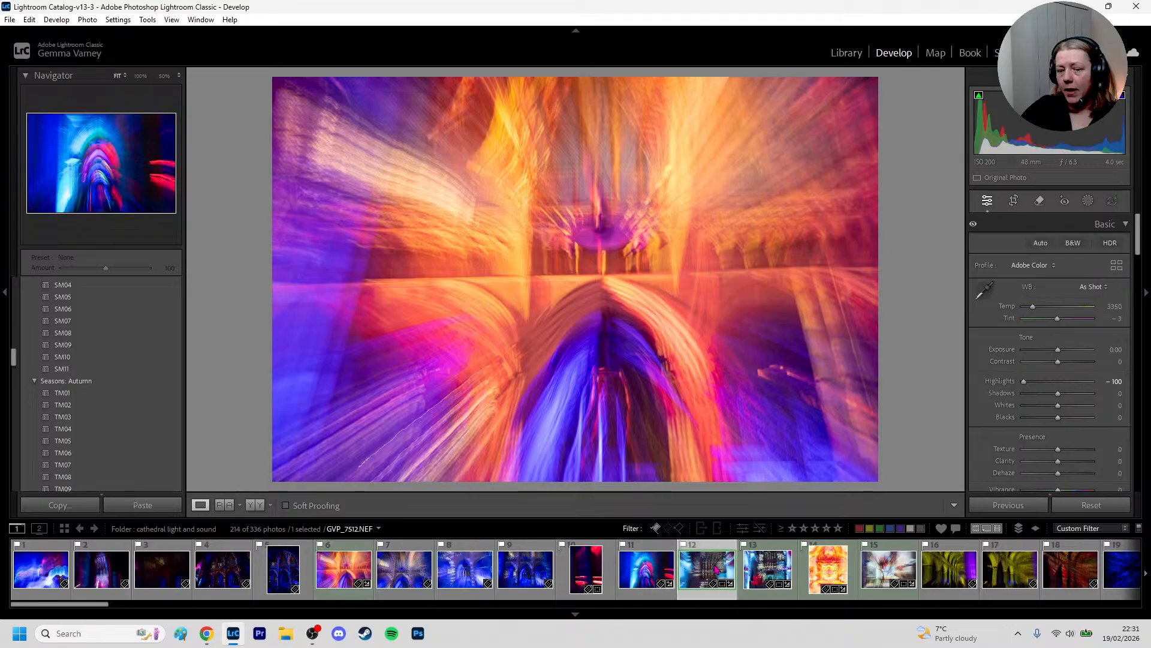
{"action": "left_click", "coordinate": [770, 569]}
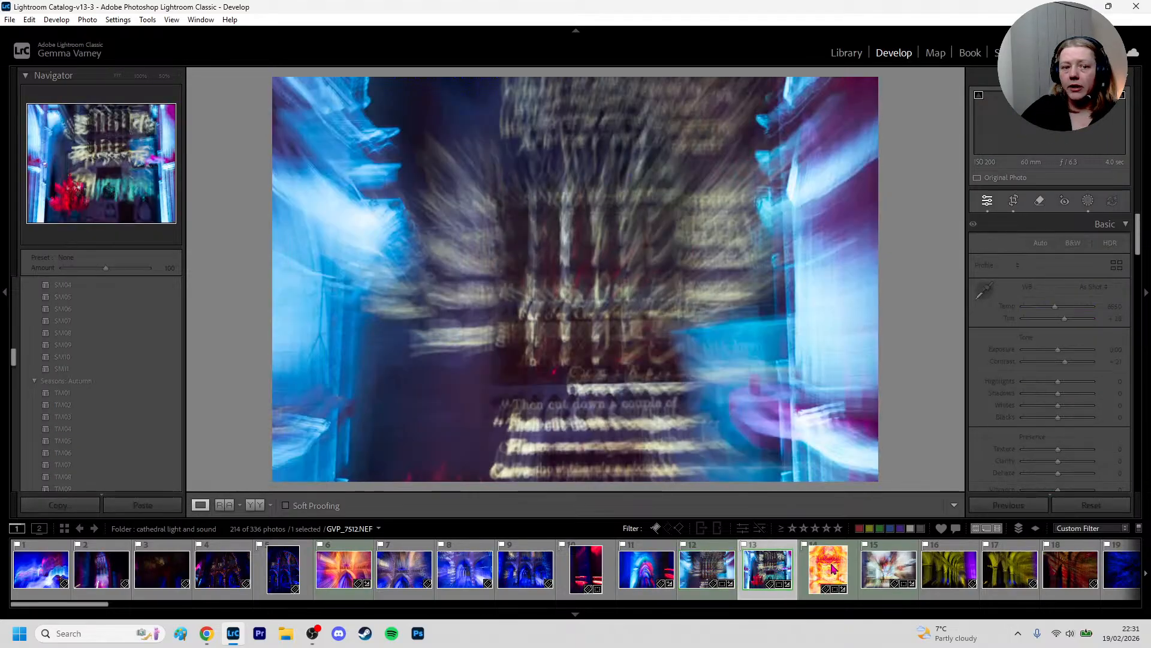
{"action": "left_click", "coordinate": [882, 573]}
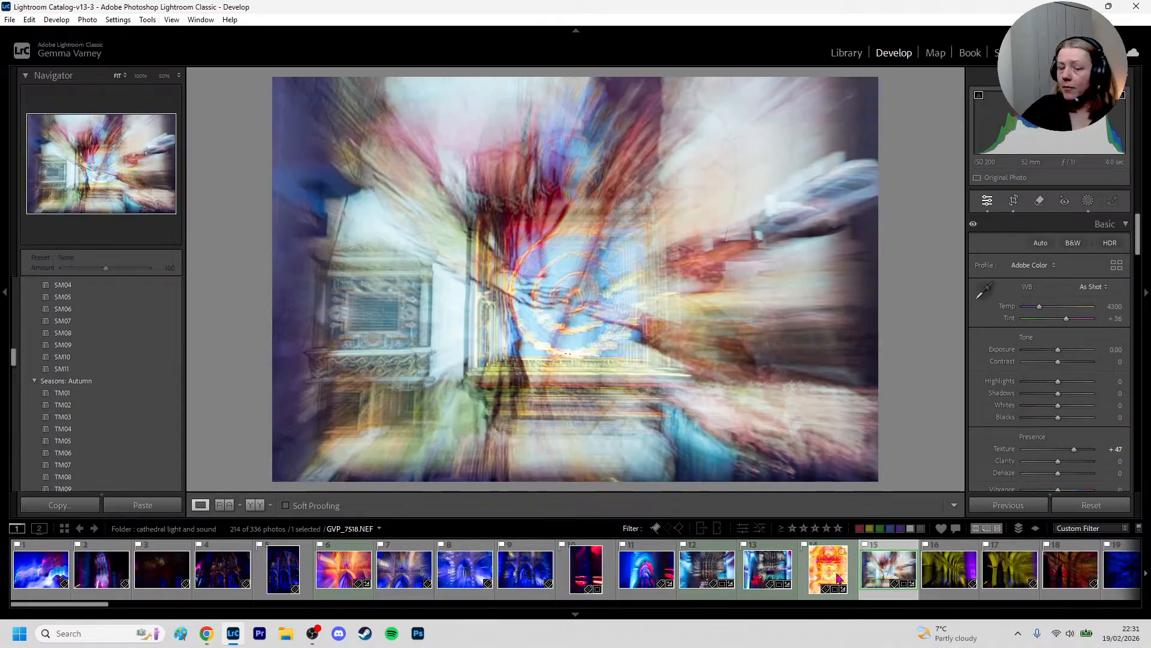
{"action": "left_click", "coordinate": [839, 578]}
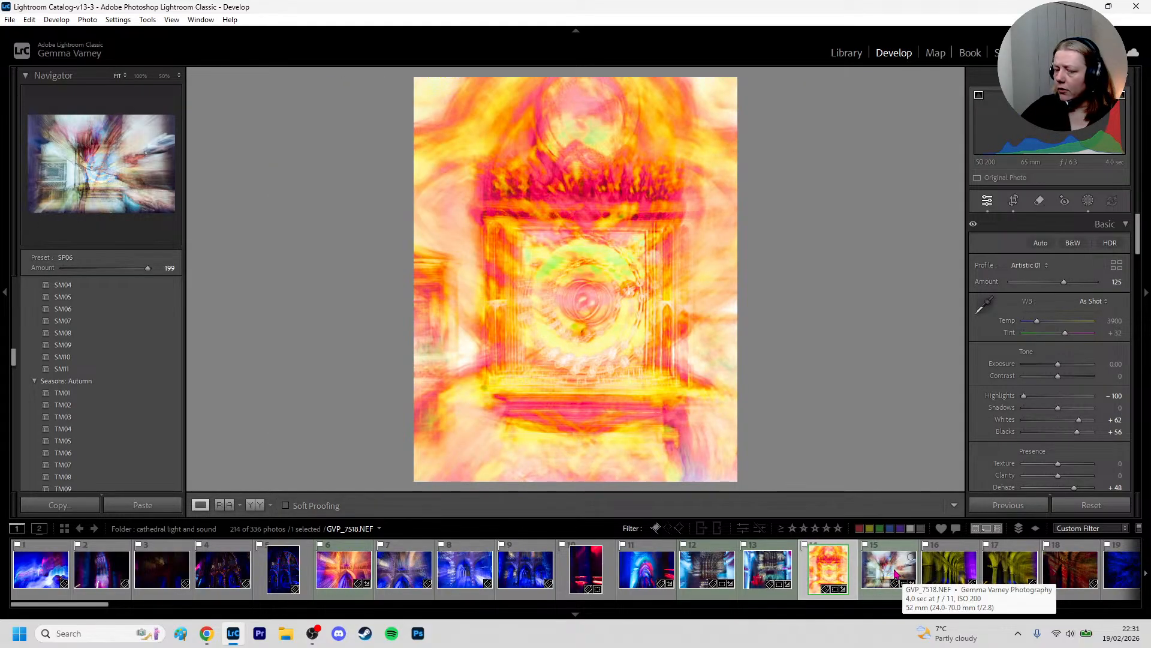
{"action": "left_click", "coordinate": [894, 568]}
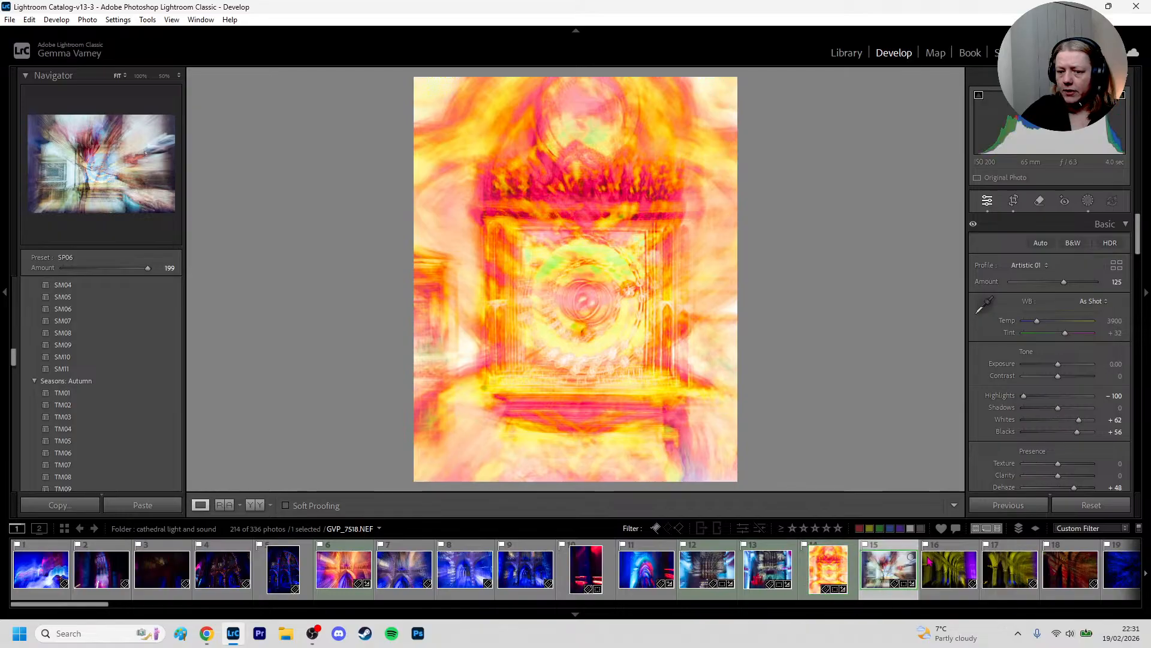